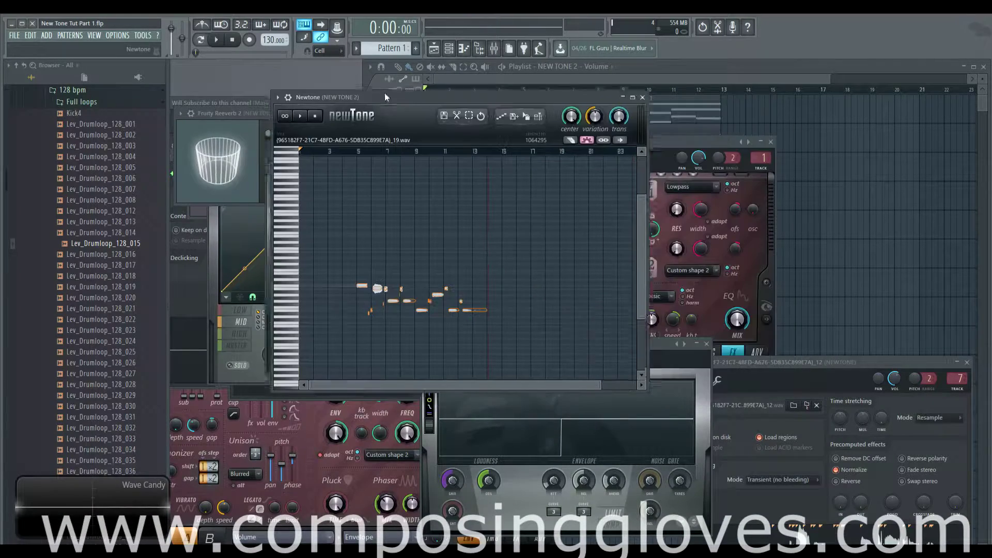
Enlarge the Newtone window and turn off its highlighted editing mode to inspect the vocal's note slices.
drag(631, 387, 794, 493)
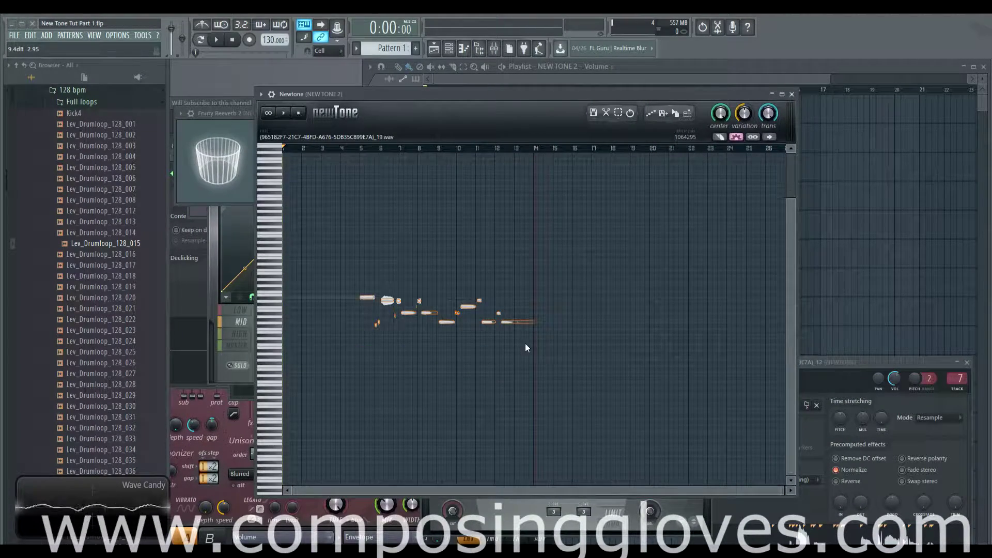
scroll(474, 342, up, 5)
scroll(572, 333, down, 5)
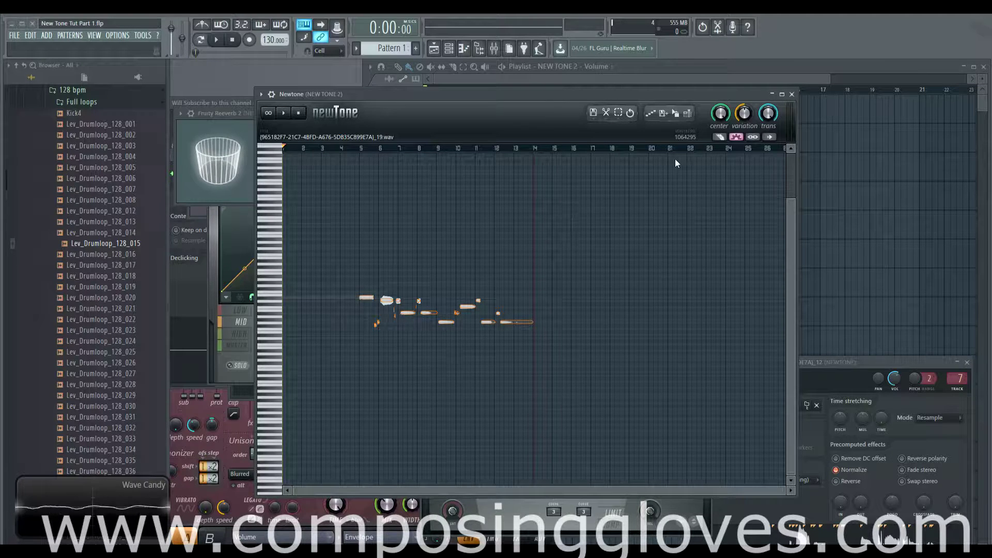
click(735, 137)
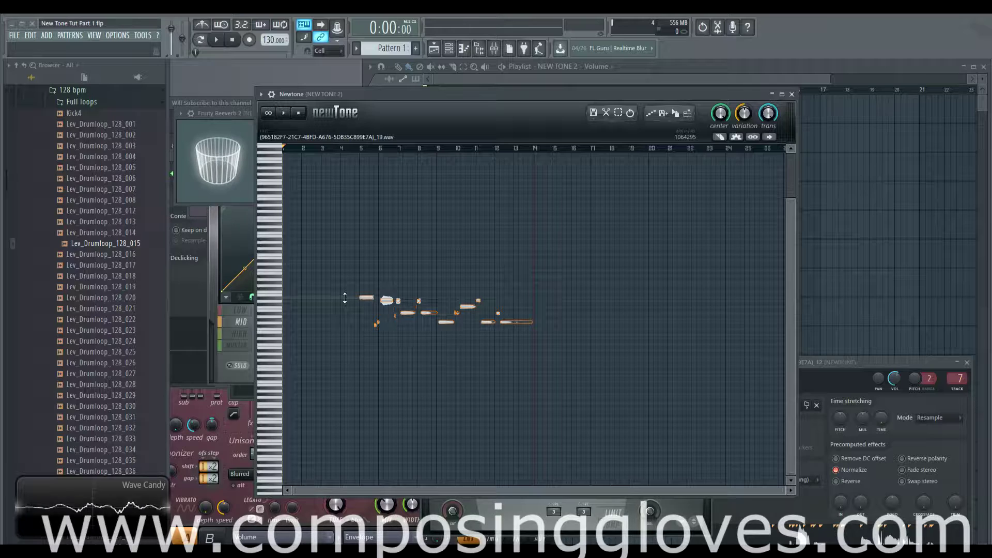
scroll(350, 302, up, 5)
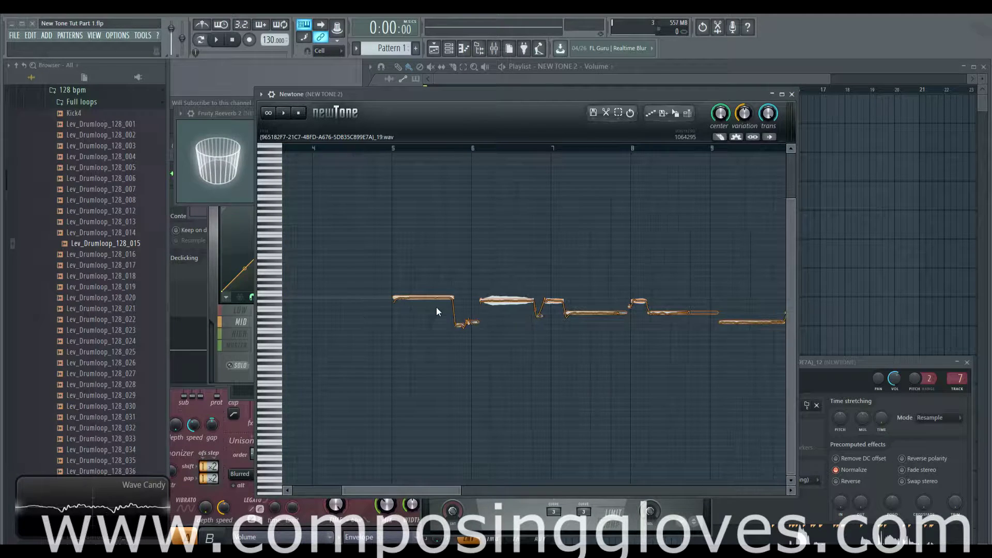
scroll(516, 343, down, 3)
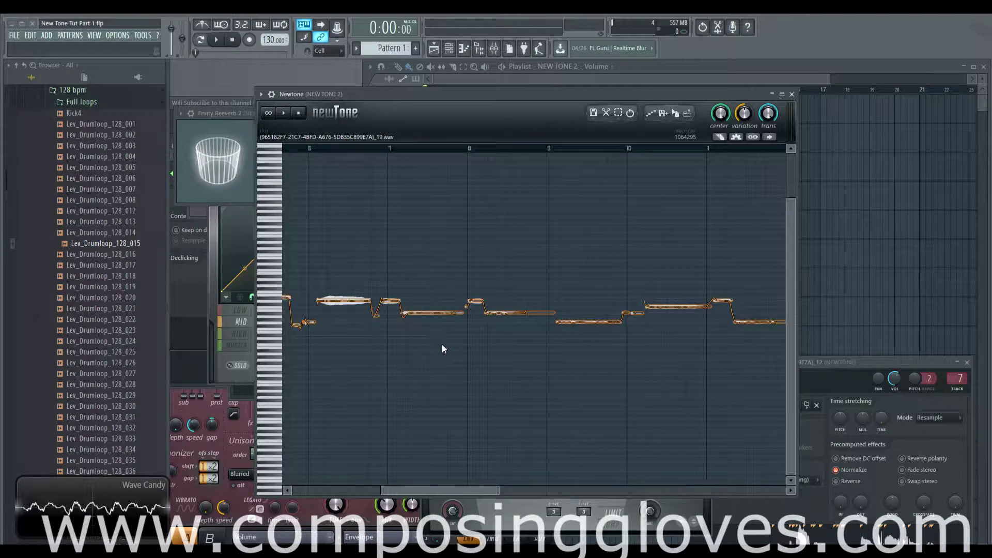
scroll(454, 341, down, 2)
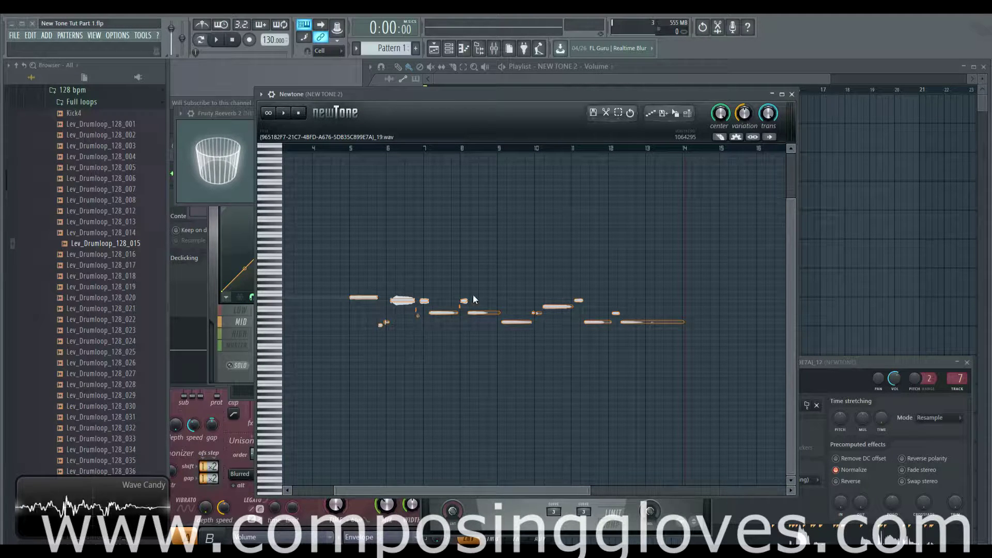
Move the Newtone window down to uncover the playlist and place the song position just before bar 5.
drag(541, 98, 584, 360)
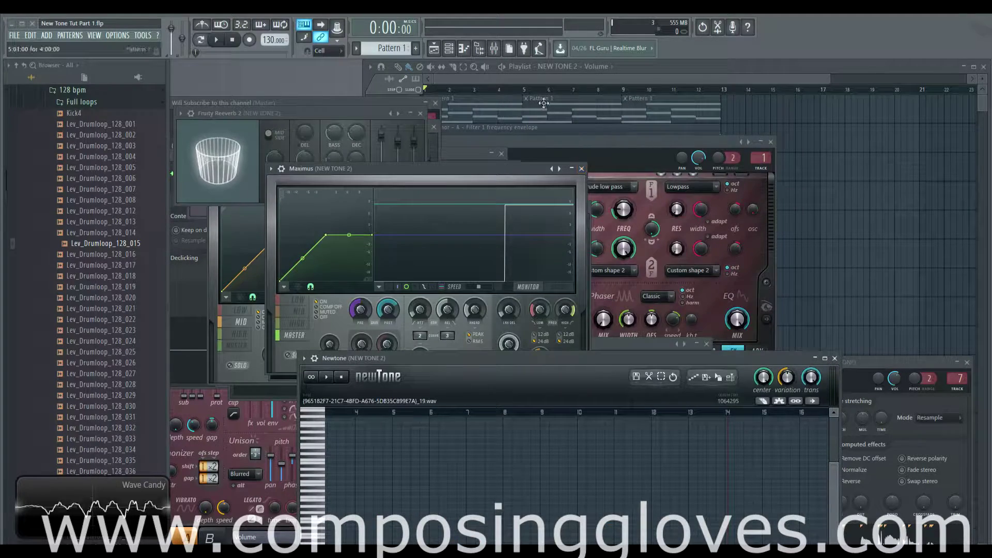
click(532, 82)
click(521, 89)
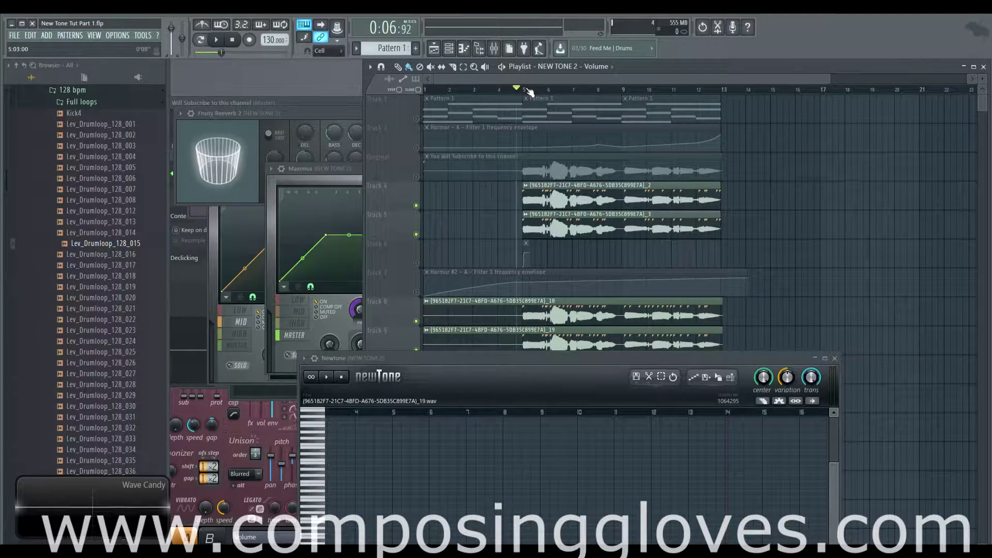
Mute playlist tracks 4 and 5, leaving the vocal clips on tracks 8 and 9 enabled.
scroll(399, 319, down, 2)
click(416, 263)
click(415, 292)
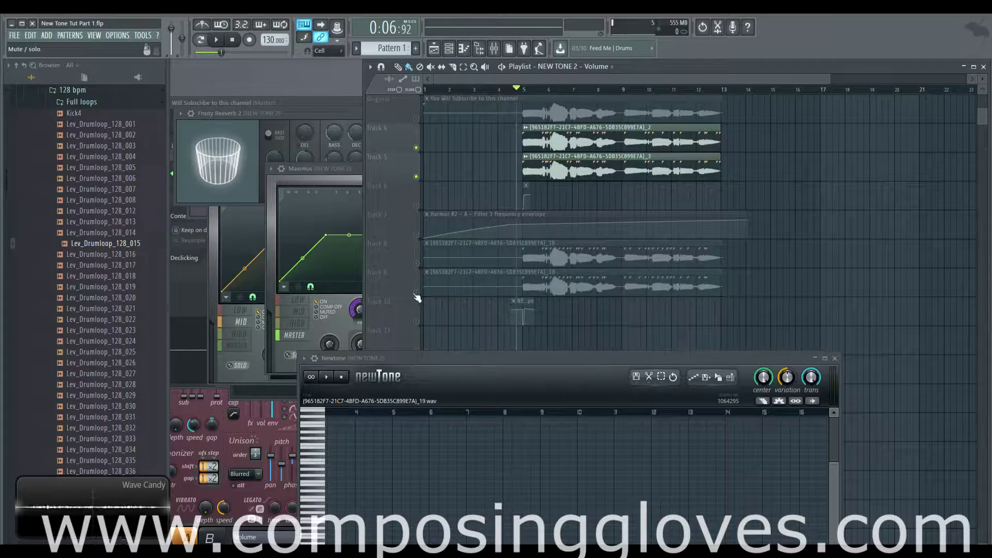
click(415, 147)
click(416, 176)
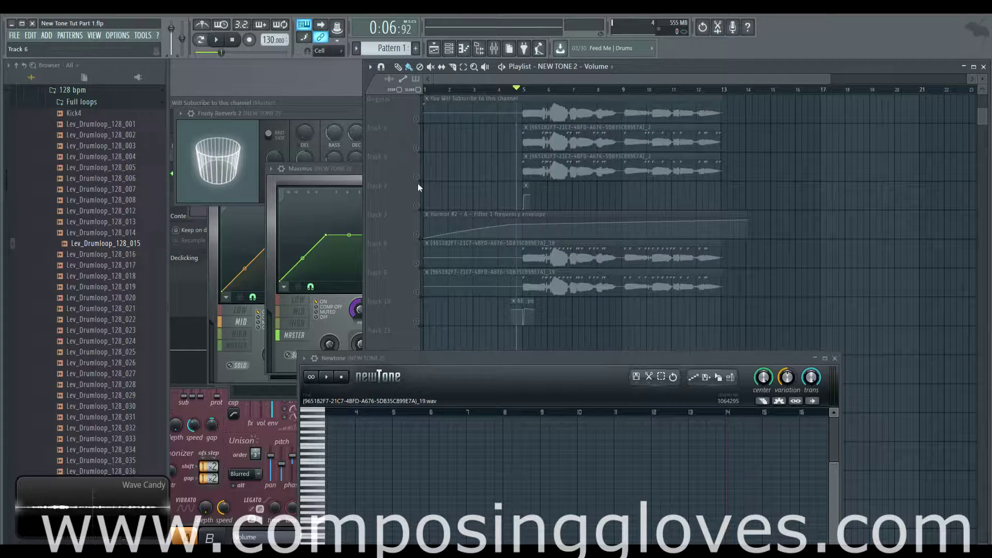
click(416, 263)
click(416, 292)
scroll(525, 288, up, 2)
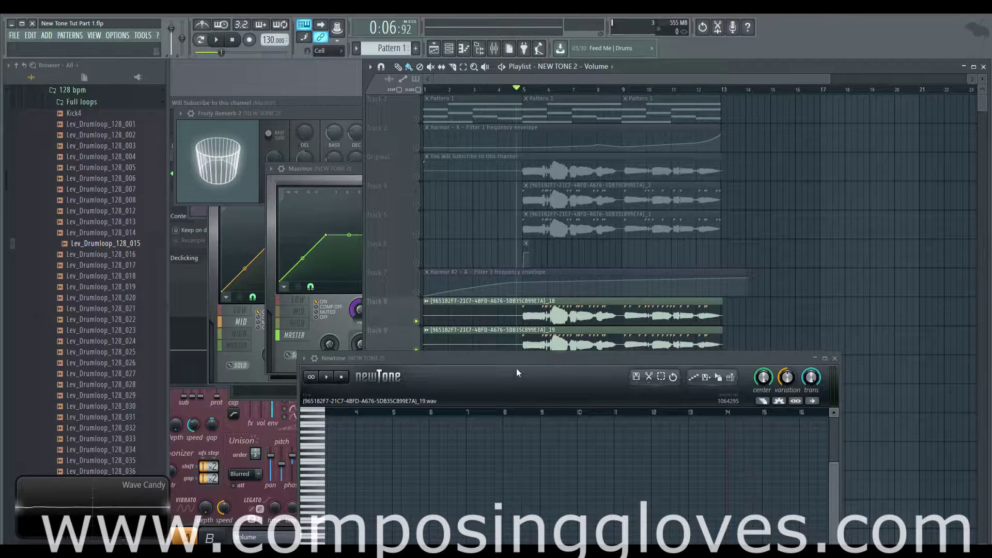
Shift the Newtone window clear of track 9 and unmute playlist tracks 1 and 2.
drag(516, 363, 547, 381)
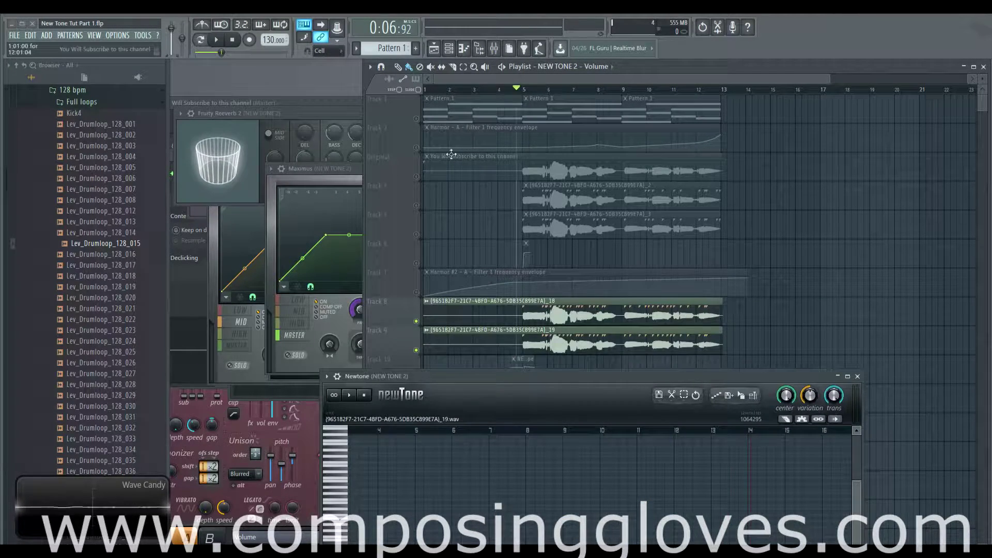
click(416, 119)
click(416, 148)
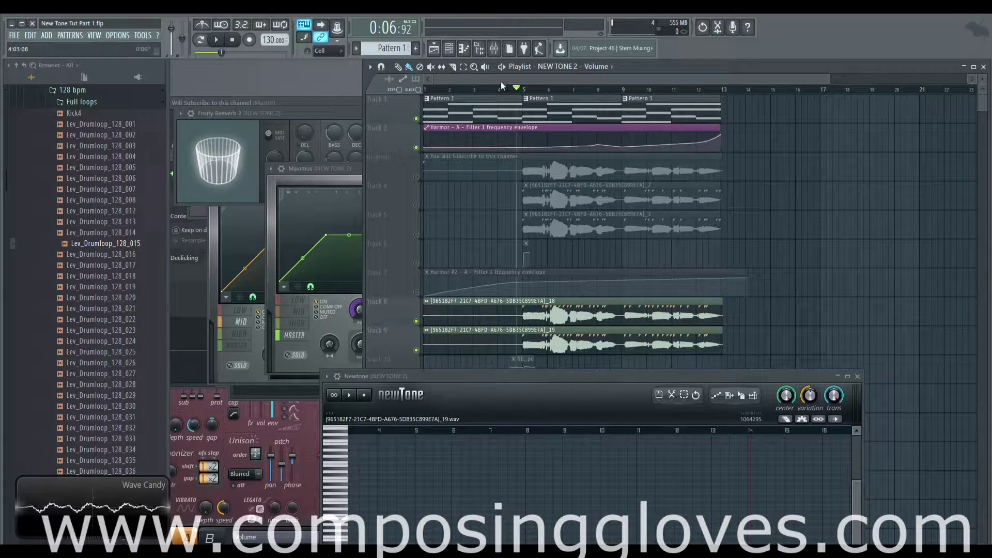
Play the song from the start to hear the vocals, unmuting the volume envelope on track 10 during playback.
drag(500, 82, 425, 83)
key(space)
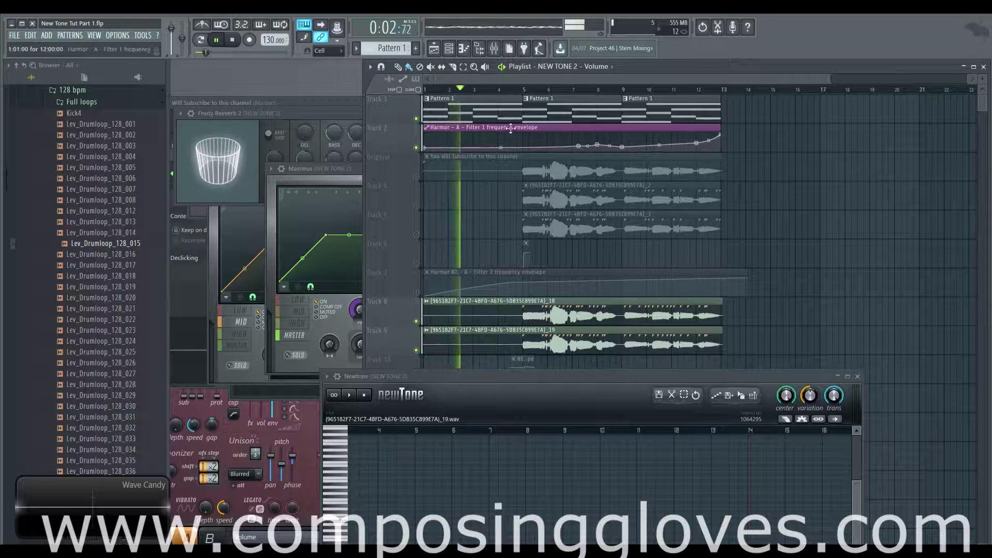
scroll(510, 128, down, 1)
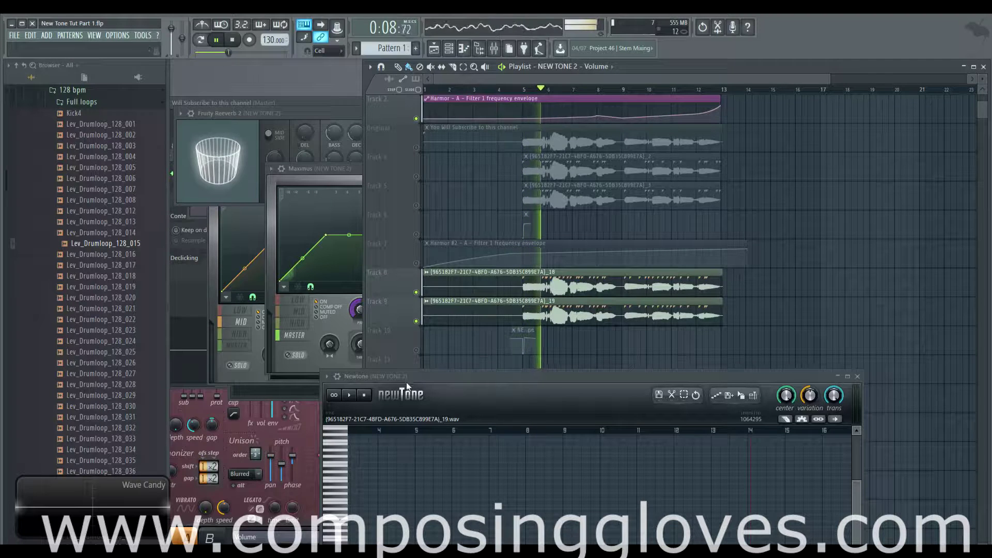
click(415, 350)
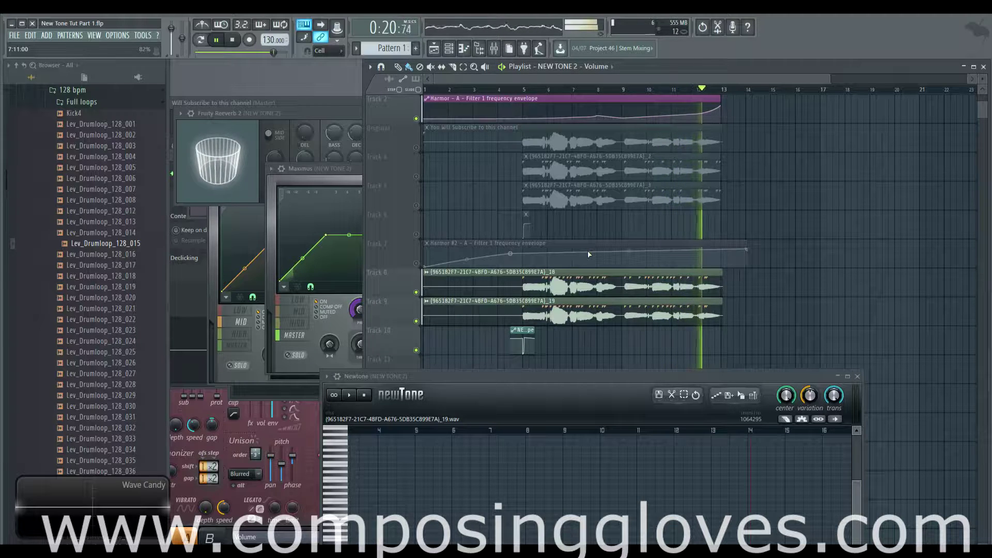
key(space)
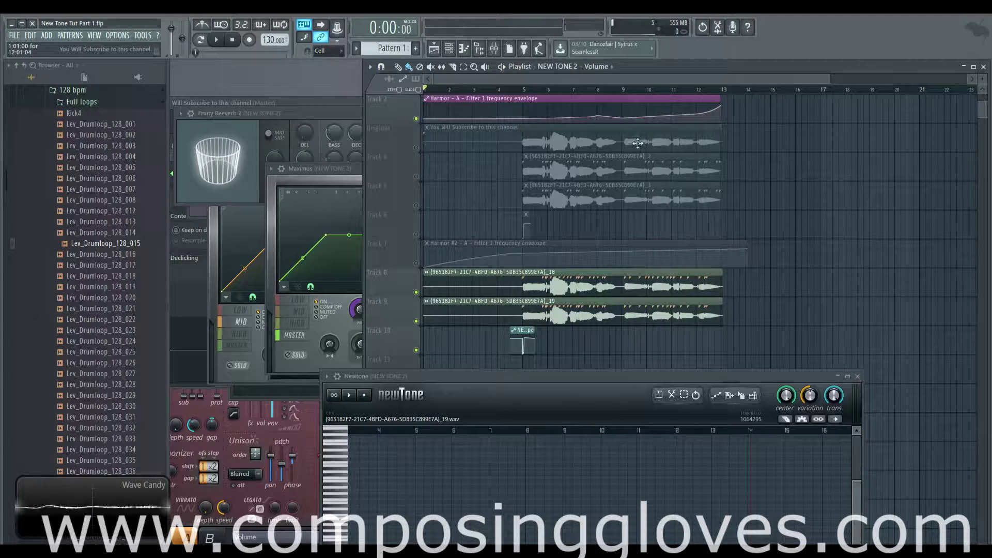
Play the passage from just before bar 5 to hear the vocal entrance with the volume envelope.
scroll(560, 317, up, 5)
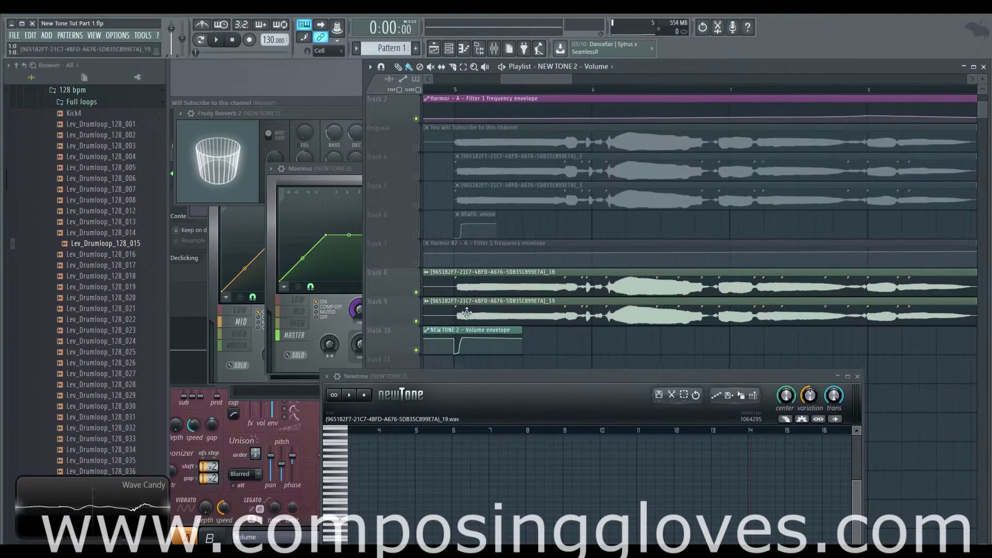
click(435, 86)
key(space)
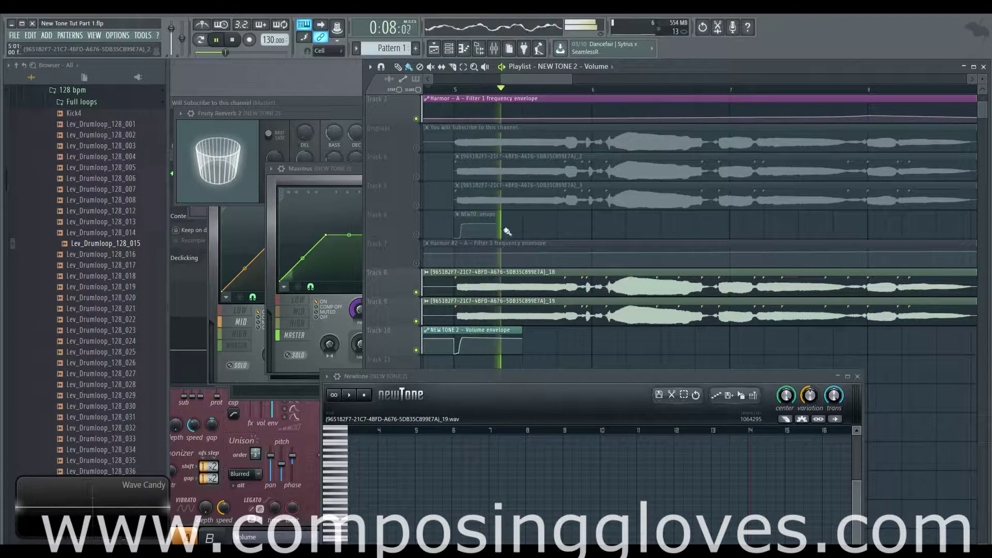
key(space)
Mute playlist tracks 8, 9 and 10.
click(416, 330)
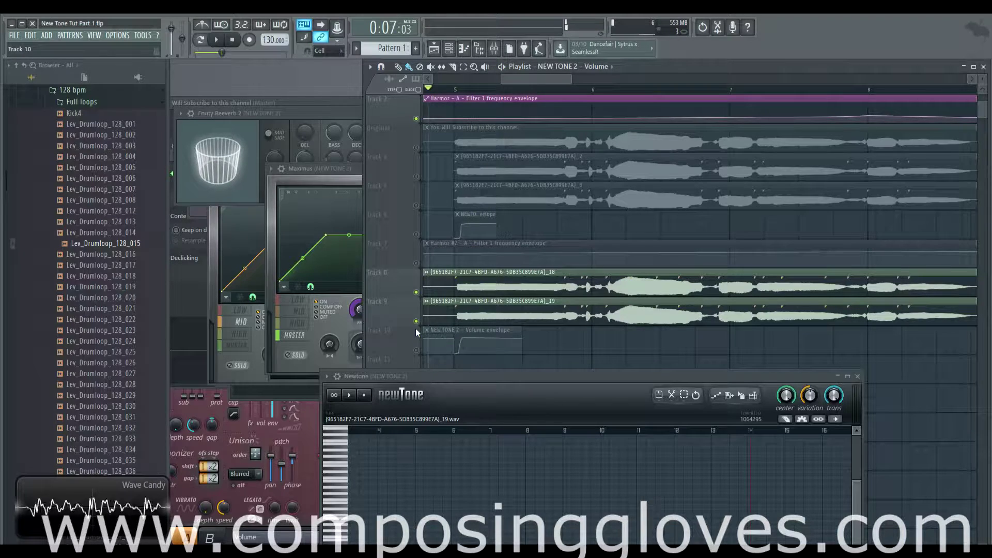
click(415, 321)
click(416, 292)
scroll(501, 252, down, 3)
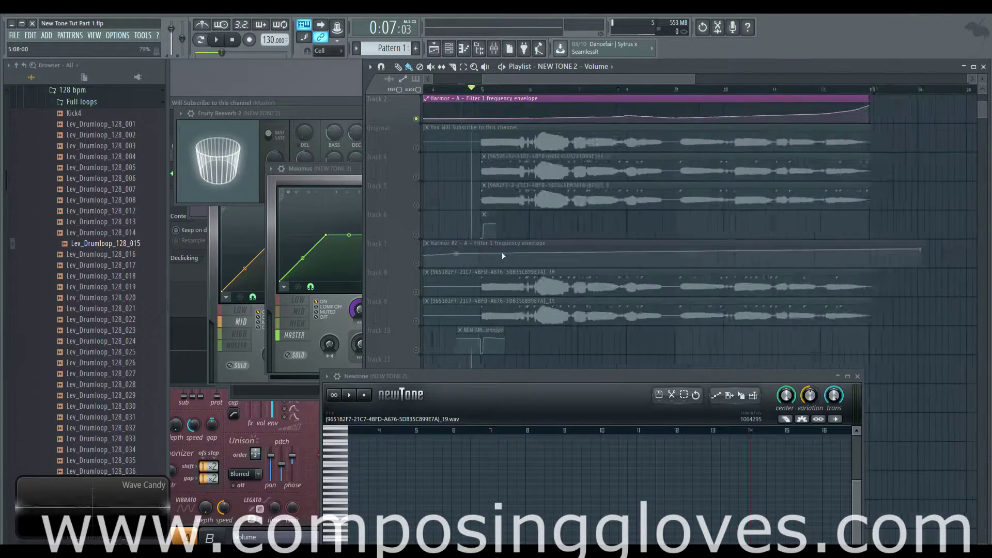
scroll(501, 256, down, 1)
scroll(468, 267, up, 1)
scroll(498, 277, down, 1)
scroll(499, 278, up, 1)
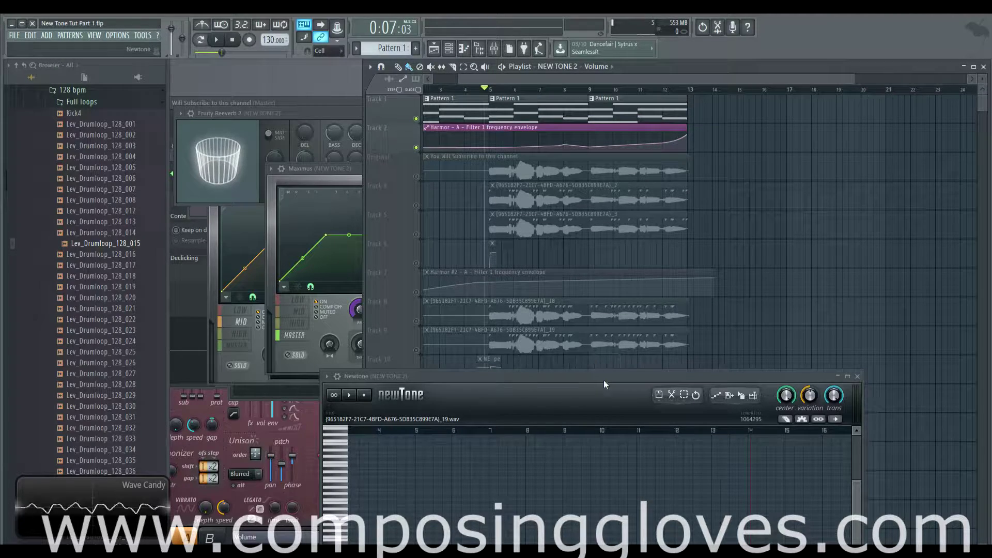
Move the Newtone window up to just below playlist track 2 and enlarge the playlist's timeline scale.
drag(603, 379, 617, 114)
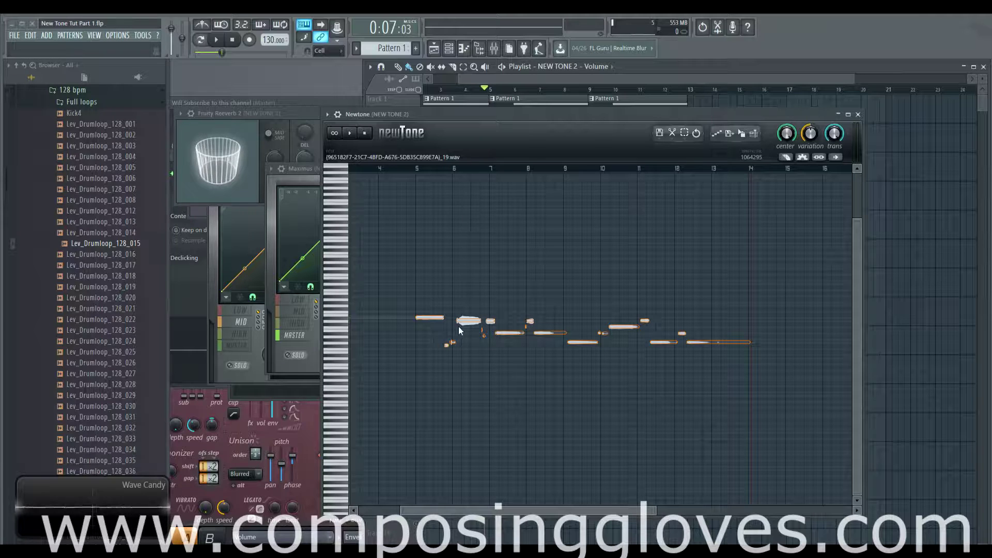
drag(527, 117, 529, 141)
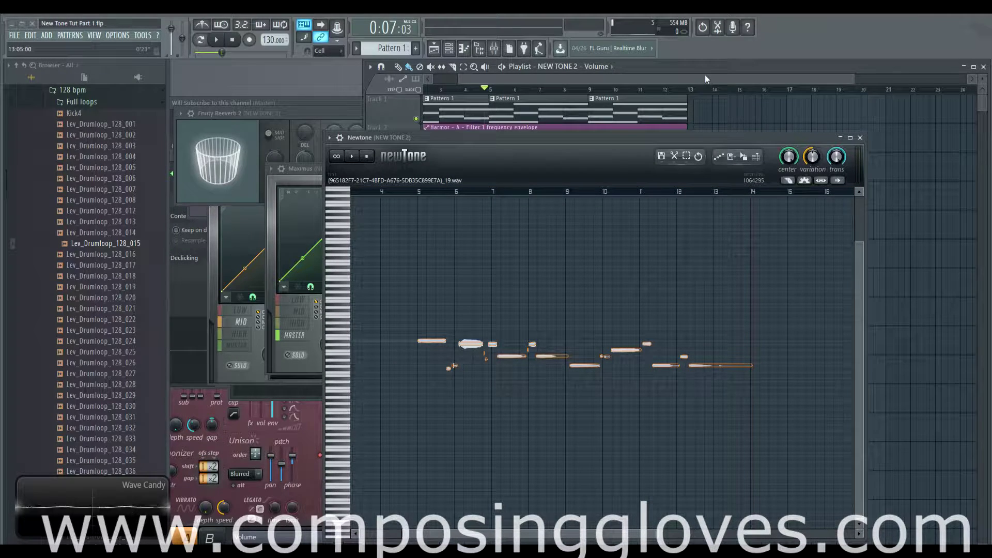
mouse_move(704, 78)
mouse_down()
mouse_move(486, 111)
mouse_move(566, 115)
mouse_up()
scroll(544, 121, down, 3)
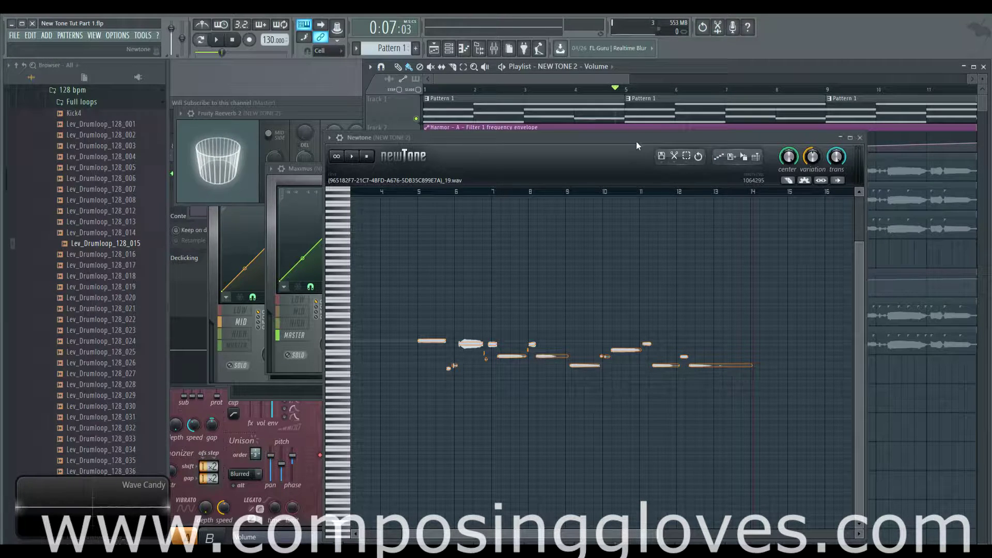
drag(636, 140, 663, 125)
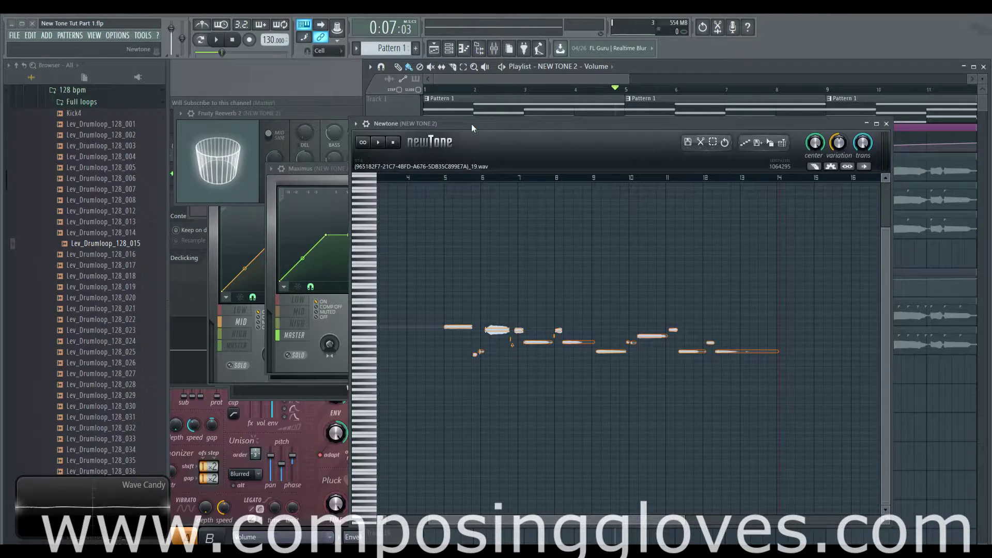
drag(471, 124, 514, 143)
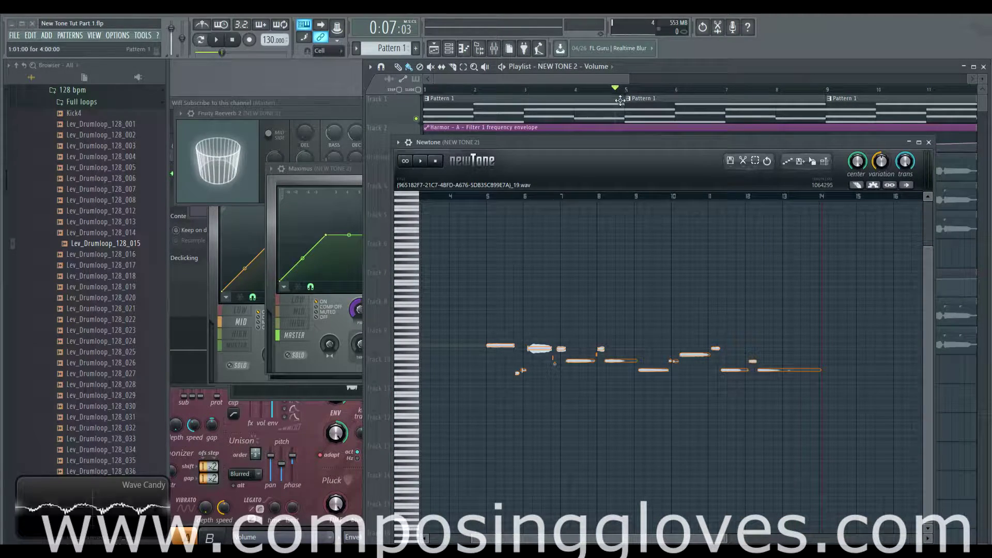
Return the song position to the start and look through Newtone's plugin options, including Detached.
click(231, 40)
drag(498, 144, 476, 116)
click(377, 114)
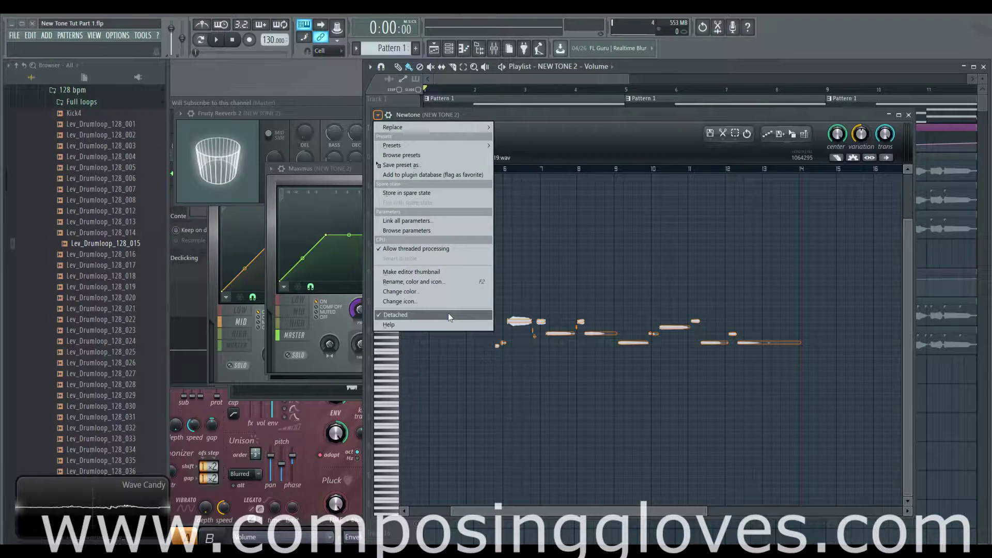
click(598, 123)
Move the Newtone window down below playlist track 4 and mute tracks 1 and 2.
drag(594, 116, 600, 214)
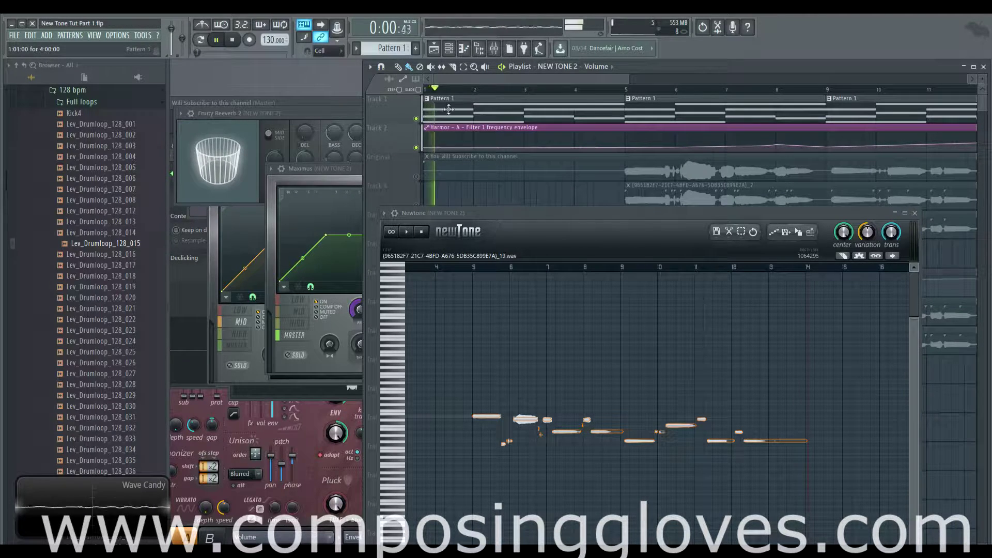
click(415, 127)
click(416, 118)
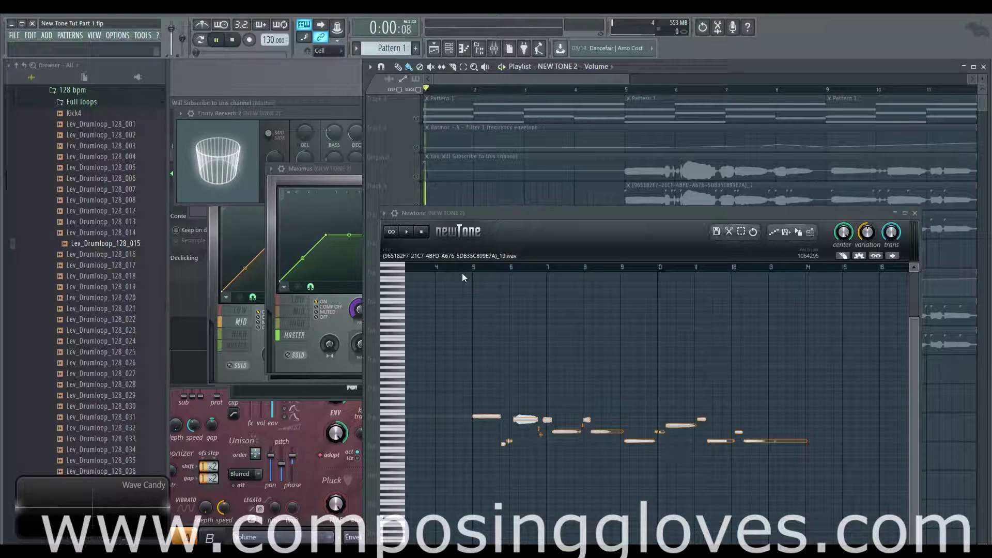
Preview the loaded vocal with Newtone's own playback, independently of the song.
click(407, 231)
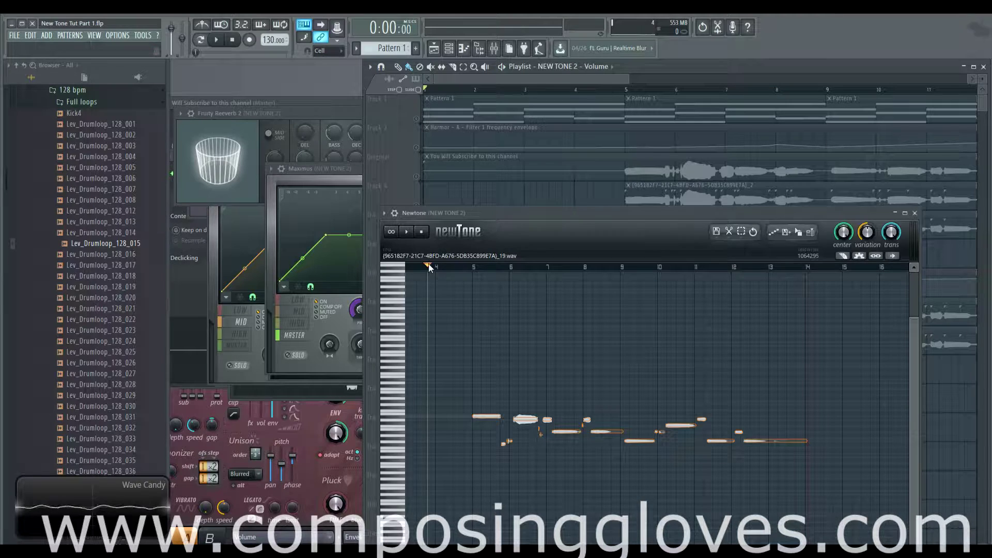
click(408, 232)
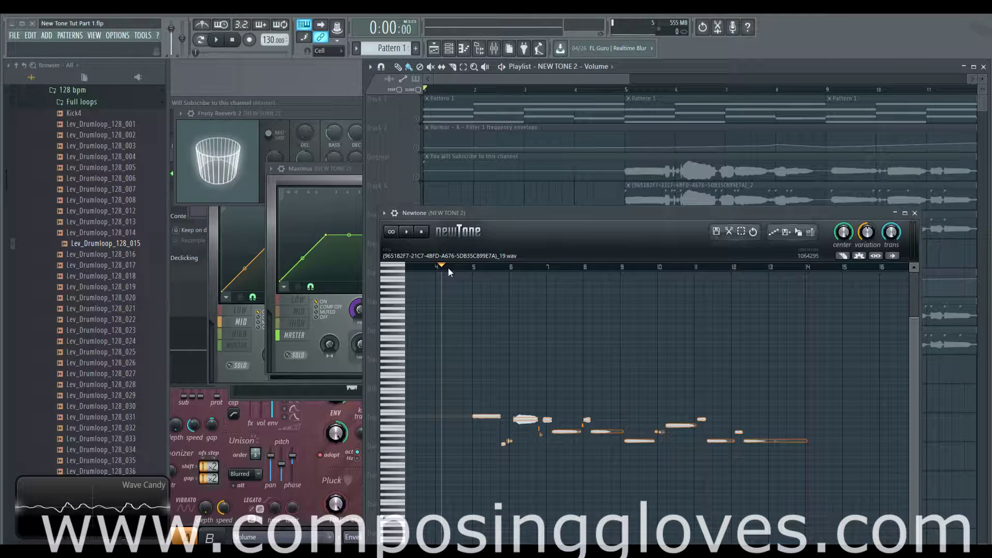
Enable Slave playback to host in Newtone, move its window up and play the song to test the sync.
click(876, 257)
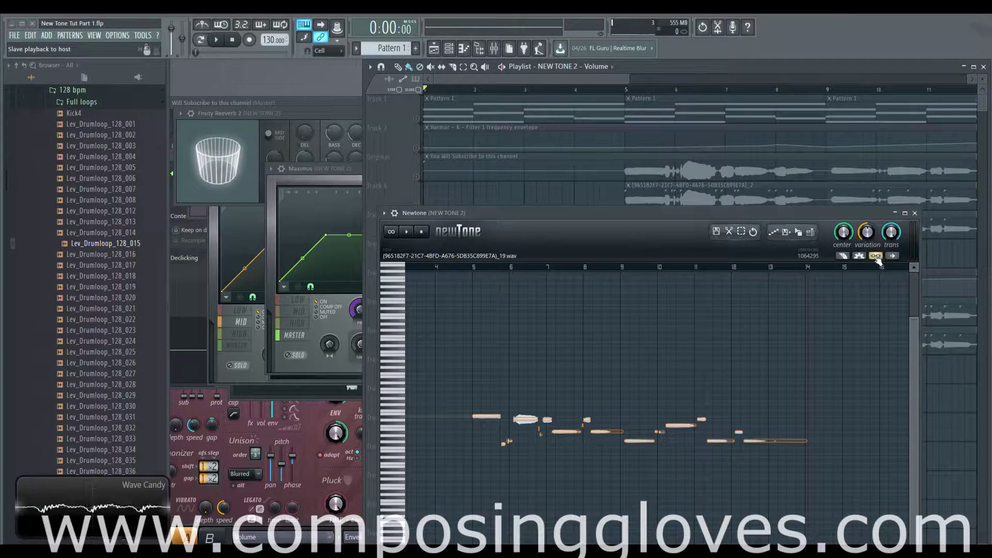
drag(651, 223, 653, 145)
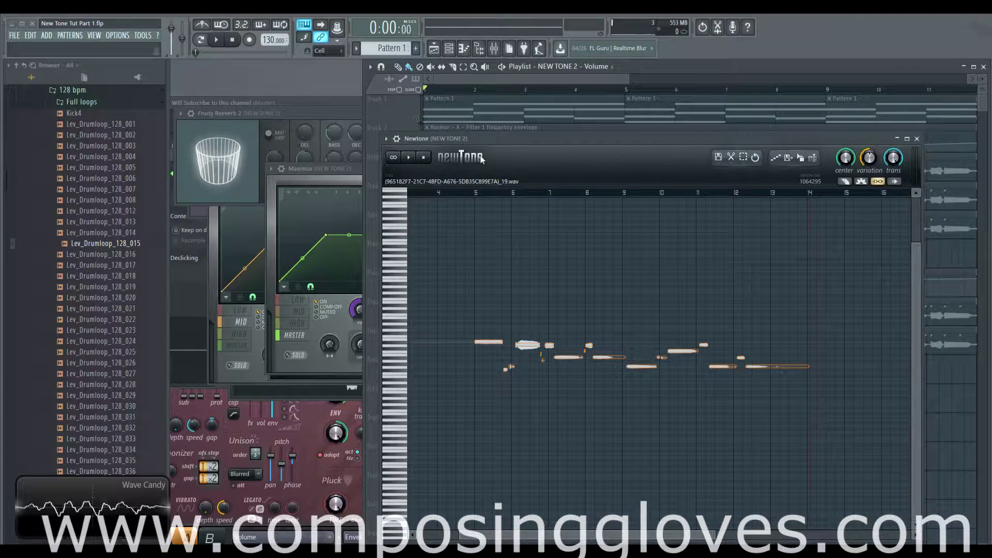
key(space)
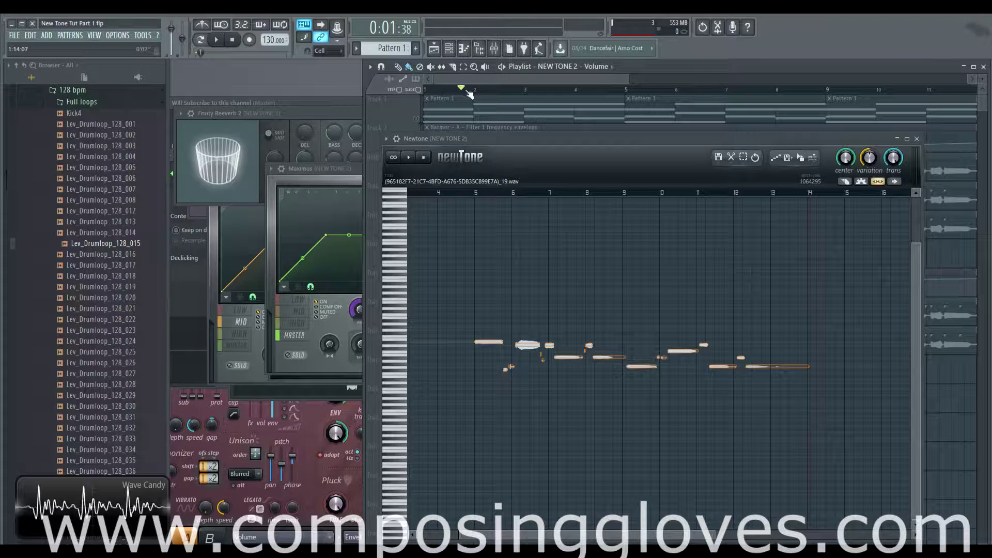
Place the song position at bars 2, 3 and 4 to check whether Newtone's playhead follows.
click(476, 91)
drag(608, 535, 560, 535)
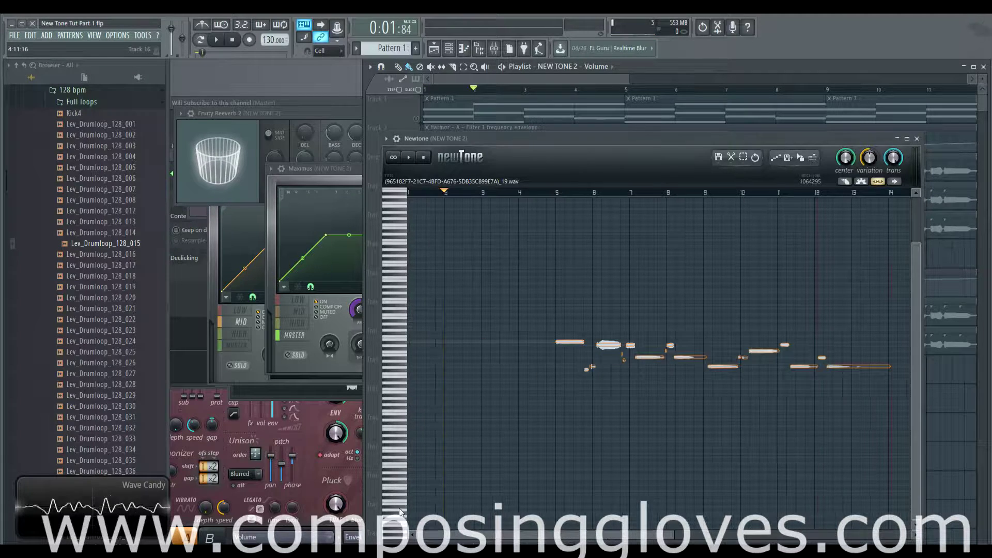
click(530, 91)
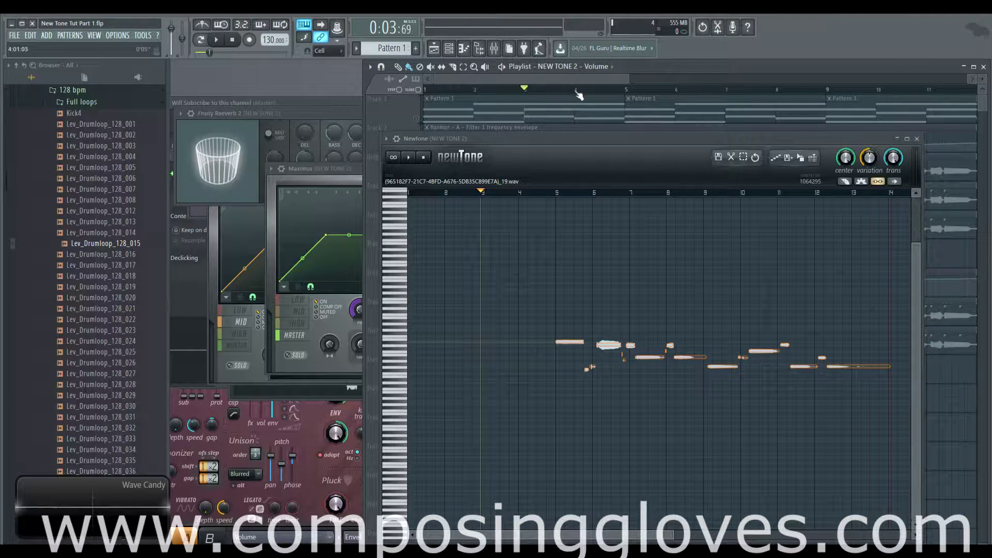
click(575, 92)
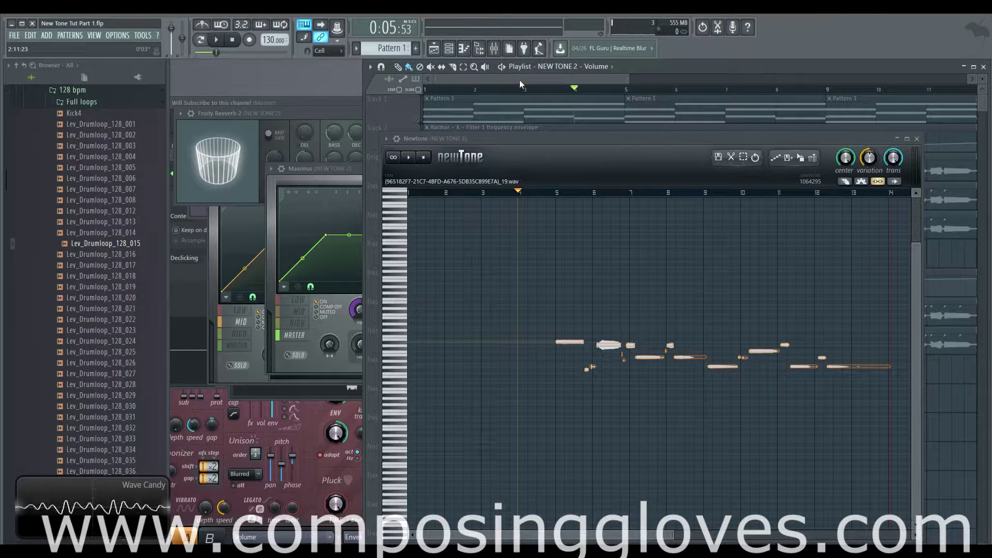
Play the song from bar 4 into the vocal and pause it to compare Newtone's position.
drag(519, 80, 560, 78)
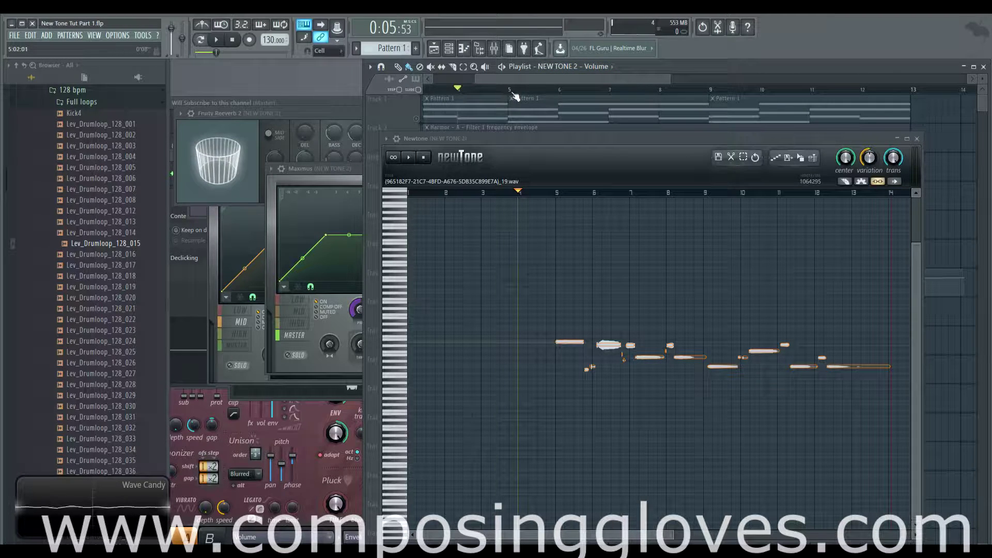
key(space)
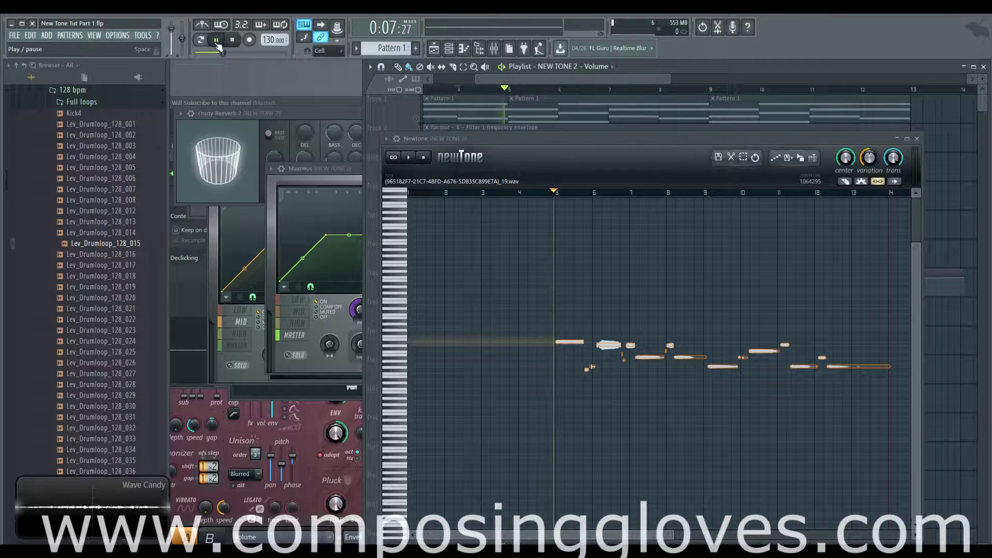
click(219, 44)
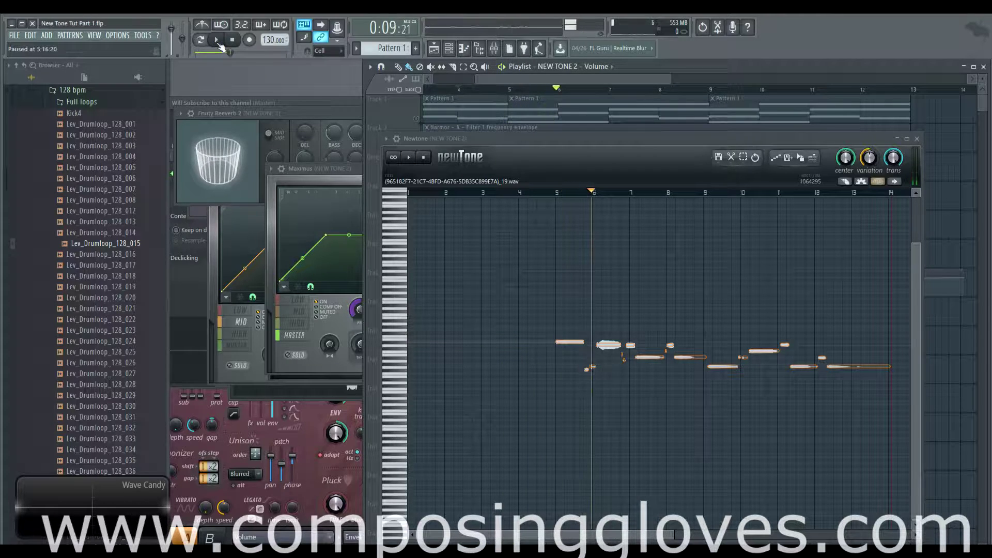
Raise the Newtone window below the vocal track and select the playlist range from bar 5 to just past bar 8.
scroll(589, 111, down, 4)
scroll(537, 111, up, 1)
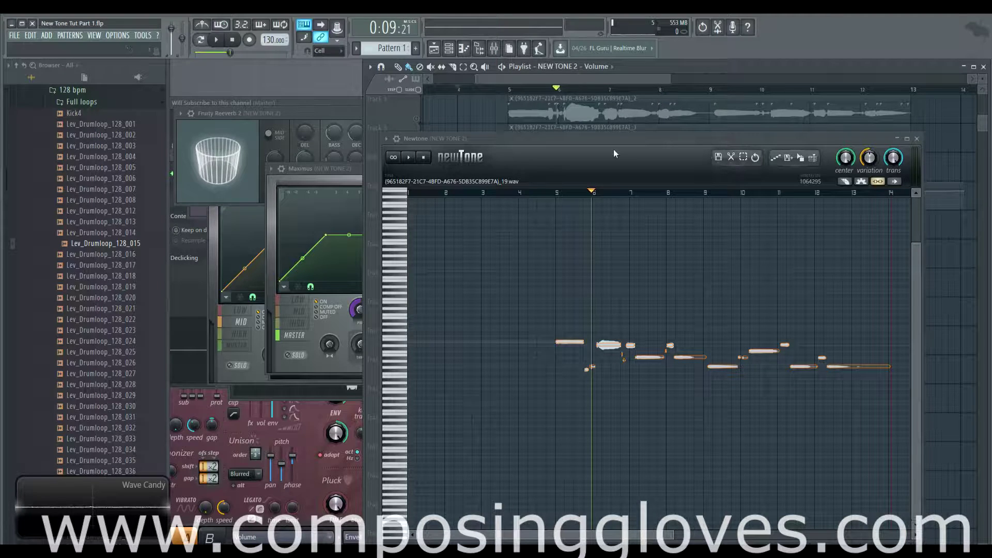
drag(611, 141, 609, 125)
click(877, 165)
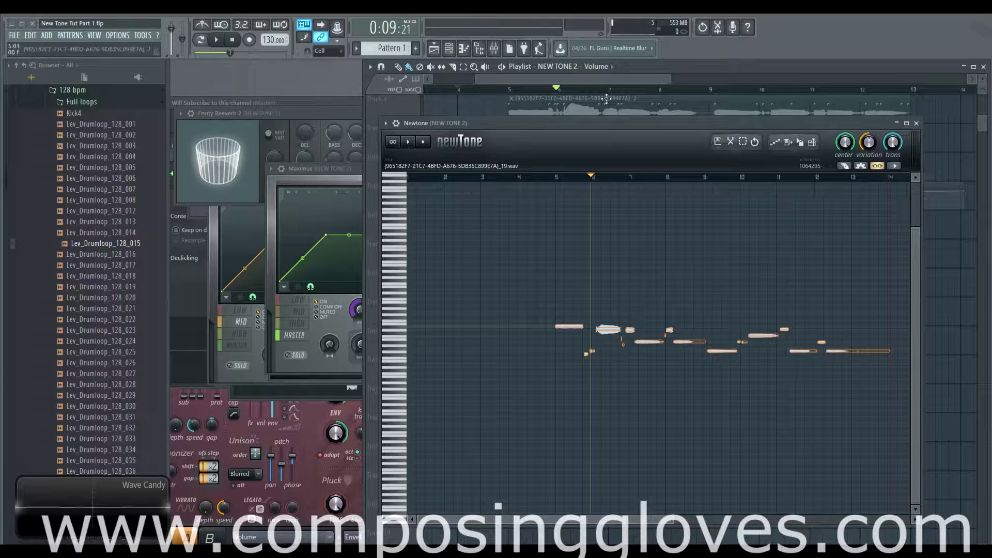
drag(512, 91, 670, 91)
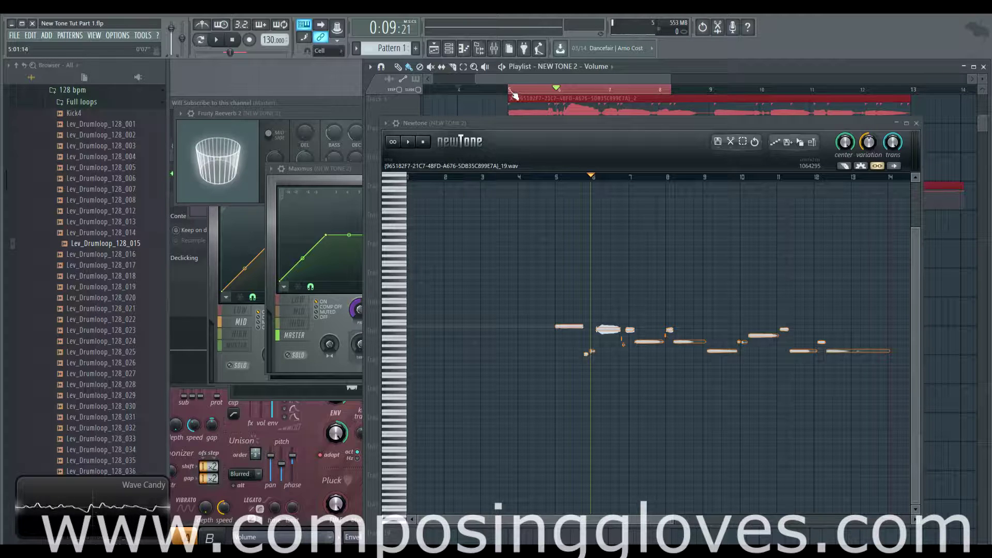
Play the selected playlist range and restart it from bar 5 to compare it with Newtone's playback position.
click(217, 41)
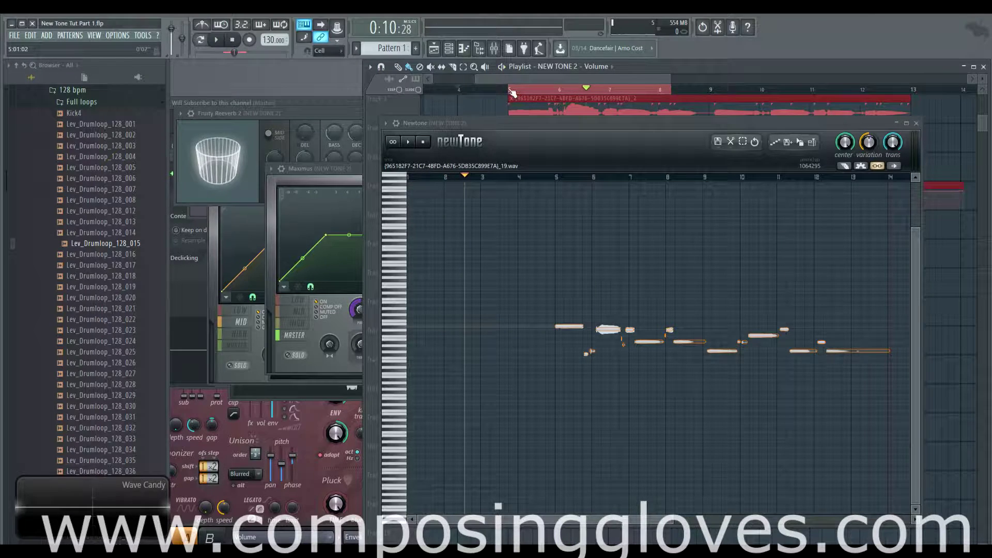
key(space)
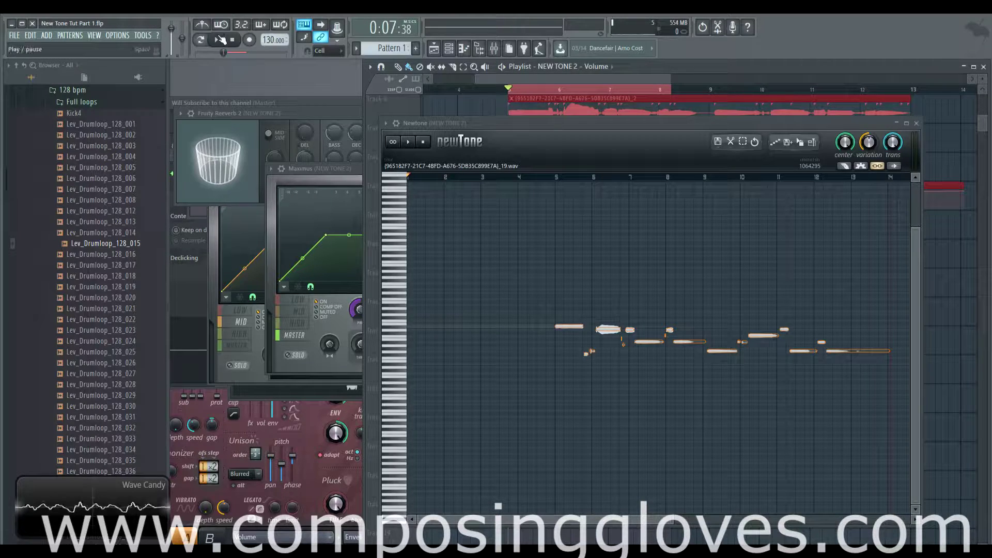
key(space)
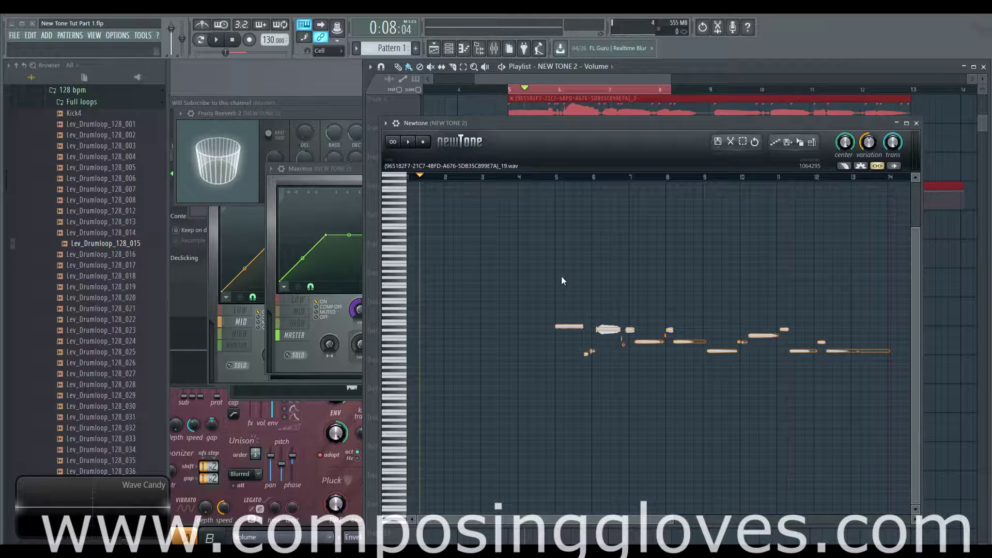
Select all the notes in Newtone and turn off Ignore host selection in its Slave playback to host options.
drag(516, 283, 863, 413)
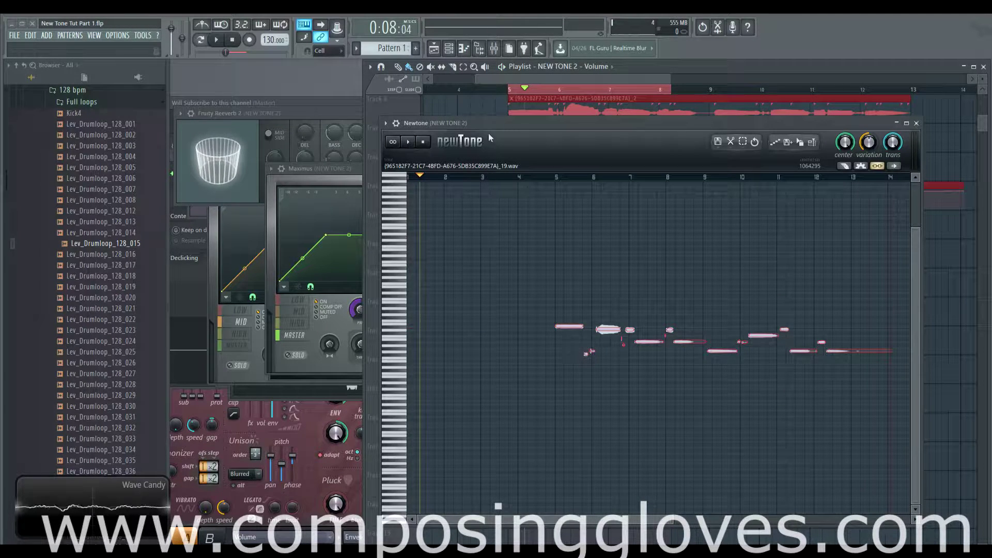
click(876, 165)
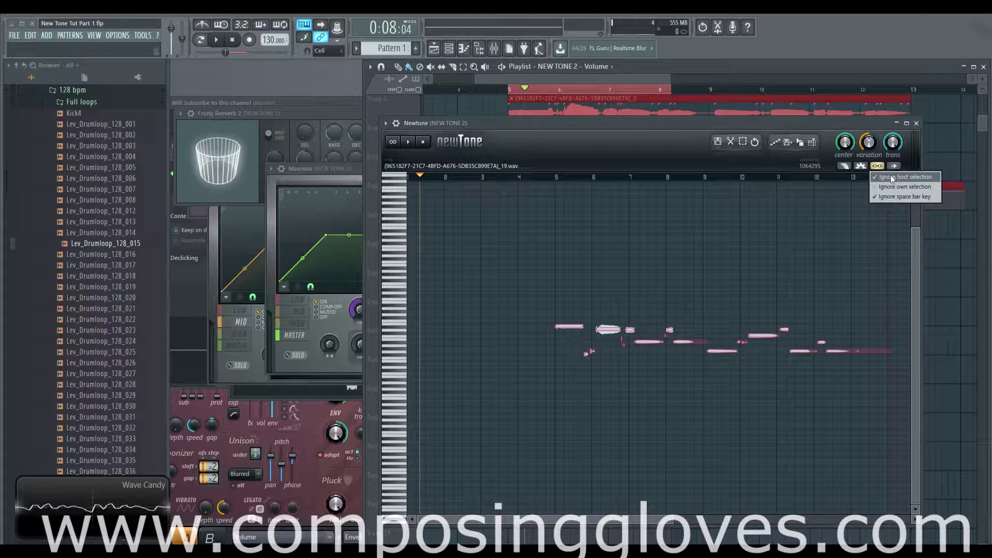
click(892, 177)
click(876, 165)
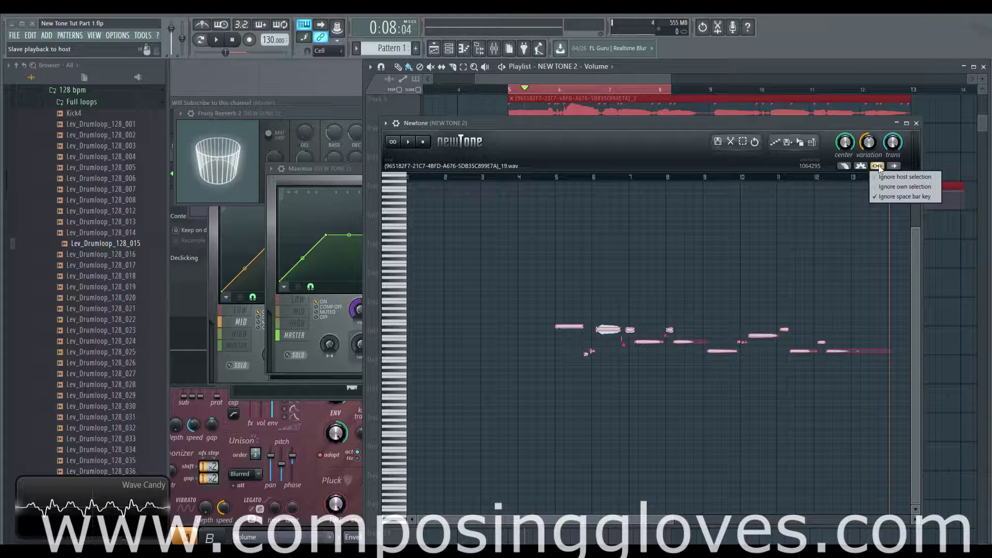
Select a time range in Newtone's timeline from about bar 6 to just past bar 7.
click(572, 178)
click(639, 176)
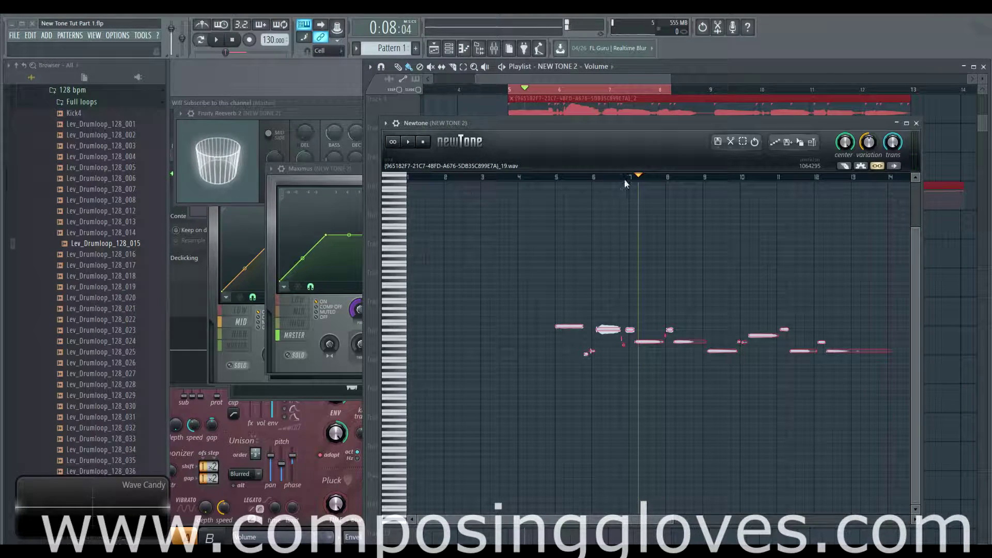
mouse_move(633, 176)
mouse_down()
mouse_move(608, 179)
mouse_move(641, 180)
mouse_up()
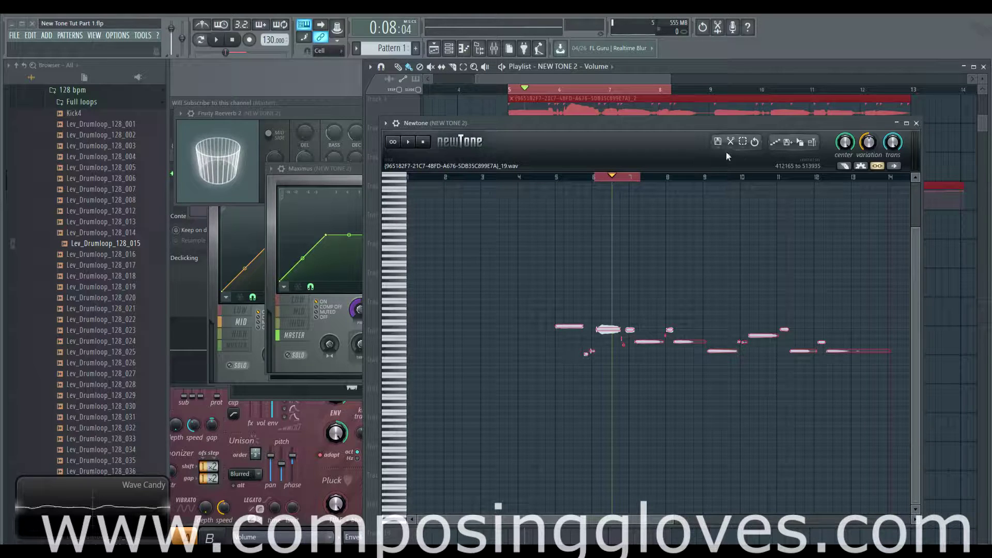
click(742, 142)
click(766, 158)
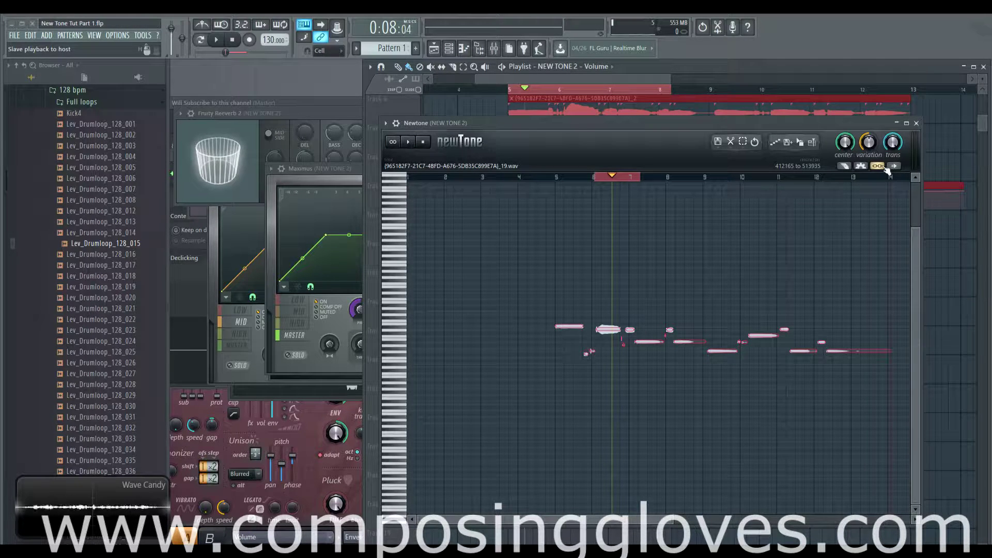
Move the song position to just before bar 8 and shift the Newtone window to expose the playlist's vocal tracks.
scroll(650, 220, up, 3)
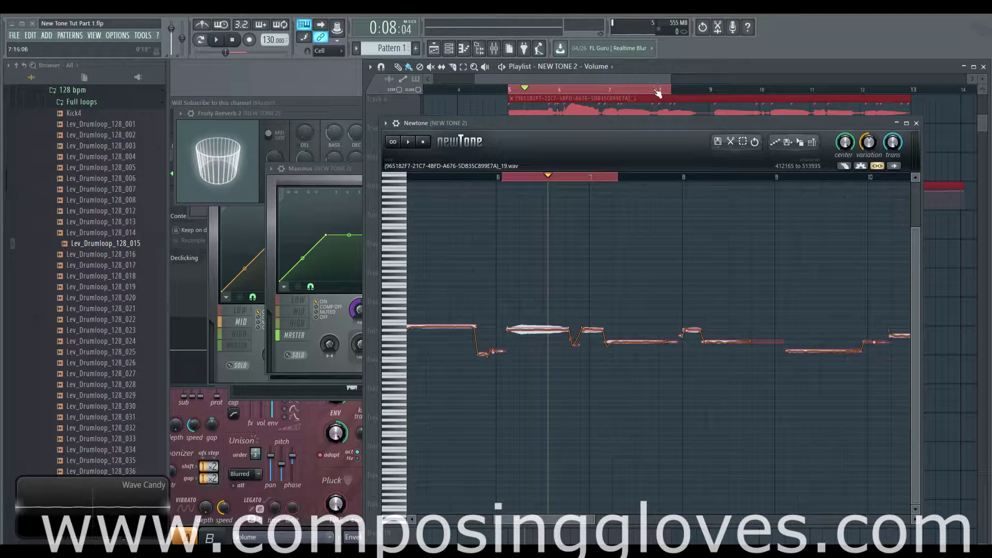
drag(652, 89, 671, 94)
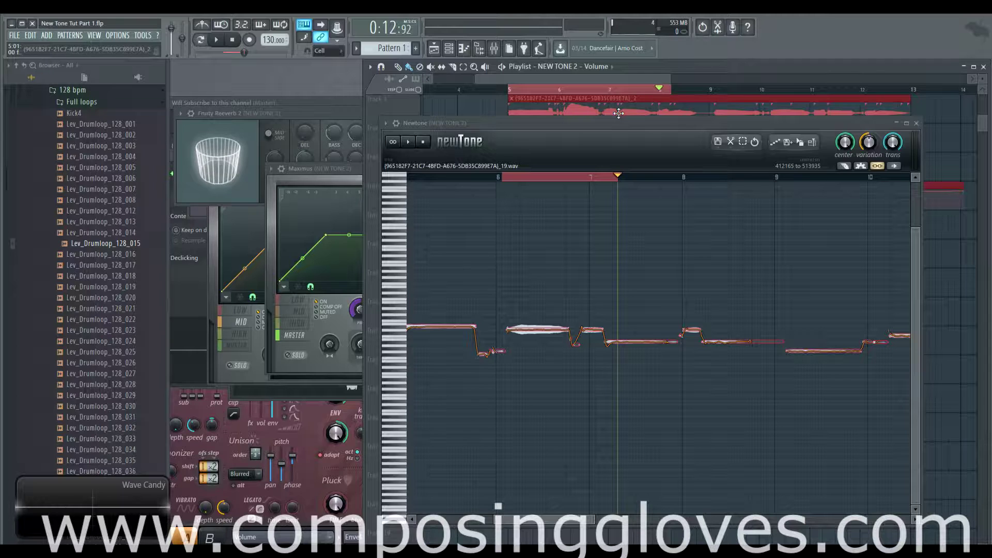
click(878, 166)
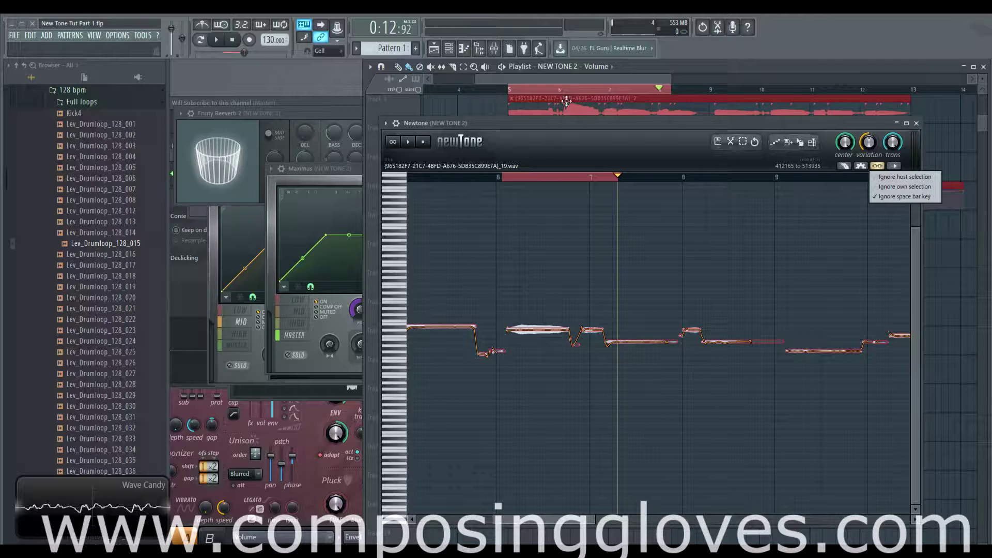
click(585, 127)
drag(585, 127, 610, 246)
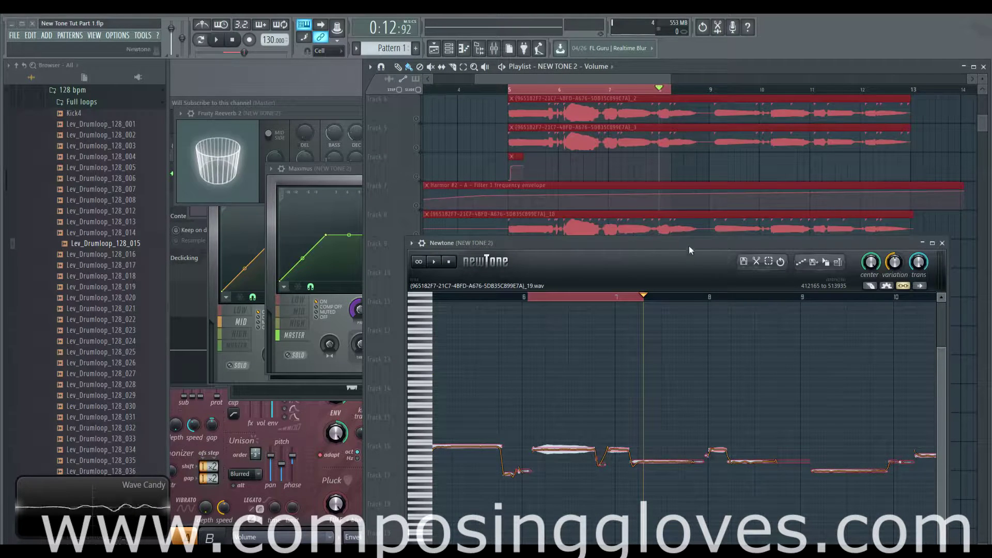
drag(689, 246, 654, 150)
Try Ignore own selection in Newtone's host sync options, switch it back off and clear Newtone's time selection.
click(869, 189)
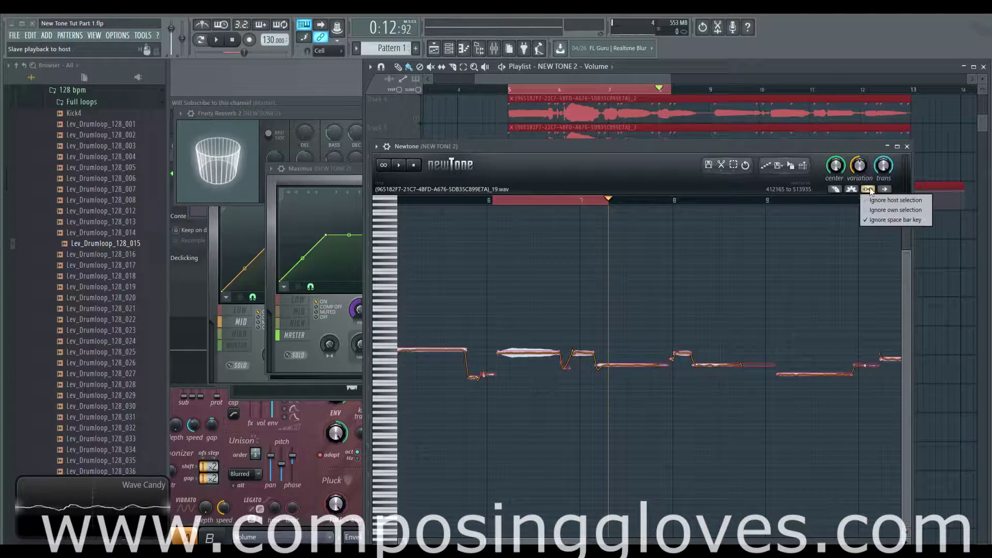
click(878, 210)
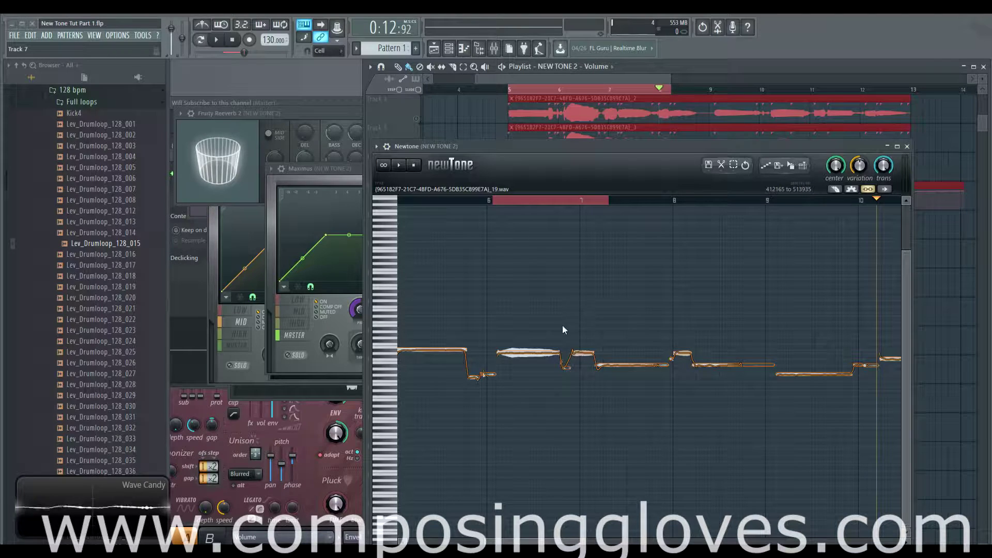
click(869, 189)
click(884, 209)
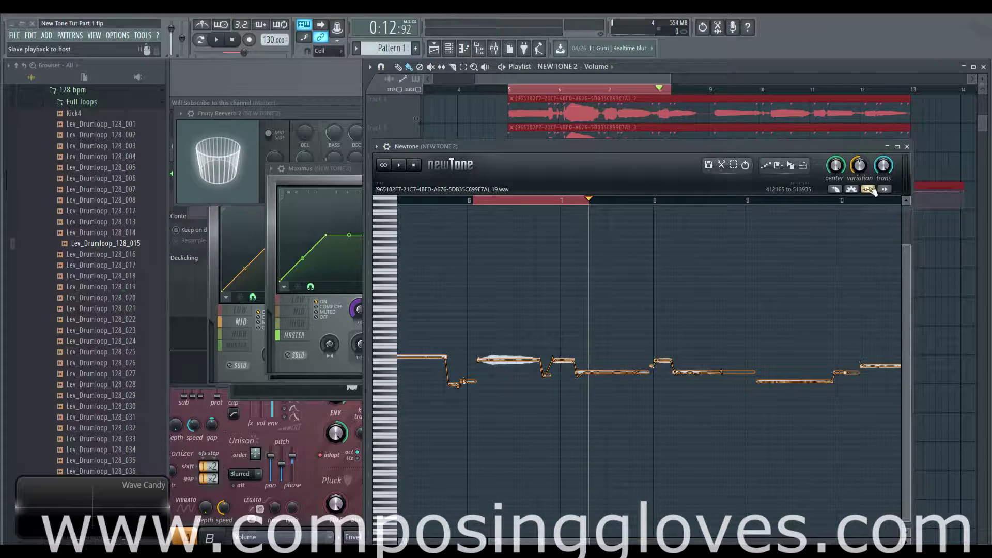
click(869, 189)
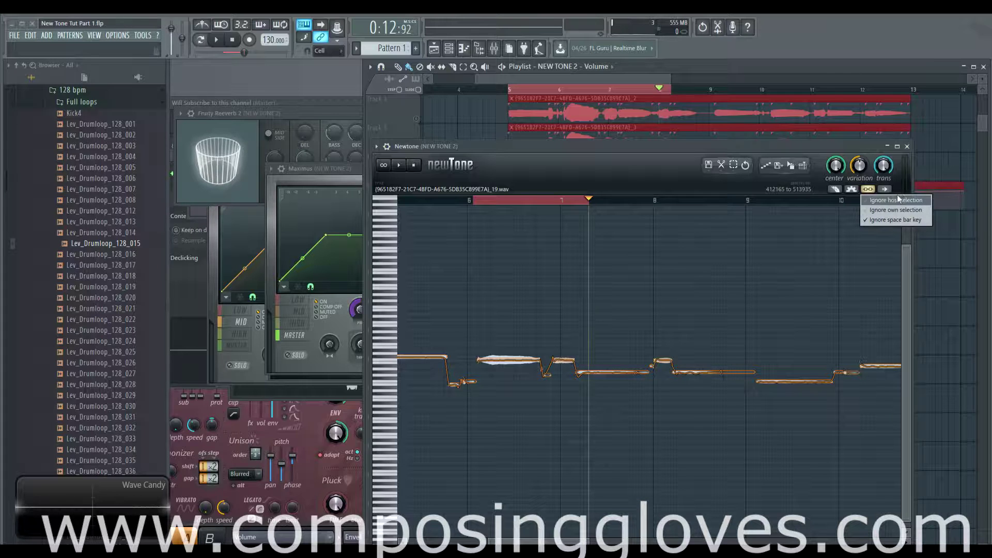
click(554, 200)
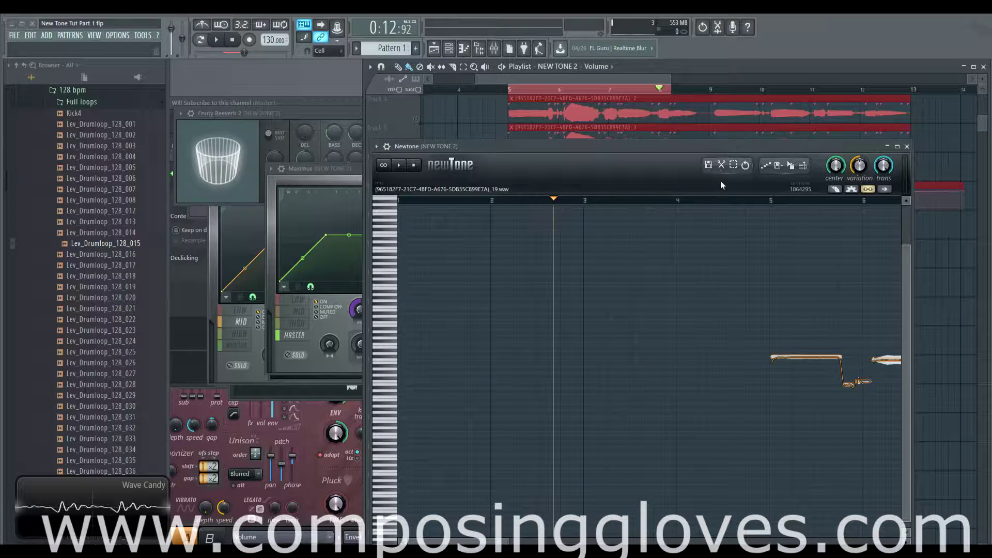
Toggle Ignore space bar key in Newtone's host sync options and reposition its playhead between bars 2 and 3.
click(868, 189)
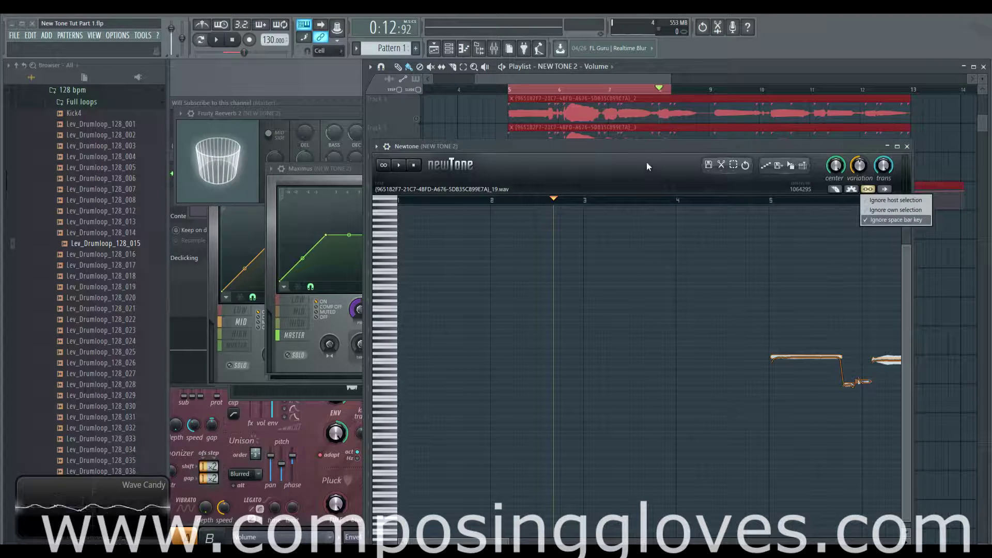
click(884, 221)
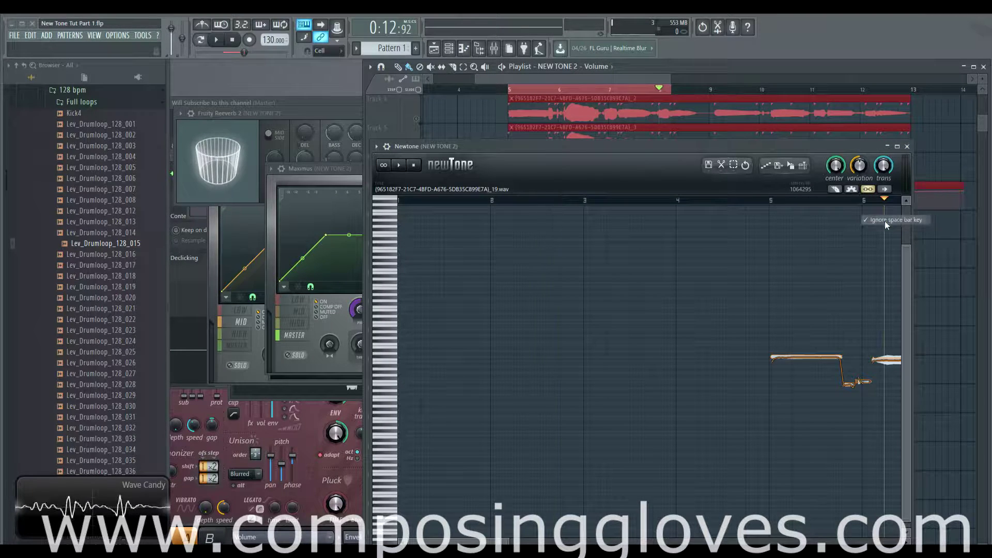
click(534, 201)
click(537, 200)
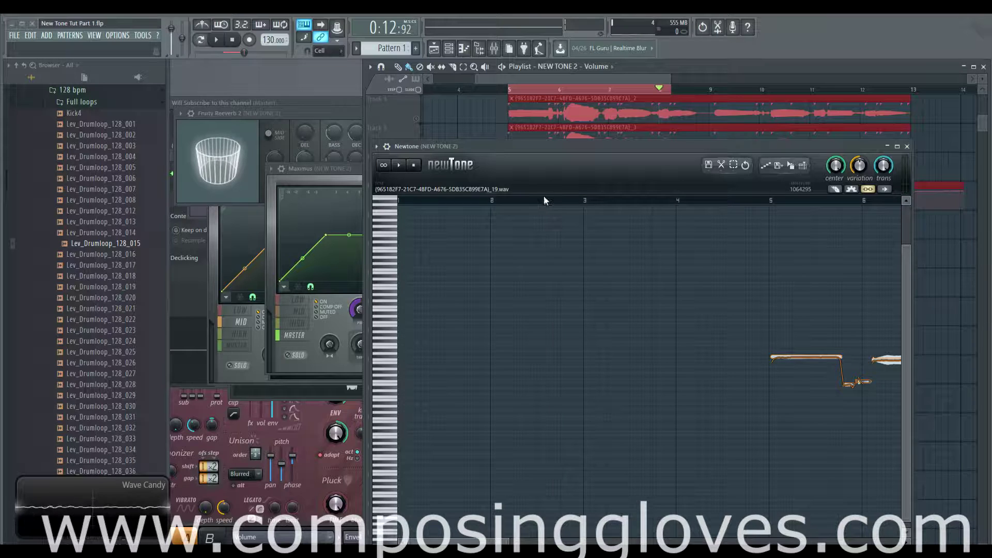
Place the song position just before bar 5, raise the Newtone window and briefly play the song to test the sync.
mouse_move(598, 92)
mouse_down()
mouse_move(475, 91)
mouse_move(506, 90)
mouse_up()
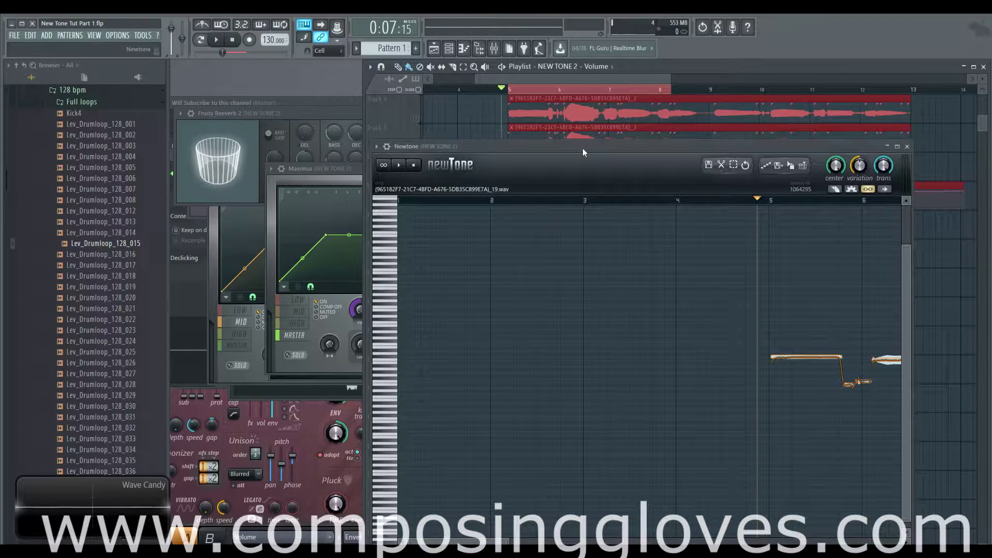
drag(582, 148, 581, 127)
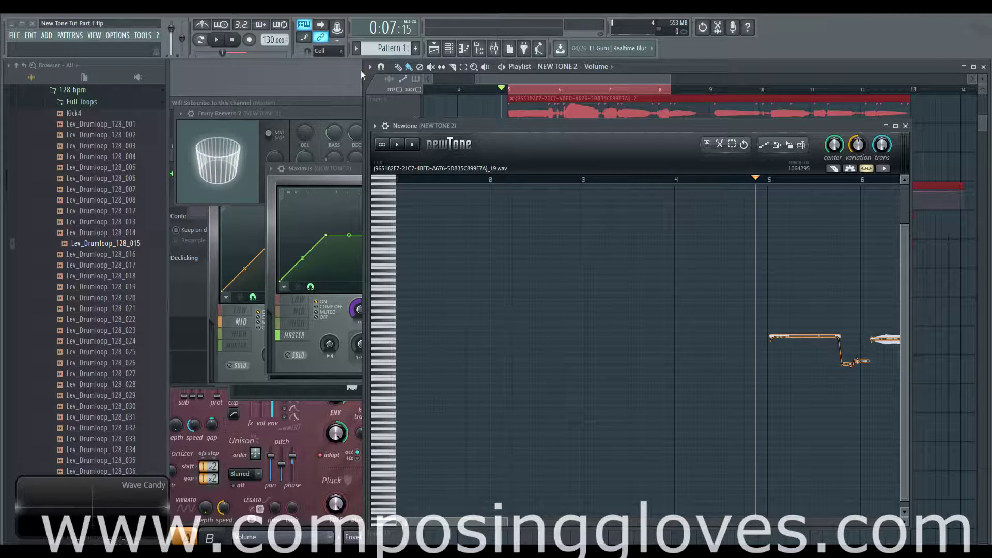
key(space)
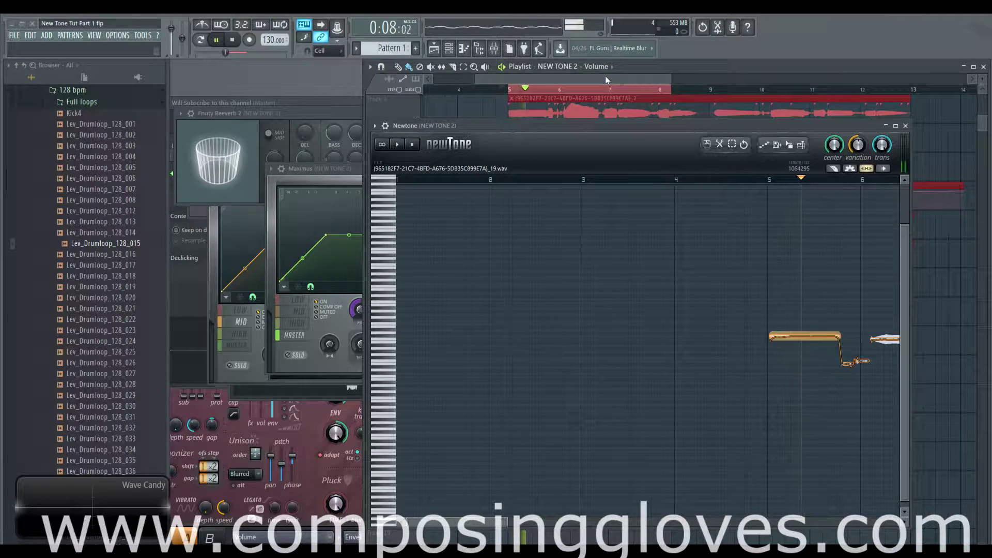
key(space)
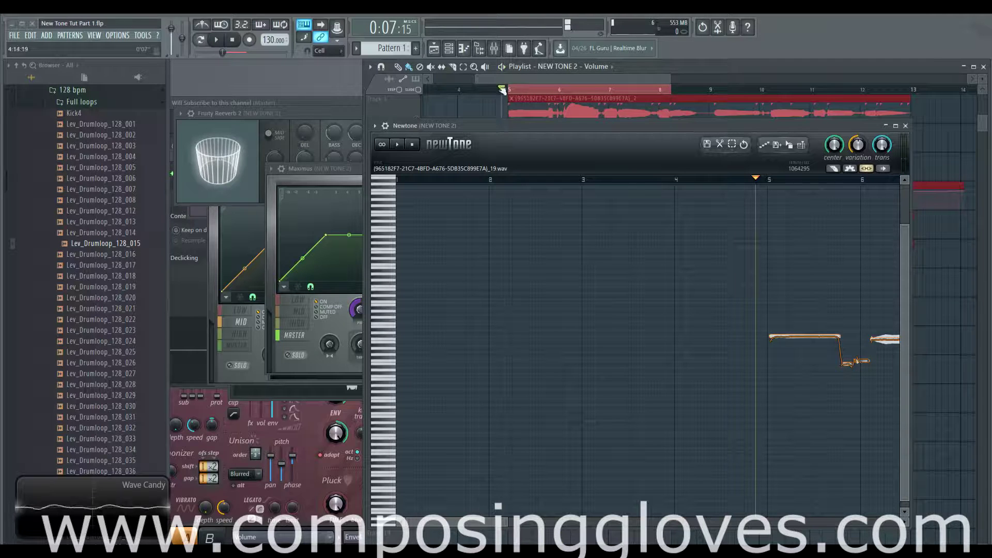
scroll(416, 116, up, 3)
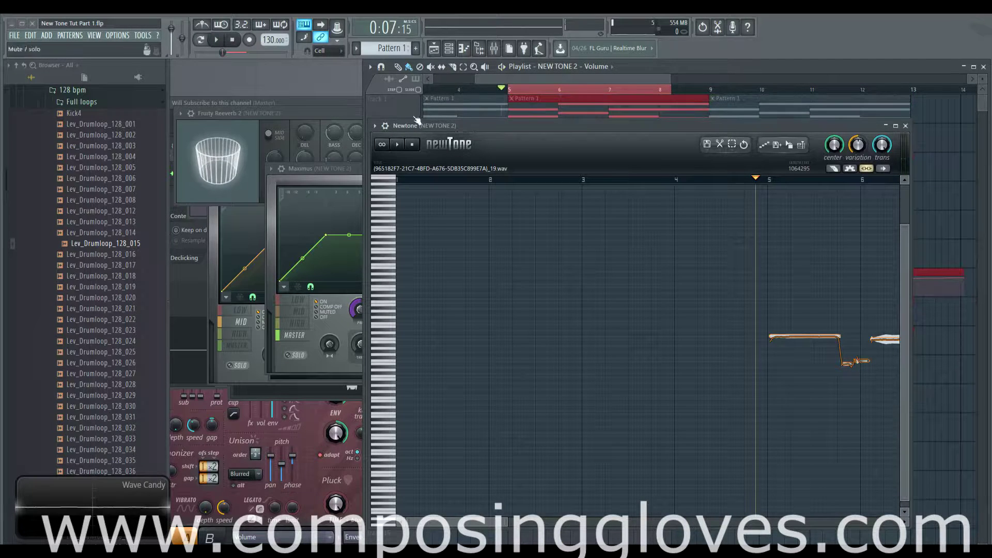
Unmute Track 1 in the playlist and briefly play the song from just before bar 5 to check Newtone's sync.
click(418, 119)
key(space)
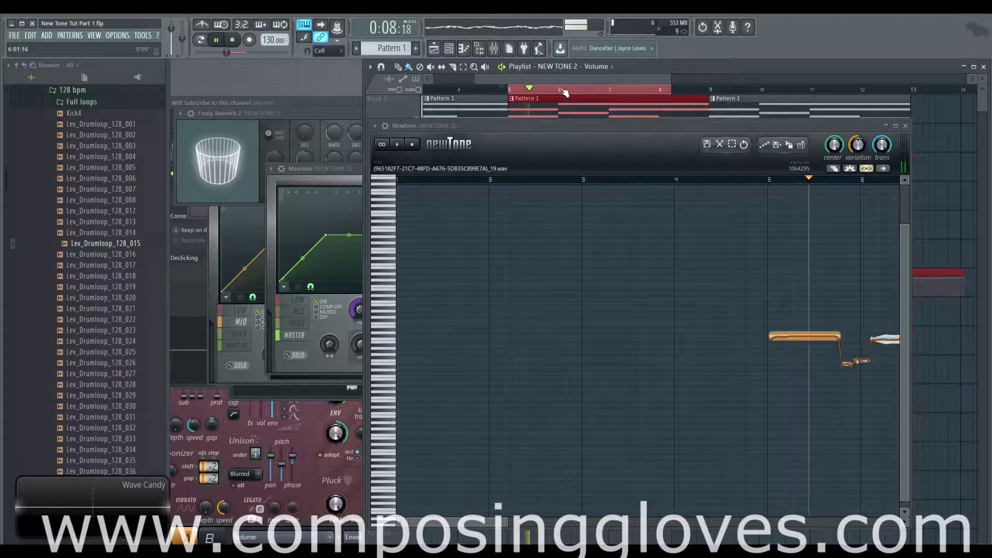
key(space)
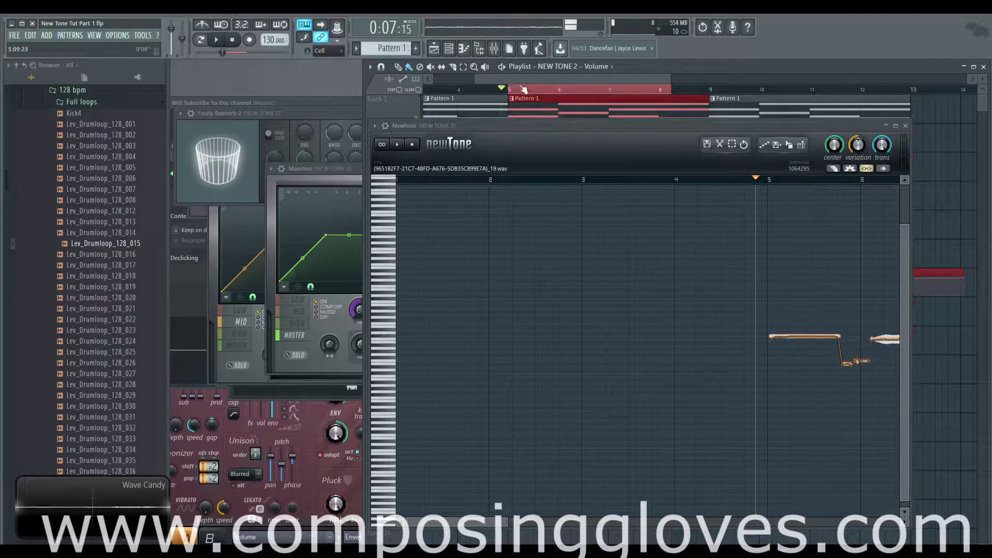
Clear the playlist's time selection and place the song position shortly after bar 5.
click(518, 92)
drag(518, 94, 440, 82)
scroll(533, 93, up, 5)
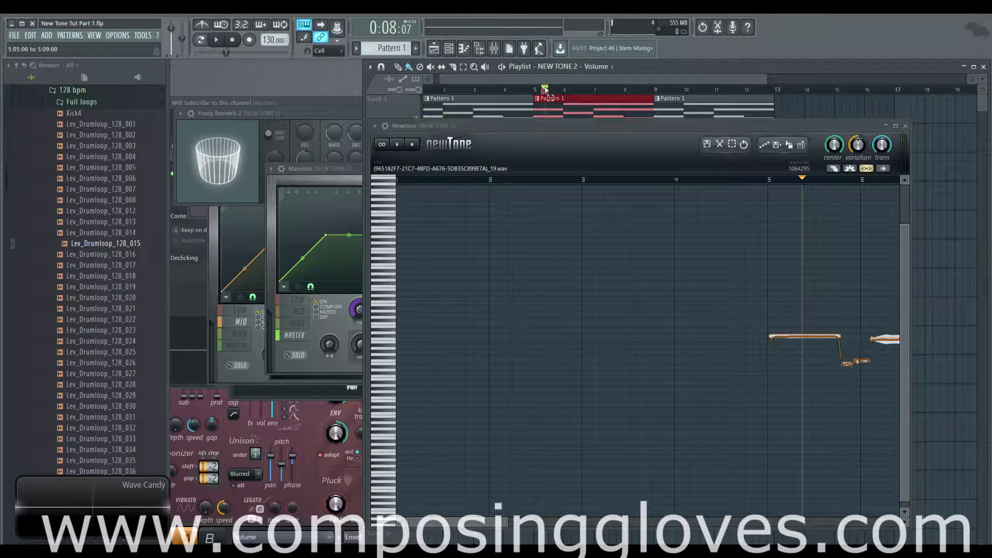
scroll(548, 91, up, 2)
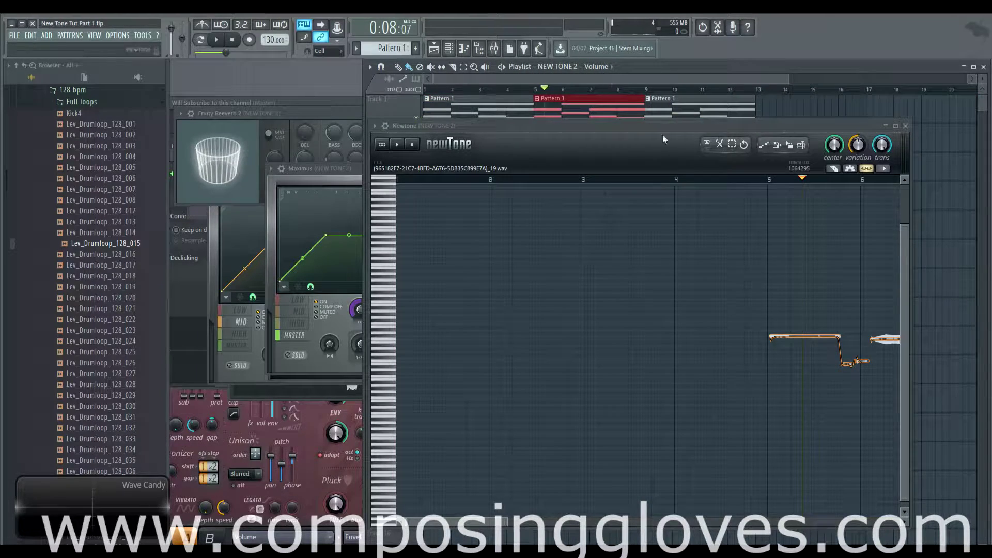
Raise the Newtone window over the playlist and reposition its playhead within the long first note between bars 5 and 6.
drag(699, 126, 643, 95)
scroll(699, 265, down, 3)
scroll(699, 269, up, 6)
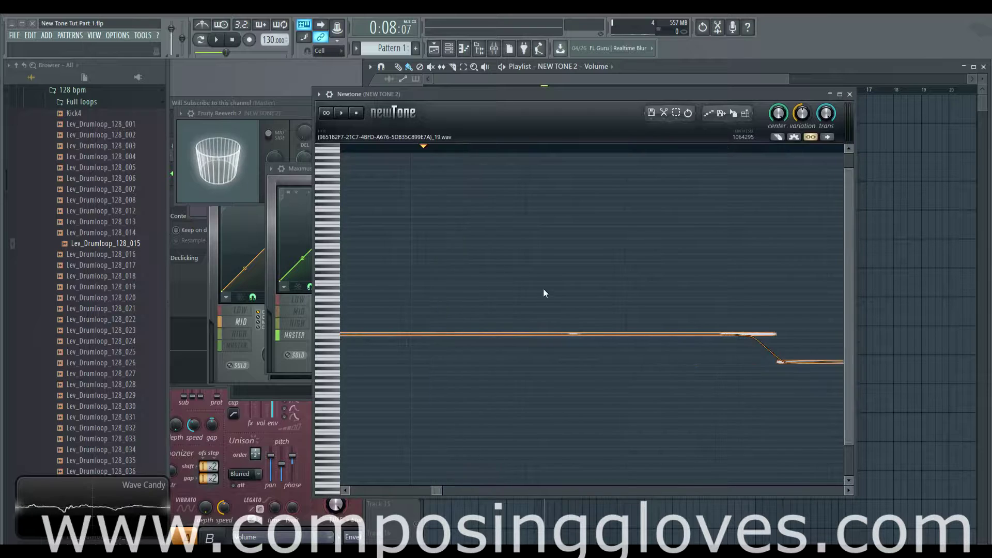
scroll(543, 288, up, 2)
drag(781, 112, 789, 116)
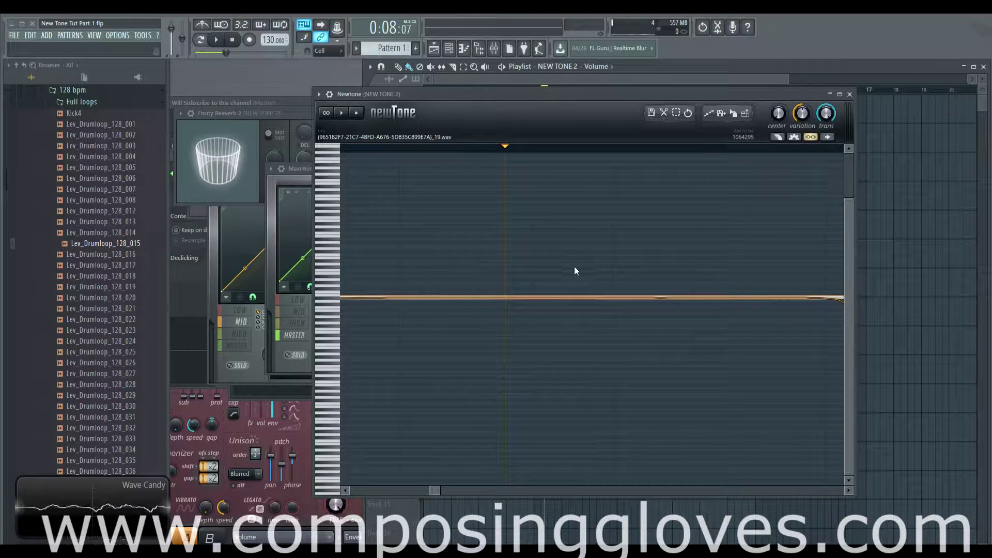
scroll(598, 239, down, 2)
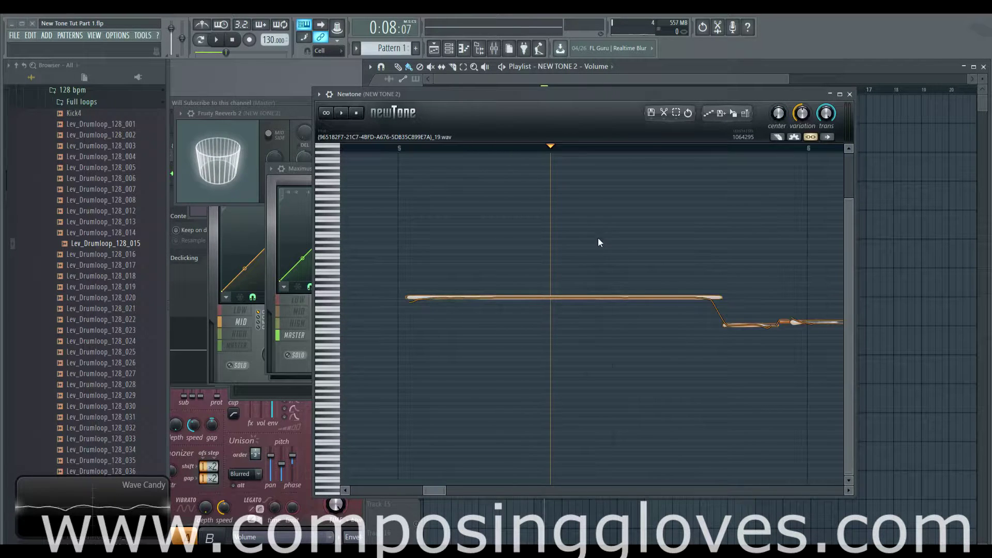
click(565, 228)
click(624, 229)
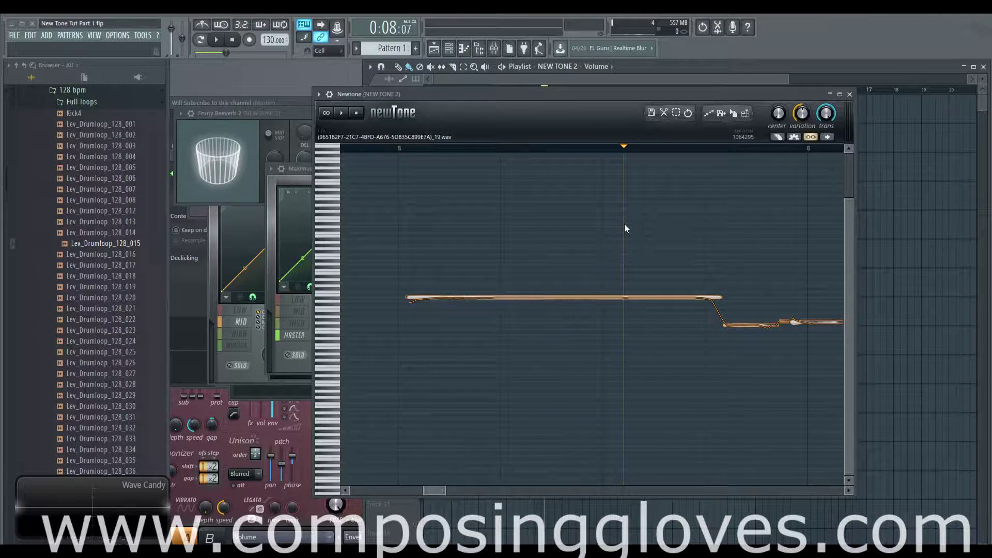
scroll(624, 224, down, 5)
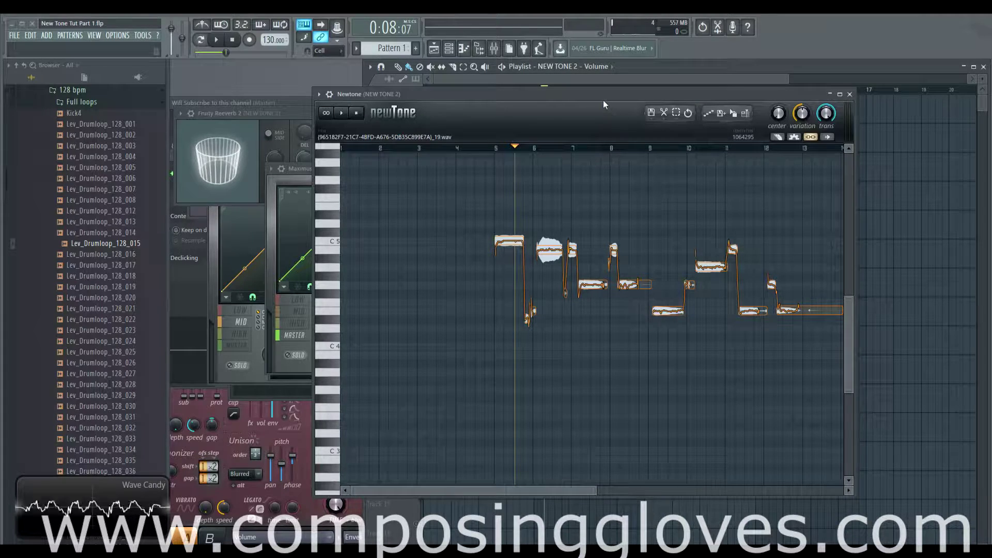
Lower the Newtone window to check the playlist's vocal tracks and bring it back up just below the Pattern 1 clips.
drag(603, 101, 643, 275)
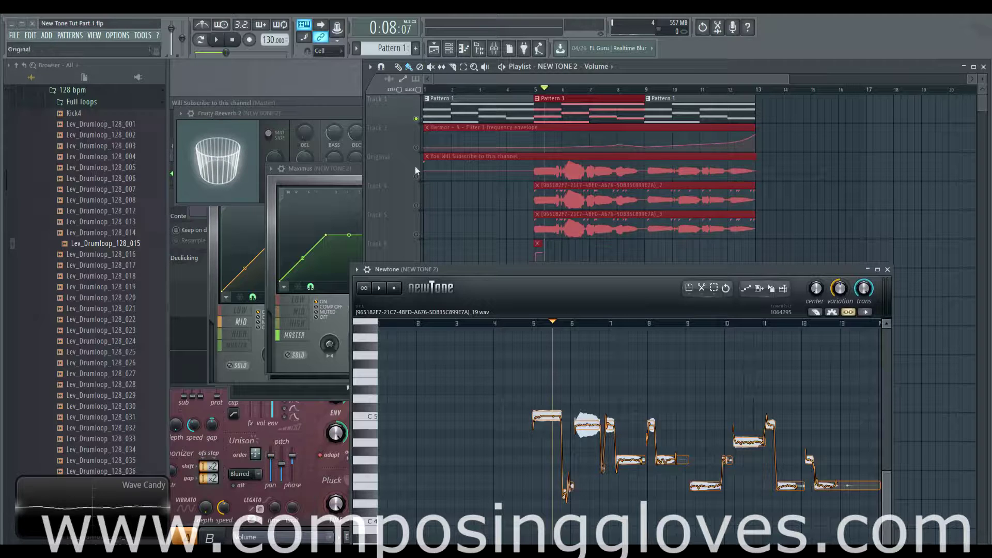
scroll(666, 351, down, 2)
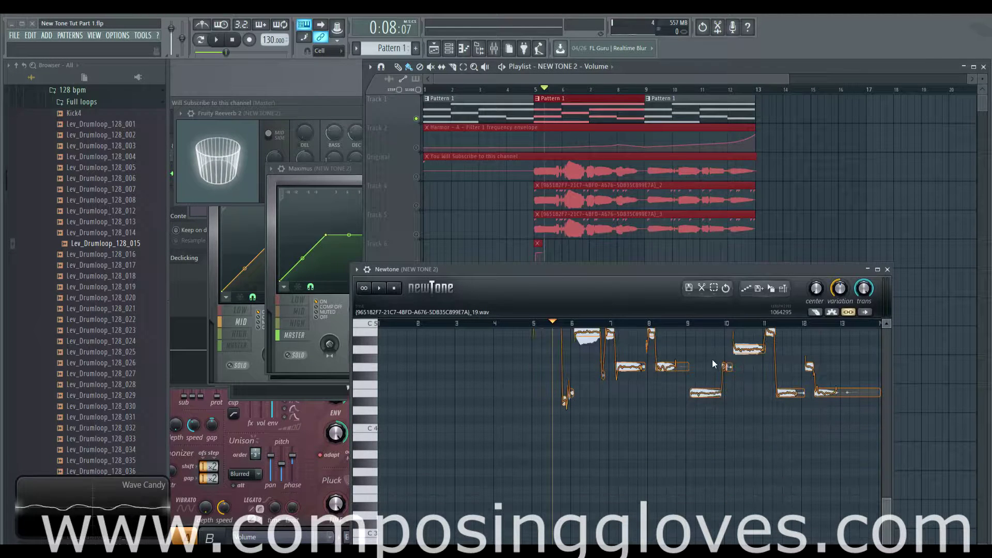
drag(682, 269, 658, 128)
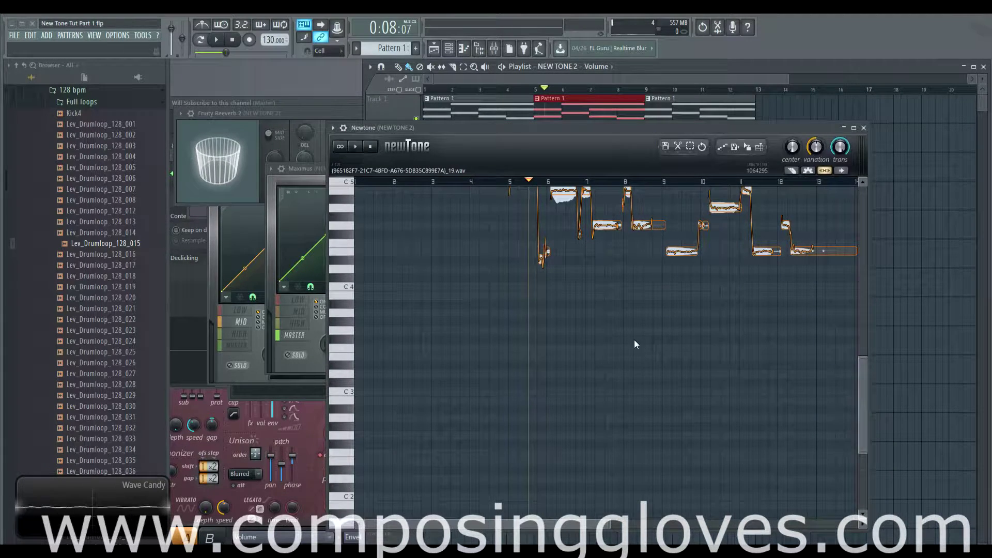
Inspect the vocal notes between bars 6 and 9 in Newtone and audition the long note between bars 7 and 8.
scroll(604, 302, up, 2)
scroll(603, 306, up, 5)
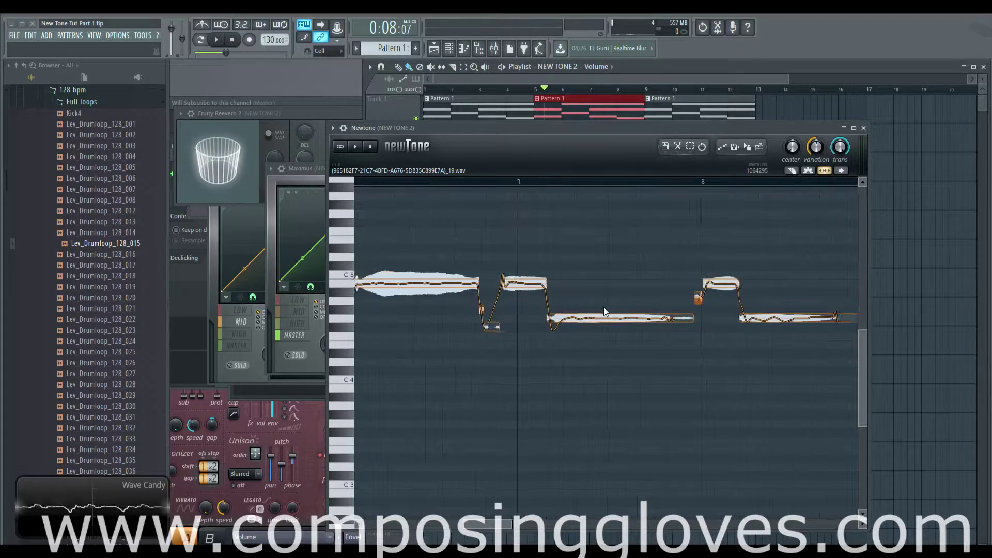
scroll(603, 307, down, 4)
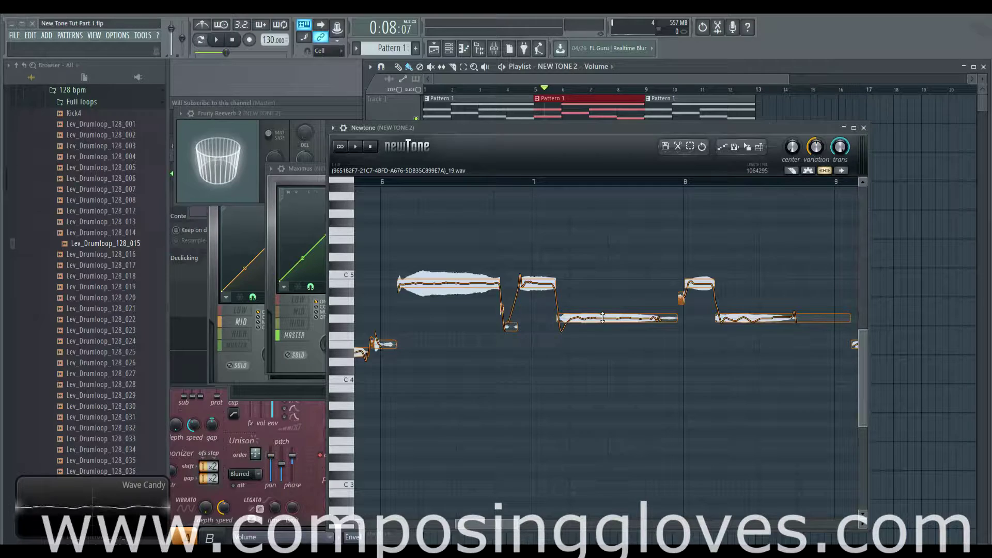
scroll(603, 357, down, 1)
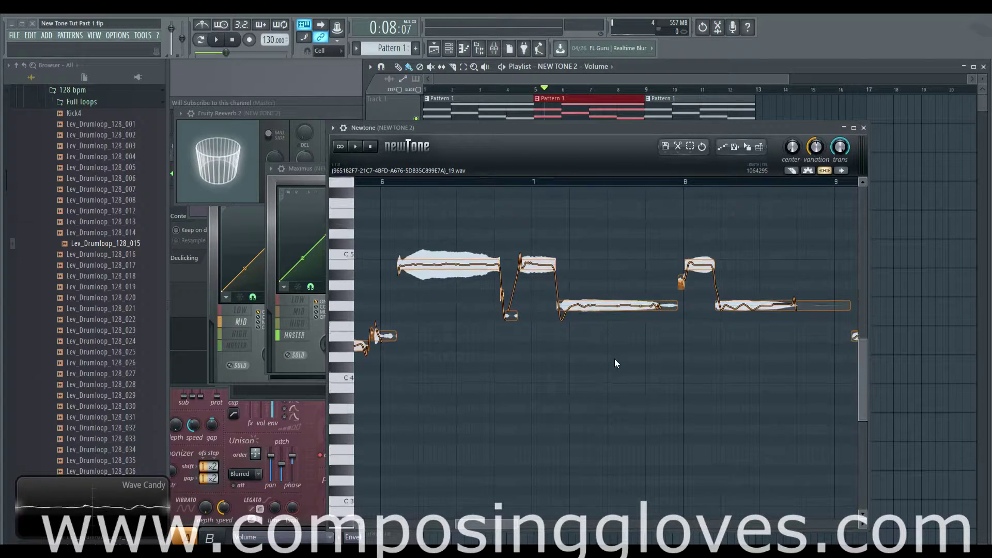
scroll(615, 359, down, 1)
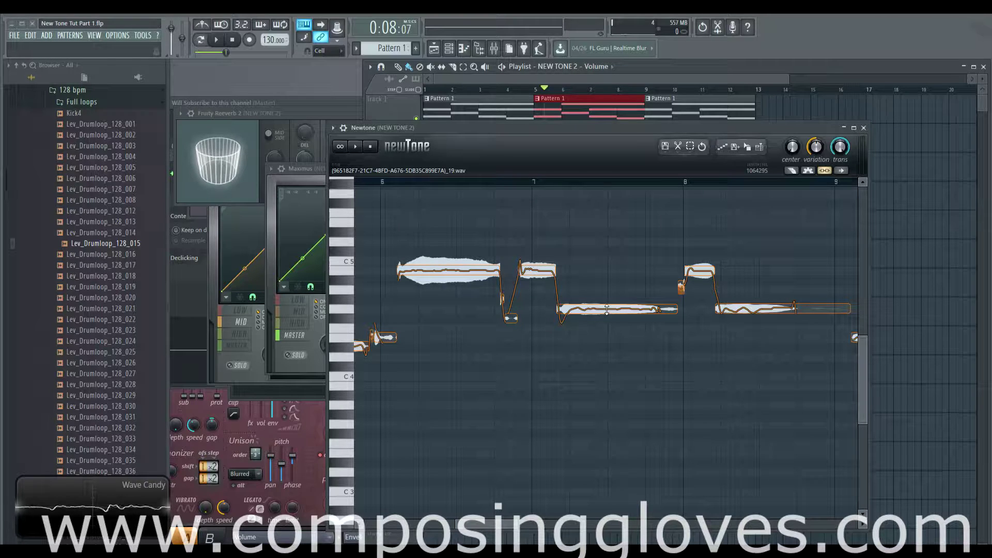
click(607, 308)
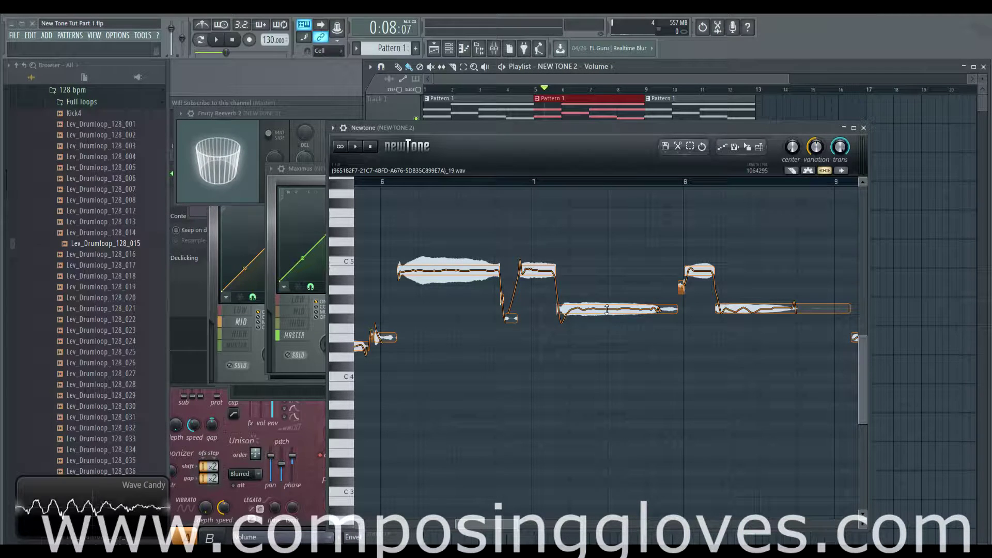
click(608, 309)
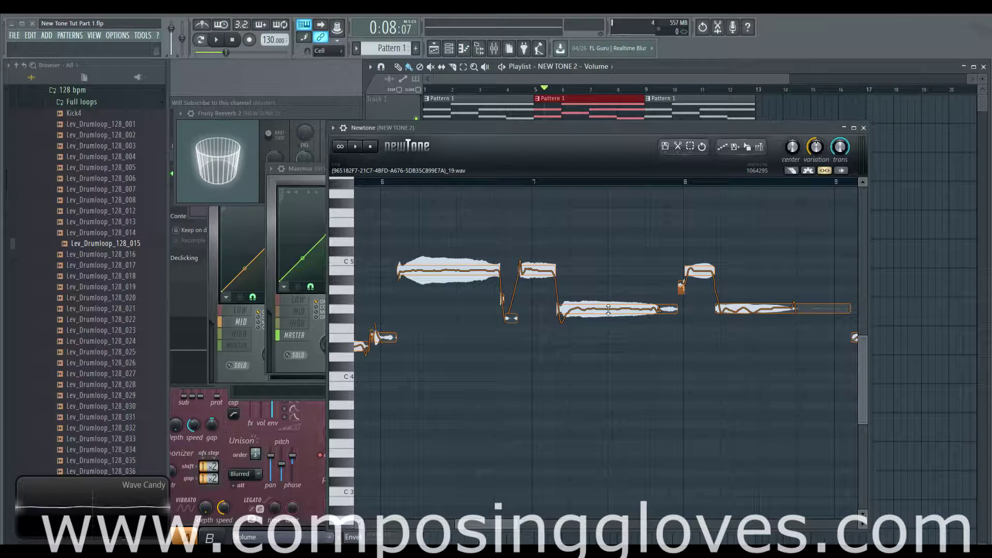
click(608, 309)
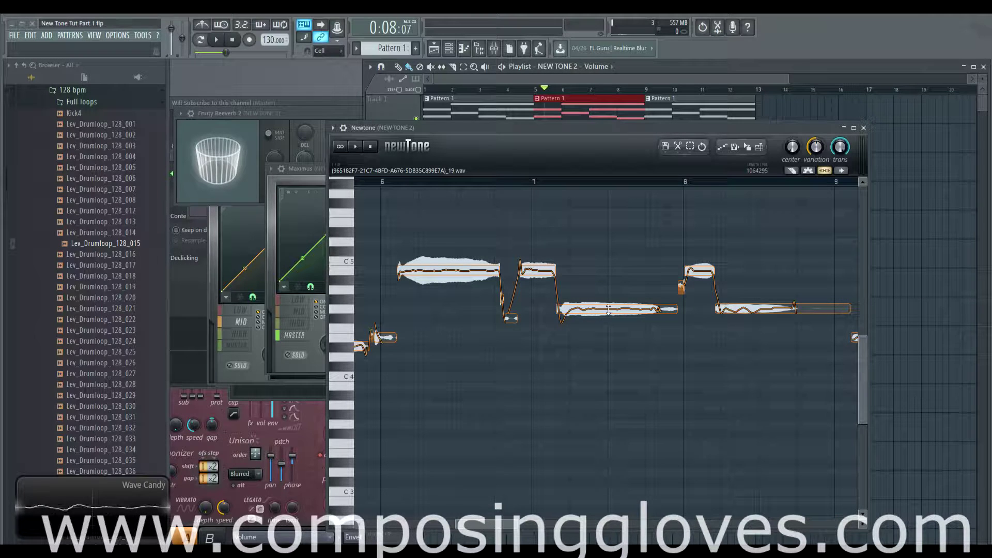
click(830, 307)
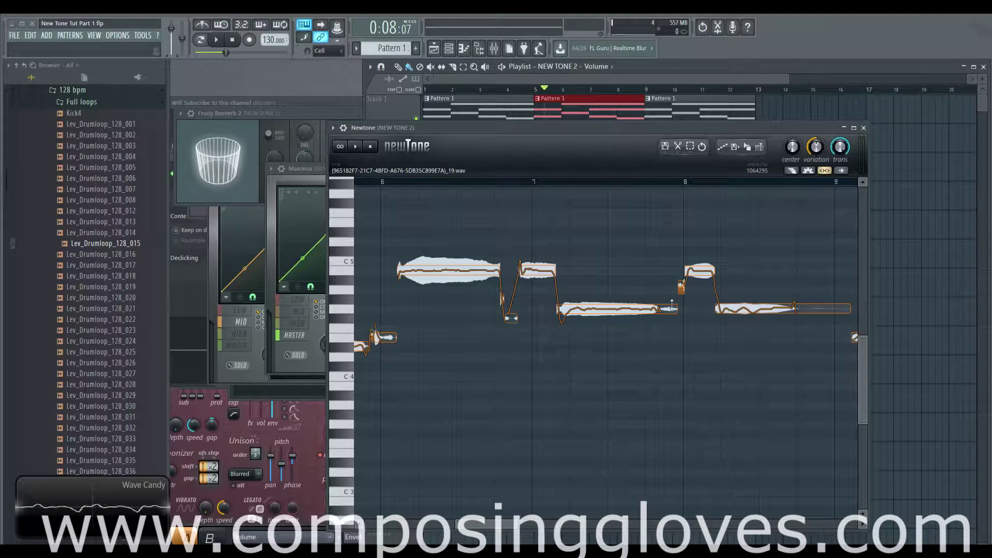
Select the vocal notes between bars 6 and 8 in Newtone and raise their pitch together by about two semitones.
scroll(678, 287, up, 2)
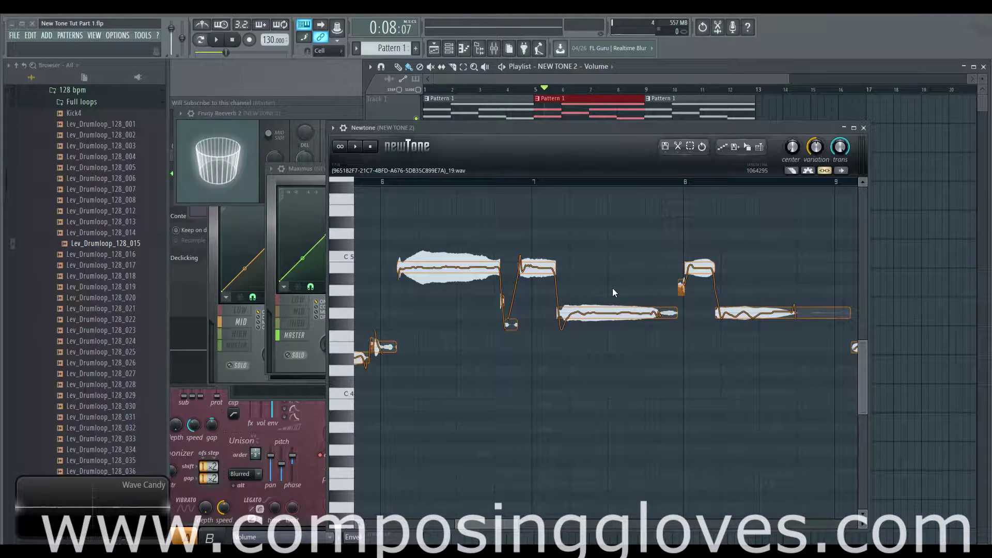
scroll(606, 265, down, 2)
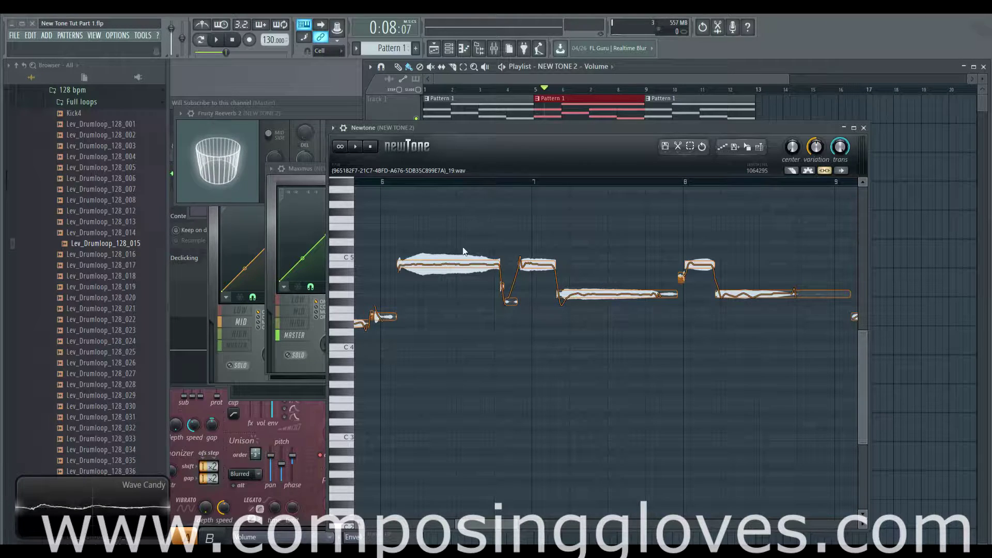
drag(411, 215, 654, 378)
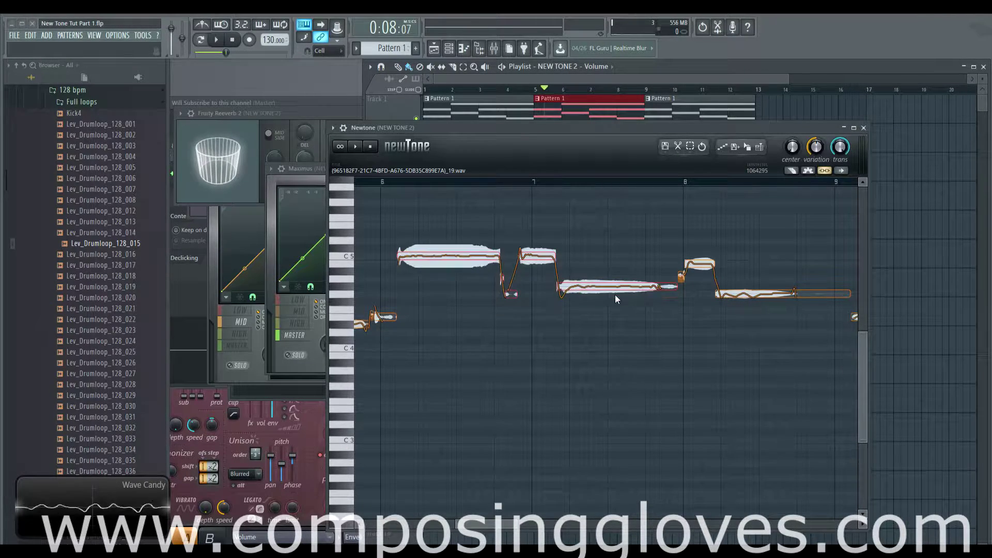
drag(615, 295, 608, 279)
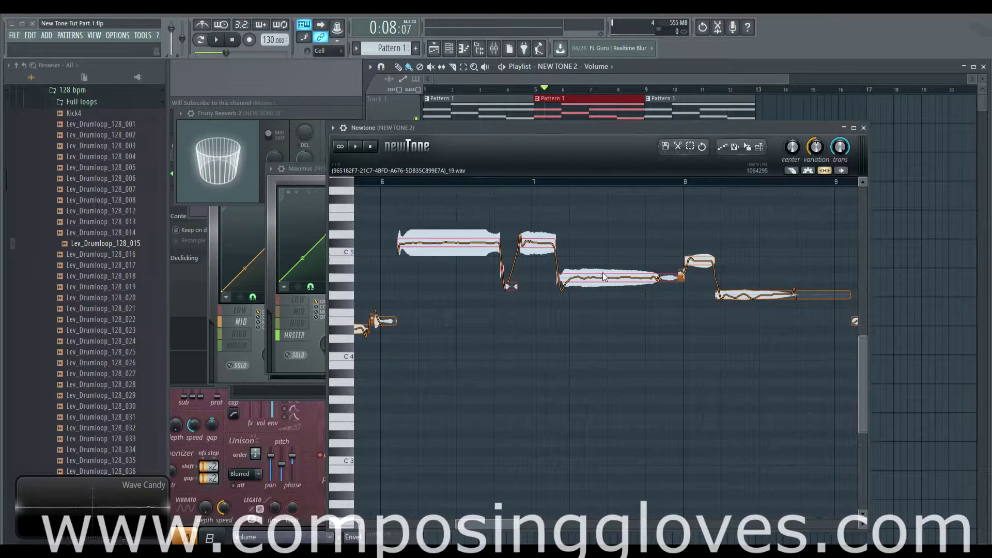
Examine the detected vocal notes from bar 5 onward up close and audition the short note just before bar 8.
scroll(588, 348, down, 4)
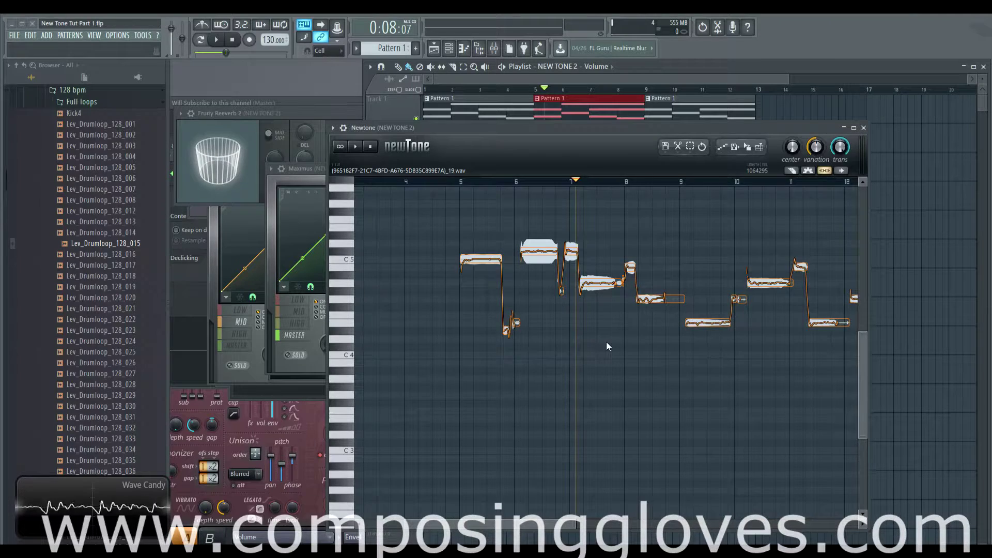
scroll(606, 342, down, 2)
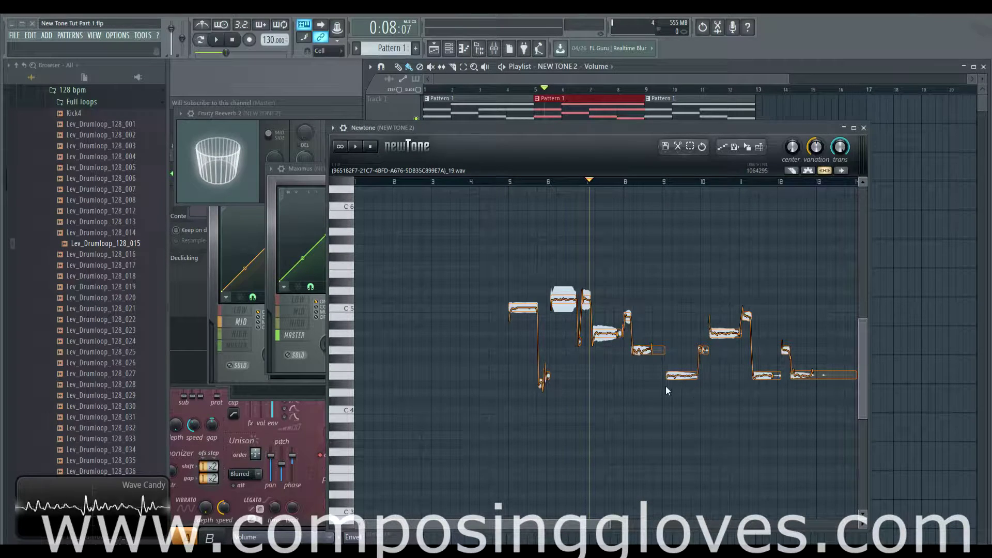
scroll(603, 383, up, 5)
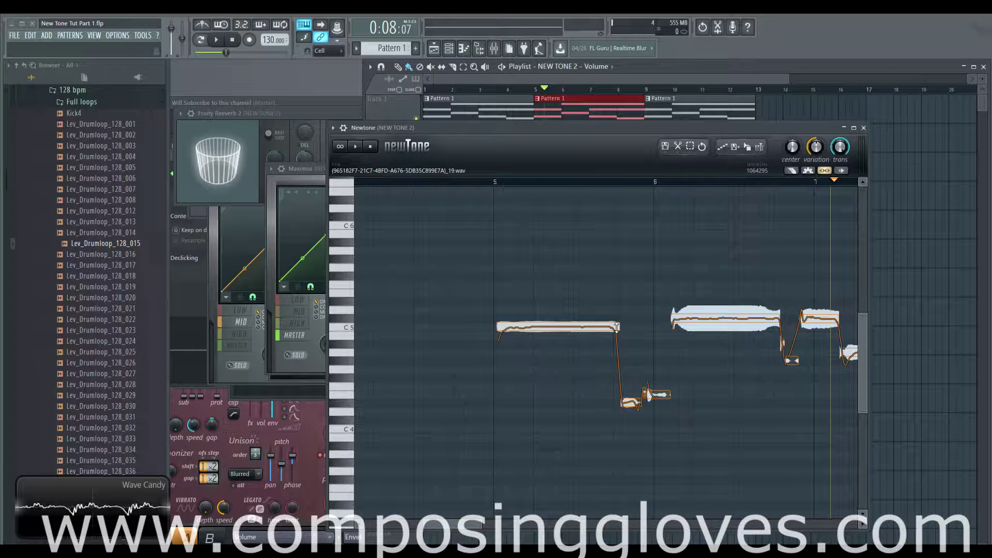
scroll(726, 340, up, 3)
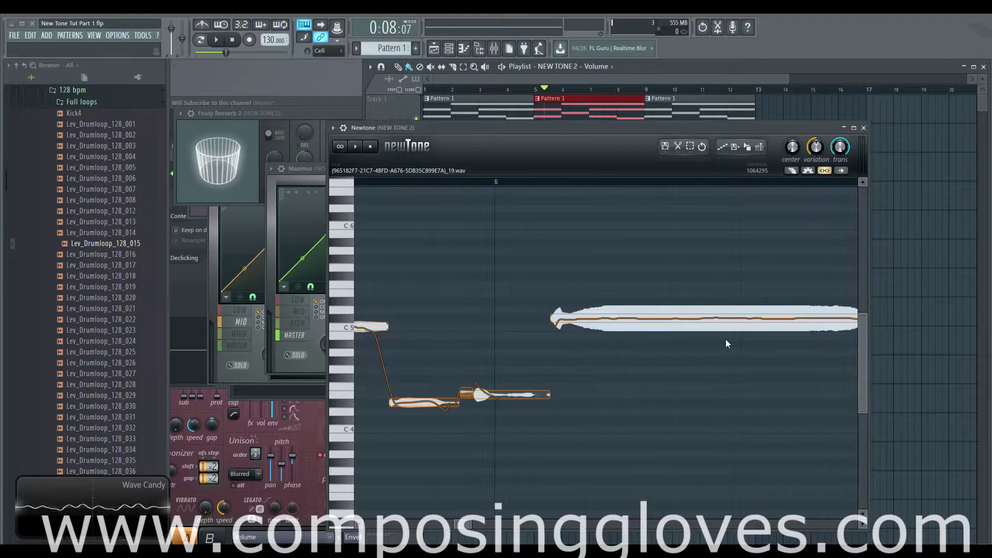
scroll(549, 324, down, 5)
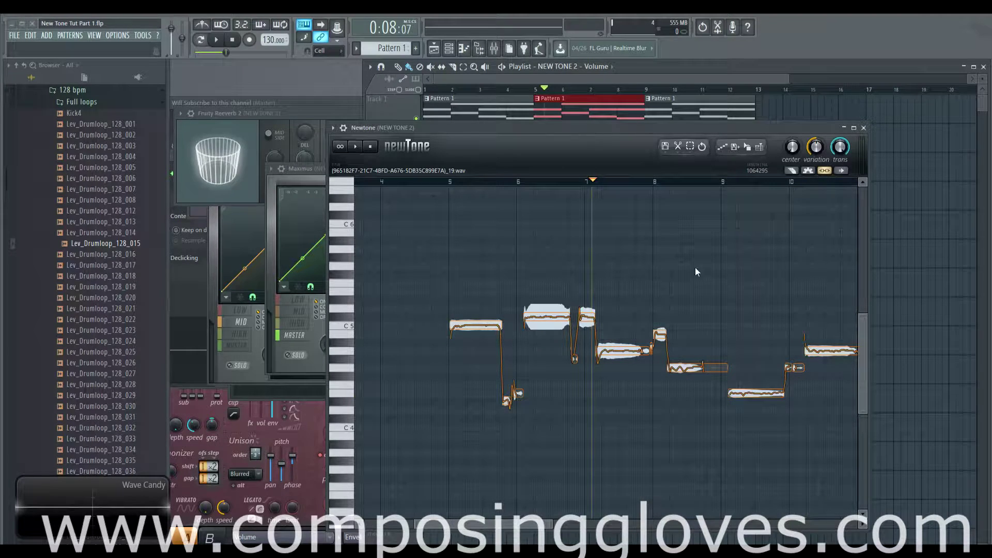
scroll(646, 361, up, 5)
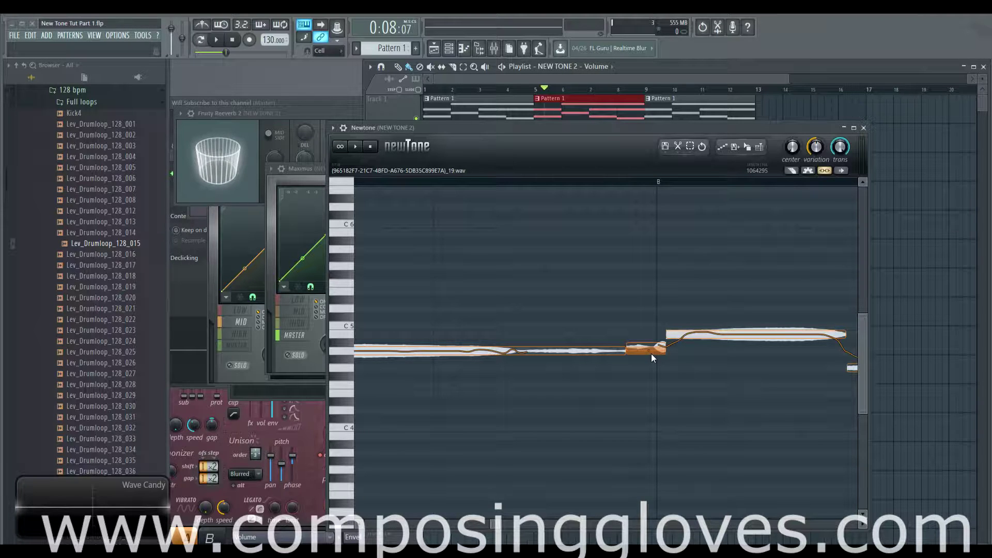
click(649, 344)
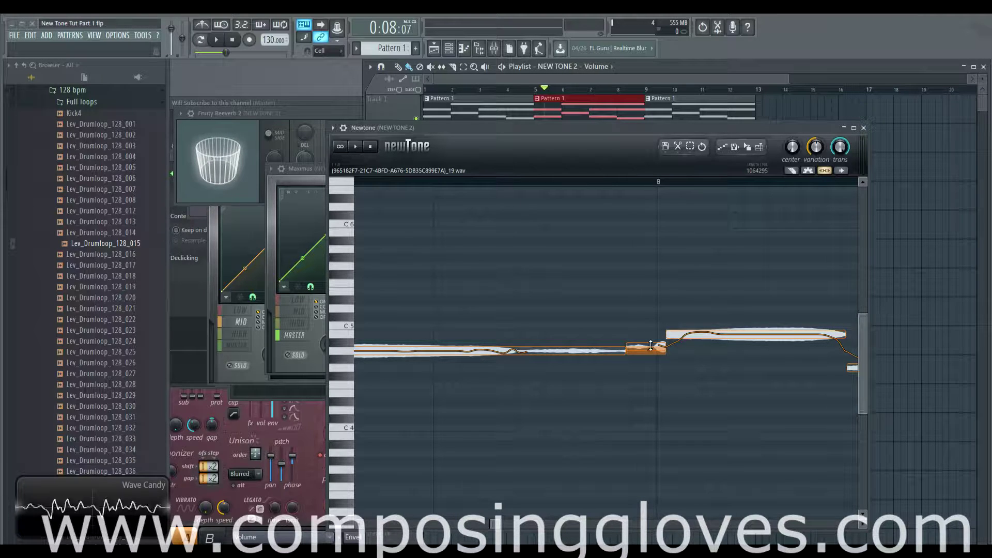
Examine the pitch curve's transitions between the notes around bar 7 and locate Newtone's Transition control.
scroll(543, 339, down, 3)
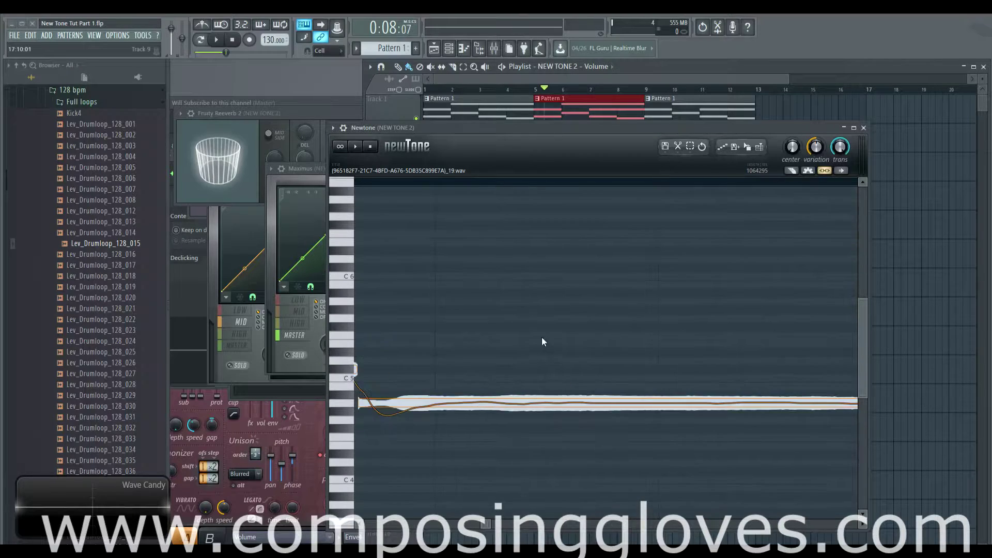
scroll(544, 336, down, 4)
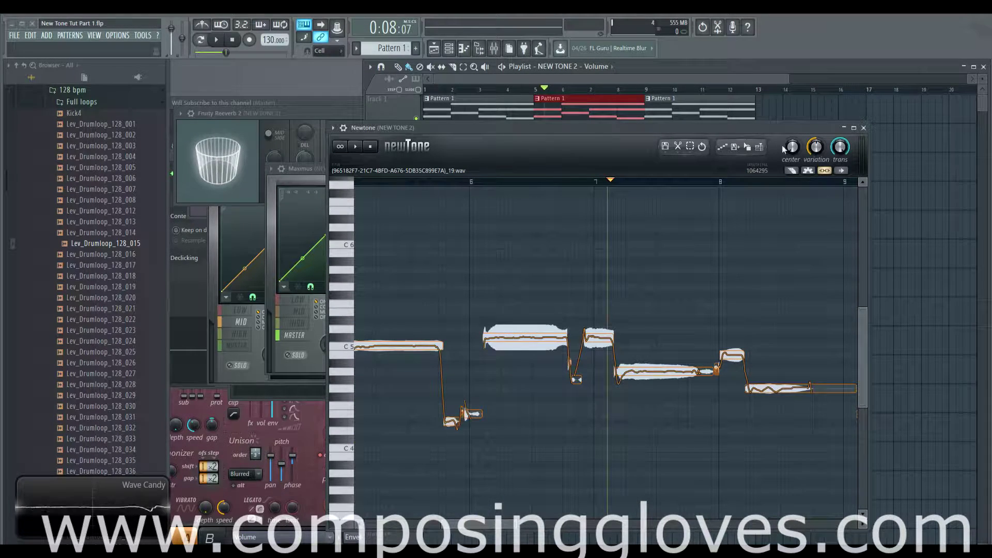
scroll(598, 427, up, 5)
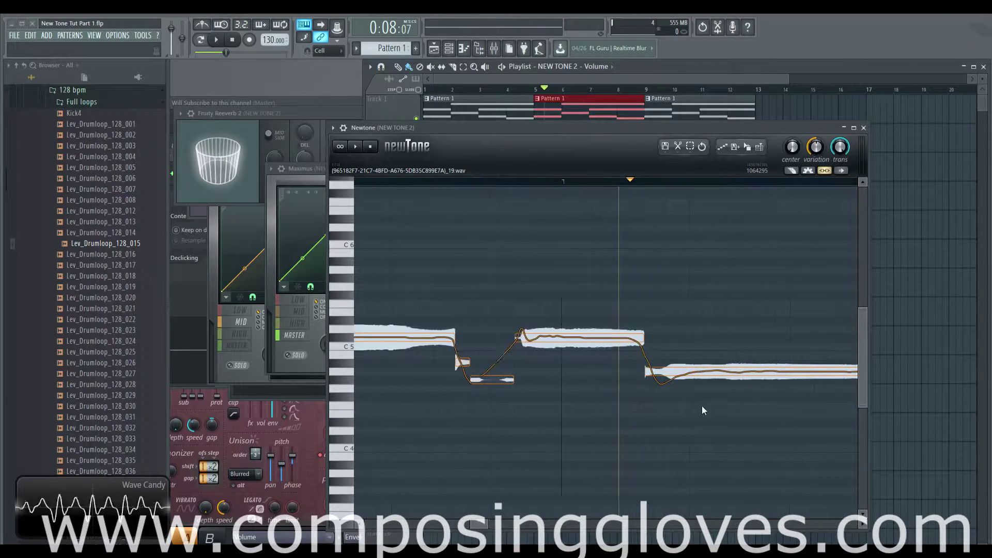
scroll(464, 378, up, 2)
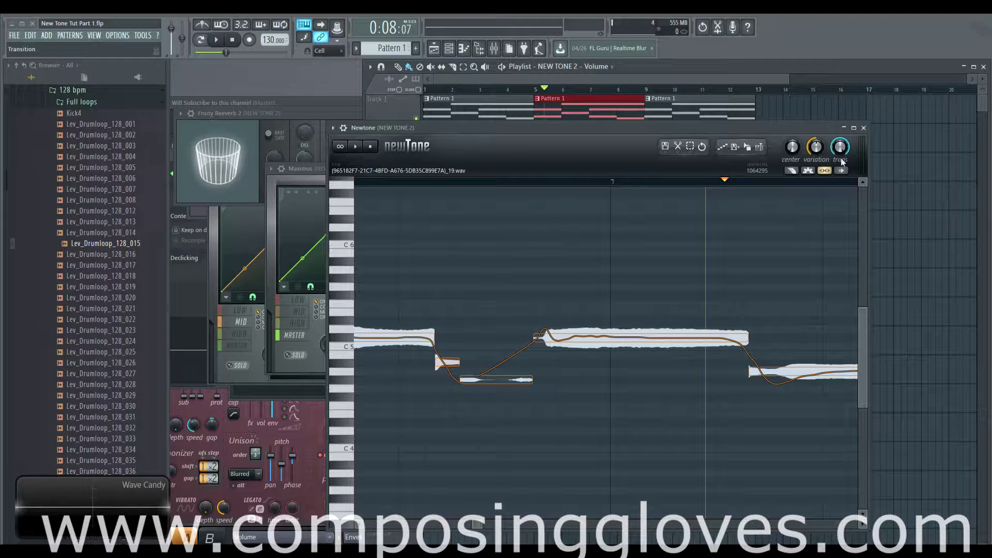
Raise Newtone's Center correction to its maximum for the vocal notes.
mouse_move(792, 149)
mouse_down()
mouse_move(791, 114)
mouse_move(792, 149)
mouse_up()
drag(788, 260, 506, 233)
drag(792, 148, 792, 113)
scroll(648, 274, down, 4)
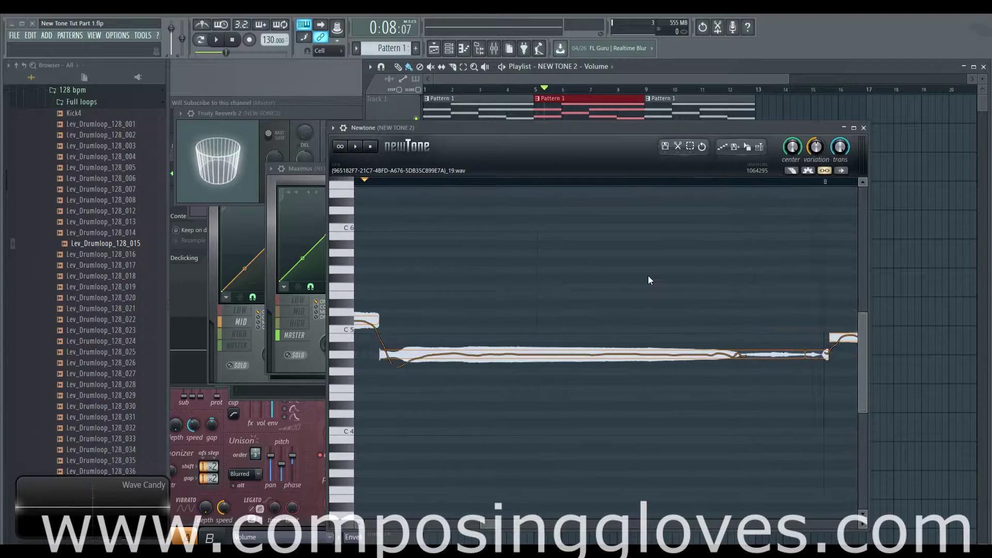
Examine how the centred vocal notes between bars 5 and 8 line up with the piano pitch rows.
drag(491, 315, 641, 305)
scroll(550, 323, up, 4)
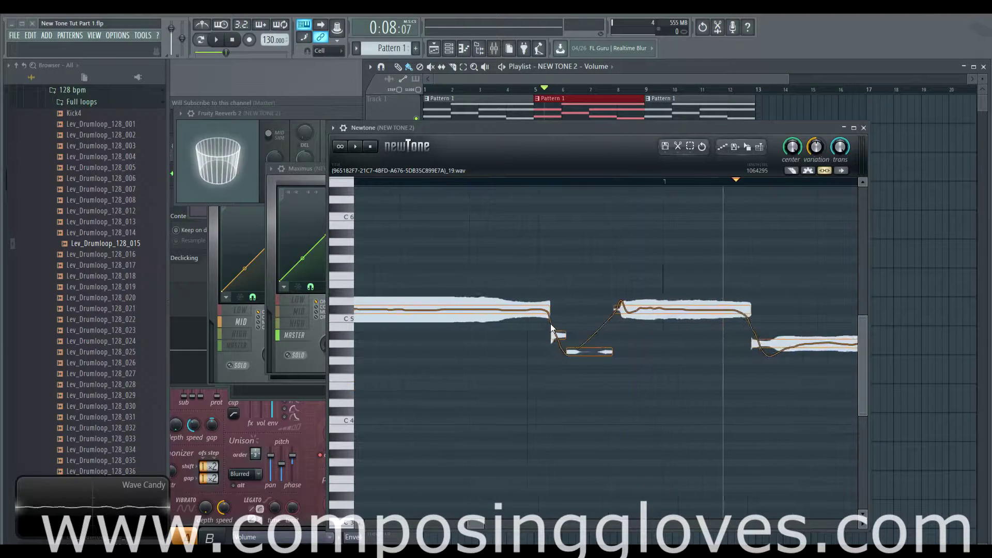
drag(560, 291, 831, 311)
scroll(806, 316, down, 5)
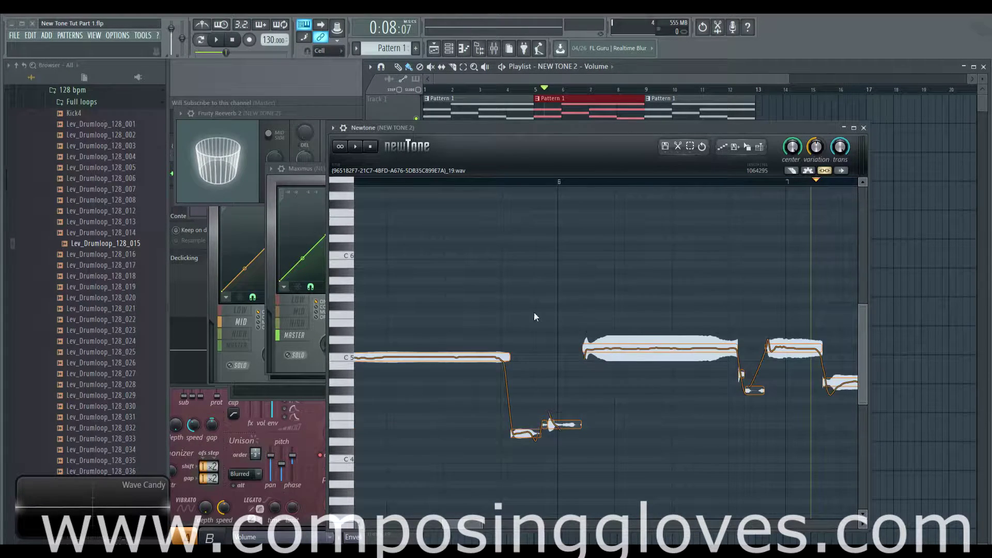
drag(534, 312, 667, 328)
scroll(552, 344, down, 3)
drag(553, 344, 553, 286)
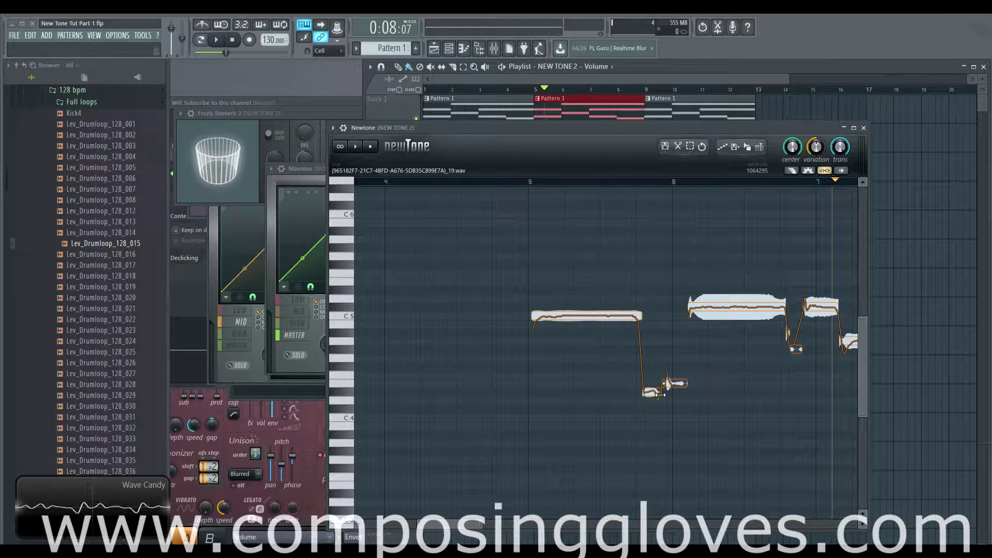
scroll(659, 394, up, 4)
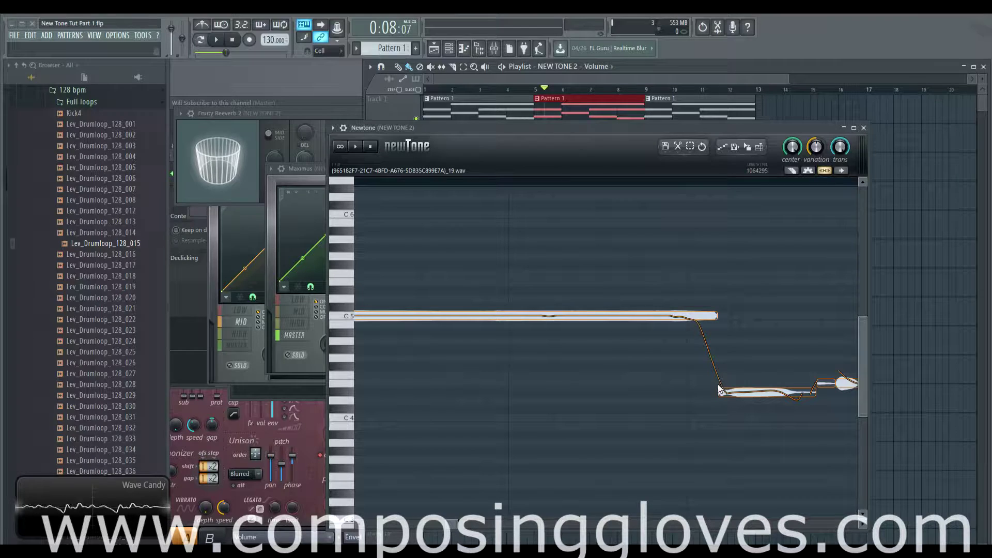
Examine the pitch drop before bar 6 up close and audition the long bar 5 note from partway through.
key(ctrl+z)
scroll(704, 332, left, 3)
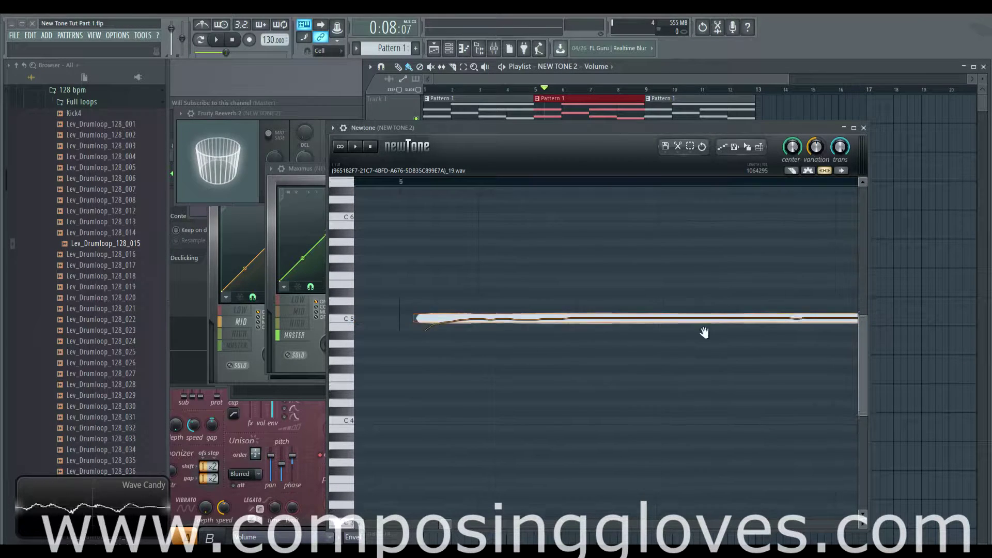
key(ctrl+z)
scroll(599, 313, right, 2)
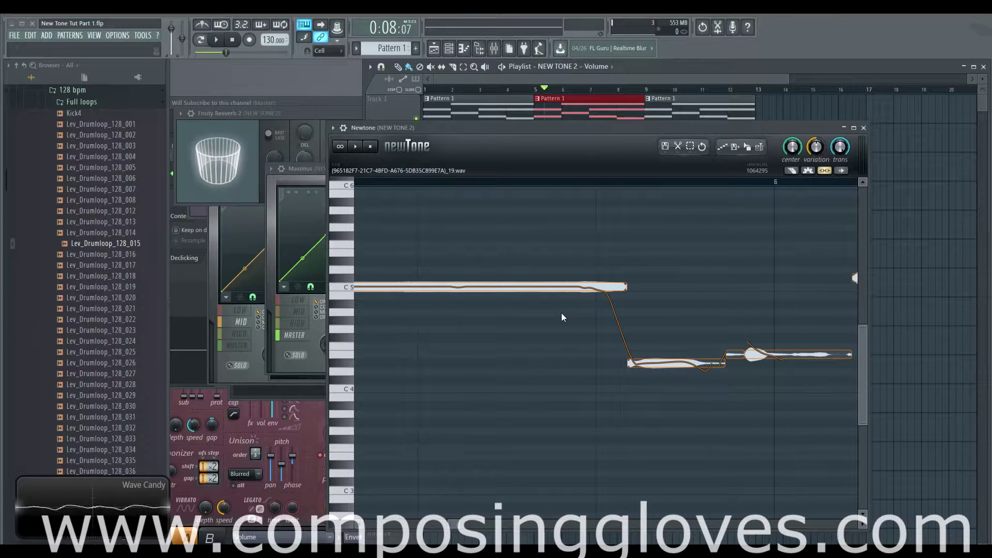
scroll(561, 313, left, 2)
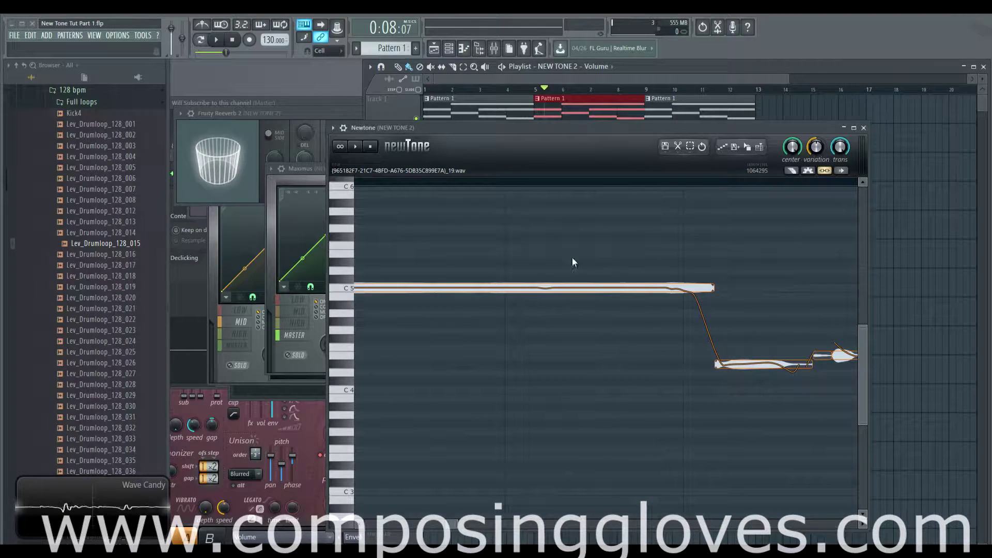
click(506, 180)
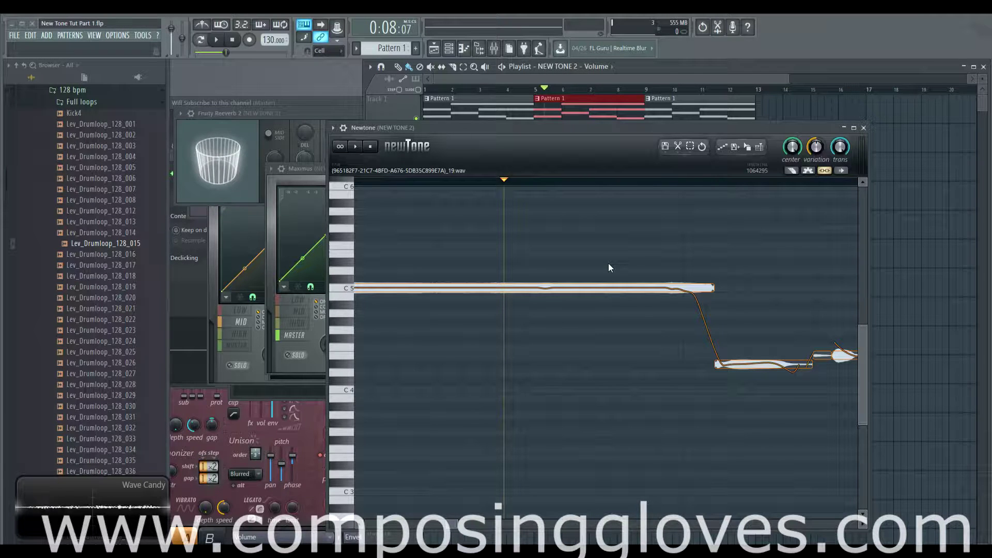
key(space)
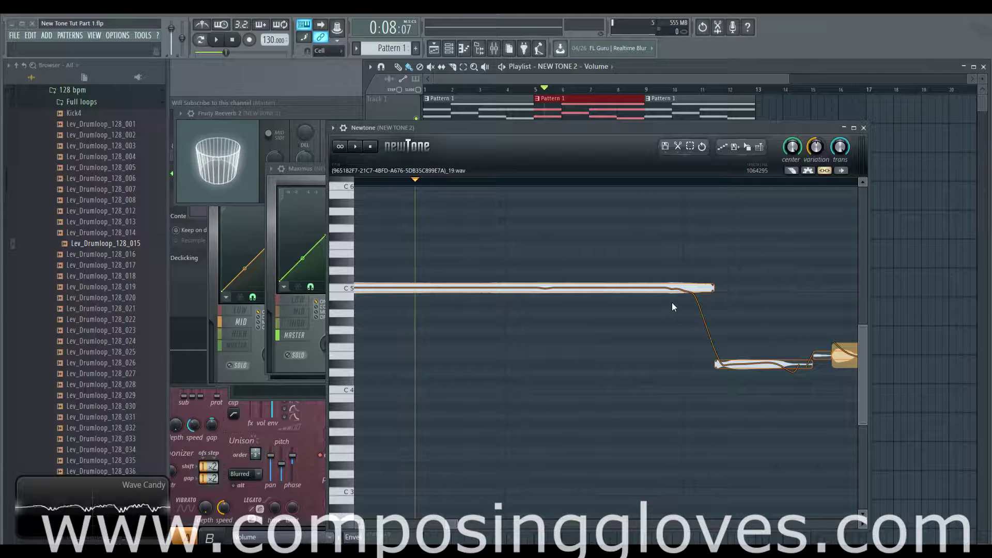
Compare the pitch curve's transitions between the notes from bar 5 to bar 8, both up close and in overview.
scroll(720, 261, down, 4)
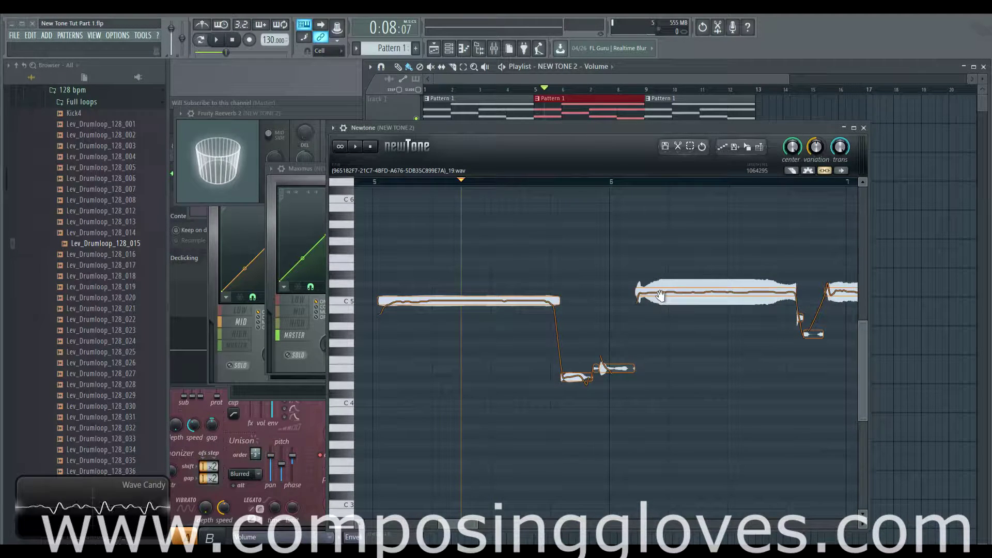
scroll(652, 296, up, 3)
scroll(573, 289, down, 4)
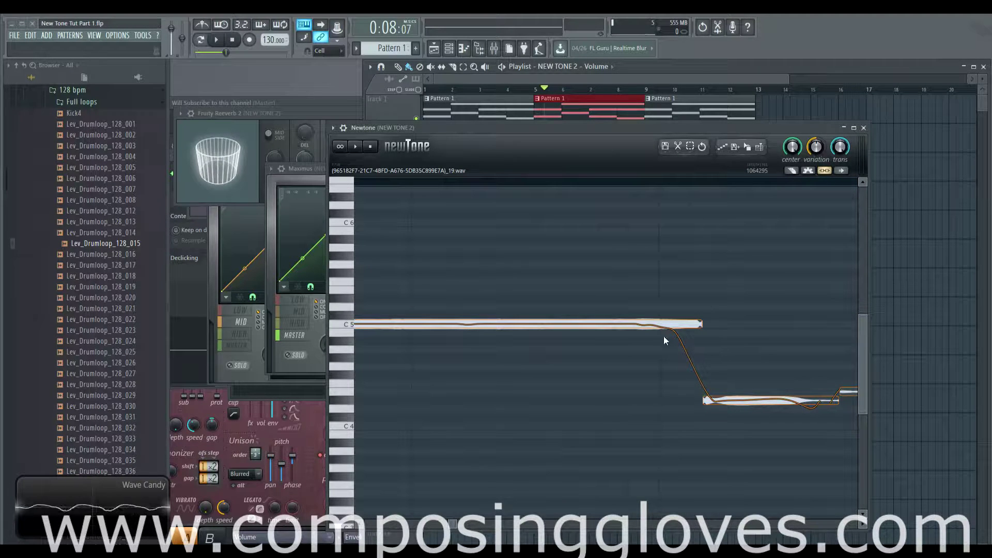
scroll(700, 377, down, 5)
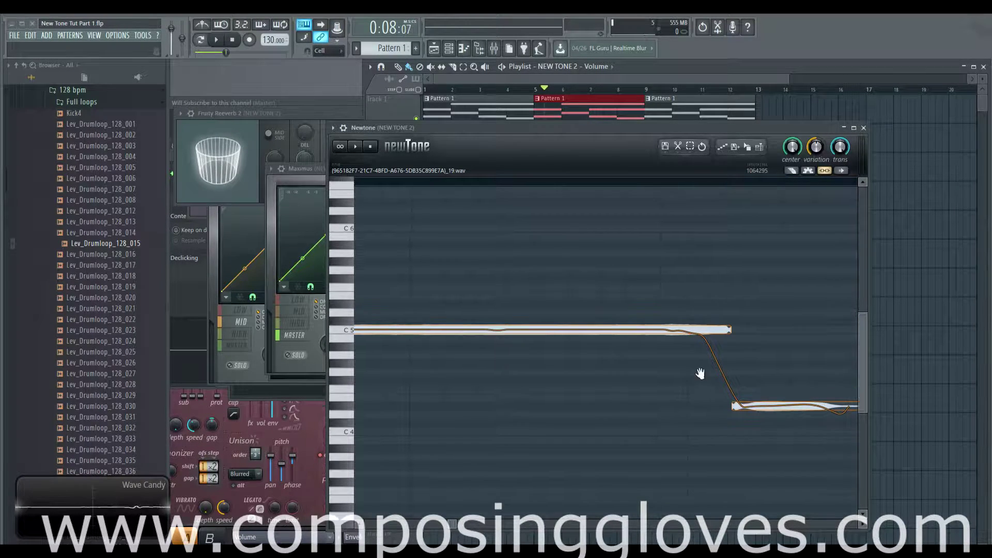
scroll(680, 343, down, 8)
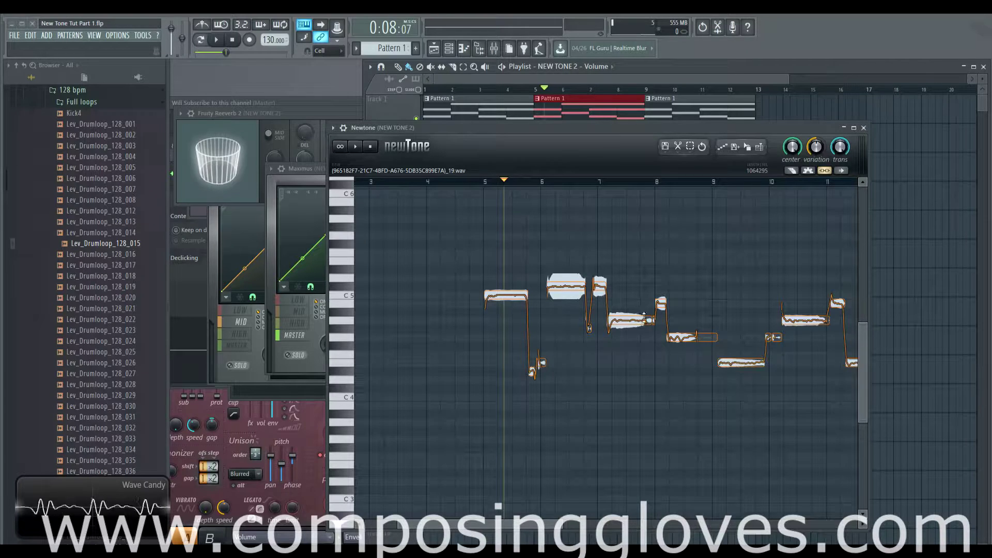
scroll(512, 322, up, 5)
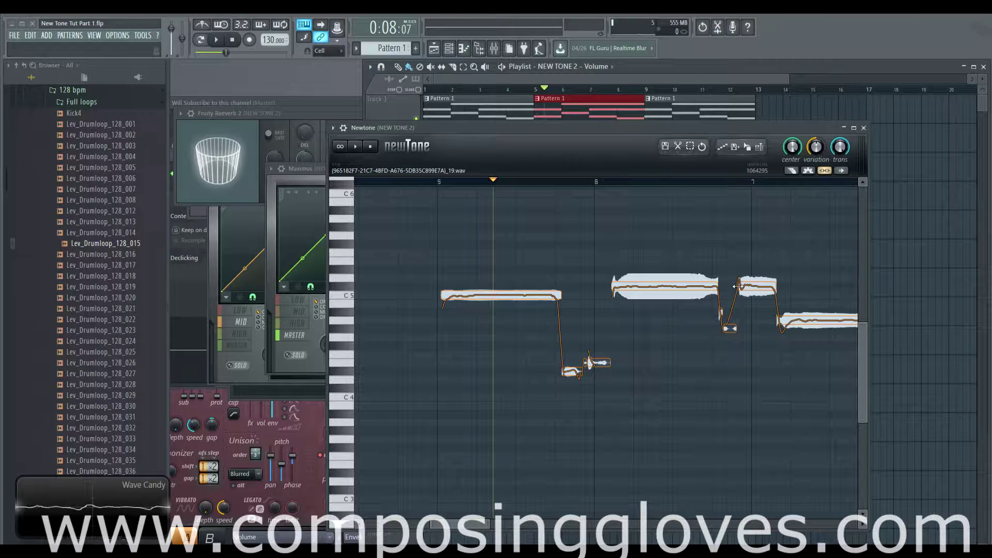
scroll(579, 326, up, 4)
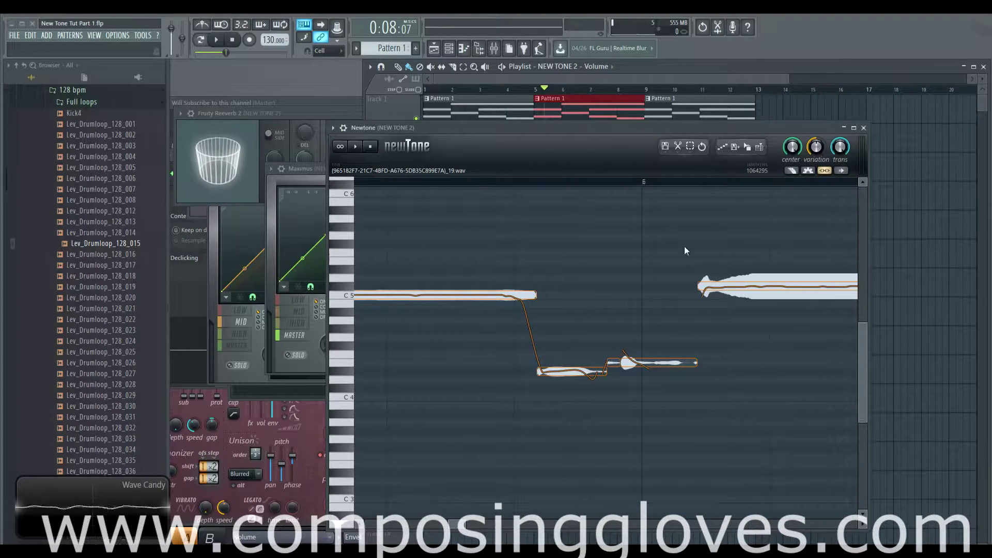
scroll(470, 261, down, 3)
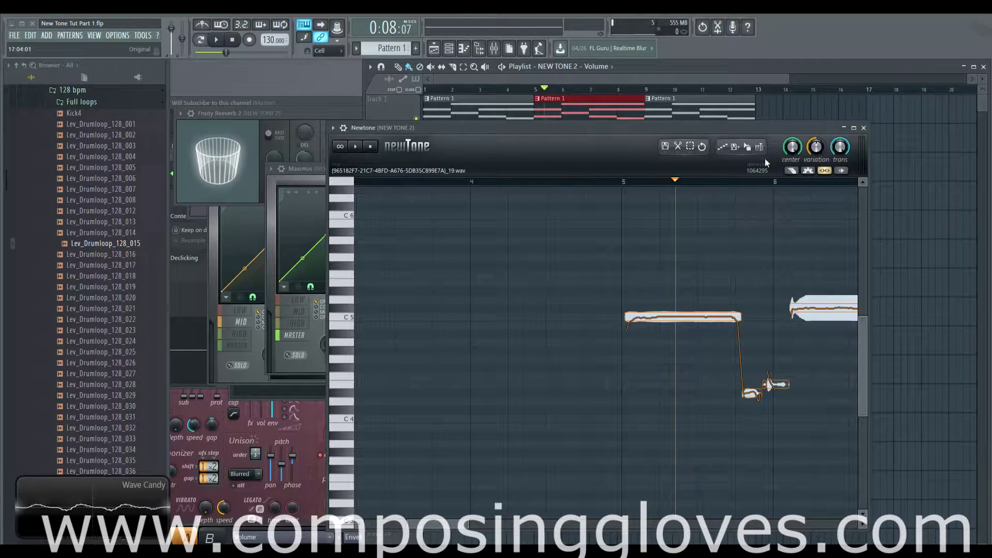
drag(743, 227, 560, 178)
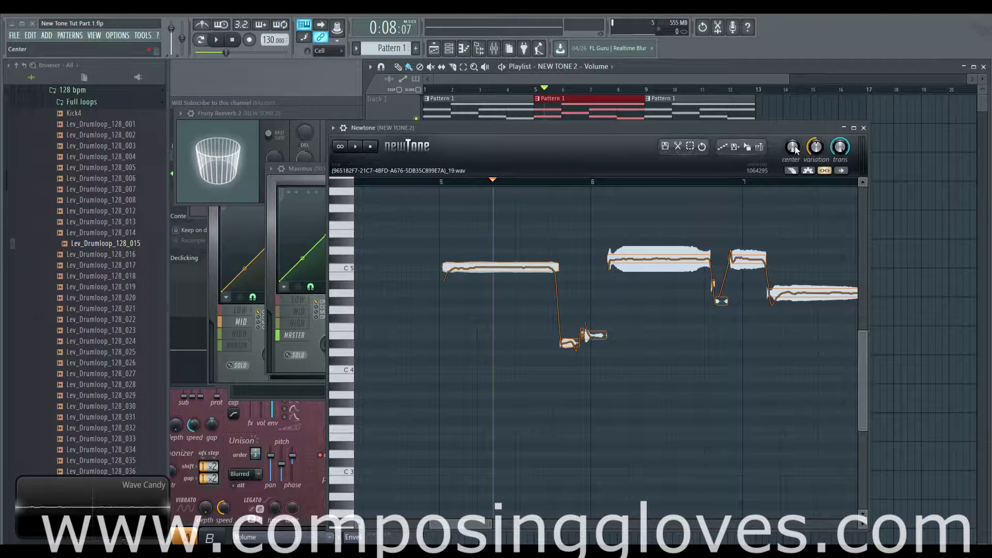
Set the Center correction to 100% and check its effect on the vocal notes between bars 5 and 7.
scroll(794, 147, down, 3)
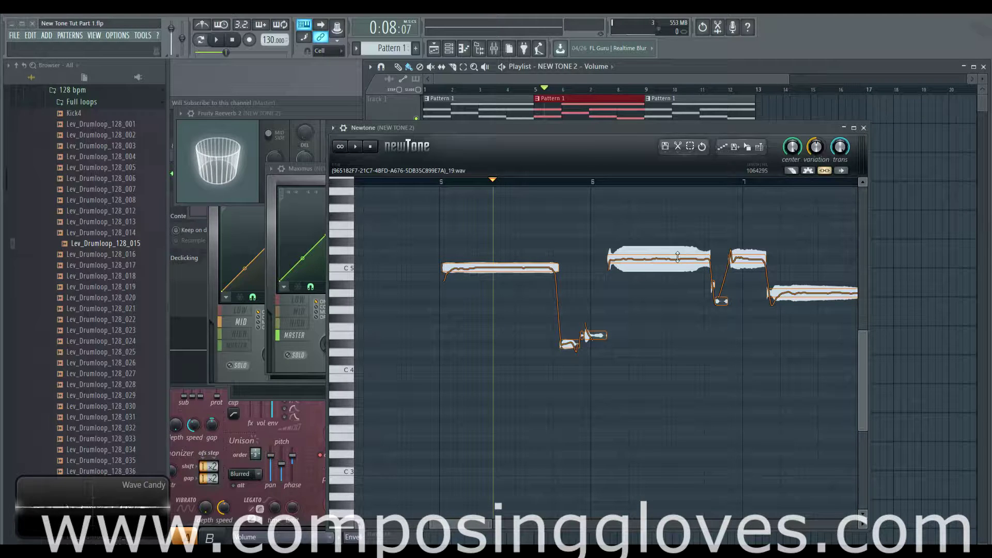
scroll(677, 256, up, 4)
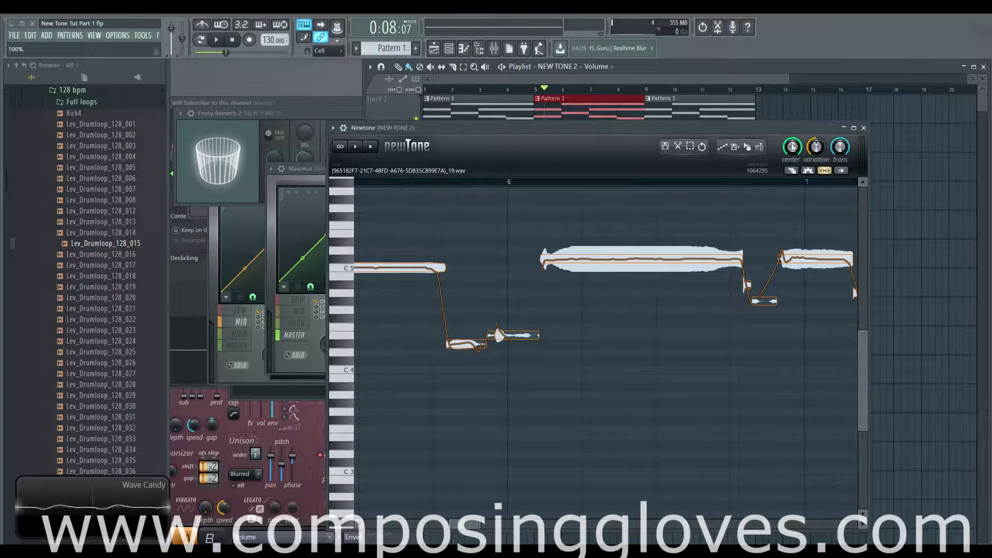
drag(513, 292, 572, 345)
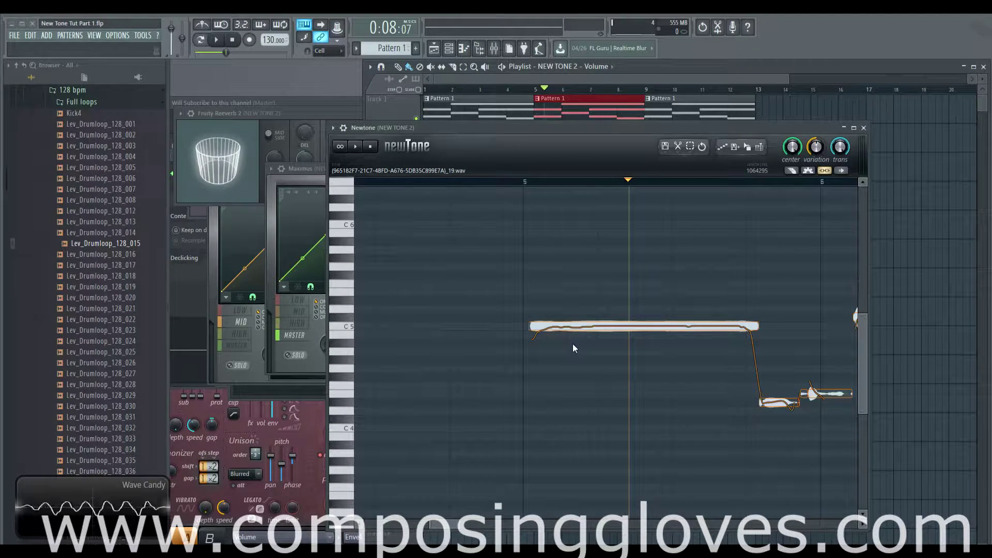
mouse_move(790, 149)
mouse_down()
mouse_move(791, 201)
mouse_move(791, 150)
mouse_up()
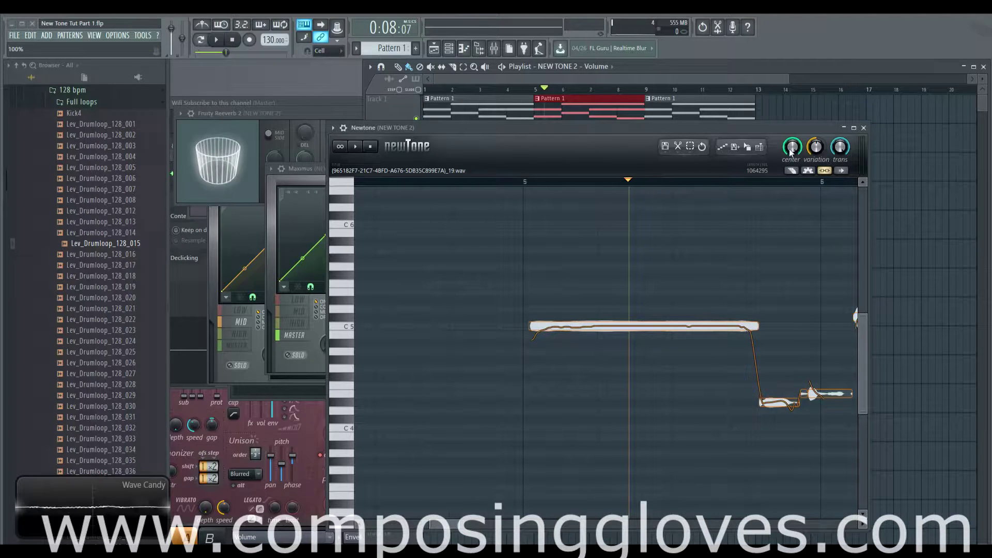
drag(752, 240, 585, 250)
drag(731, 279, 604, 237)
drag(792, 146, 791, 147)
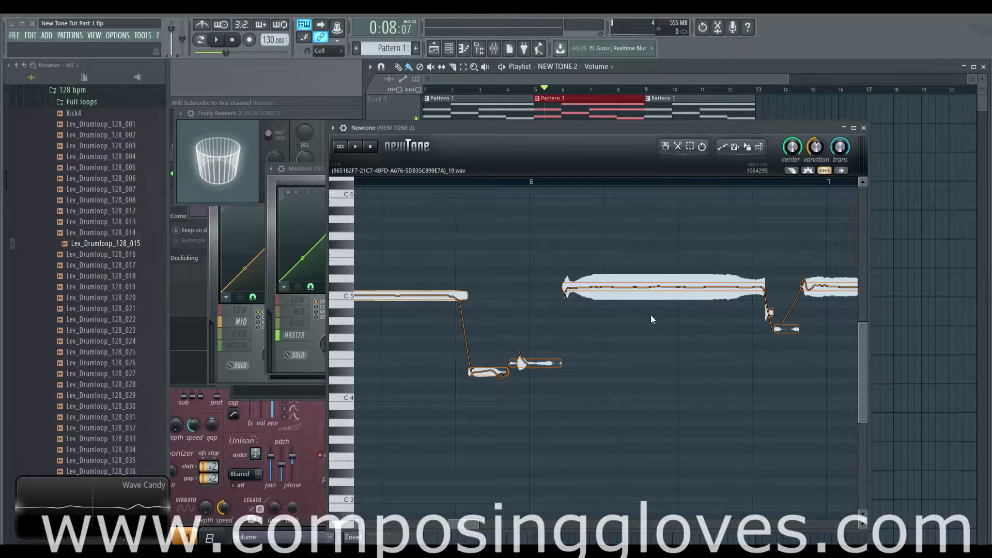
Try the long note between bars 6 and 7 at D-5, then bring it back to C#-5 with a 0.12 semitone offset.
scroll(650, 315, up, 3)
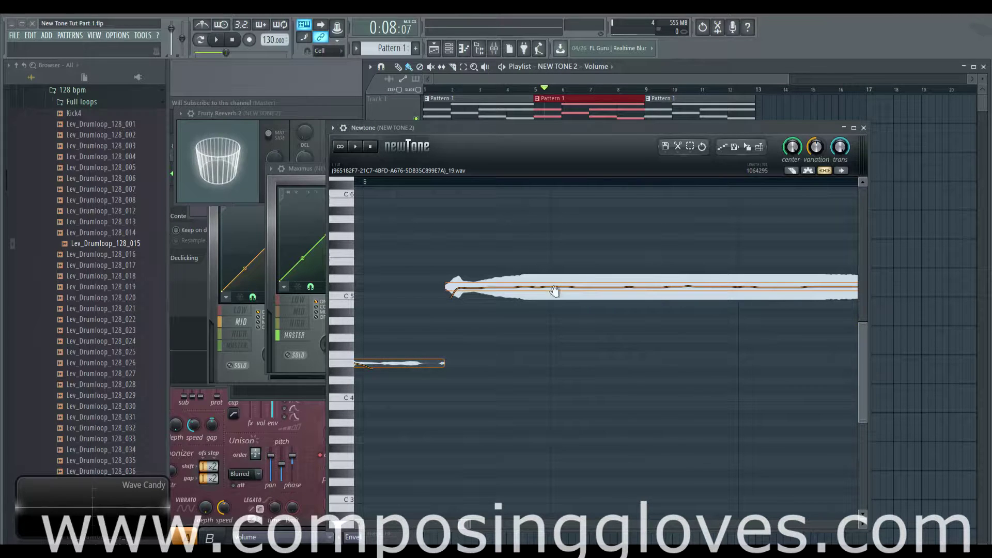
click(677, 287)
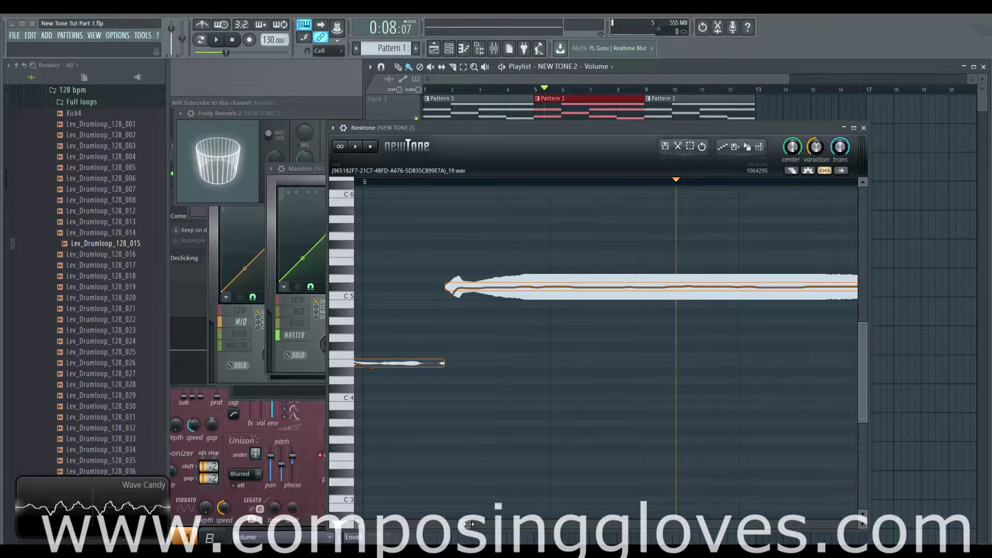
drag(468, 524, 482, 522)
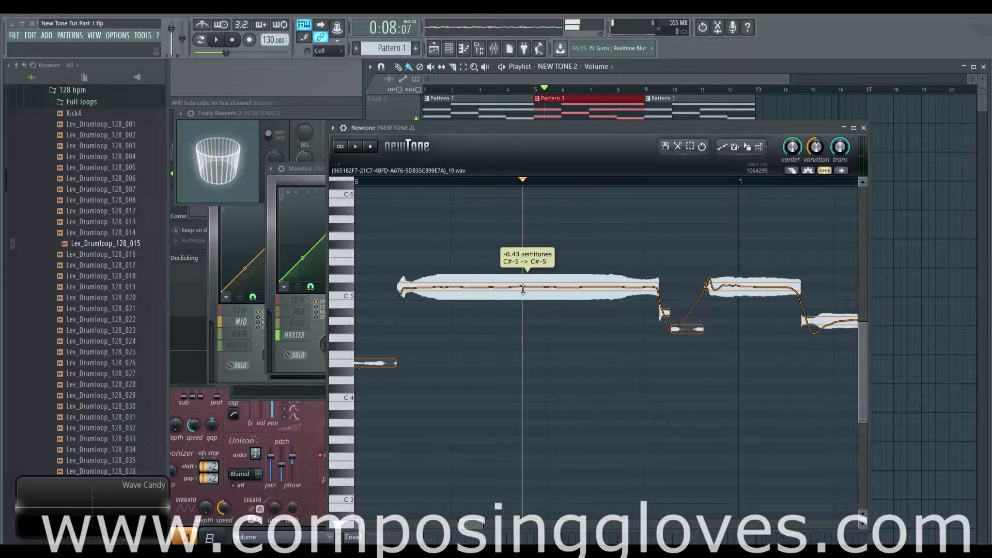
scroll(523, 293, up, 3)
scroll(526, 286, up, 2)
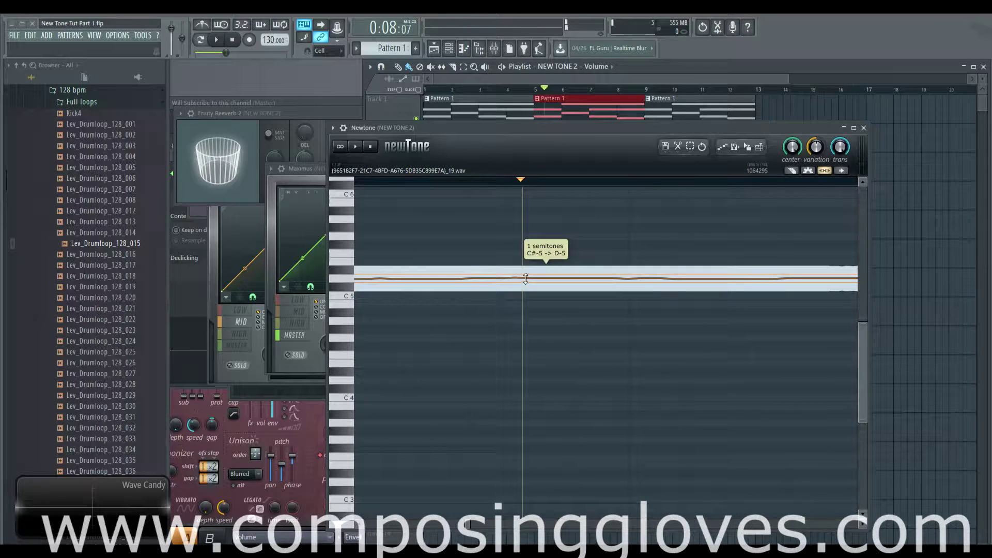
drag(526, 286, 530, 285)
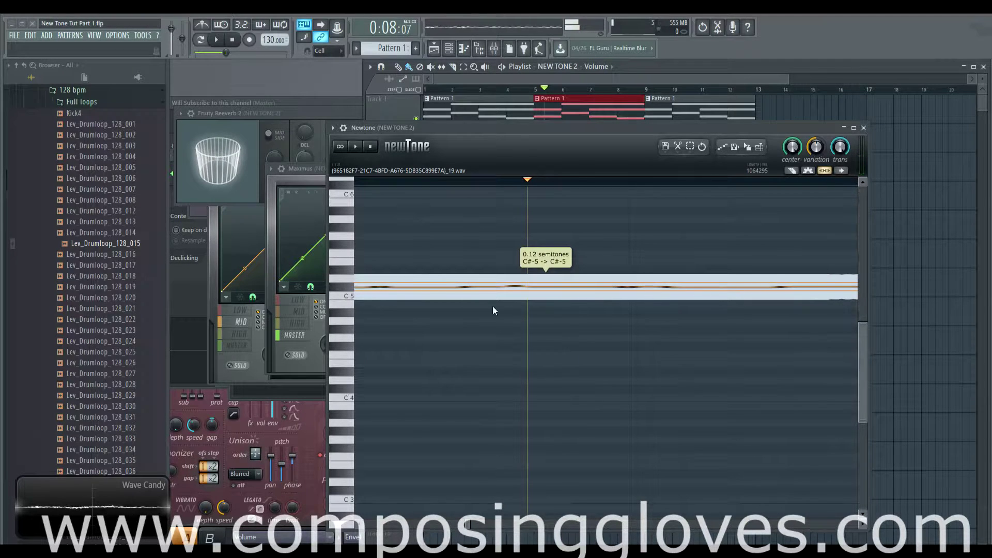
Audition the long C#-5 note with Center correction off, then turn Center back up to its maximum.
scroll(594, 308, down, 2)
scroll(620, 268, up, 3)
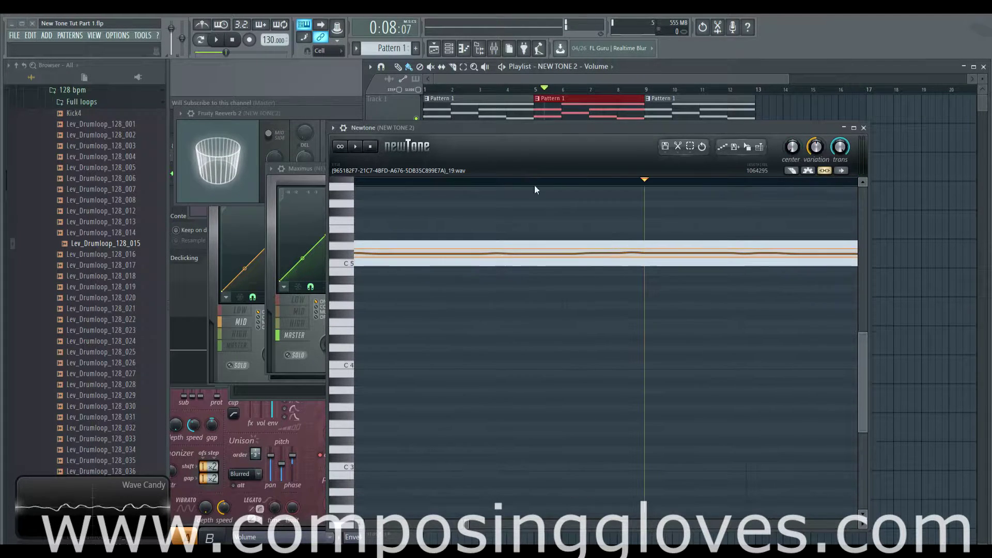
click(636, 252)
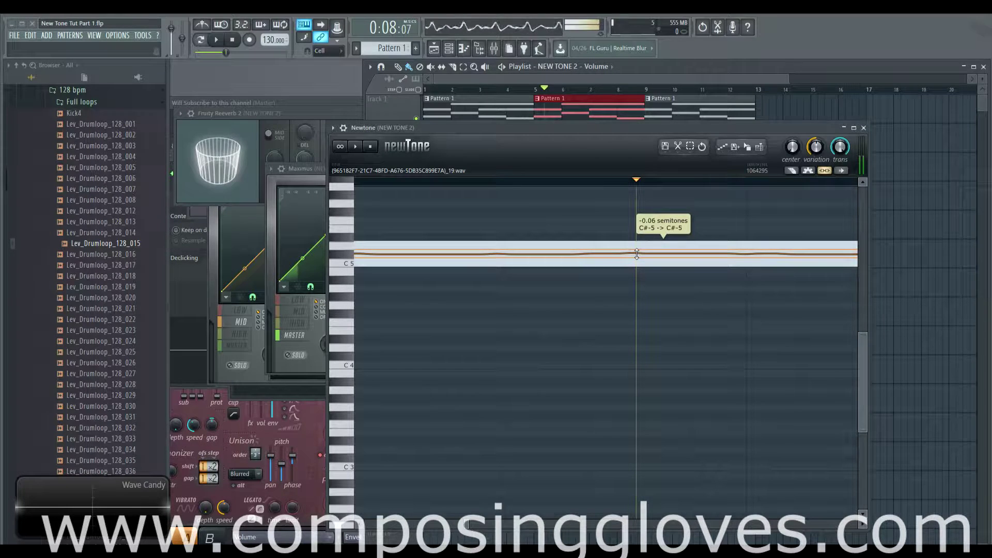
drag(792, 146, 792, 104)
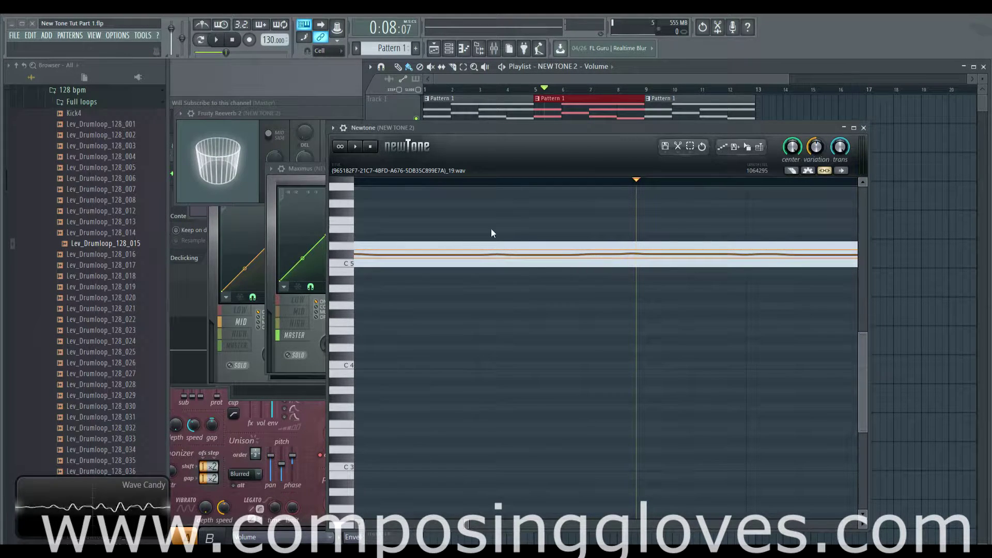
Review the notes between bars 5 and 9, then check the long note after bar 6 again with Center off and at maximum.
scroll(563, 277, down, 5)
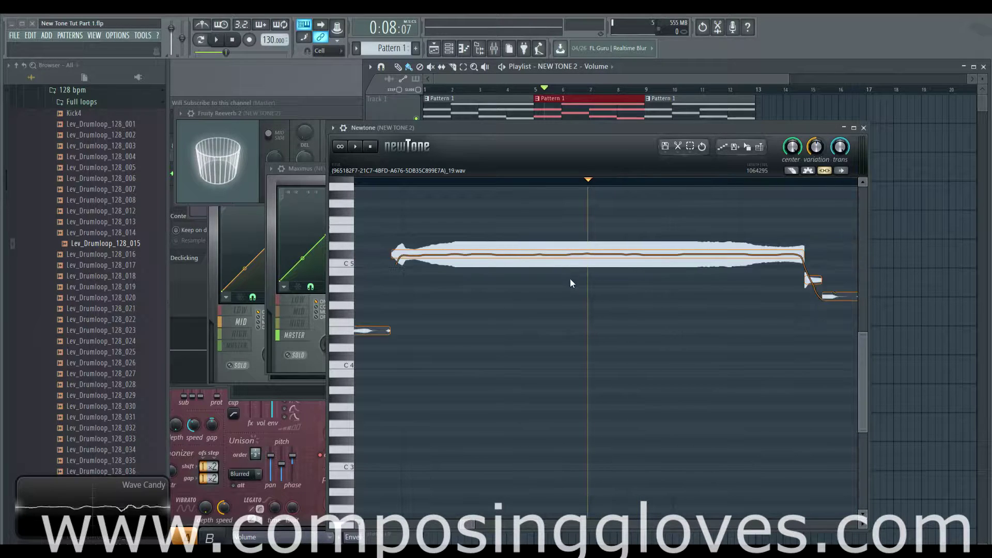
scroll(563, 271, down, 2)
scroll(563, 289, up, 1)
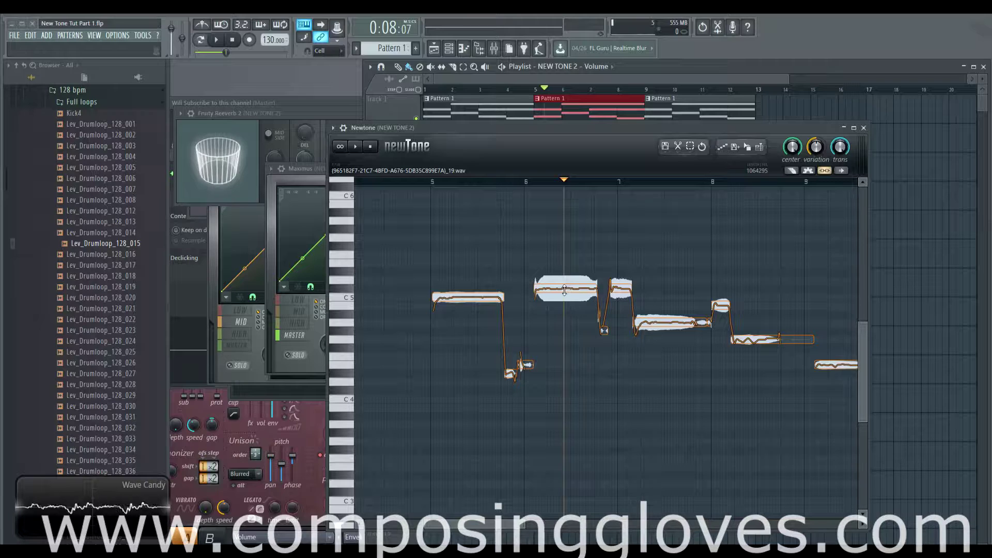
scroll(568, 283, up, 7)
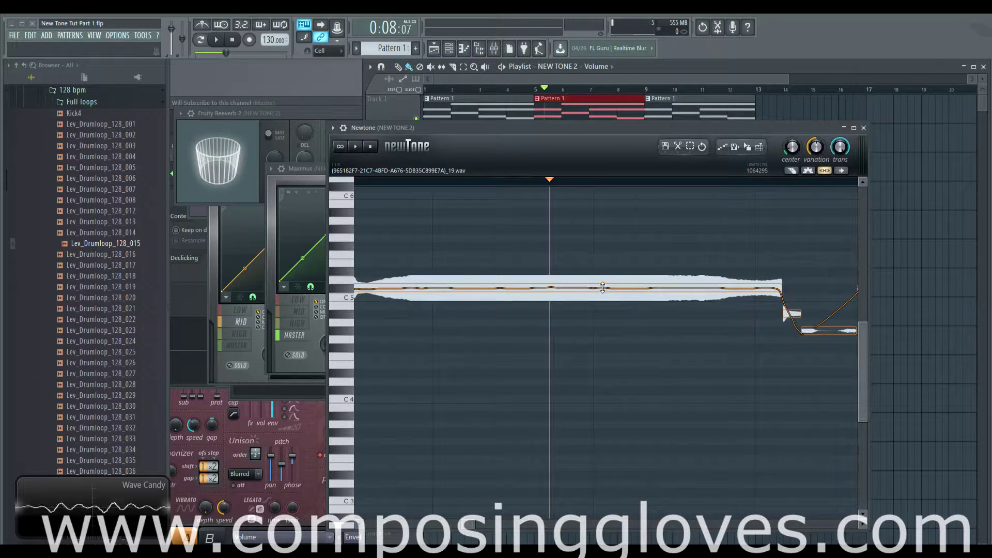
drag(602, 288, 589, 286)
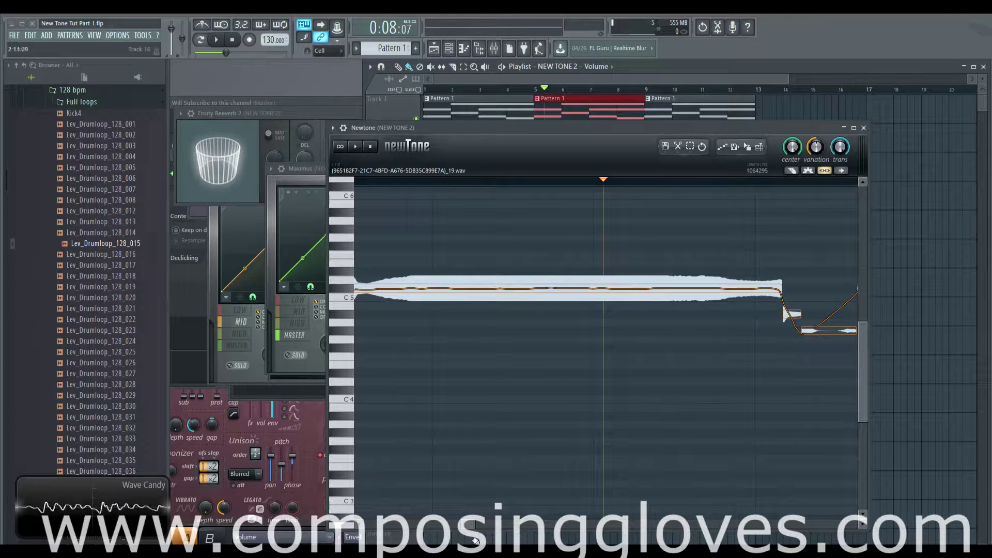
Switch to the Shooting Templet.flp project, set Edison's recording length to EVER, and return to New Tone Tut Part 1.flp.
drag(471, 523, 432, 523)
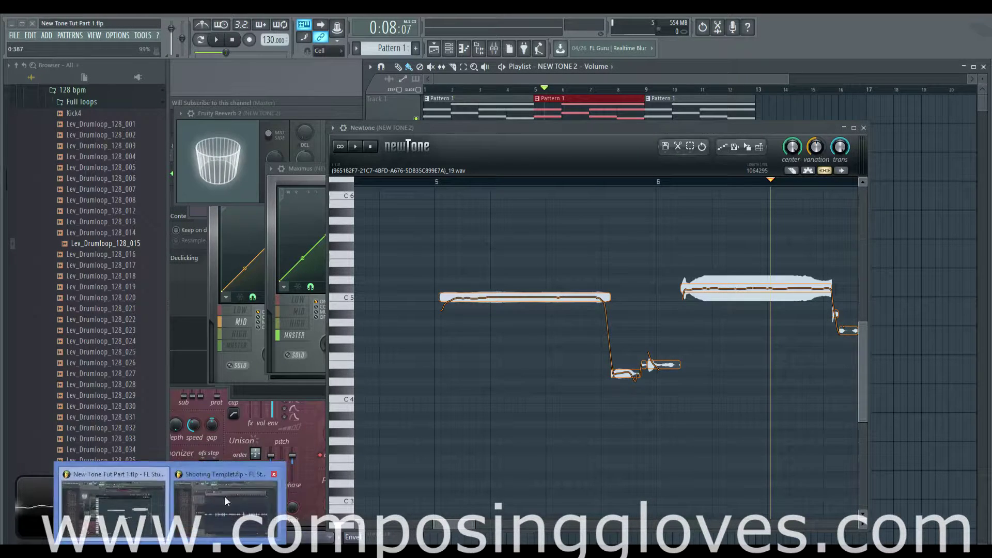
click(225, 500)
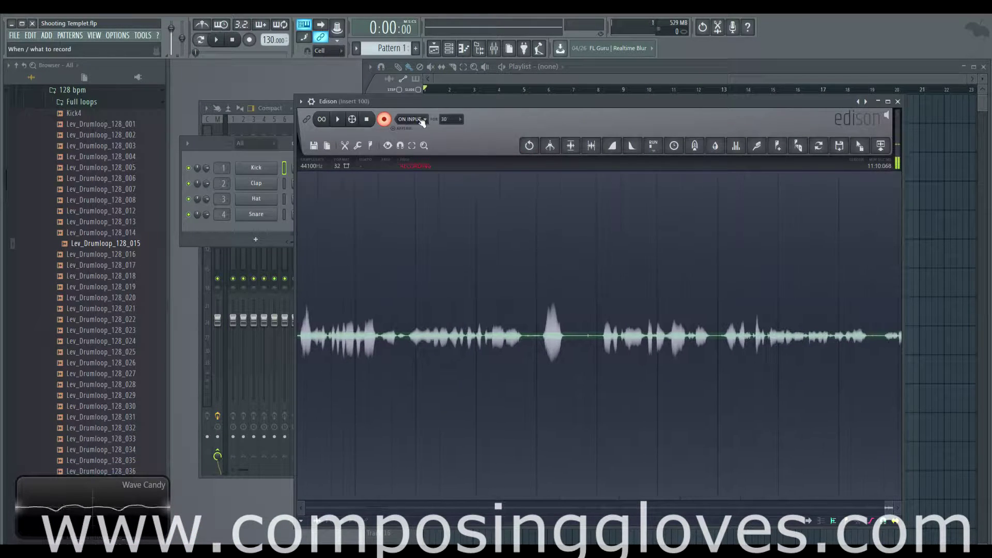
click(454, 119)
click(462, 133)
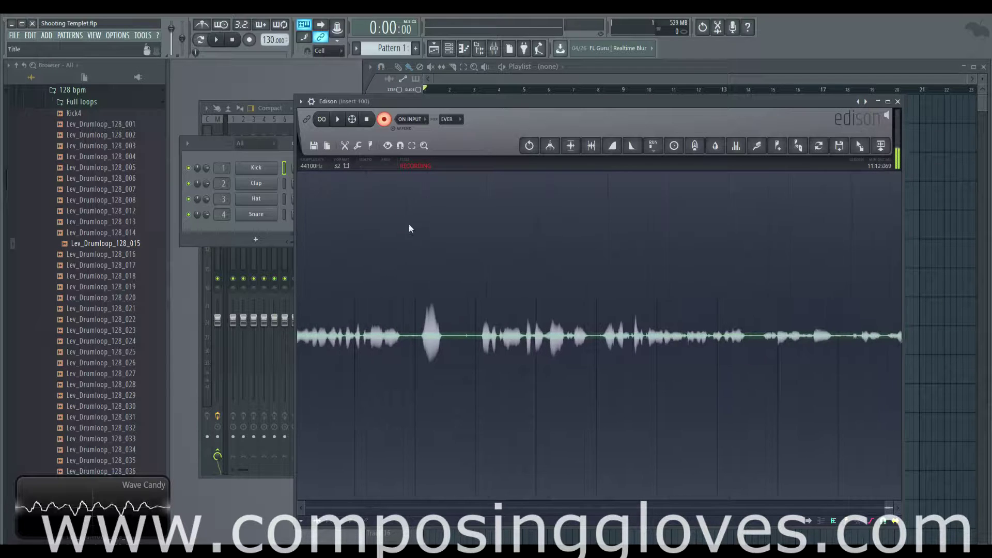
mouse_move(170, 551)
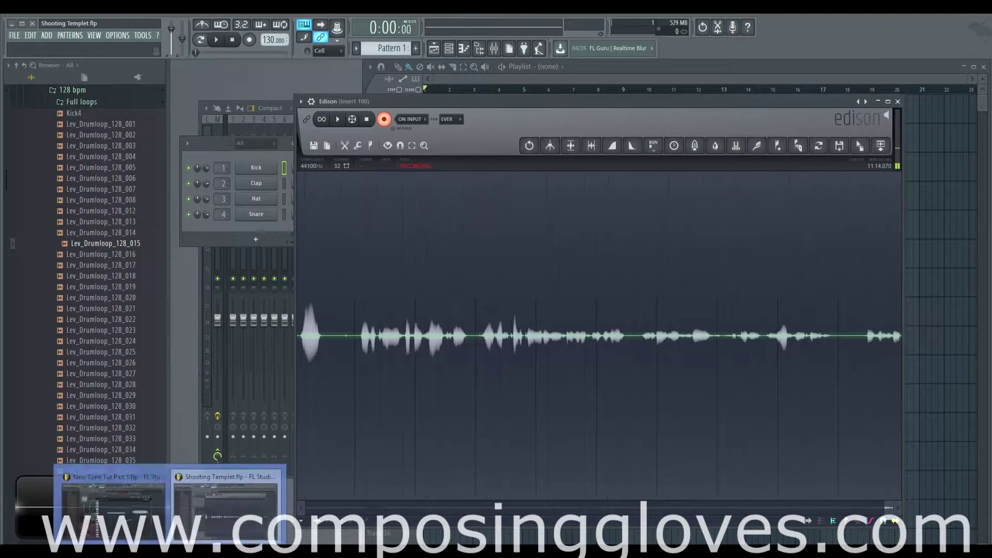
click(111, 499)
Enlarge the height of Track 4 in the playlist, moving the Newtone window out of the way and back over it.
drag(587, 128, 541, 101)
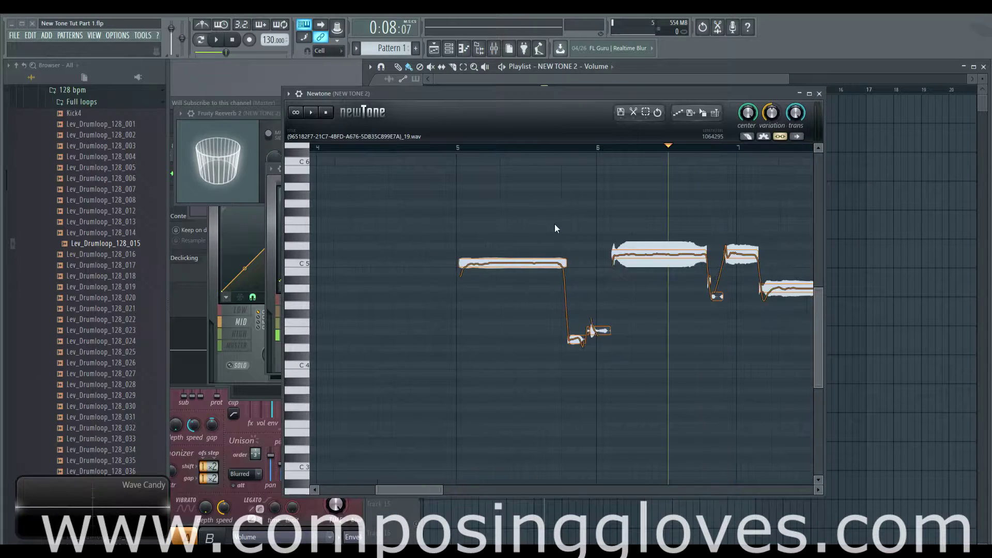
scroll(562, 265, up, 3)
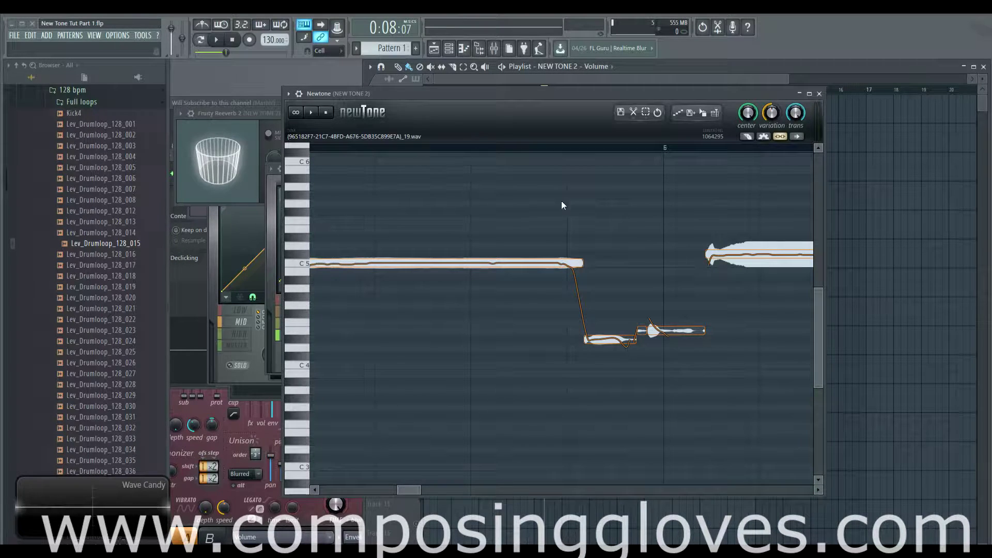
scroll(562, 204, down, 5)
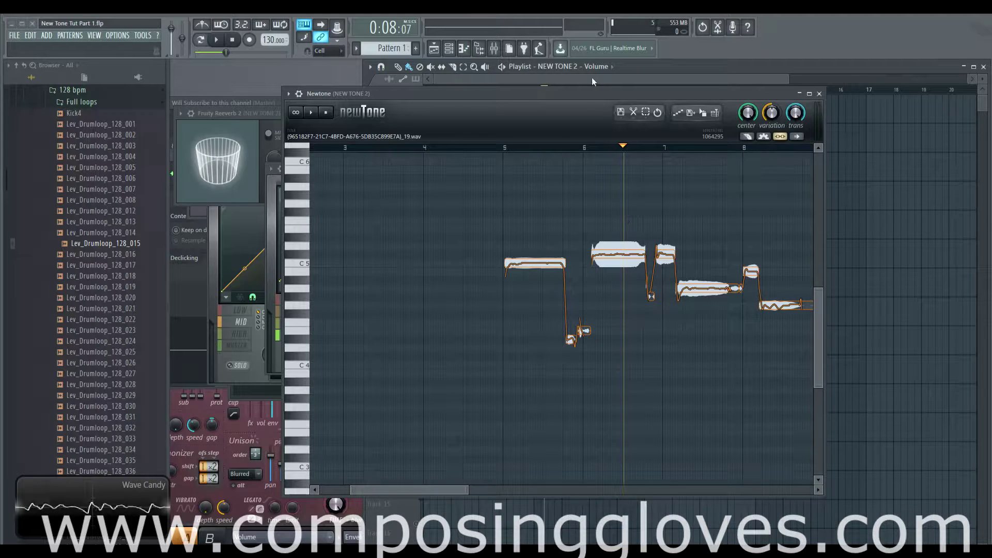
drag(583, 92, 593, 304)
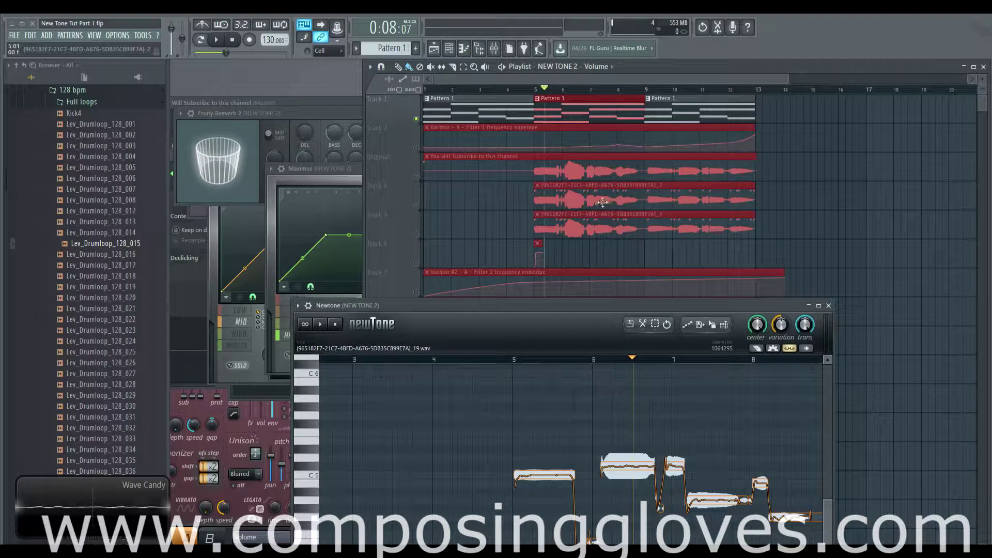
drag(395, 211, 402, 242)
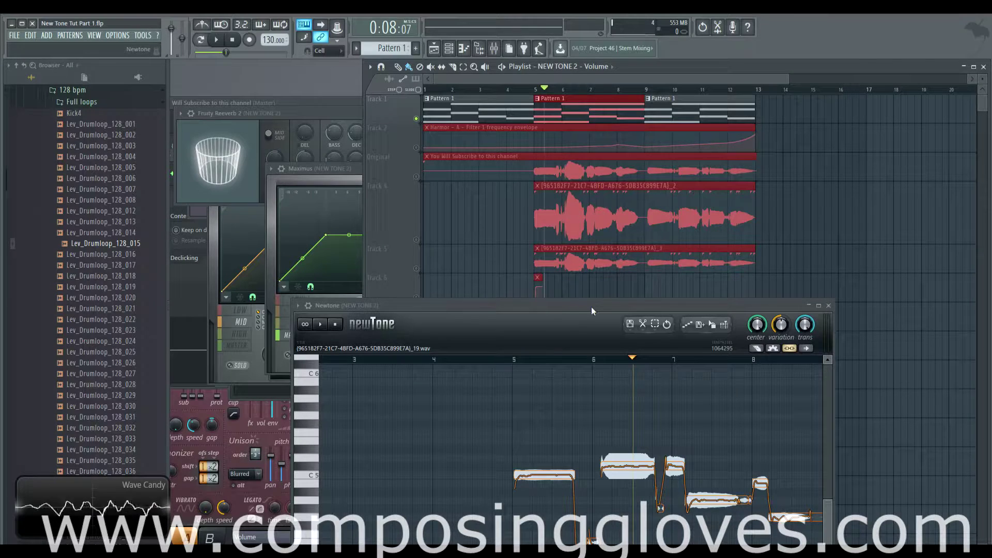
drag(591, 306, 590, 127)
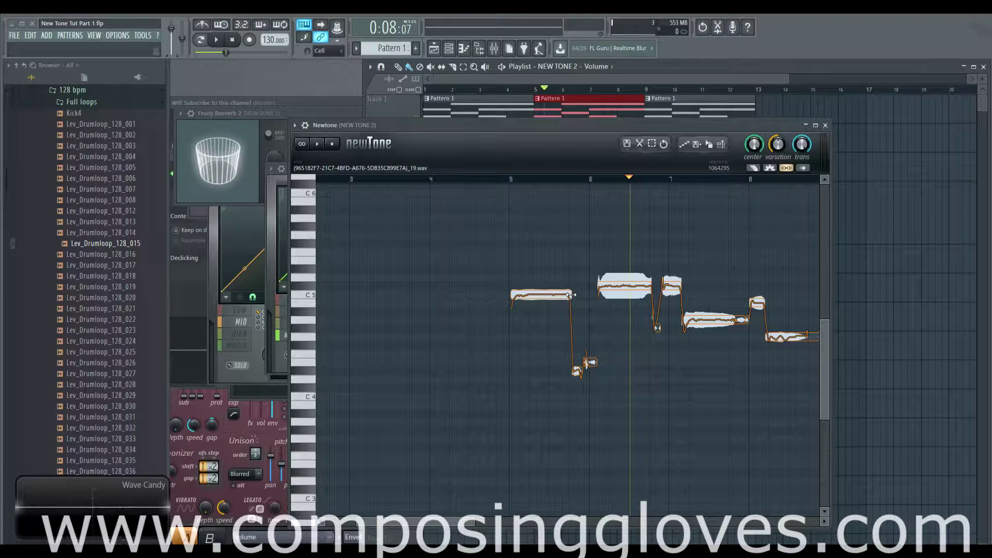
Examine the end of the long C5 note between bars 5 and 6 and its transition into the lower note.
scroll(568, 279, up, 5)
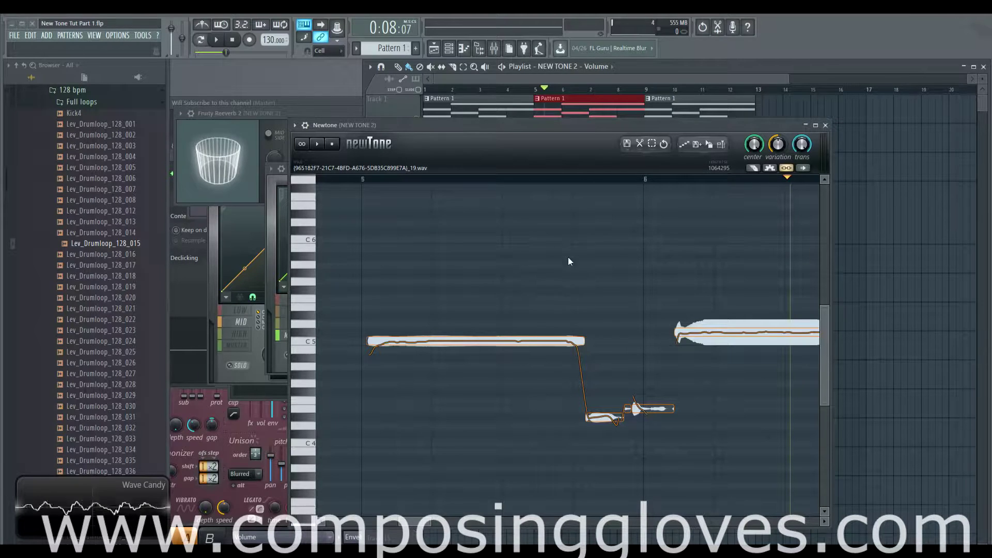
scroll(589, 352, up, 2)
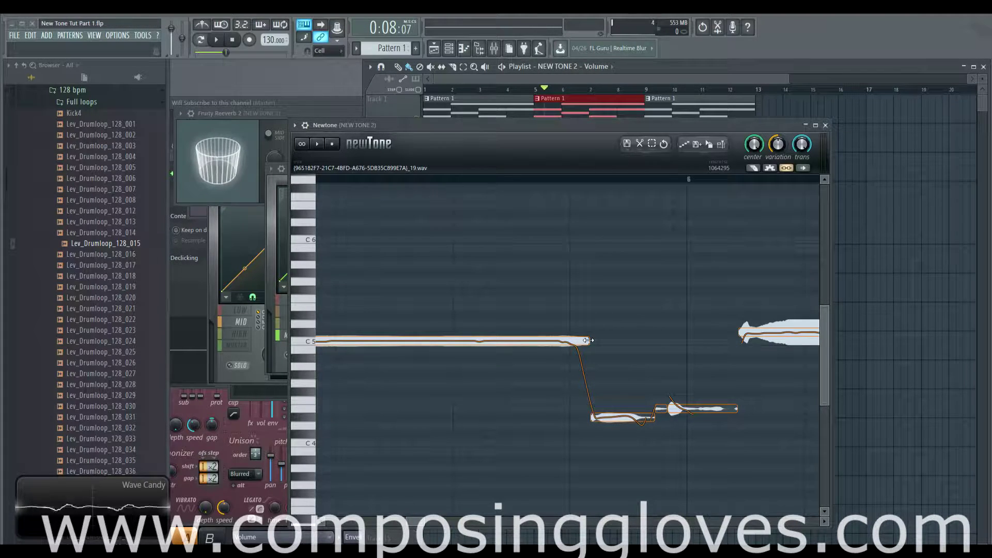
mouse_move(580, 341)
mouse_down()
mouse_move(561, 342)
mouse_move(587, 342)
mouse_up()
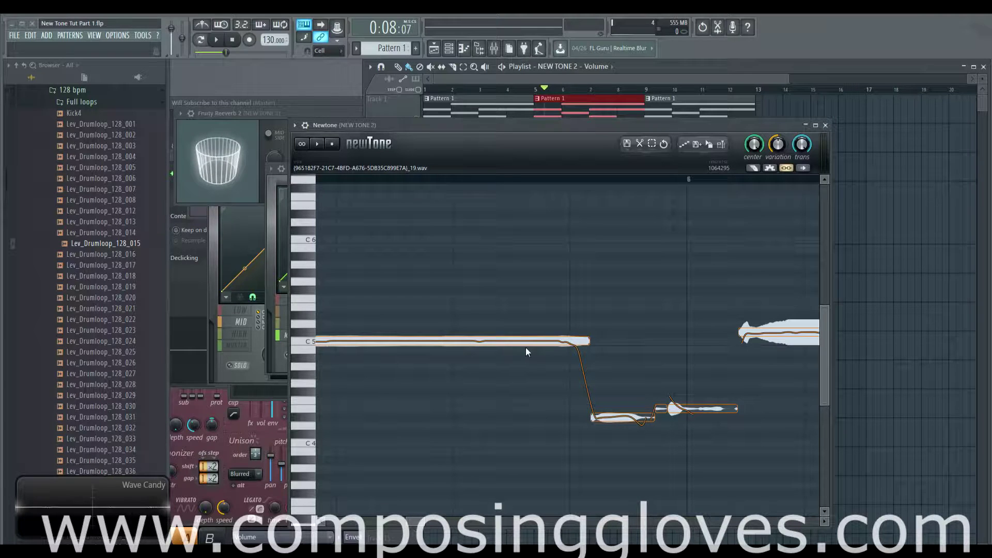
scroll(640, 305, left, 2)
scroll(640, 305, down, 1)
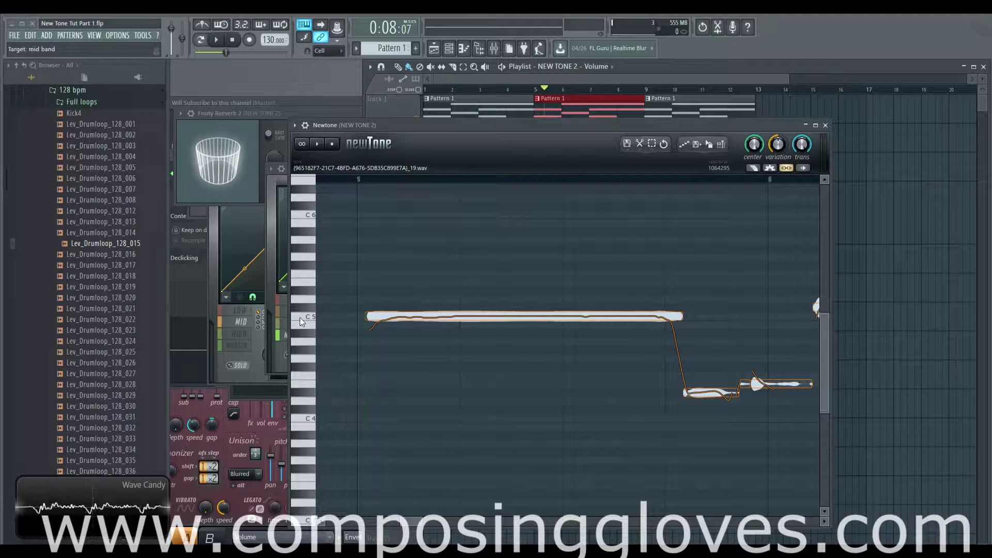
scroll(426, 297, up, 3)
scroll(426, 297, down, 1)
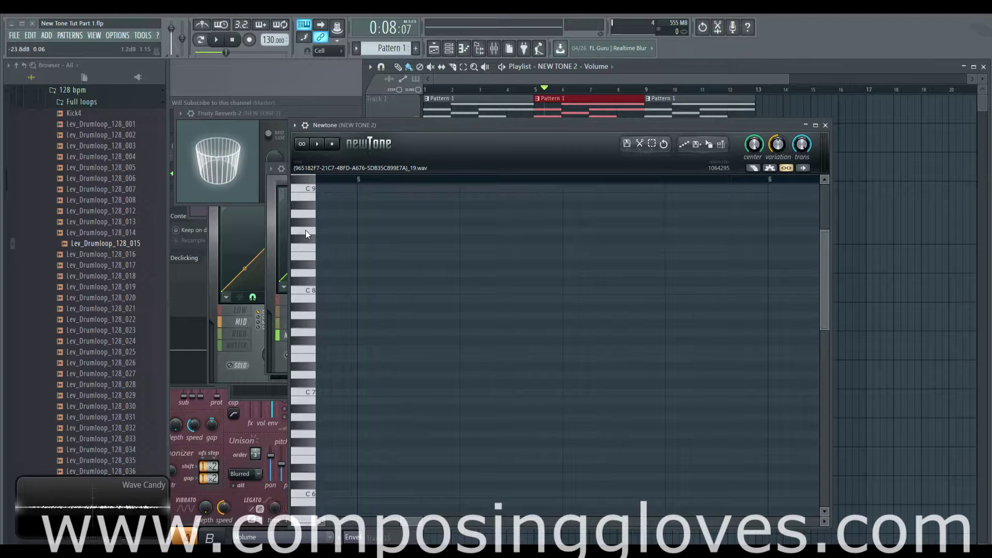
scroll(444, 310, down, 1)
scroll(454, 319, down, 5)
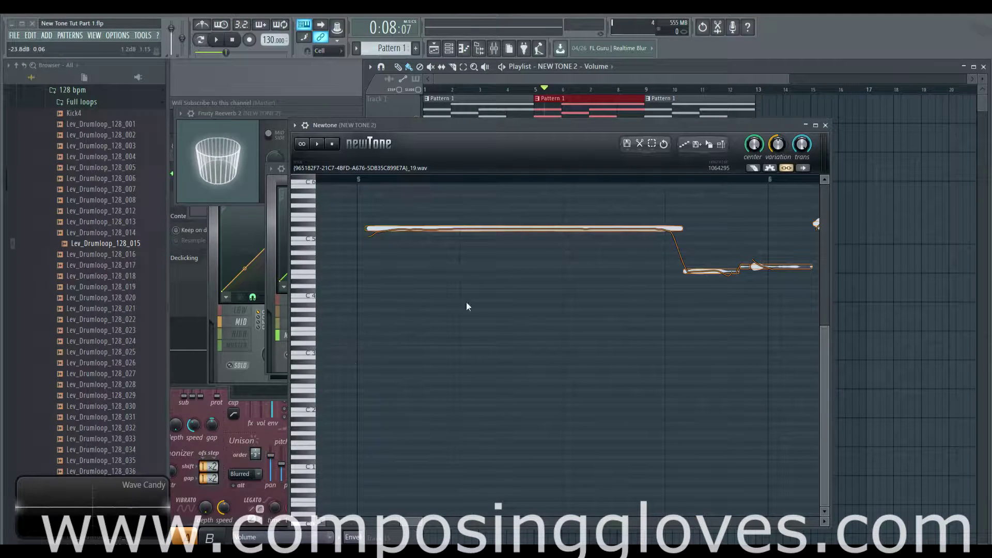
scroll(467, 306, up, 3)
scroll(726, 287, up, 3)
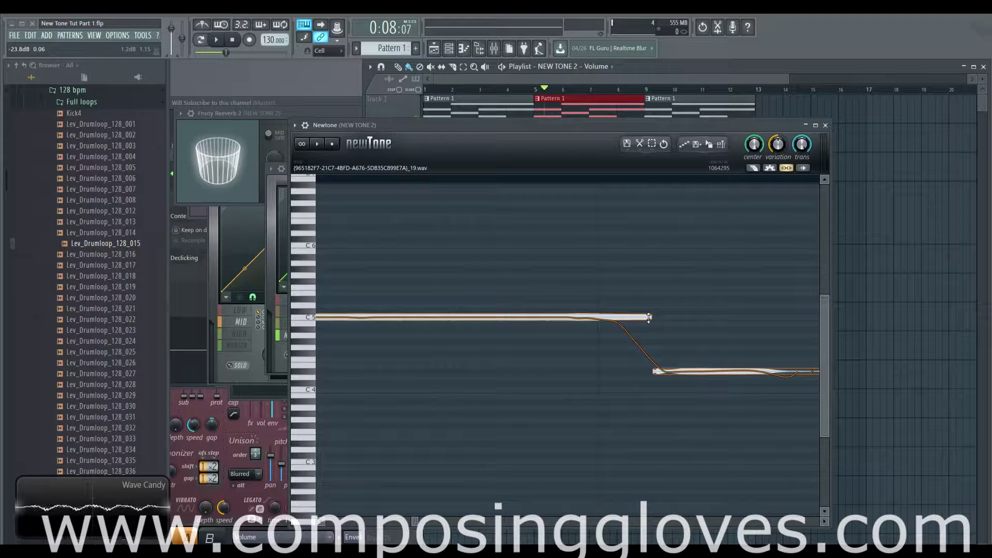
scroll(576, 333, down, 4)
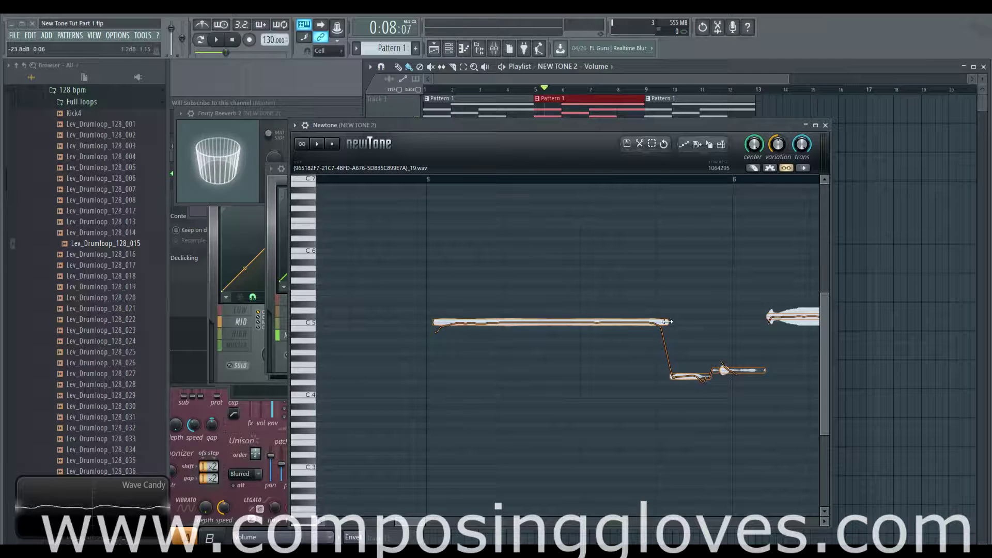
Shorten the long C5 note to a brief note just after bar 5 and audition the result from bar 5.
drag(670, 325, 447, 317)
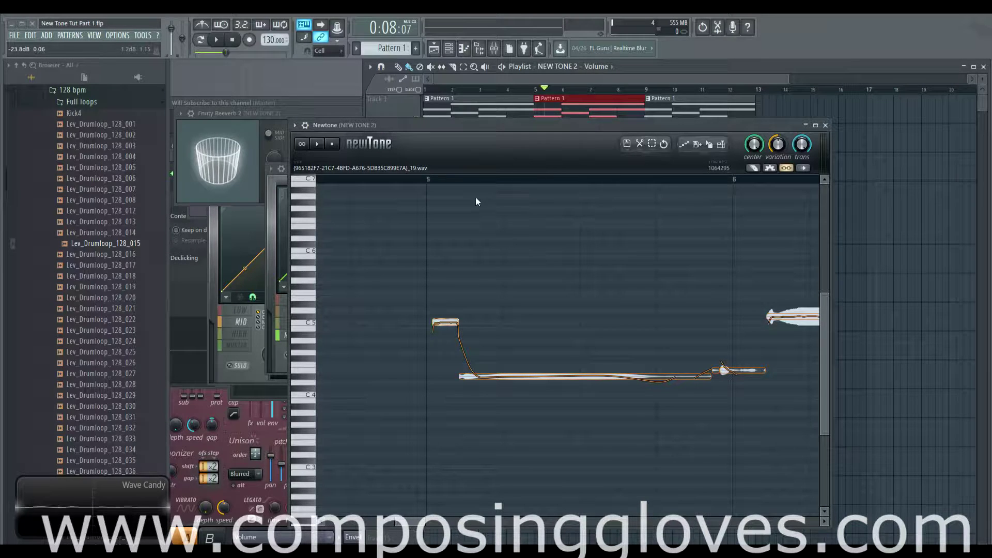
click(427, 182)
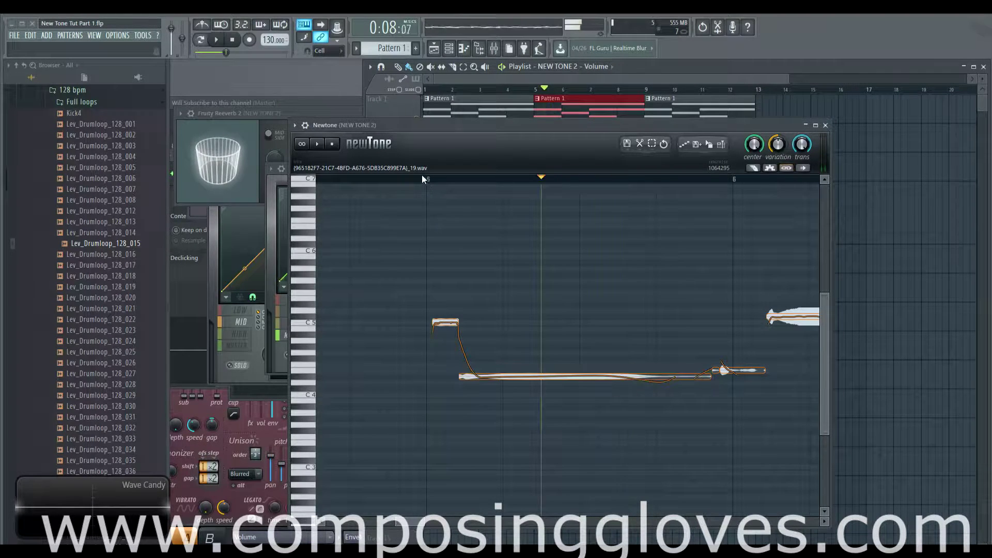
click(427, 182)
key(space)
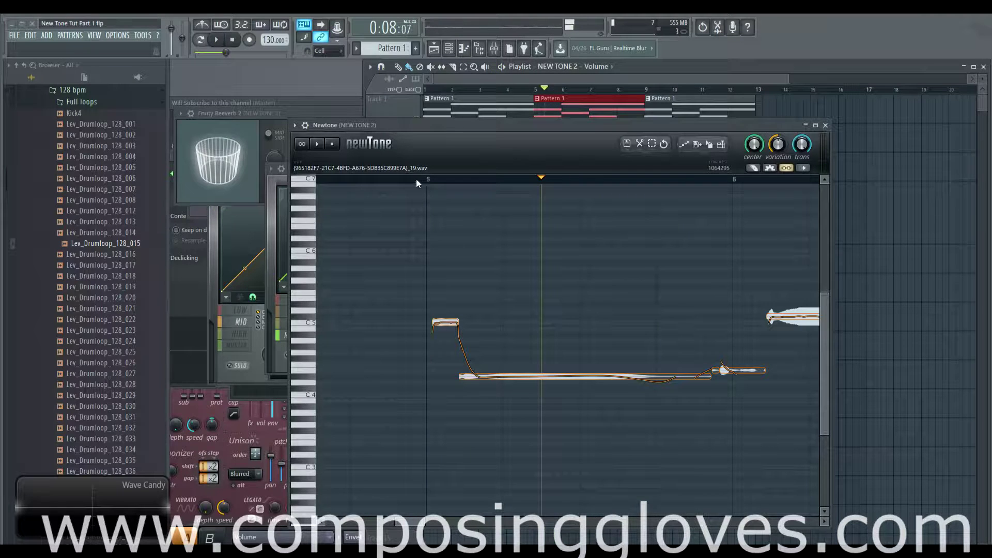
click(503, 91)
key(space)
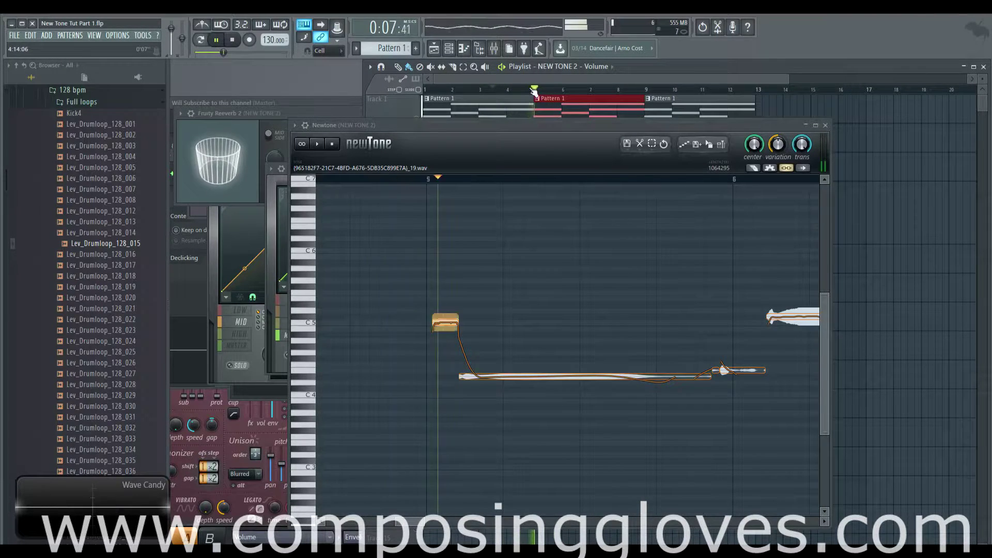
key(space)
drag(537, 91, 544, 94)
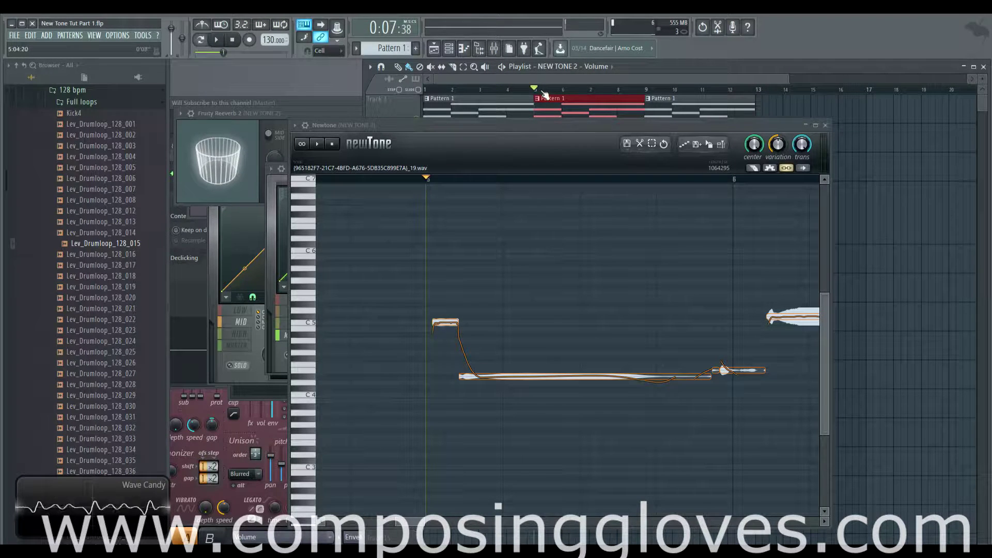
key(space)
key(space)
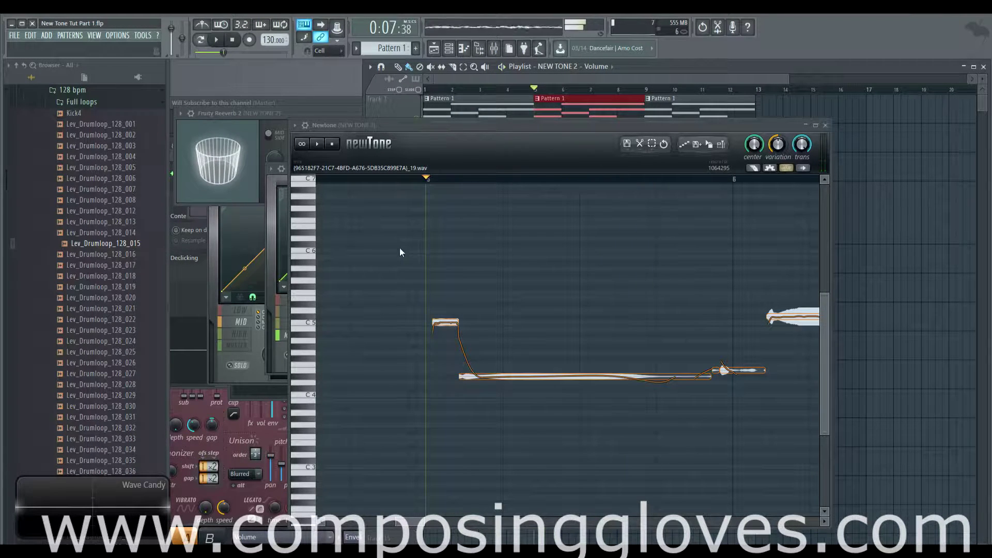
Try to undo the C5 note's length change through the project history, then restore the latest history state.
key(ctrl+z)
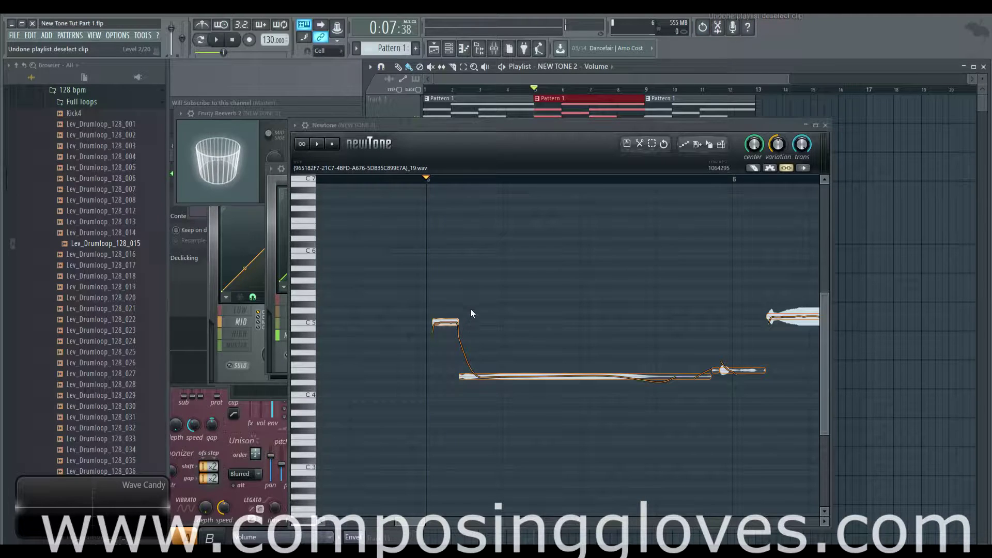
key(ctrl+z)
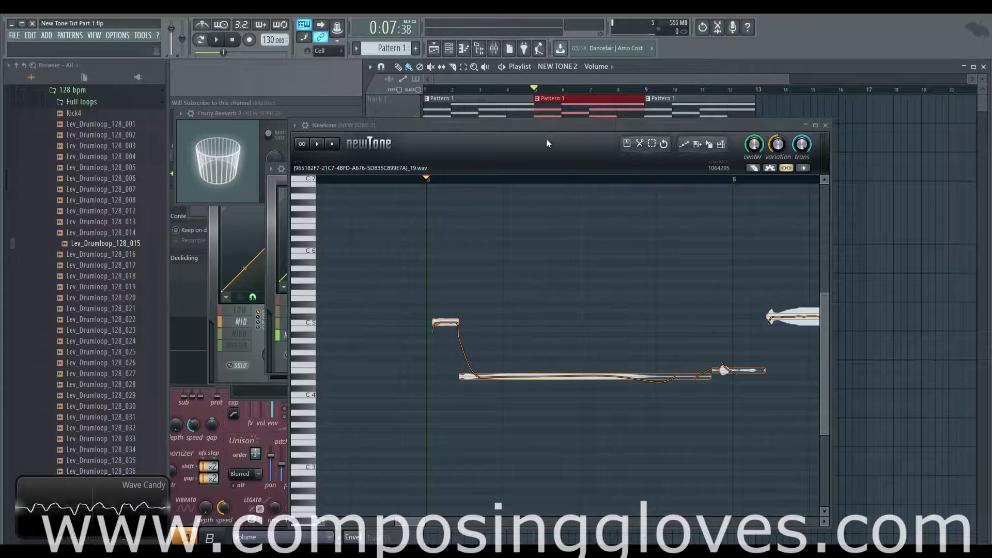
key(ctrl+alt+z)
key(ctrl+alt+z)
key(ctrl+alt+z)
key(ctrl+alt+z)
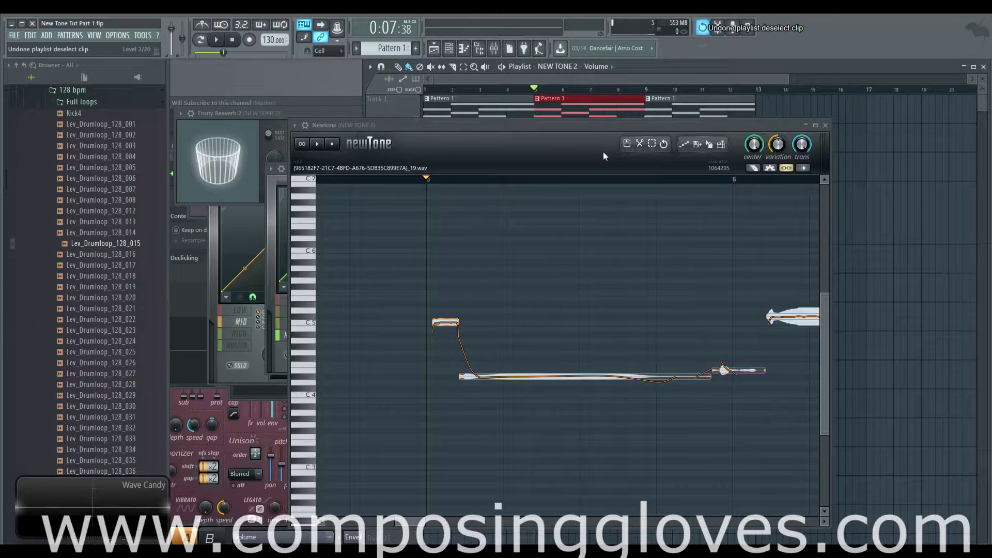
key(ctrl+alt+z)
key(ctrl+alt+z)
key(ctrl+alt+z)
key(ctrl+alt+z)
key(ctrl+alt+z)
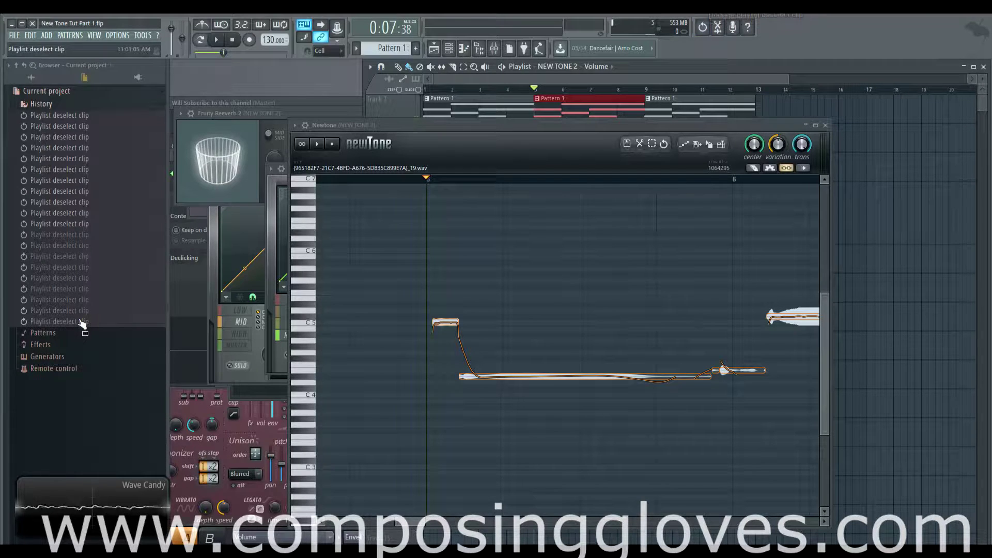
click(72, 322)
Undo the C5 note's length change with Newtone's own undo and play the vocal from bar 5.
click(663, 147)
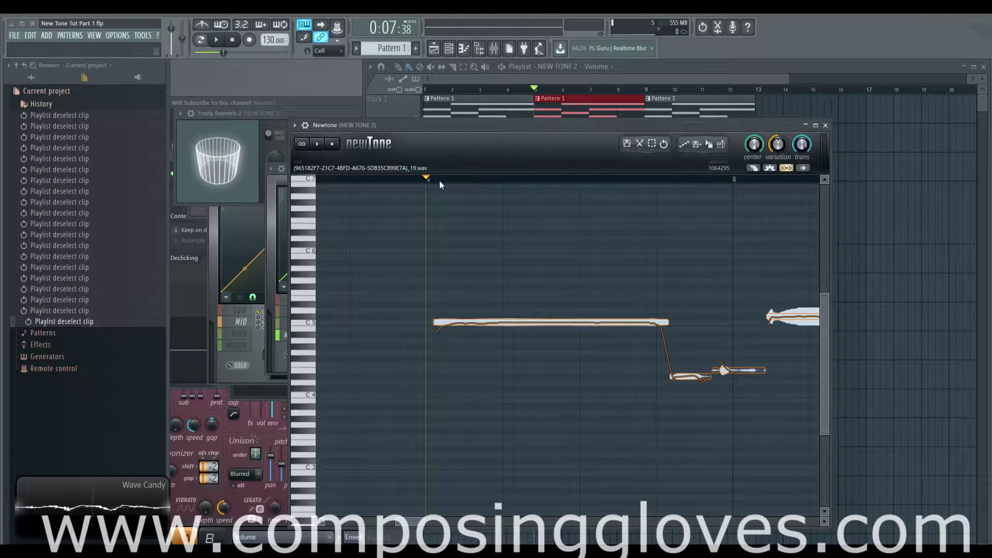
key(space)
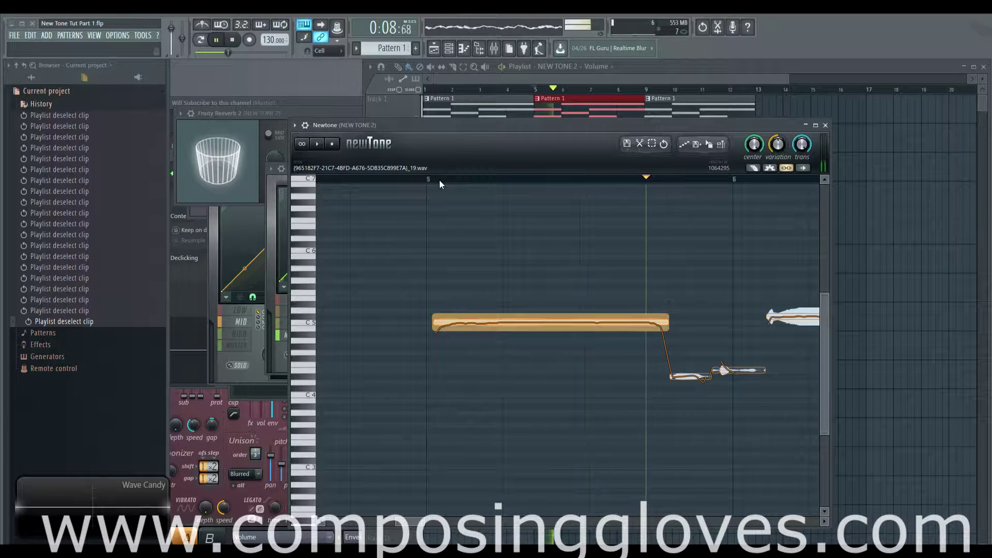
key(space)
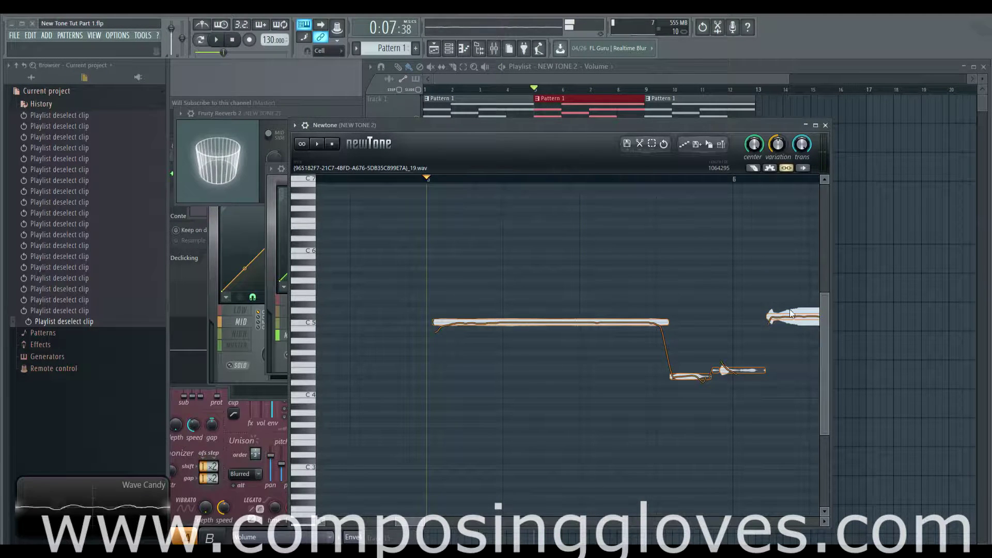
Pull the end of the long C5 note slightly earlier before bar 6 and undo that change.
scroll(661, 287, down, 2)
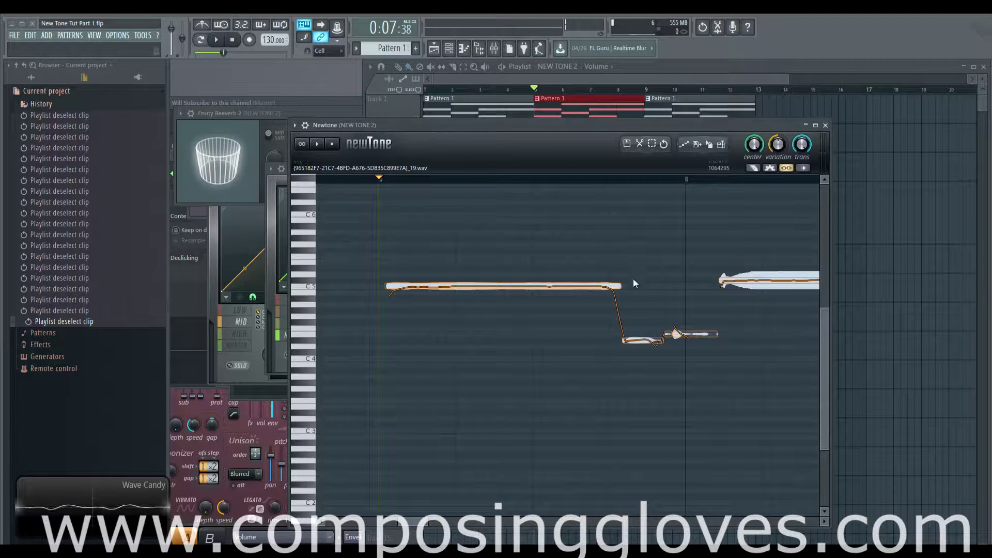
scroll(607, 279, up, 2)
scroll(607, 274, up, 1)
scroll(719, 345, down, 1)
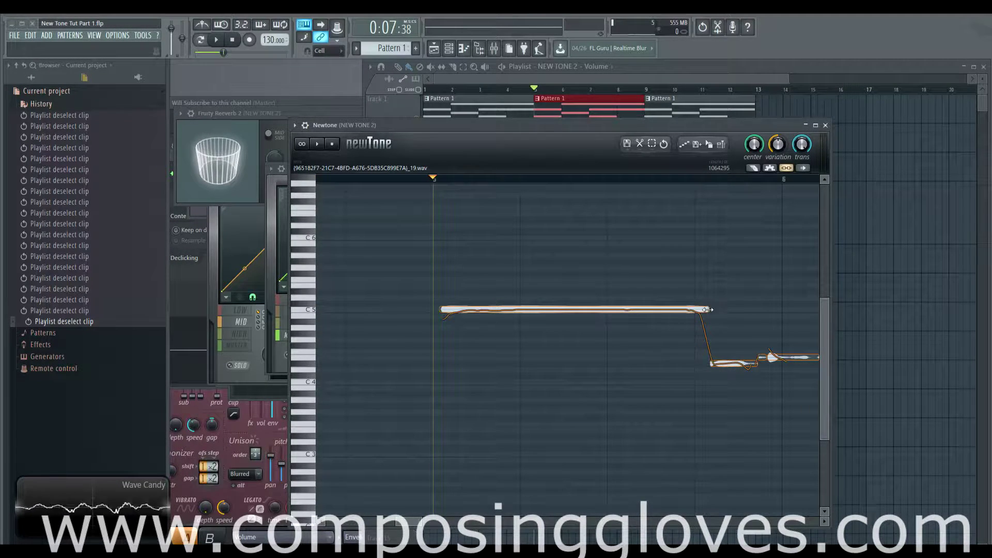
mouse_move(706, 309)
mouse_down()
mouse_move(661, 310)
mouse_move(698, 309)
mouse_up()
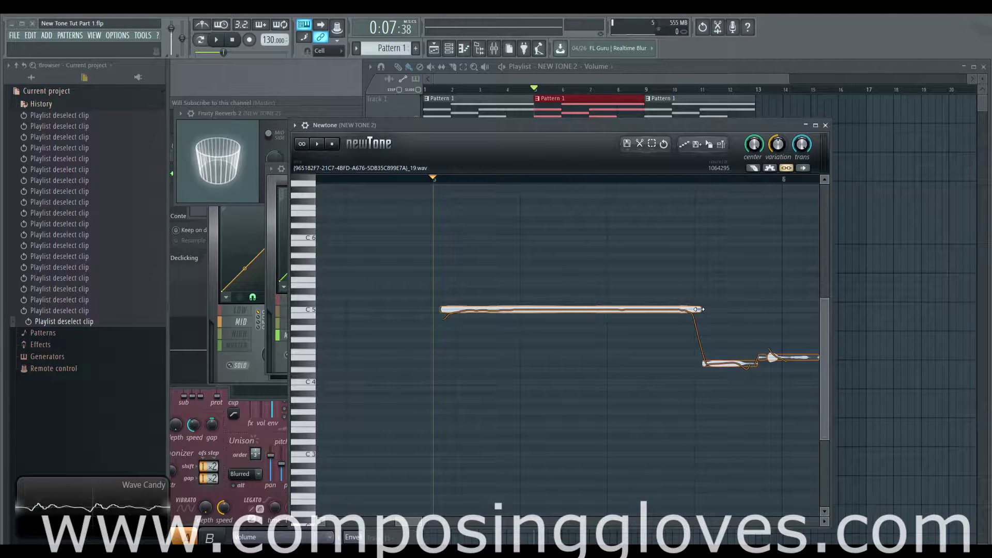
key(ctrl+z)
scroll(714, 325, down, 1)
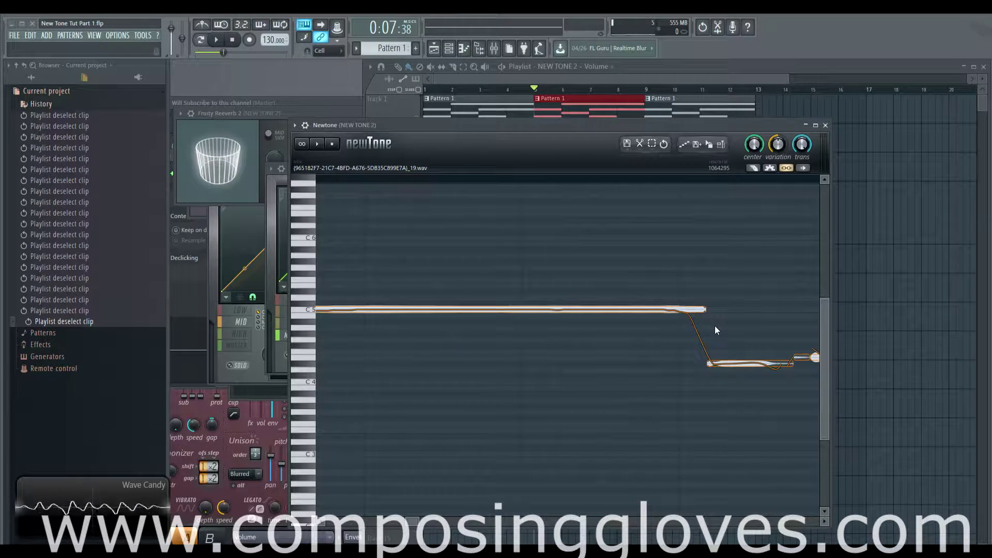
Select the long C5 note and the lower note before bar 6, join them into one note, and undo the join.
drag(714, 326, 649, 266)
scroll(650, 263, down, 1)
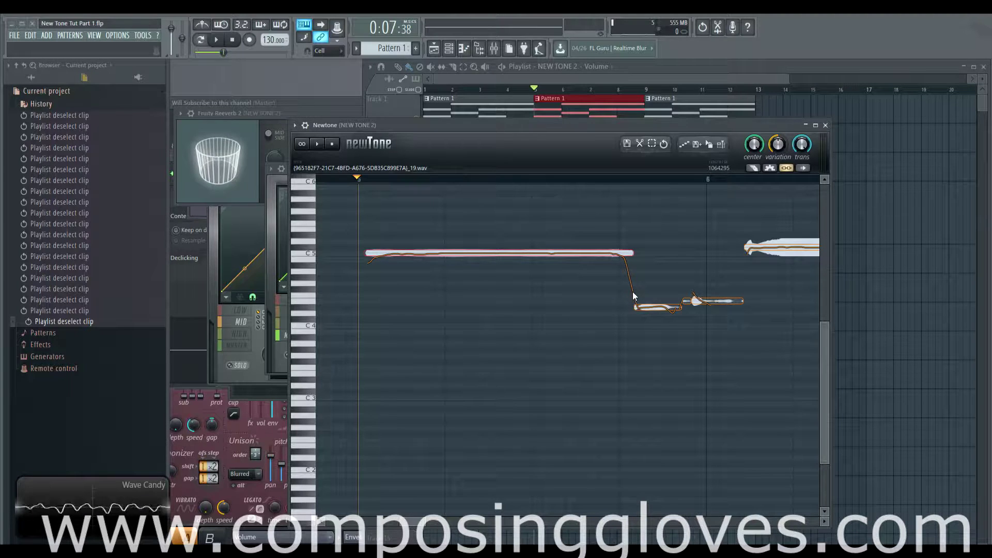
drag(633, 292, 662, 328)
scroll(660, 324, up, 4)
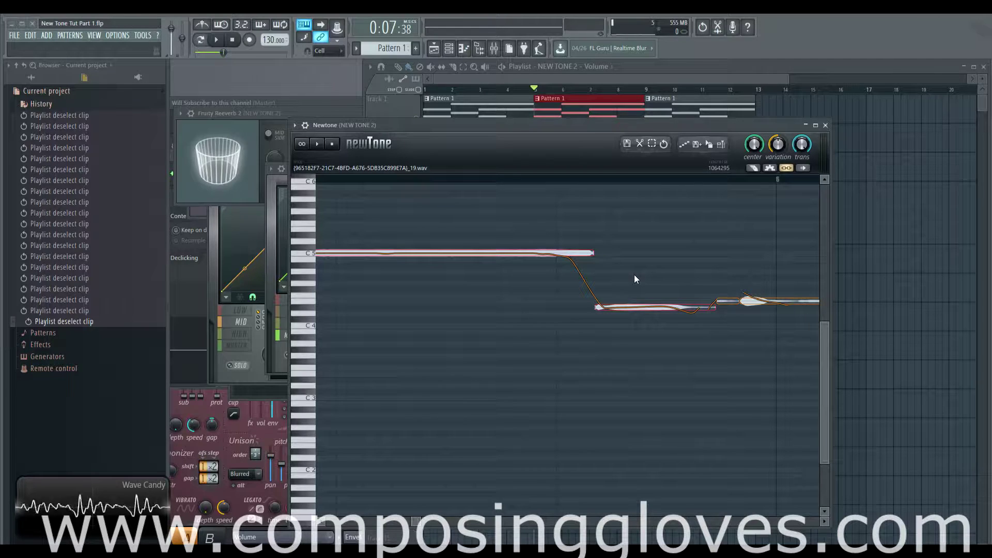
click(624, 308)
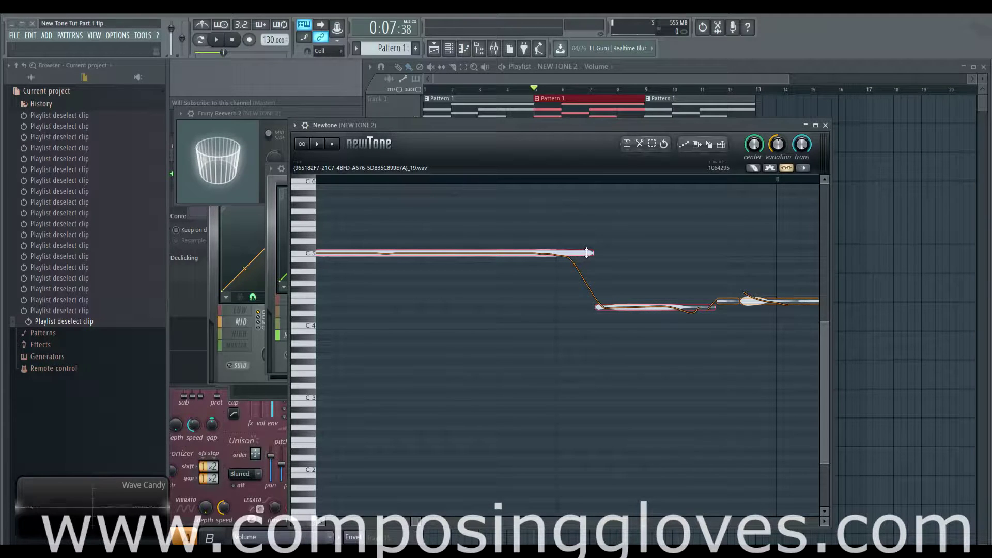
click(576, 254)
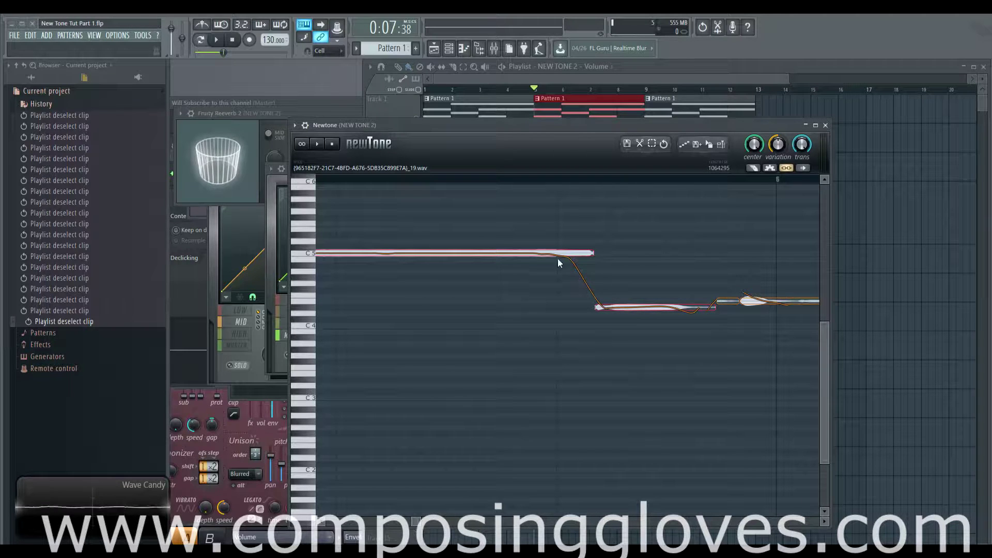
click(590, 253)
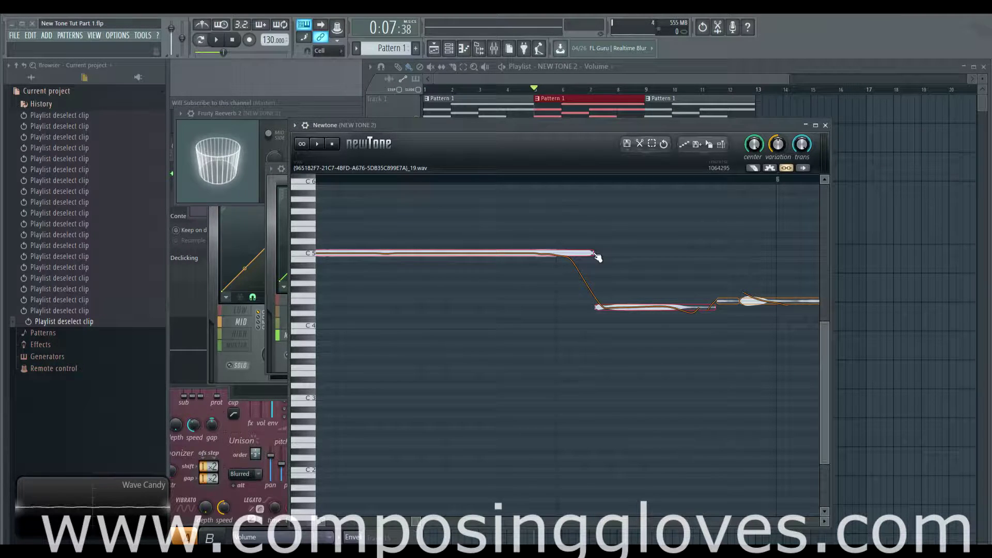
click(596, 256)
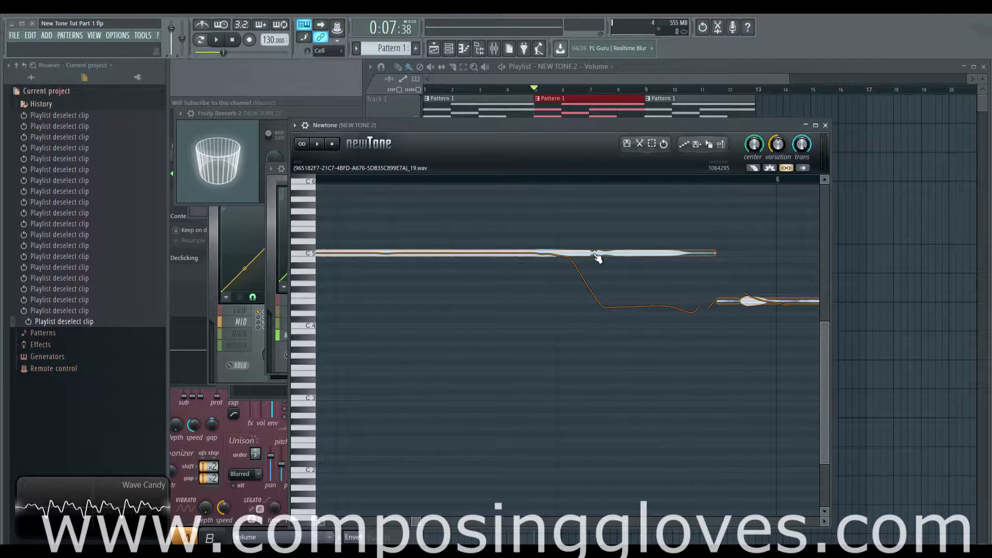
key(ctrl+z)
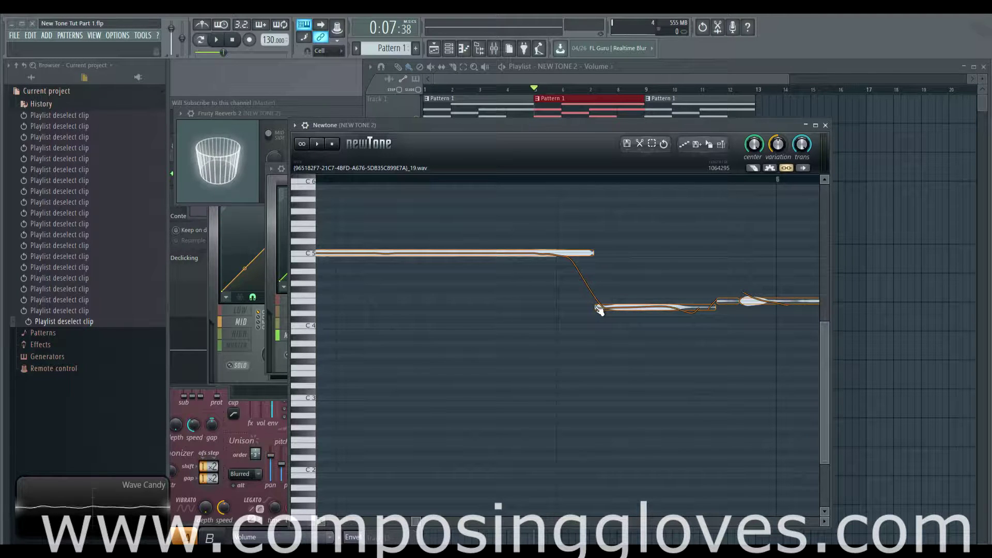
Try joining the same two notes again from the start of the lower note and undo it.
drag(595, 275, 638, 327)
key(ctrl+z)
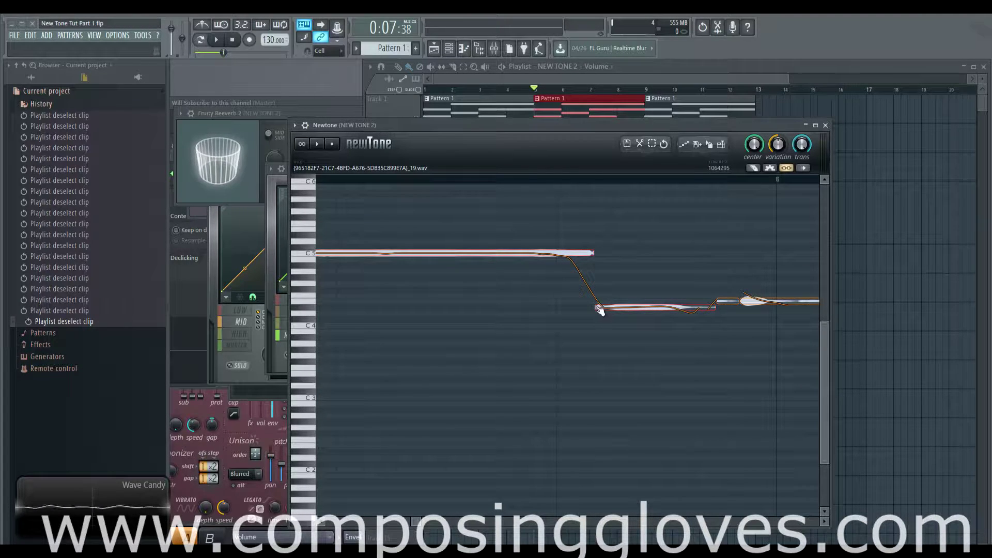
double_click(598, 308)
key(ctrl+z)
Examine the notes around bar 6 and the pitch drop from the long C5 note to the lower note.
scroll(447, 257, right, 5)
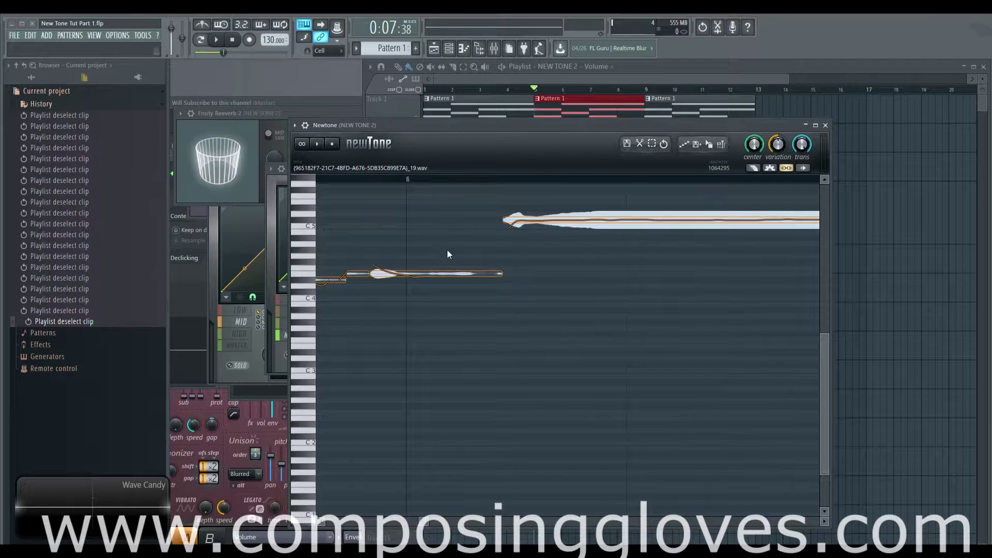
drag(479, 287, 516, 314)
drag(457, 275, 494, 302)
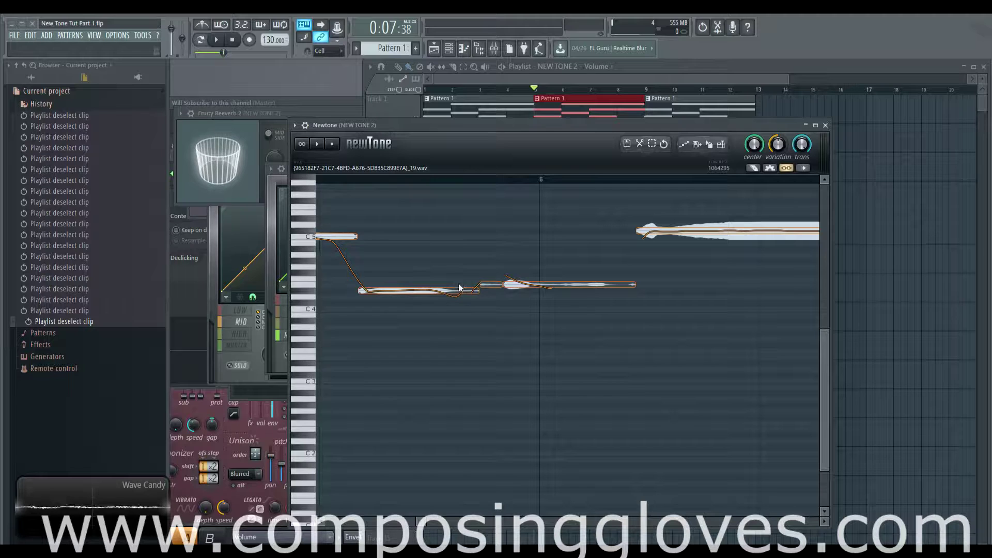
scroll(429, 282, left, 3)
scroll(540, 258, right, 2)
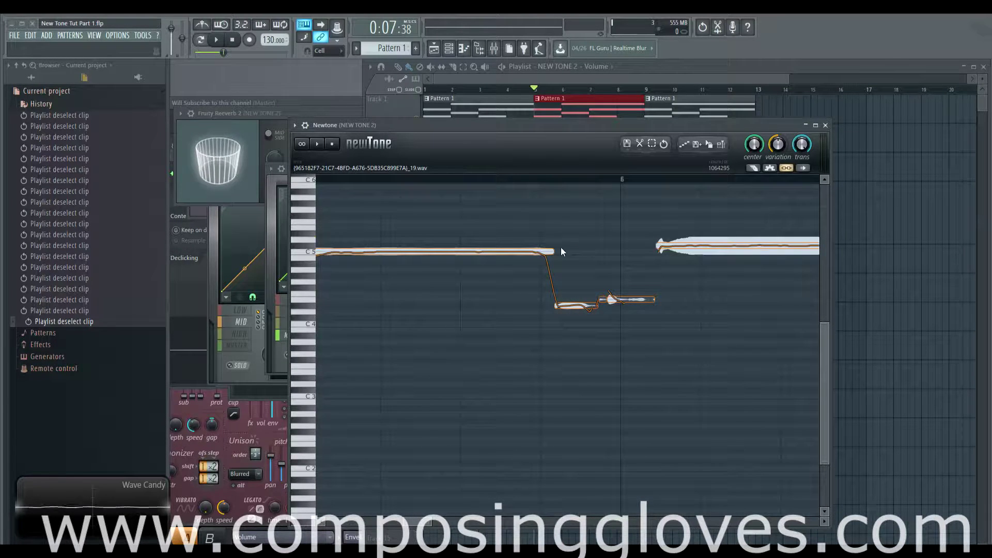
scroll(586, 294, down, 2)
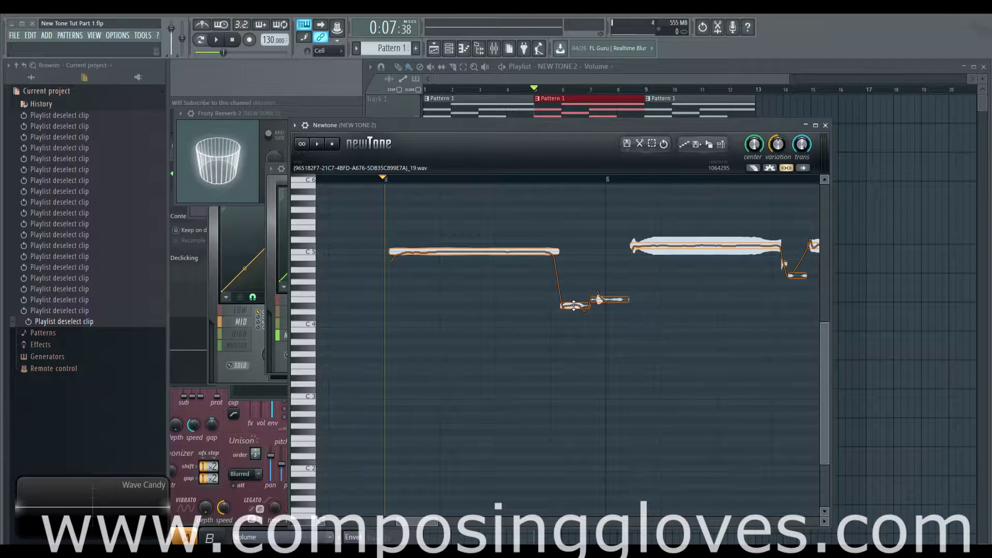
scroll(573, 305, up, 3)
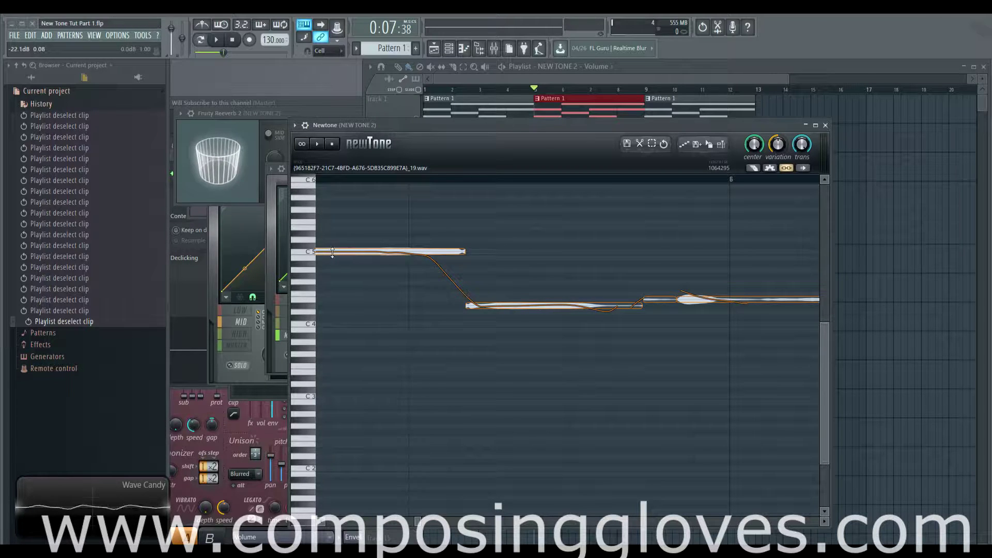
scroll(333, 251, up, 3)
scroll(510, 246, down, 5)
drag(500, 253, 508, 283)
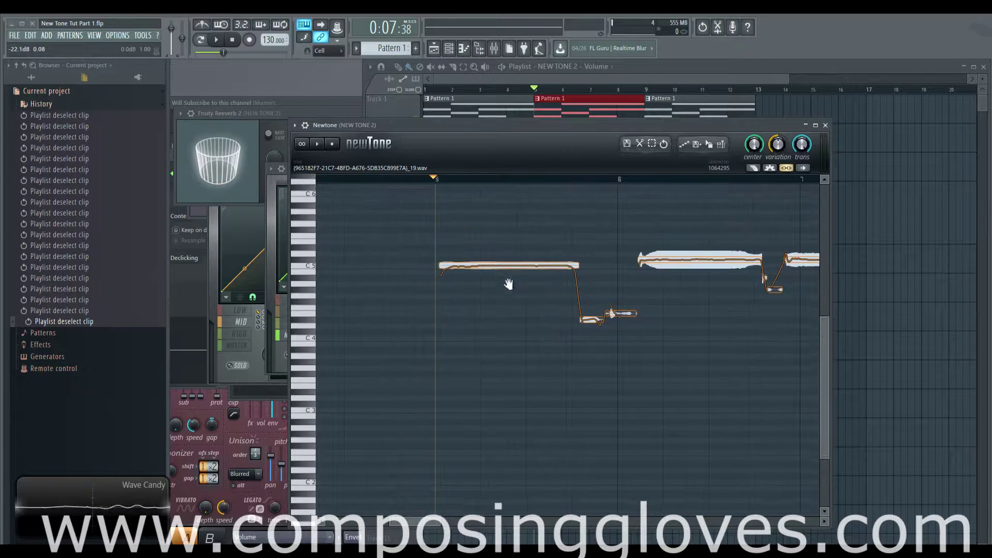
scroll(508, 283, up, 3)
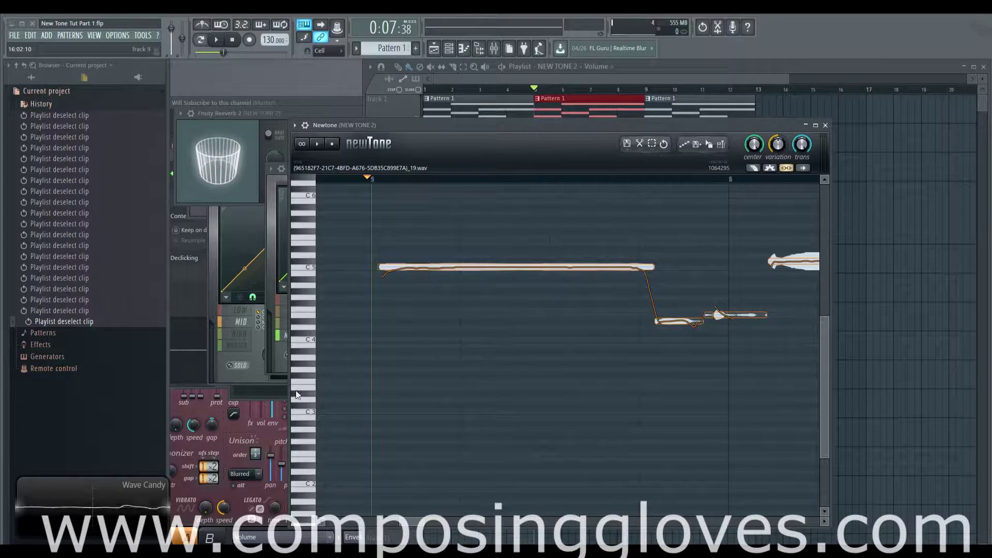
scroll(488, 290, up, 3)
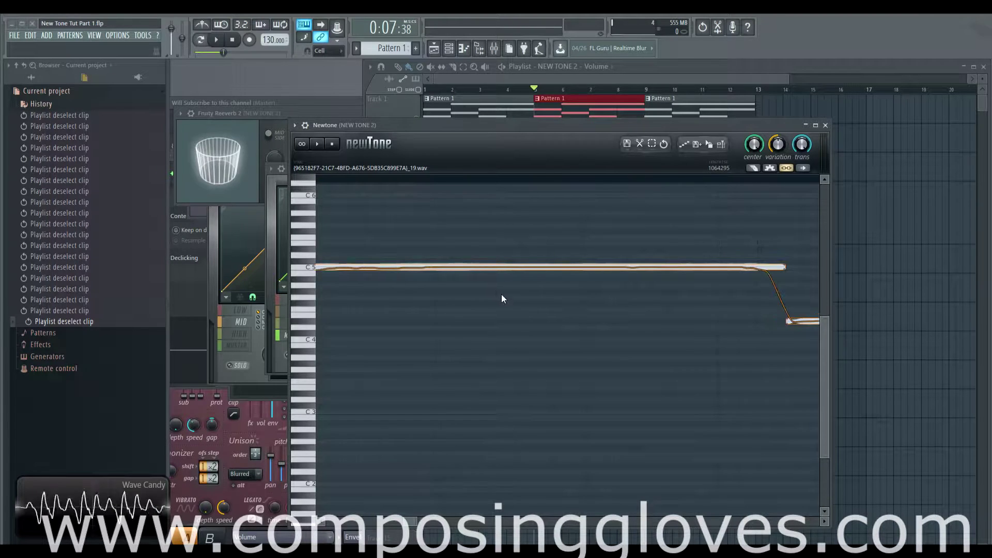
scroll(501, 295, down, 2)
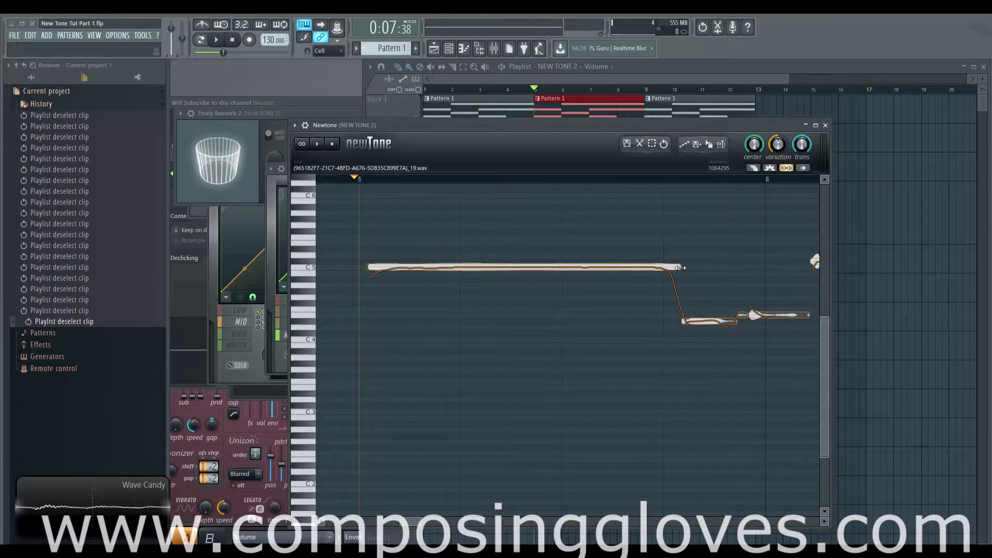
Pull the end of the long C5 note slightly earlier and undo the length change.
scroll(682, 268, up, 2)
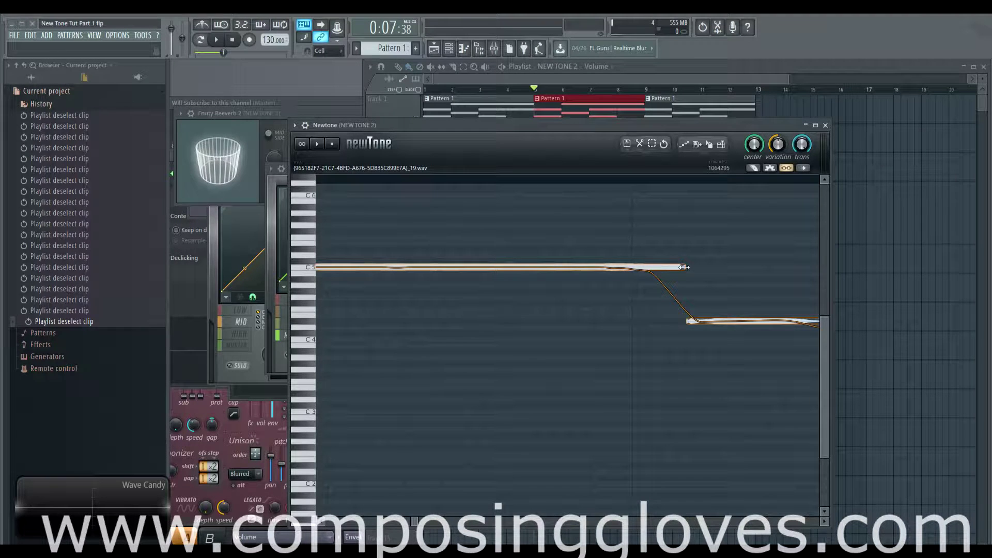
drag(683, 267, 670, 266)
key(ctrl+z)
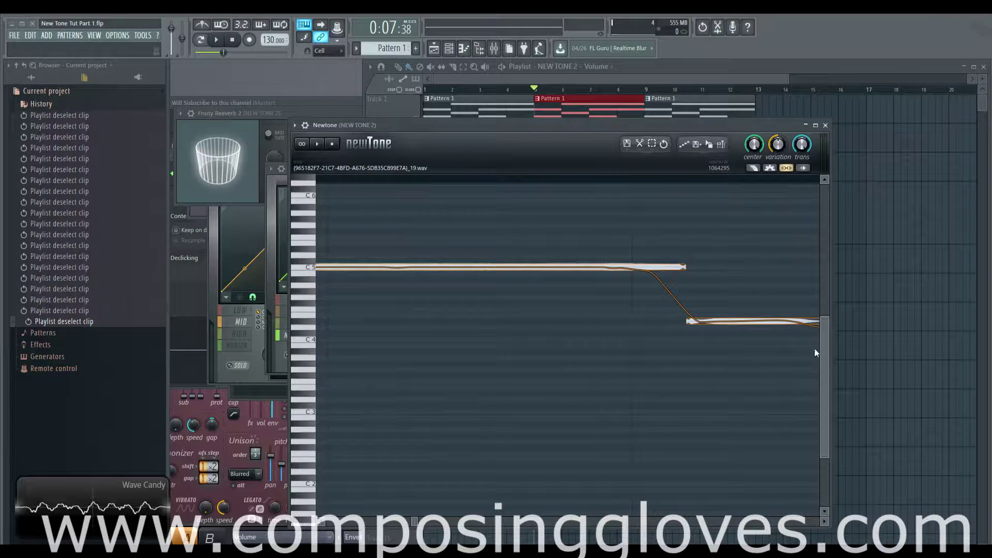
Inspect the long C5 note's pitch curve and the short notes following it between bars 5 and 6.
scroll(686, 274, down, 3)
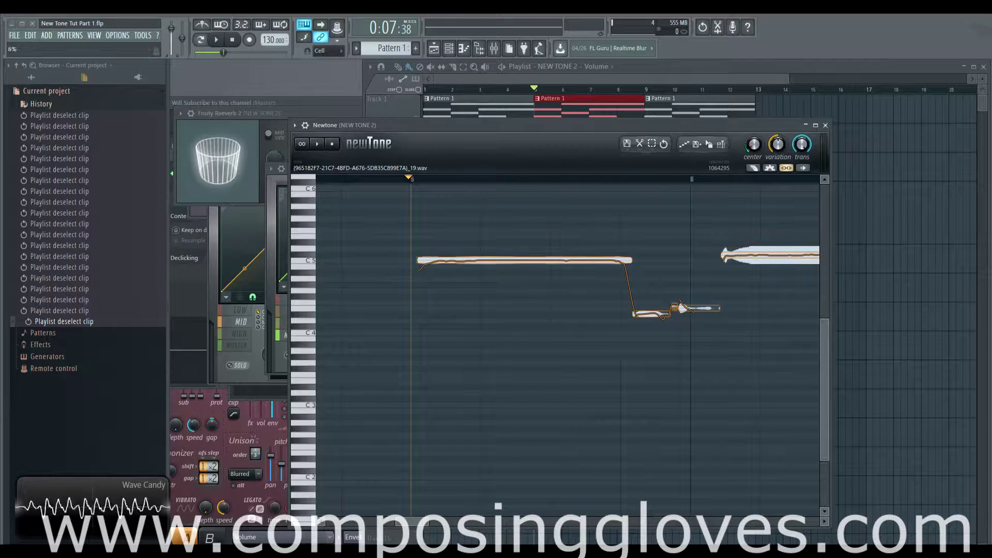
scroll(599, 261, up, 3)
scroll(595, 259, up, 1)
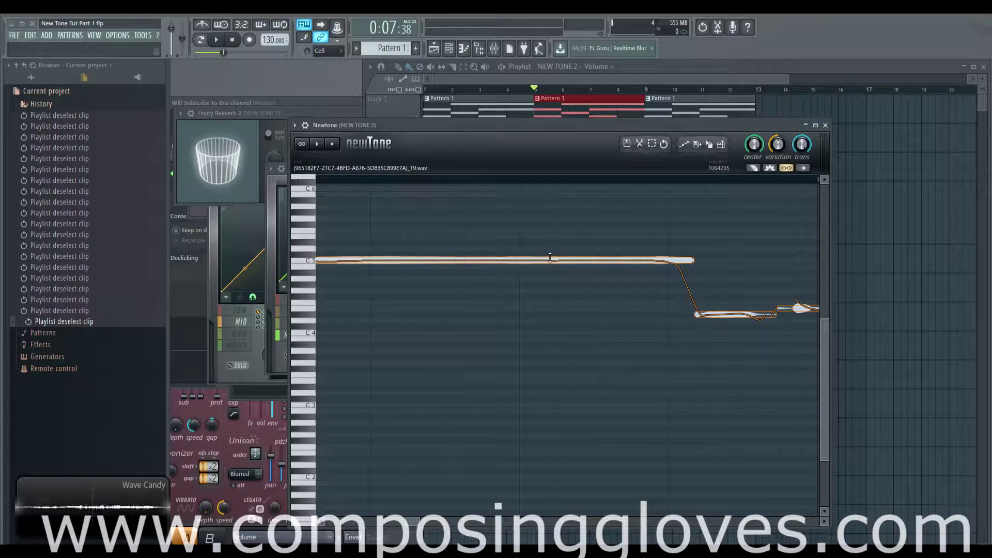
scroll(547, 260, up, 2)
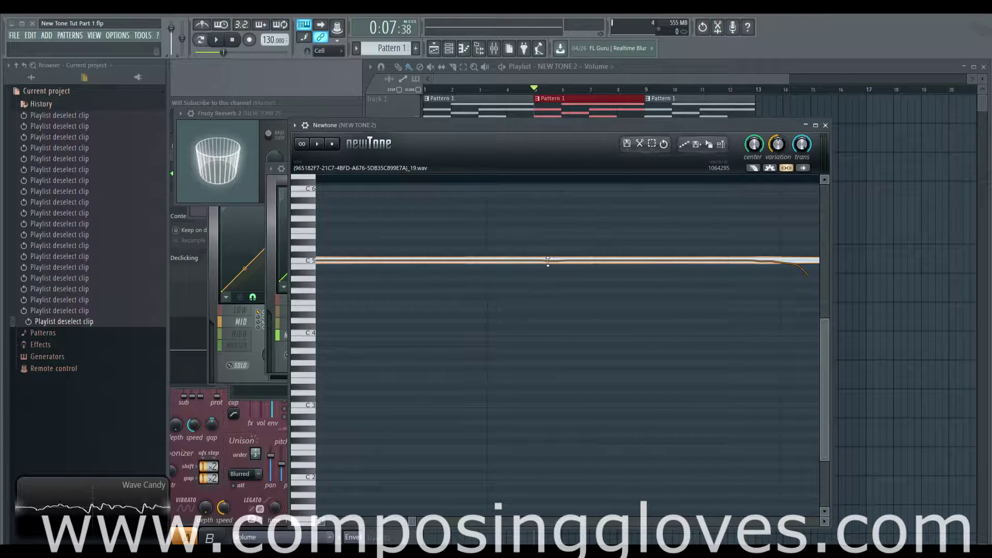
drag(674, 261, 376, 227)
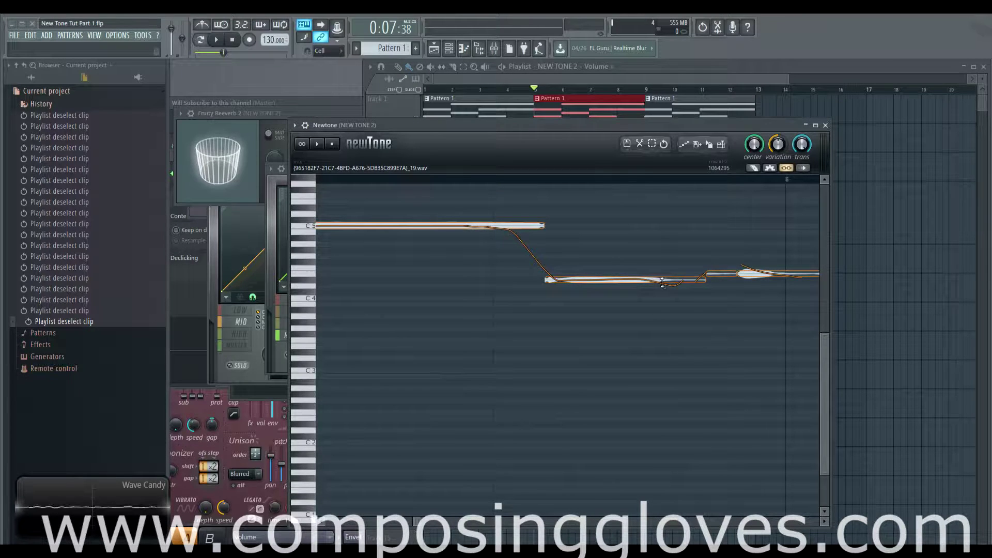
scroll(578, 251, down, 2)
scroll(577, 251, down, 4)
scroll(483, 326, up, 3)
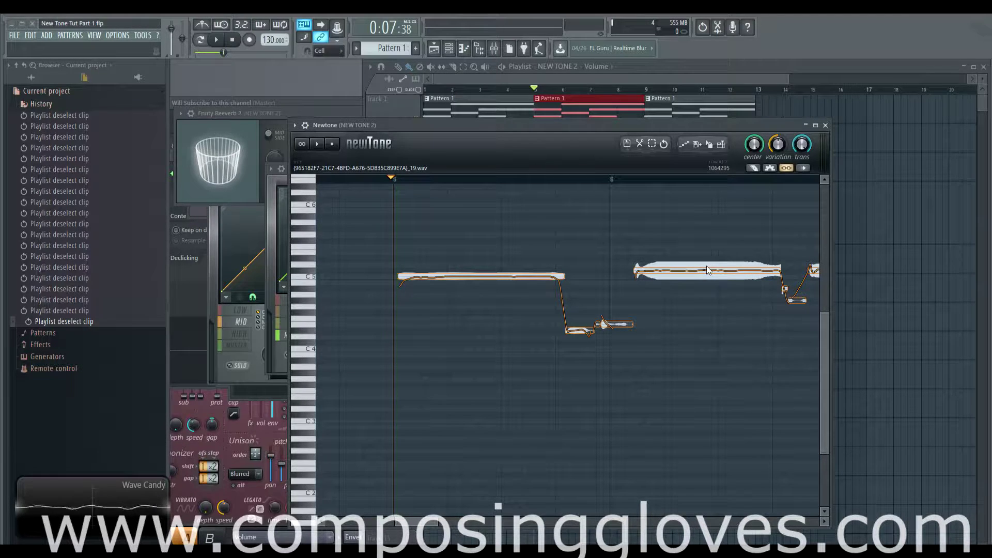
Raise the Variation control, bring it down to its minimum, and audition the vocal from bar 5.
drag(777, 144, 777, 129)
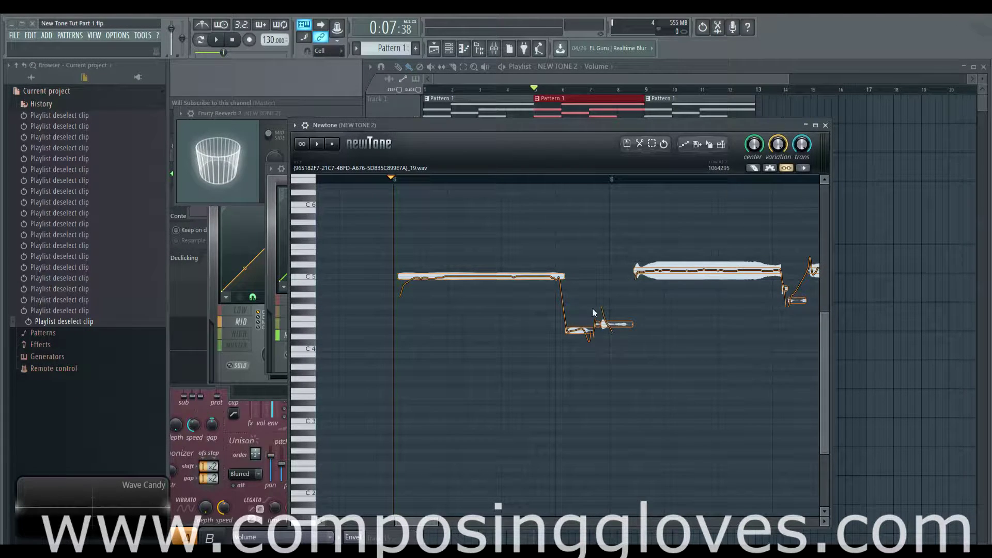
drag(768, 147, 768, 170)
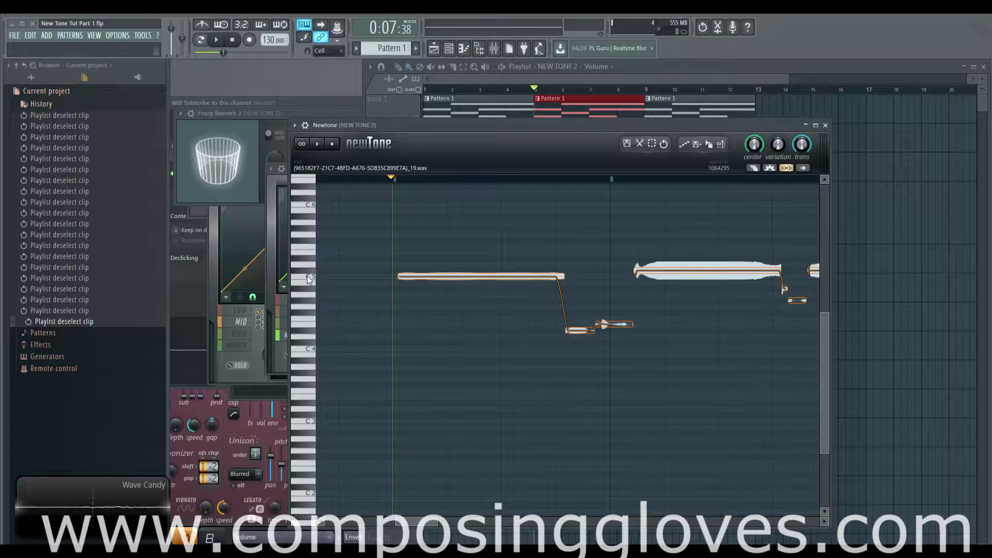
key(space)
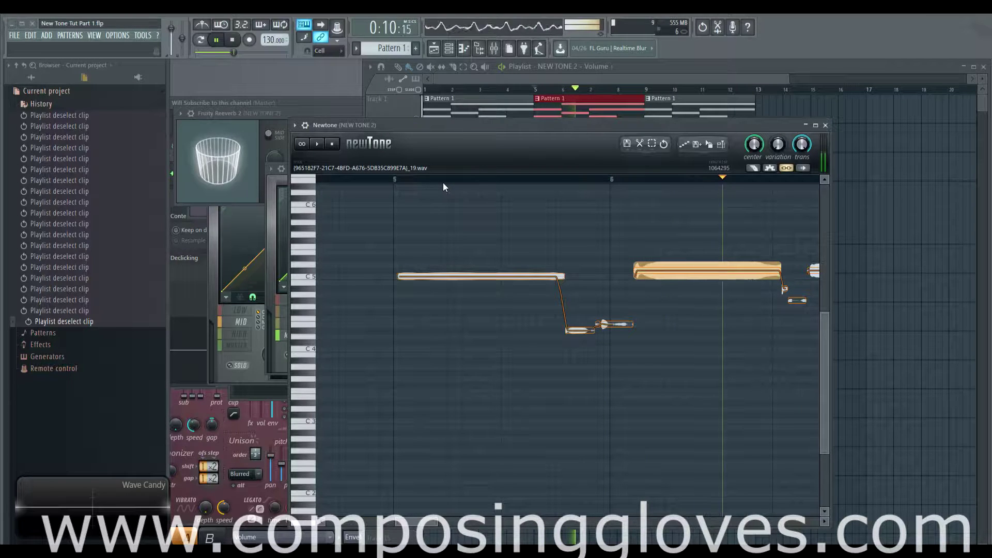
key(space)
Shift the long C#5 note after bar 6 down 2 semitones to B4 and audition the vocal.
drag(723, 270, 723, 283)
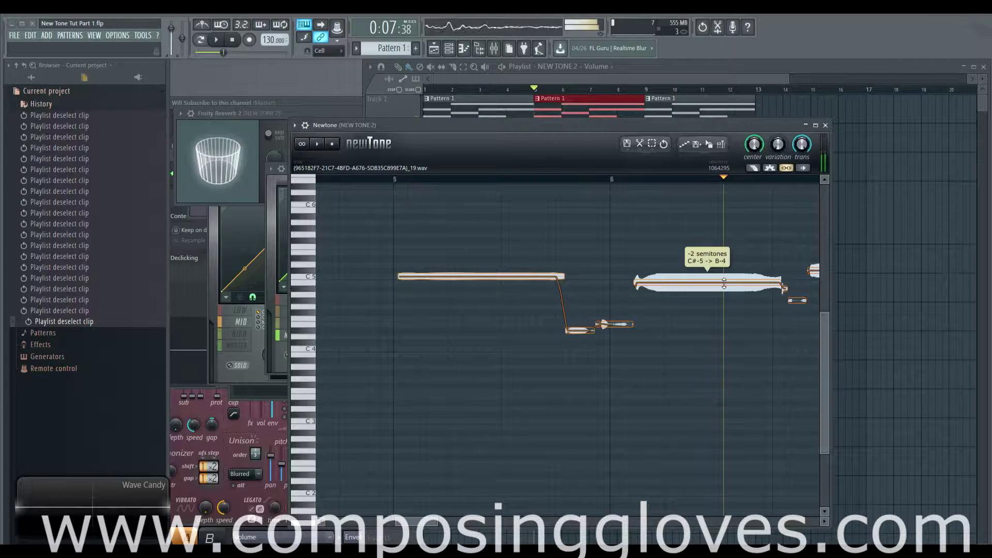
key(space)
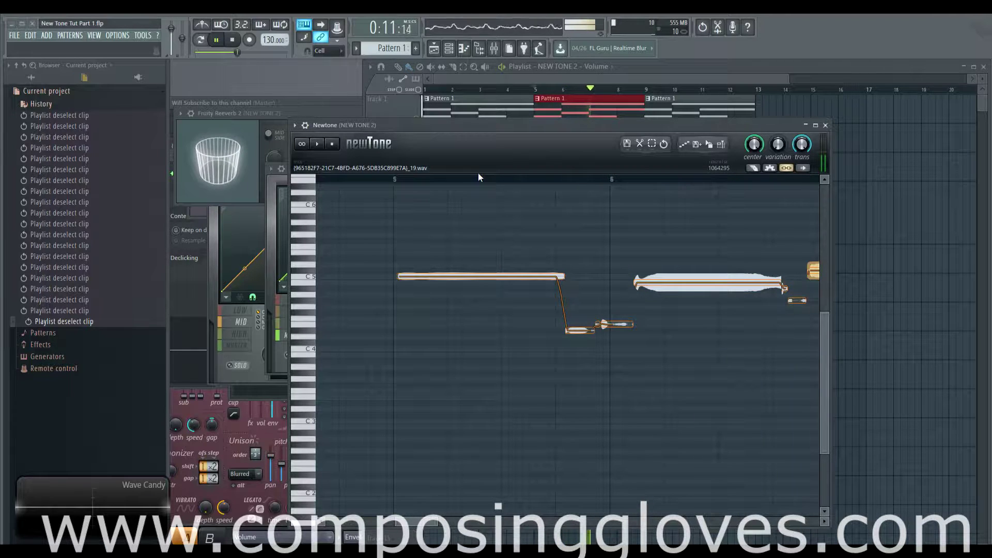
key(space)
Shift the C#5 note at bar 7 down 1 semitone to C5 and audition the vocal from bar 5.
drag(678, 245, 678, 252)
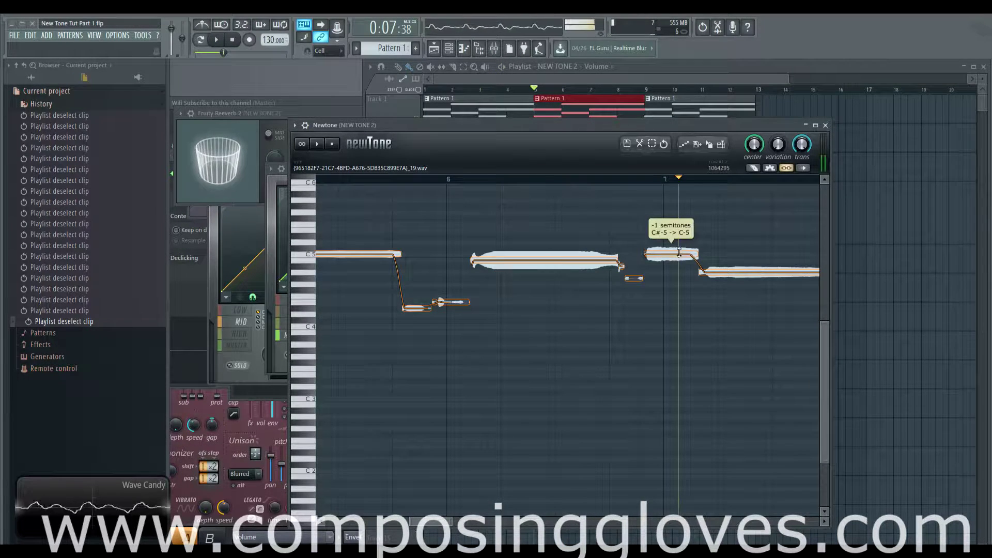
scroll(525, 219, left, 3)
click(339, 180)
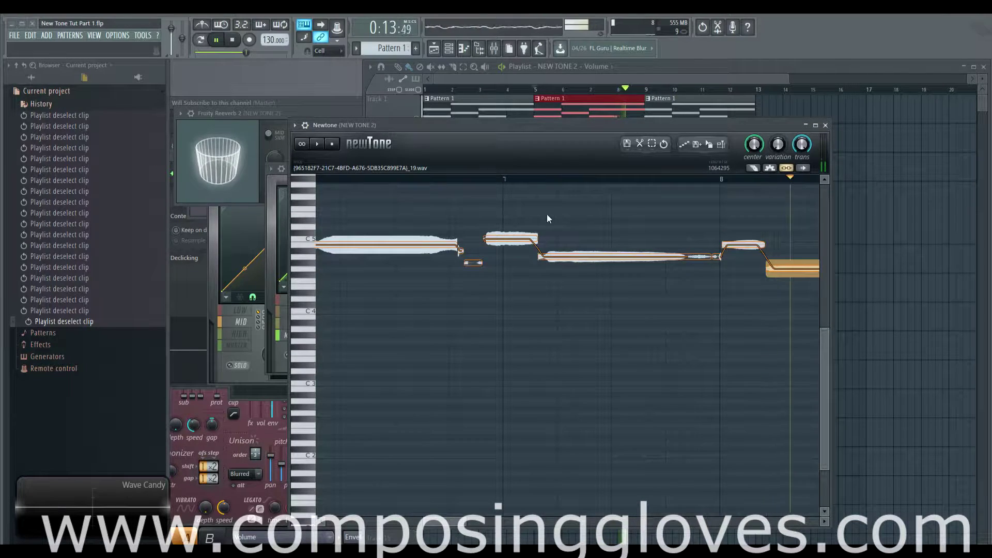
key(space)
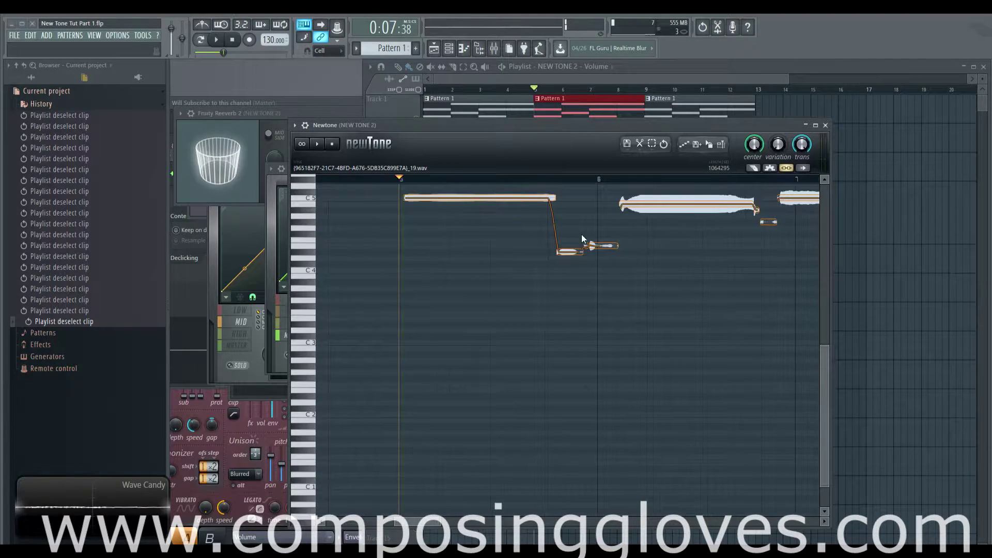
Set Variation to 50% to bring back some natural pitch movement in the vocal notes.
scroll(582, 239, up, 3)
ctrl+scroll(573, 233, down, 2)
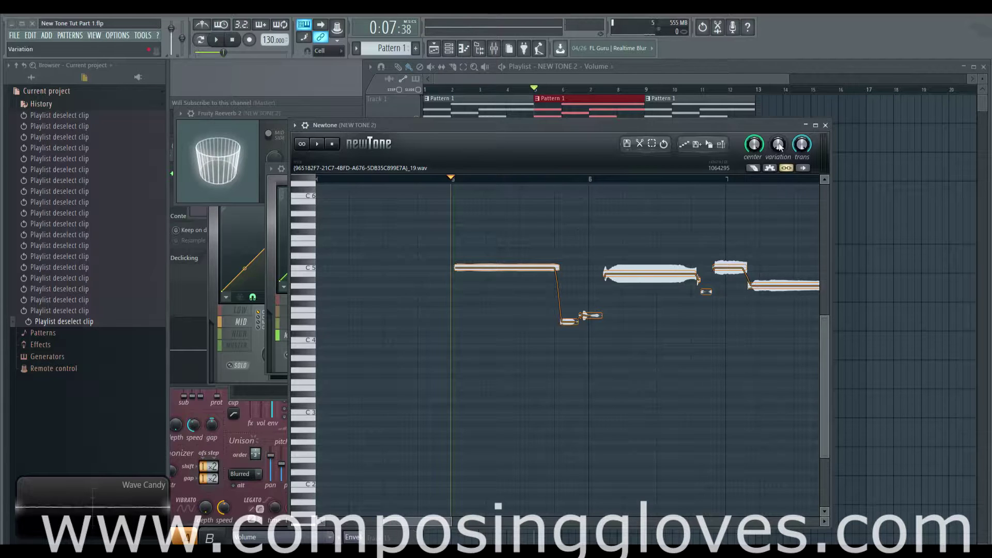
drag(779, 147, 781, 155)
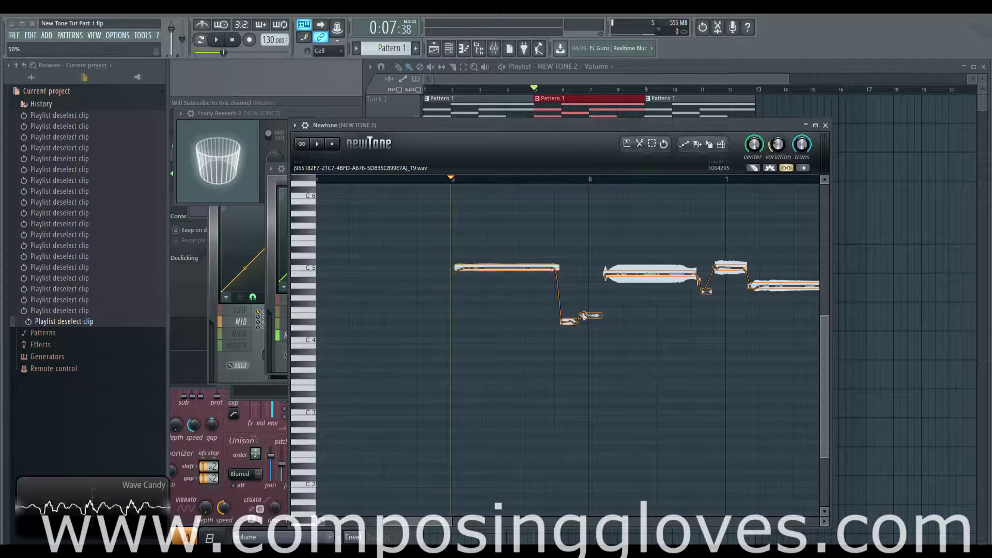
ctrl+scroll(593, 217, up, 2)
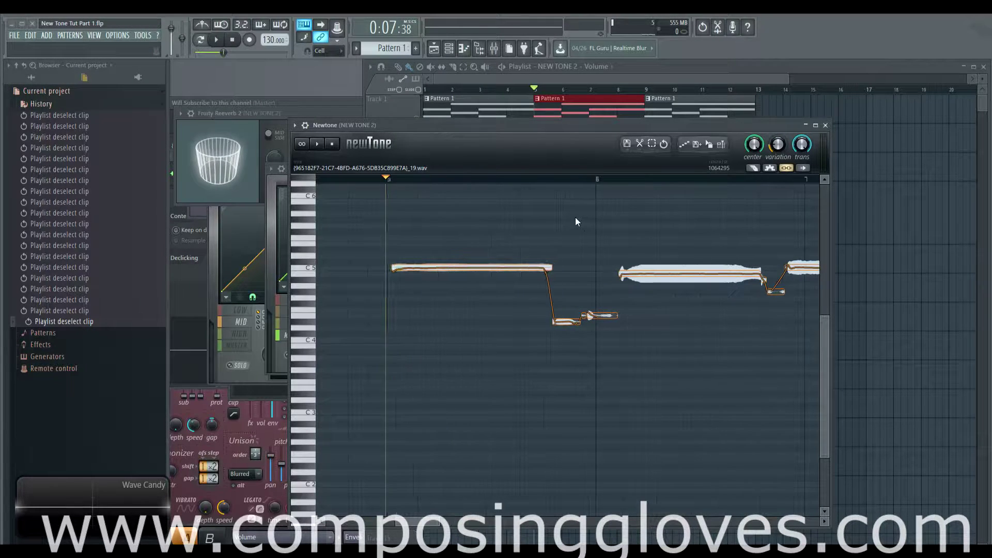
Audition the vocal from bar 5 with its restored pitch movement.
key(space)
key(space)
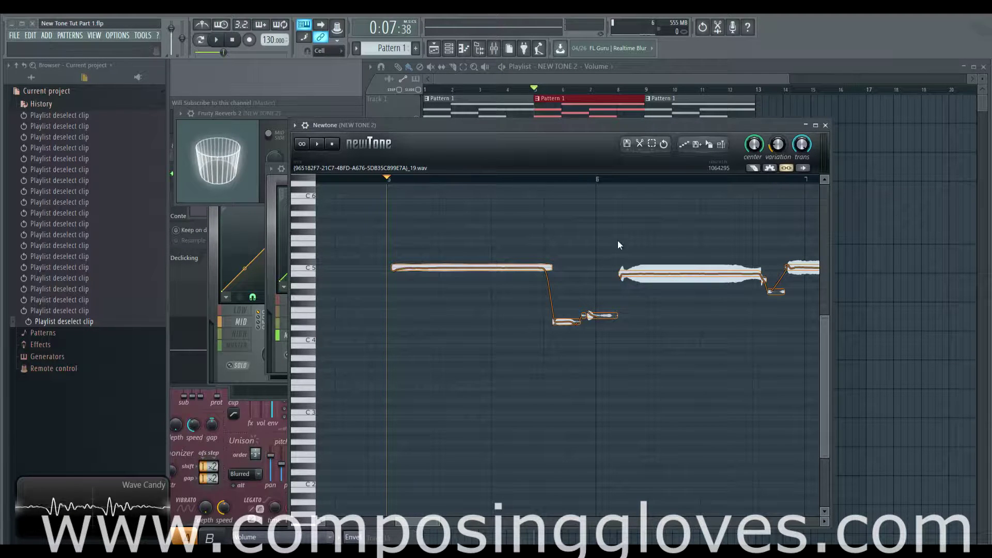
scroll(469, 260, up, 3)
scroll(671, 199, down, 5)
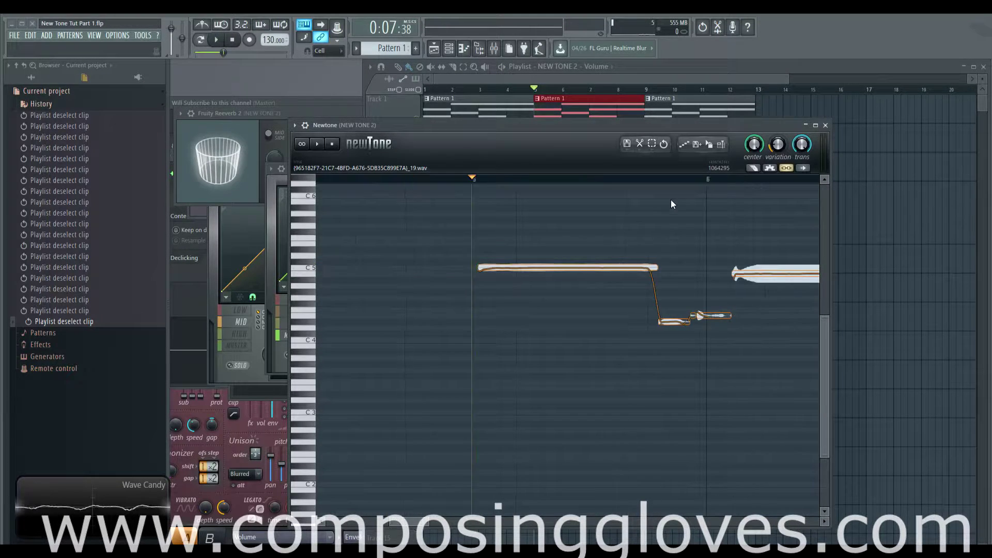
Turn on scrolling to follow the cursor and play the vocal from bar 5 to demonstrate the view tracking.
click(802, 169)
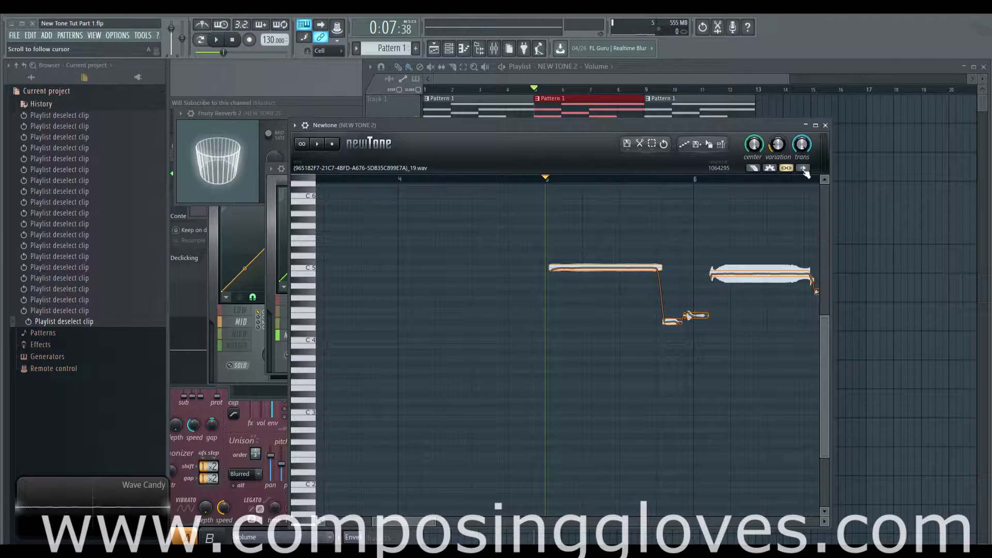
click(803, 169)
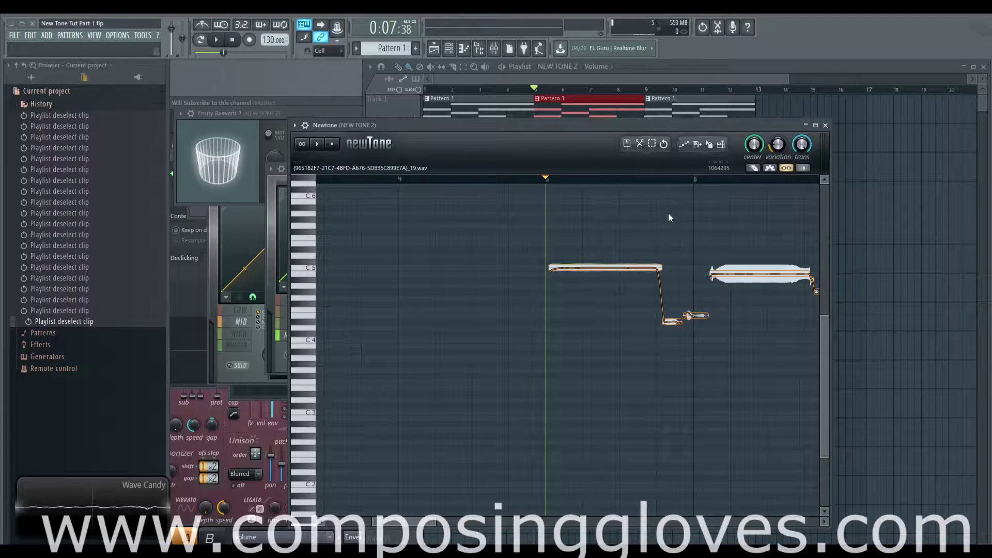
scroll(617, 234, up, 1)
scroll(617, 235, up, 3)
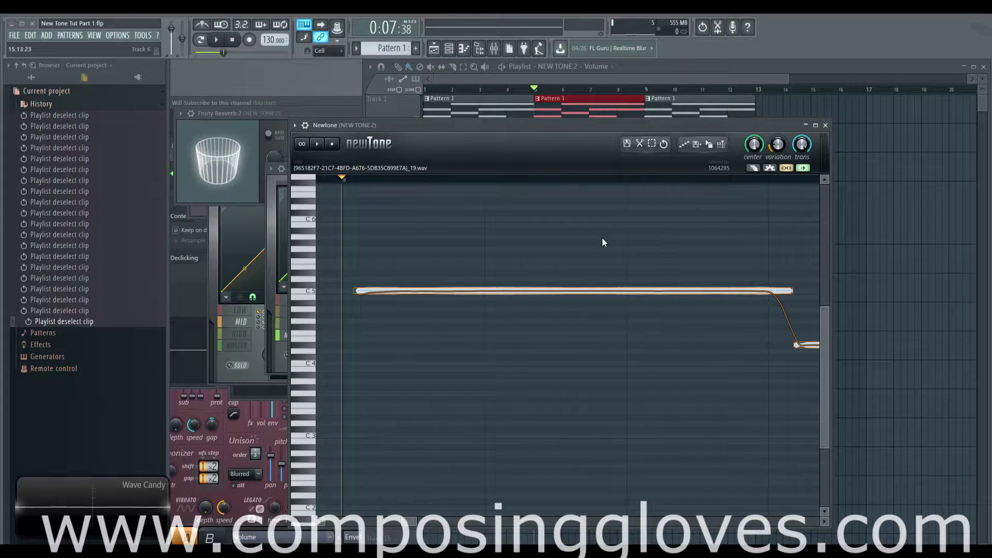
key(space)
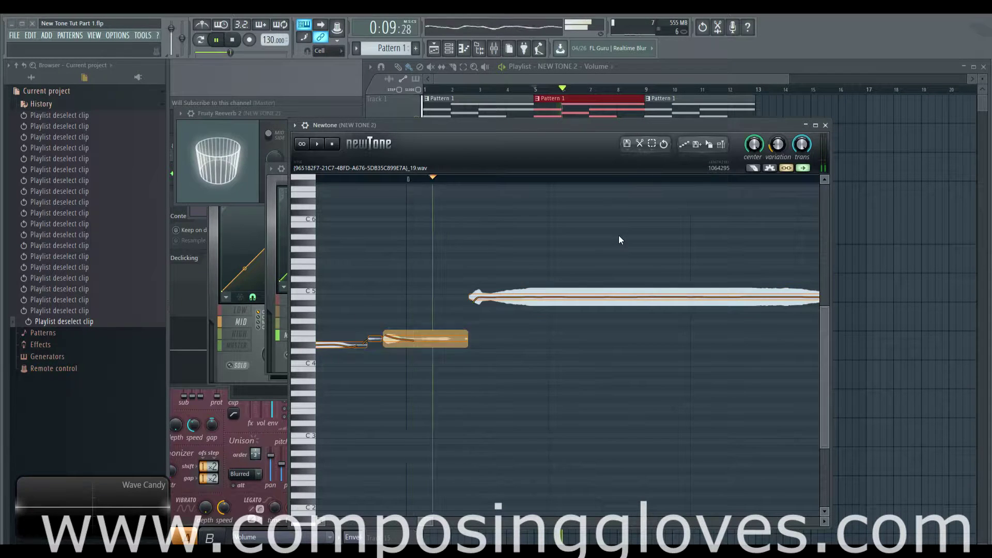
key(space)
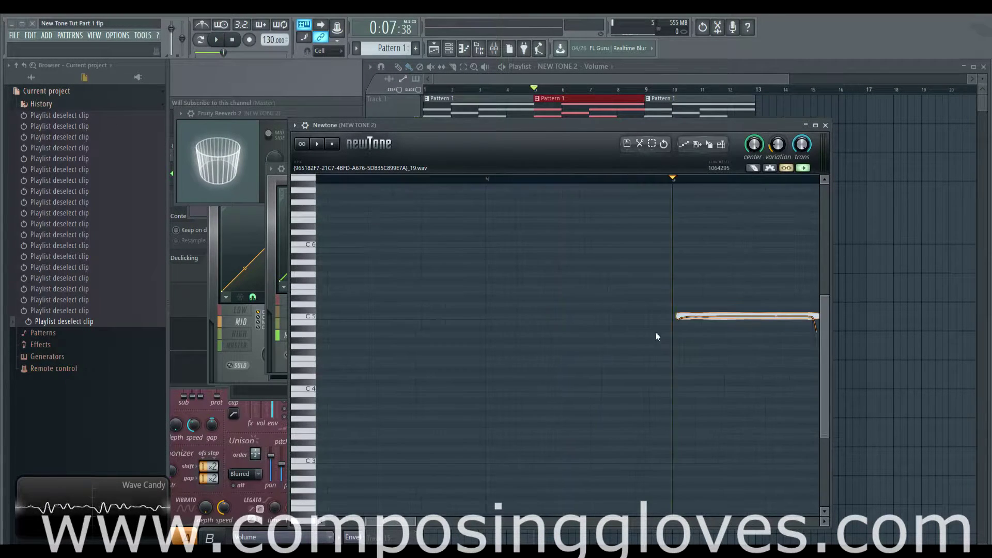
Turn off scrolling to follow the cursor and play the vocal from bar 5 with a fixed view.
scroll(656, 336, down, 6)
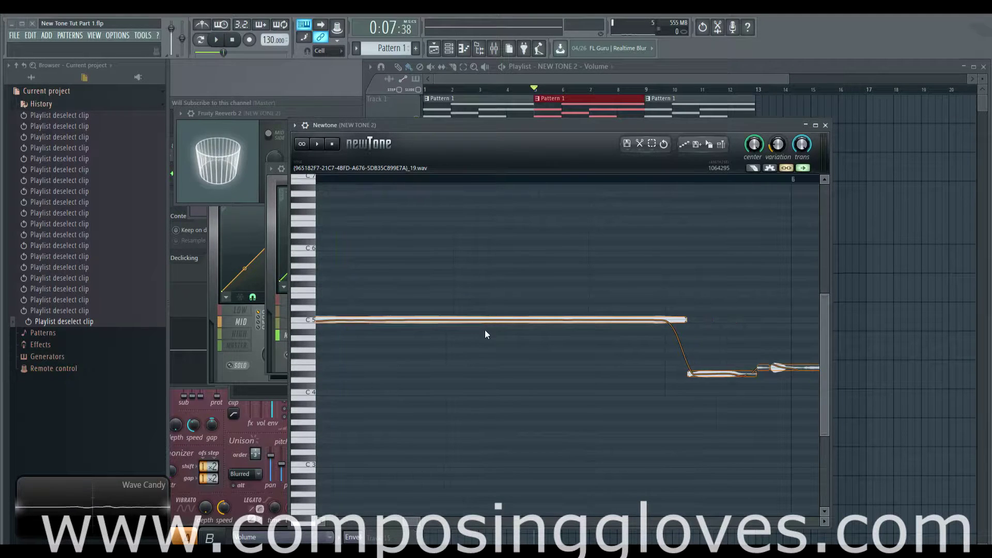
scroll(485, 333, up, 3)
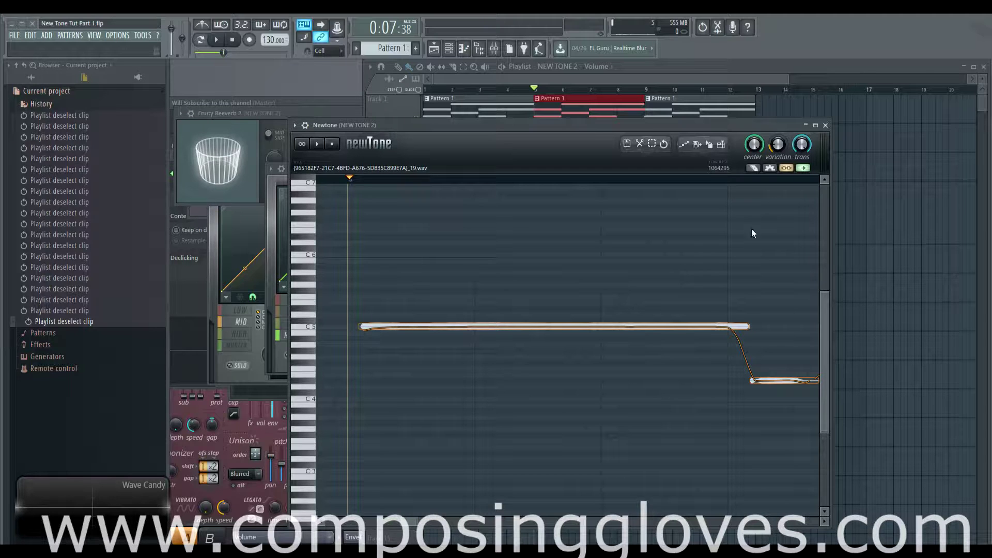
click(803, 168)
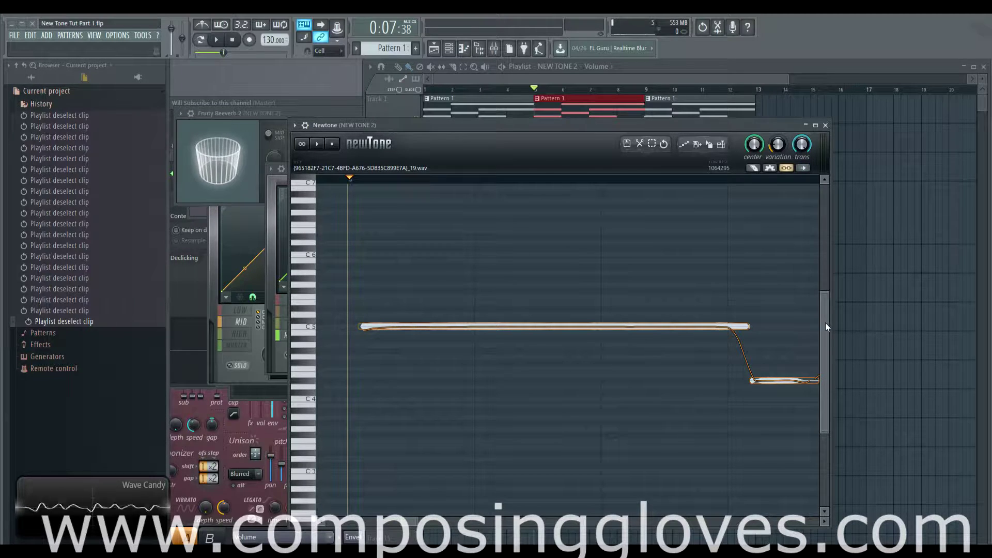
key(space)
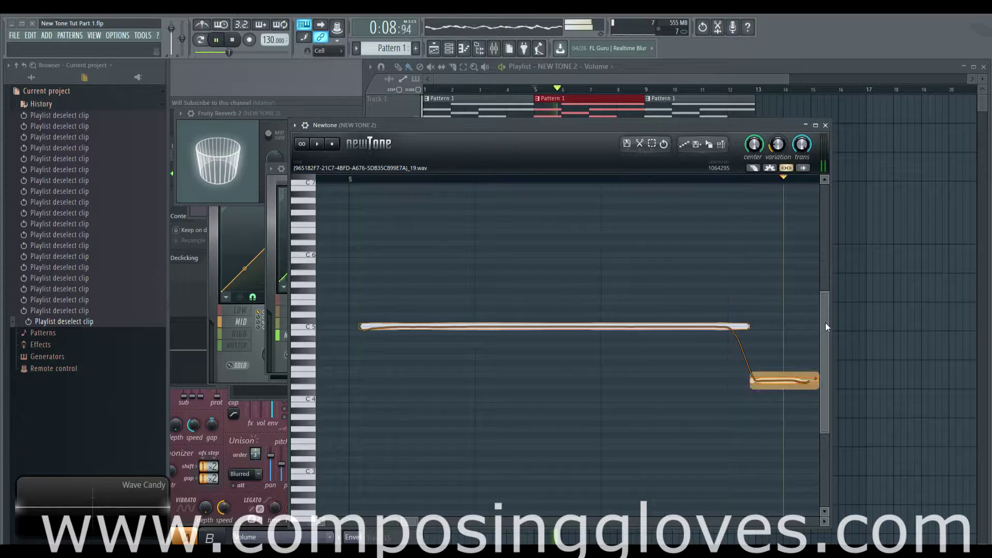
key(space)
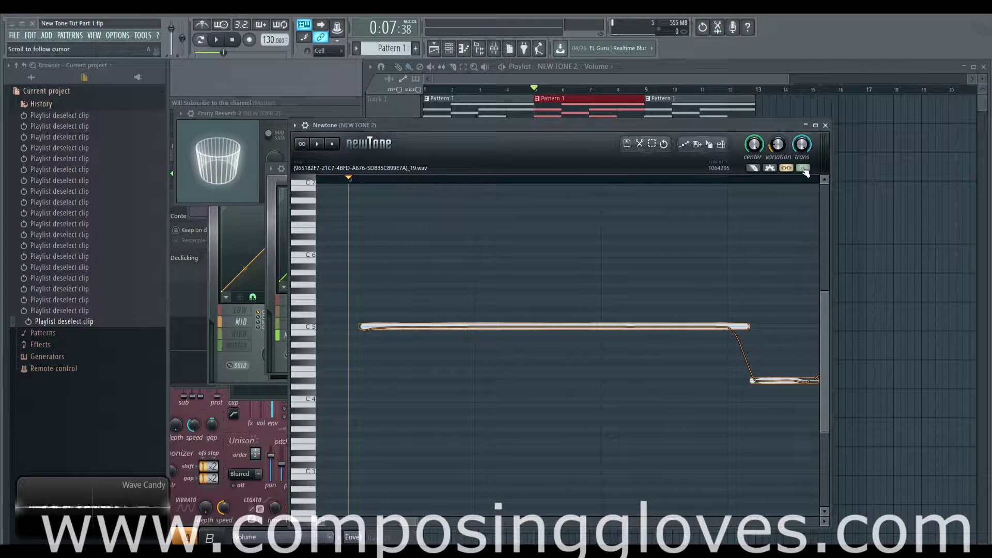
Try to slice the long C5 note after bar 5 using the Slice tool.
scroll(561, 334, up, 3)
scroll(560, 330, down, 3)
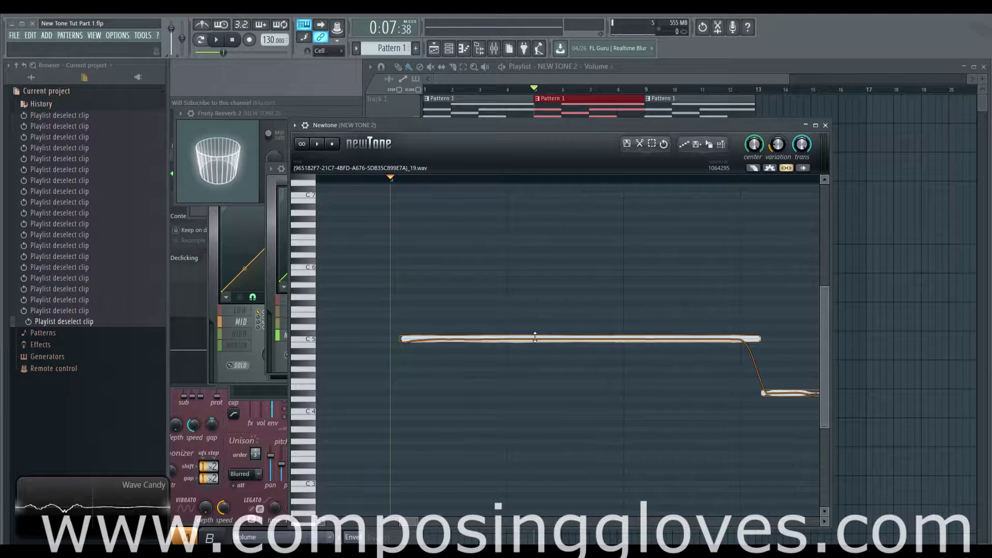
click(448, 339)
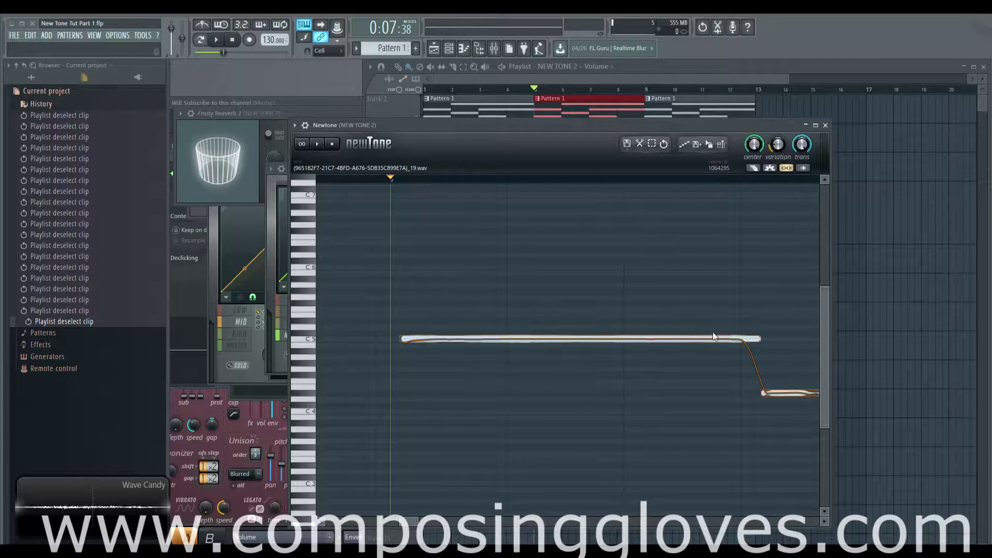
click(753, 168)
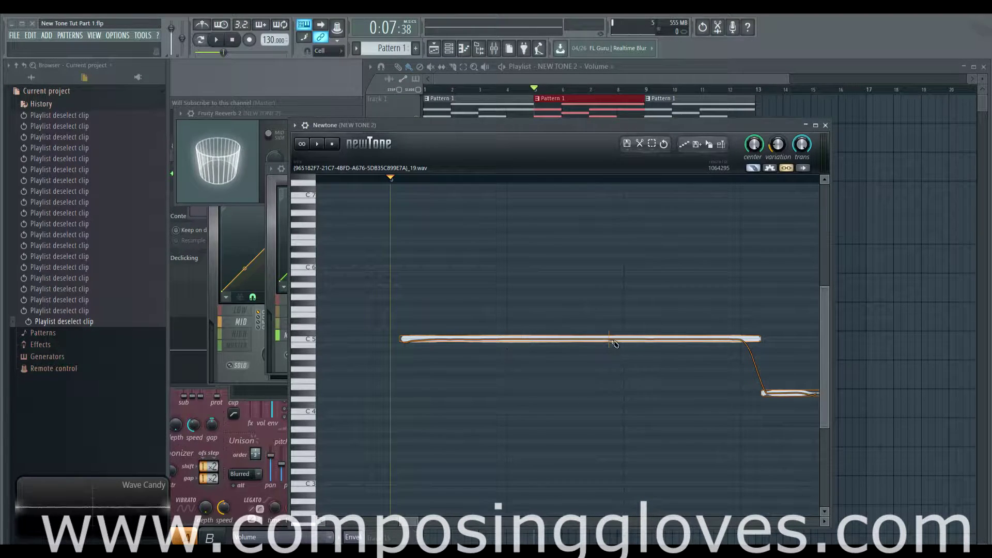
click(639, 340)
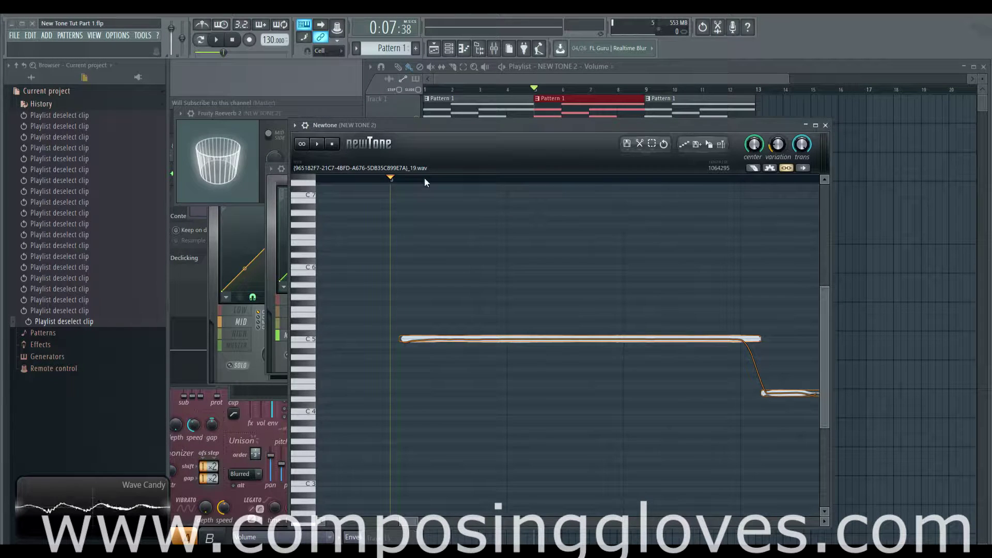
Audition the long C5 note from bar 5.
click(402, 177)
key(space)
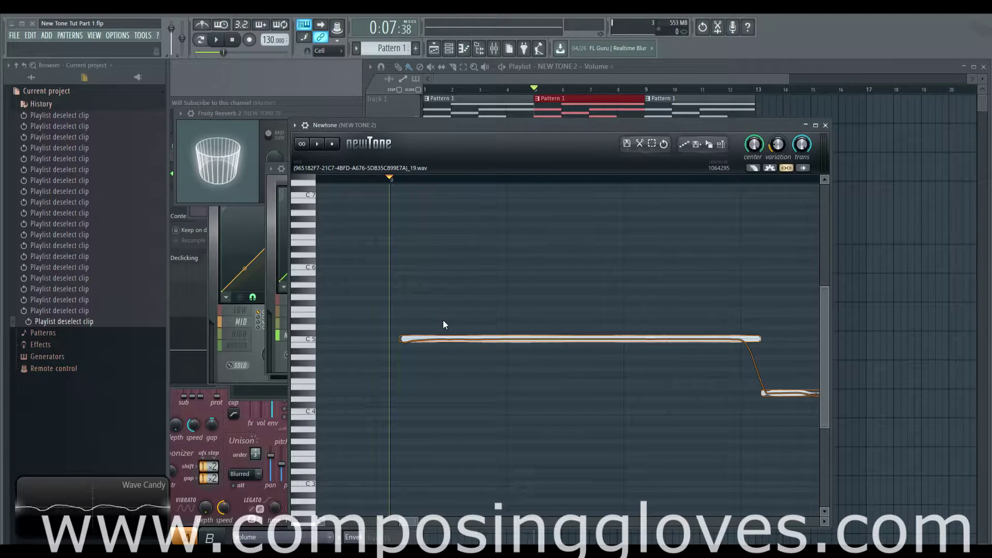
key(space)
key(space)
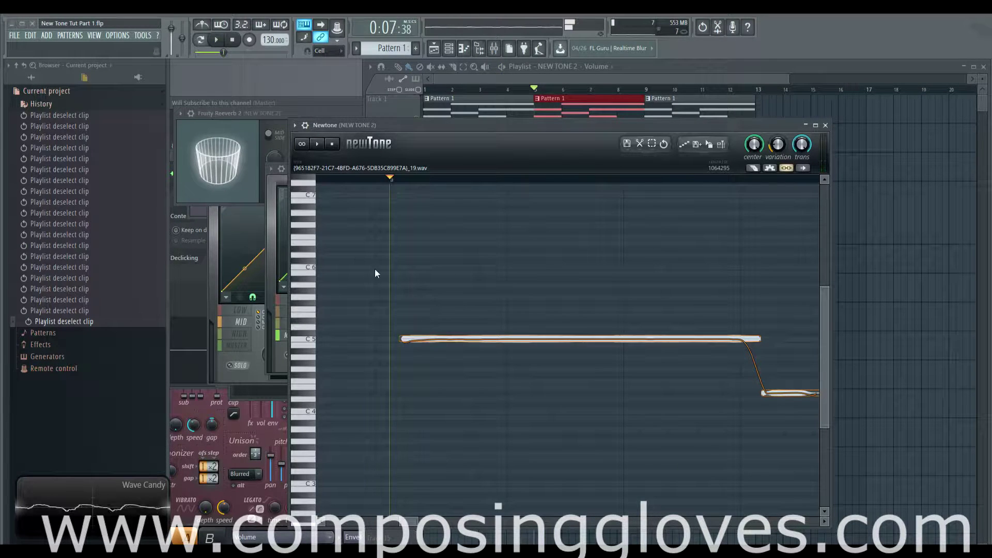
key(space)
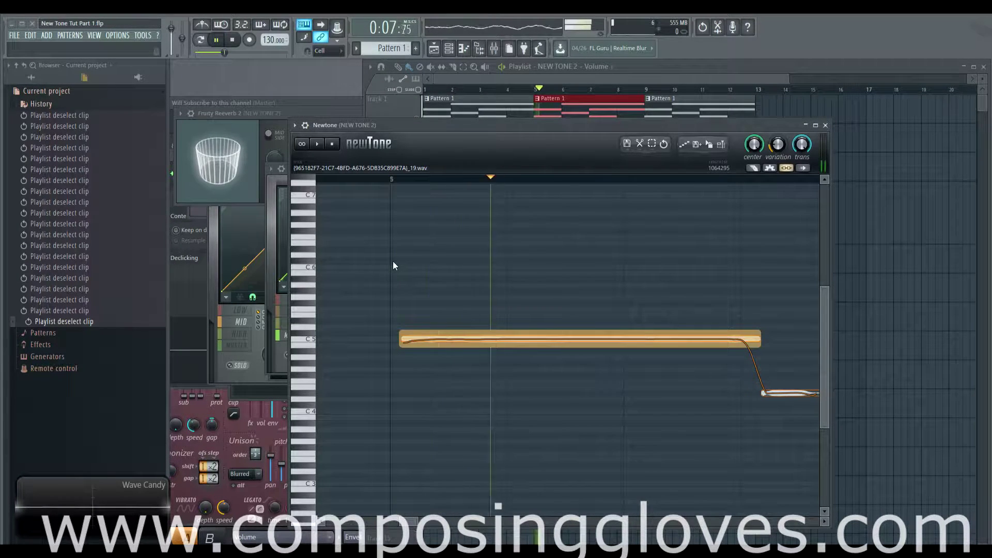
key(space)
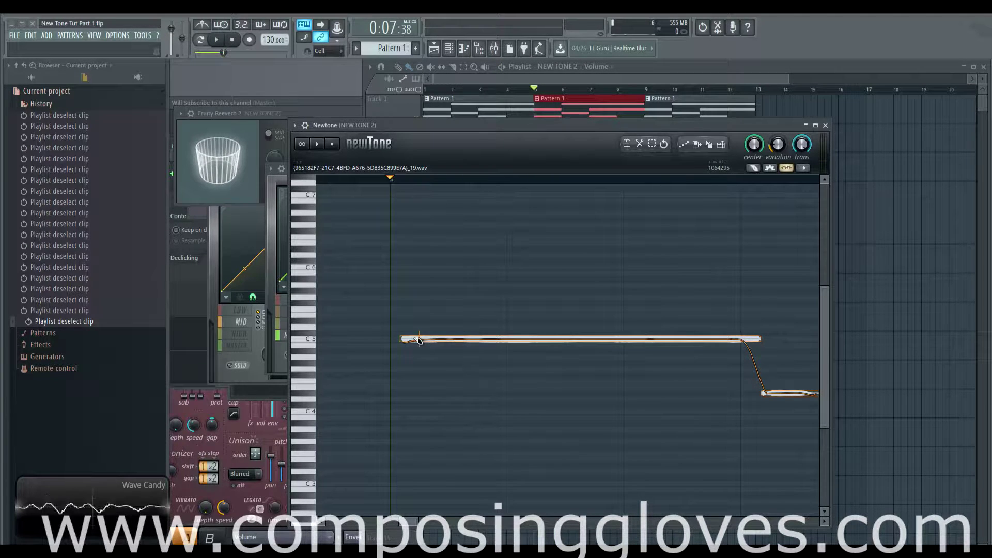
Slice the long C5 note after bar 5 into many short segments along its whole length.
click(420, 339)
click(449, 340)
click(477, 340)
click(506, 339)
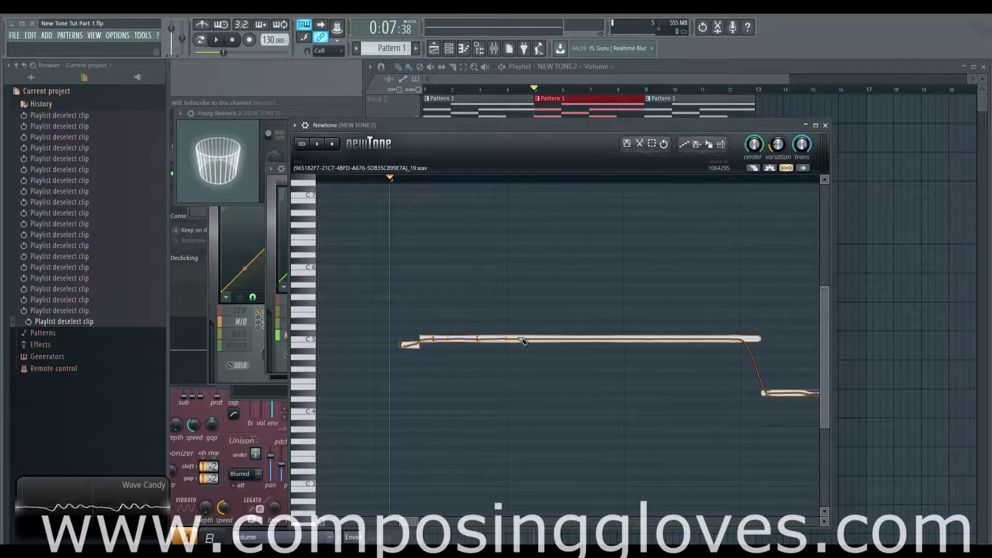
click(521, 339)
click(551, 340)
click(565, 340)
click(580, 340)
click(609, 340)
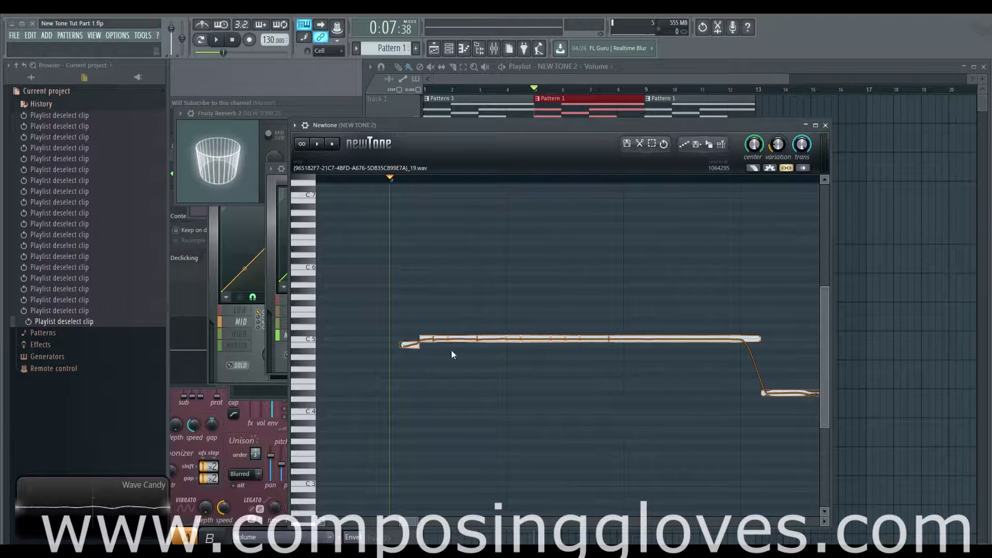
click(653, 340)
click(697, 340)
click(725, 340)
click(739, 340)
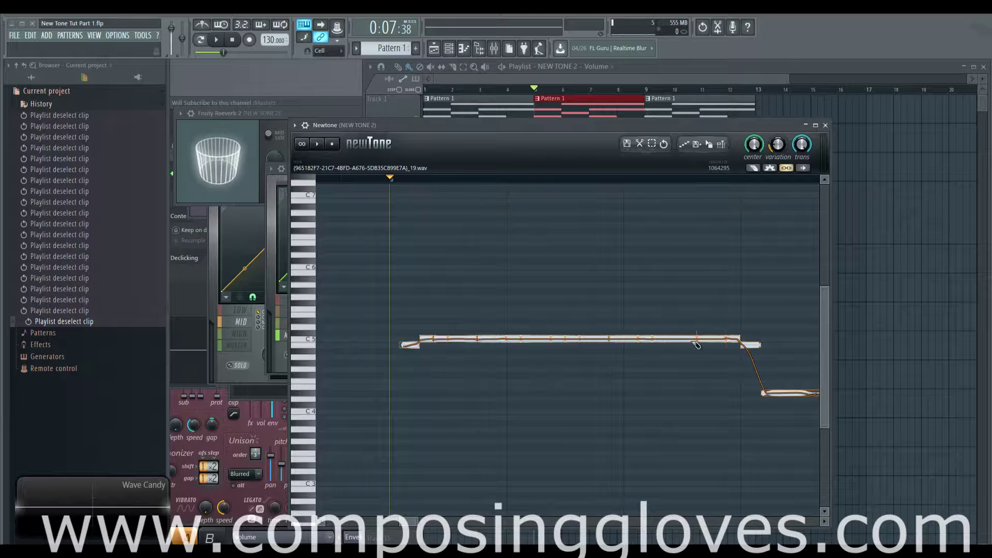
click(682, 341)
click(667, 341)
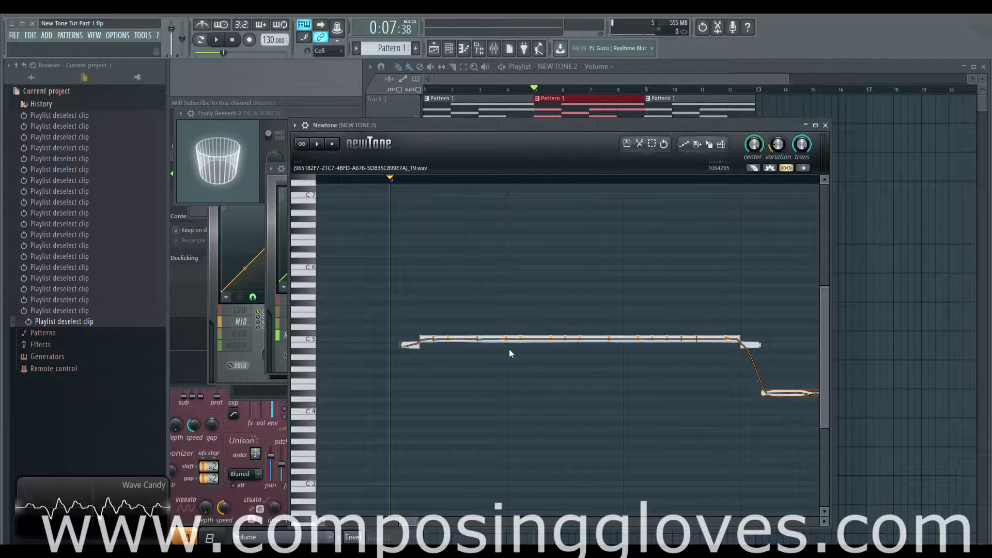
Raise the Variation control, bring it down to 0%, and audition the sliced note from bar 5.
drag(777, 145, 777, 132)
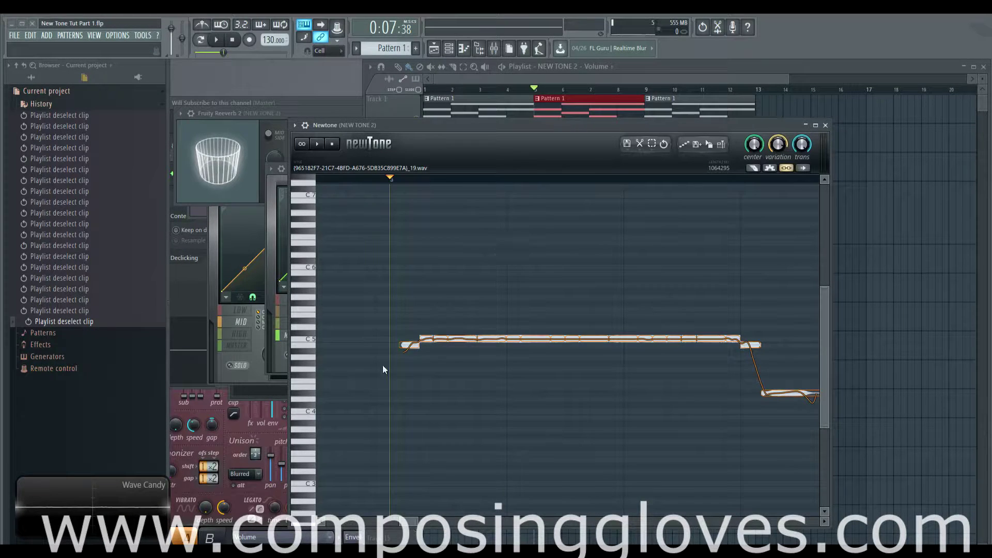
click(410, 344)
drag(788, 147, 788, 176)
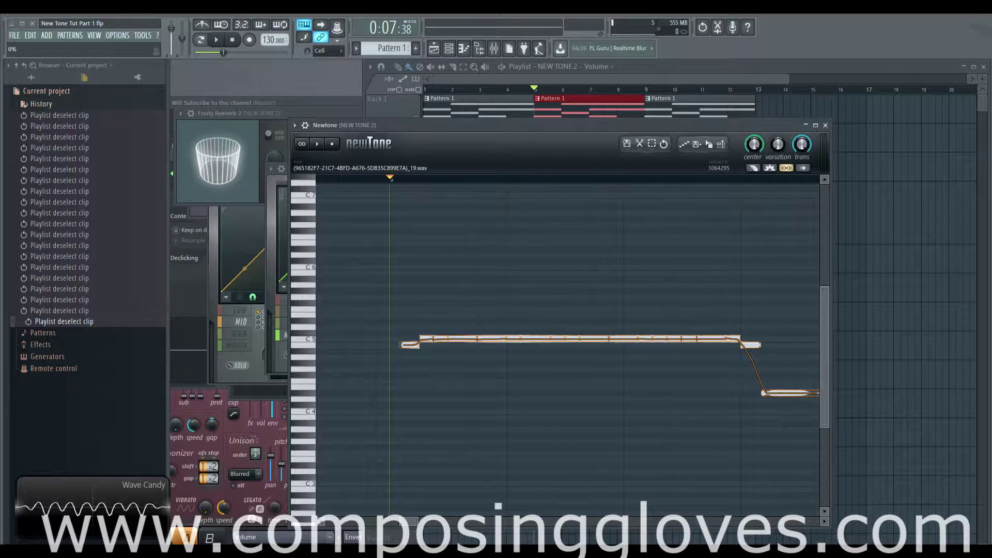
key(space)
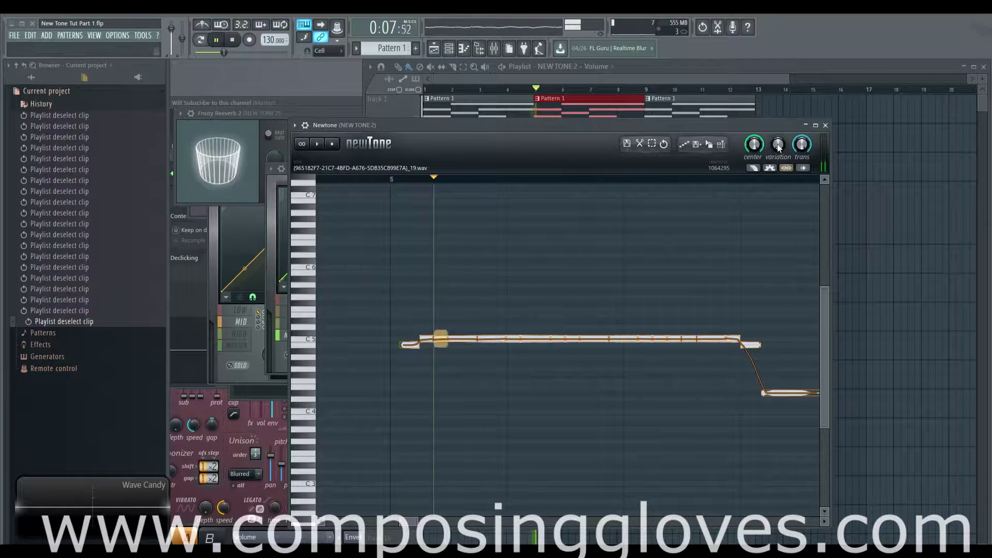
key(space)
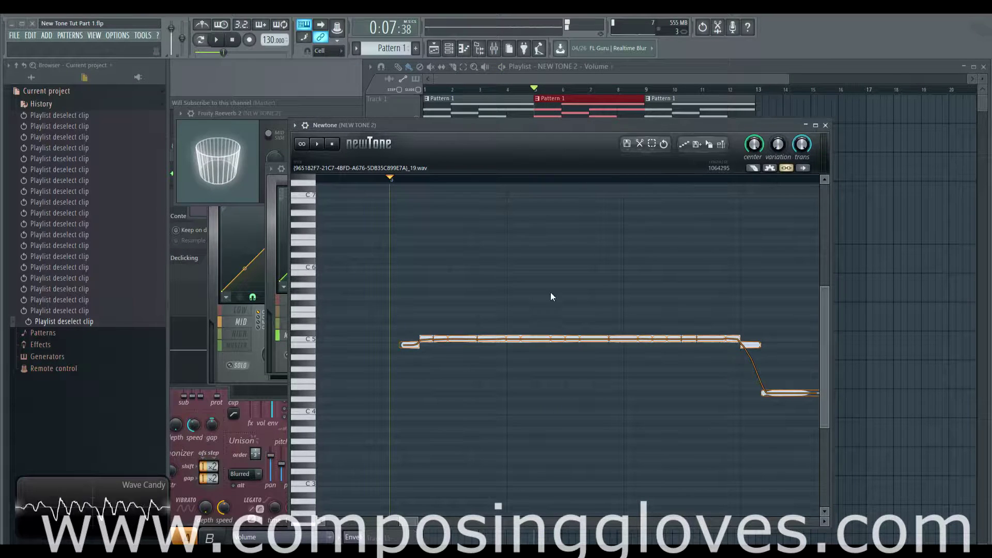
Undo the slices made in the long C5 note after bar 5.
click(664, 146)
click(664, 146)
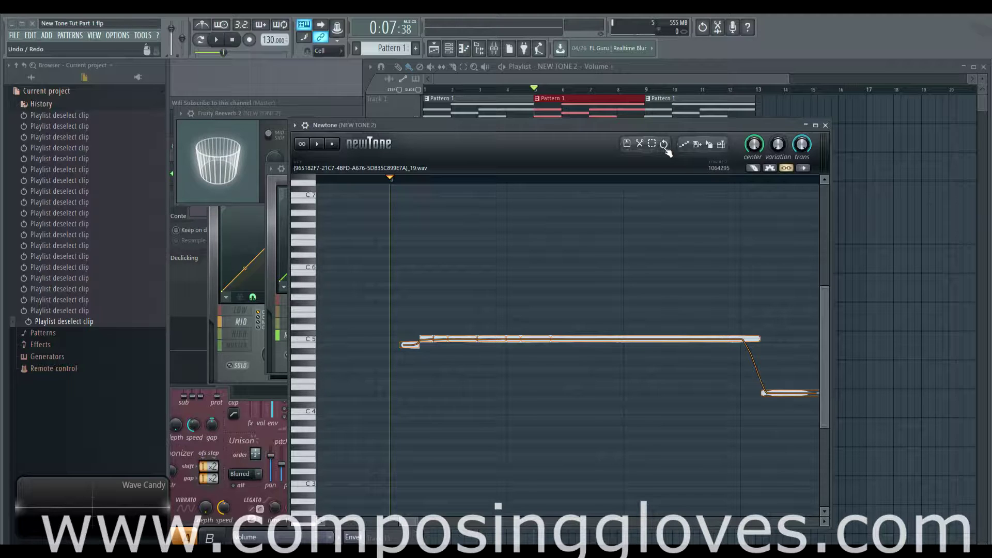
click(664, 146)
click(664, 146)
click(664, 146)
click(664, 145)
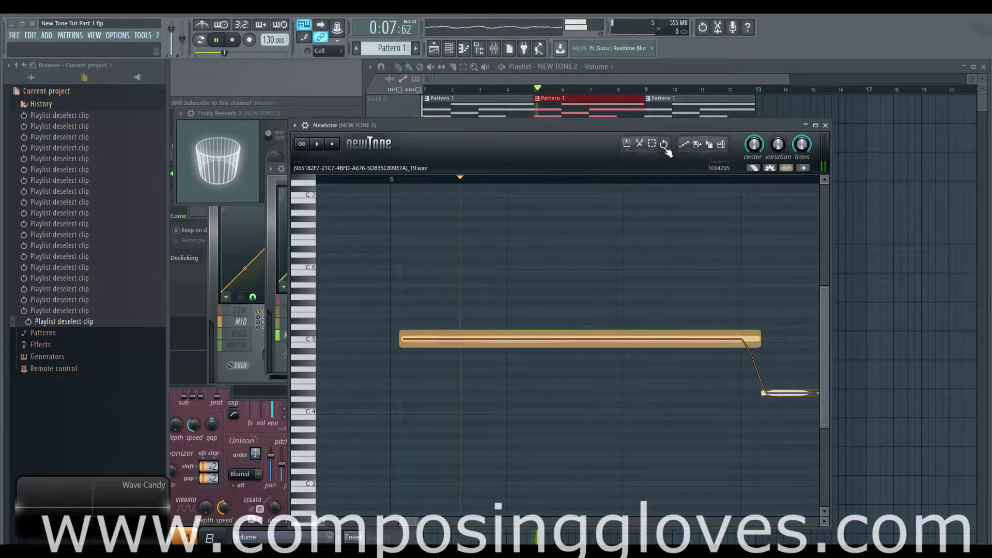
Audition the unsliced C5 note from bar 5 for comparison.
key(space)
key(space)
key(space)
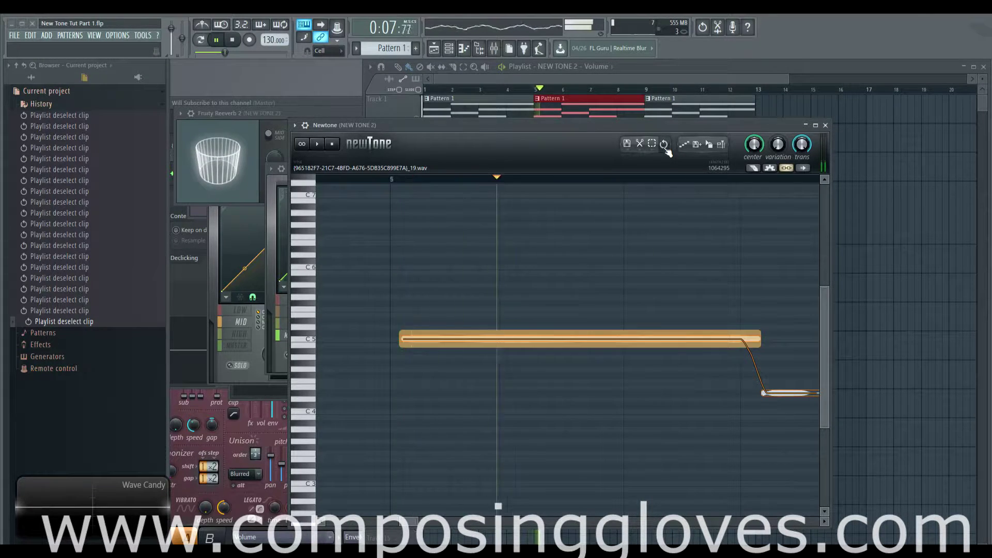
key(space)
Slice the long note after bar 5 into many short segments, moving its first segment up 1 semitone to C5.
double_click(420, 340)
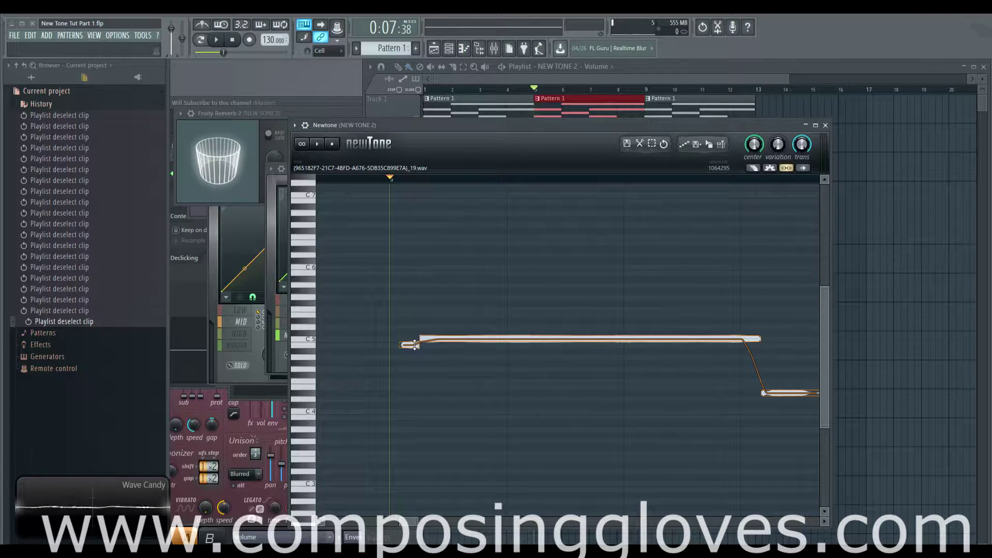
drag(415, 345, 444, 341)
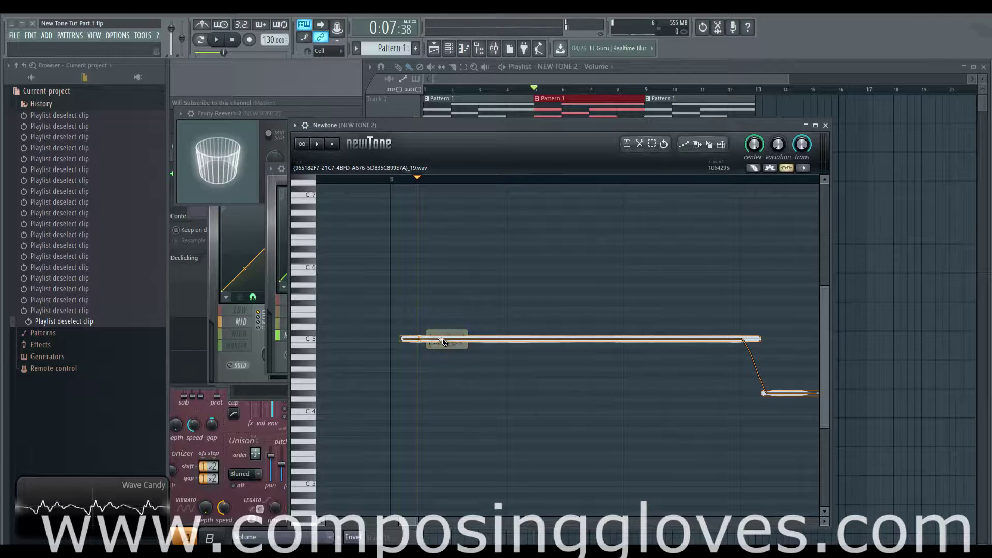
double_click(448, 339)
double_click(463, 339)
double_click(491, 340)
double_click(520, 339)
double_click(551, 339)
double_click(580, 339)
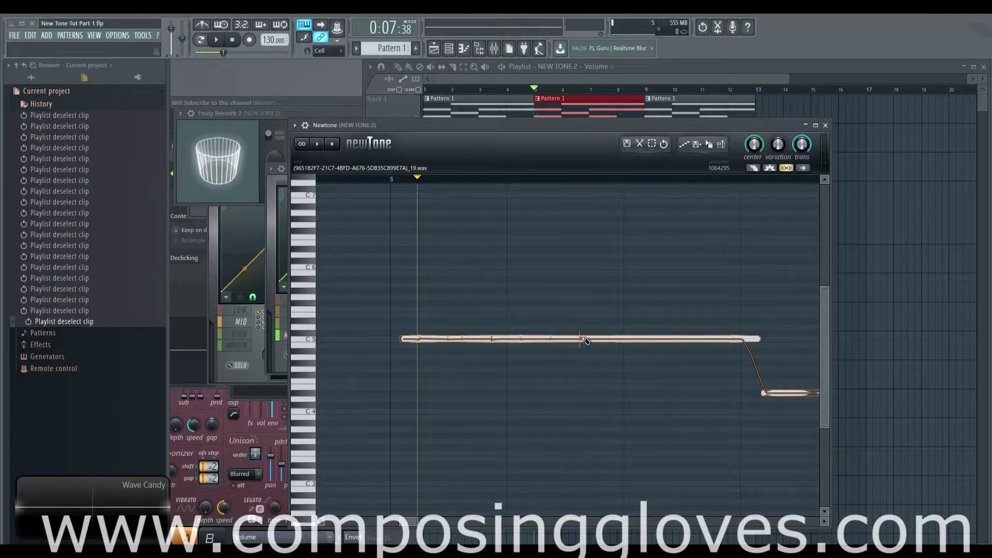
double_click(594, 340)
double_click(623, 339)
double_click(638, 340)
double_click(666, 340)
double_click(681, 339)
double_click(696, 340)
double_click(710, 339)
double_click(725, 340)
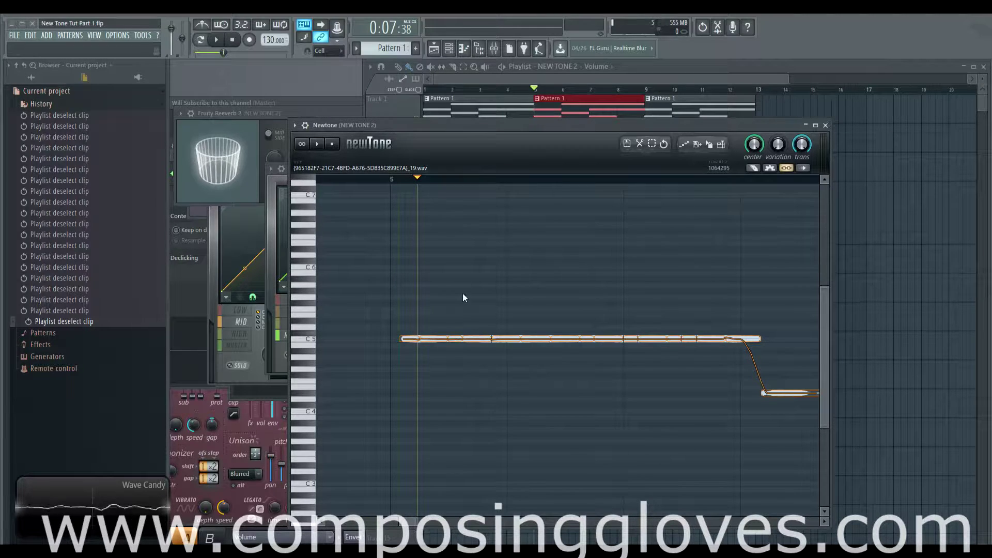
Add more slices near the end of the long C5 note after bar 5 and audition it from bar 5.
click(392, 179)
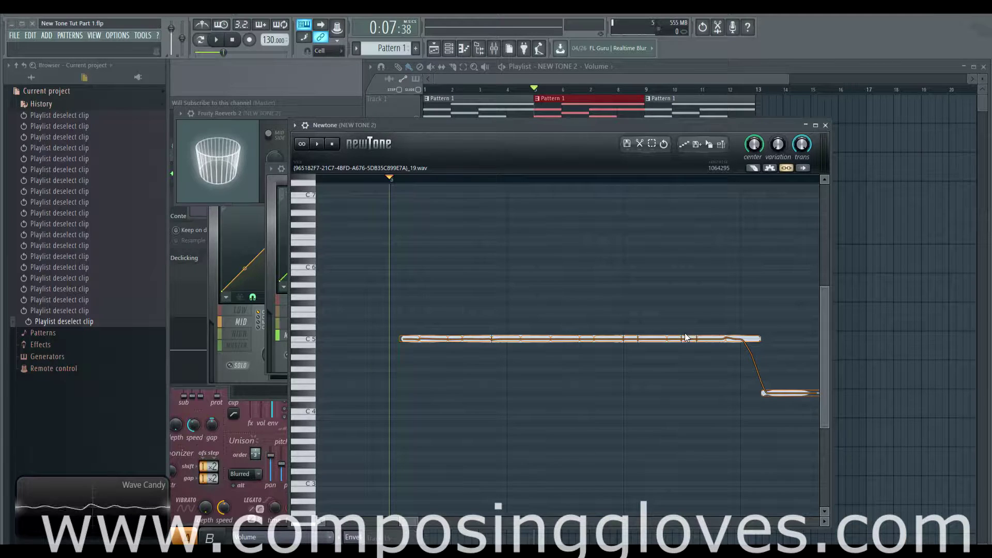
click(652, 338)
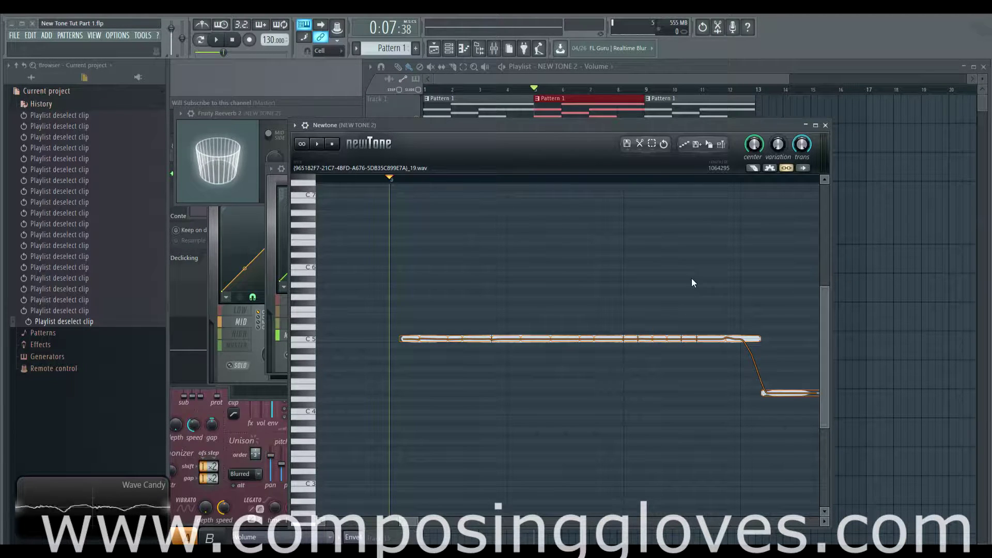
click(633, 338)
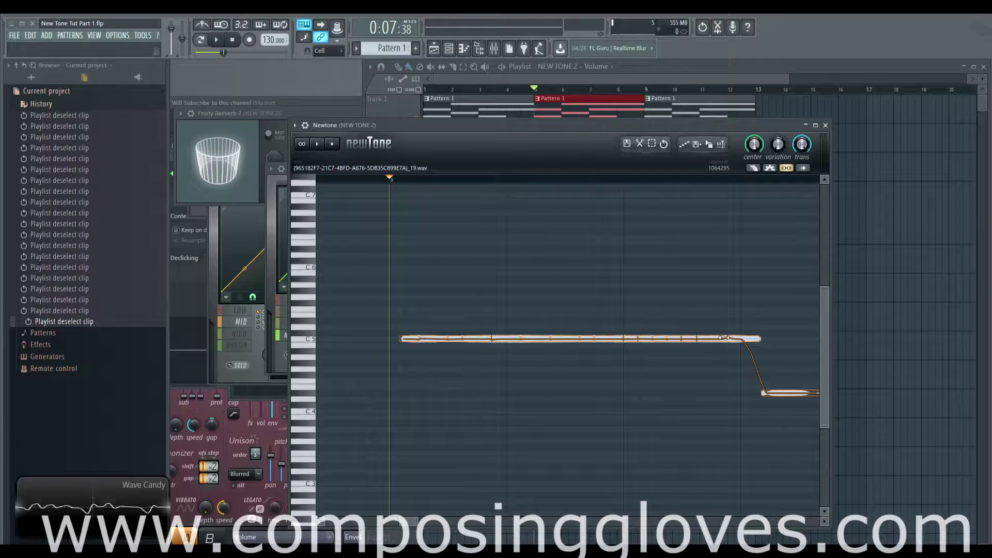
key(space)
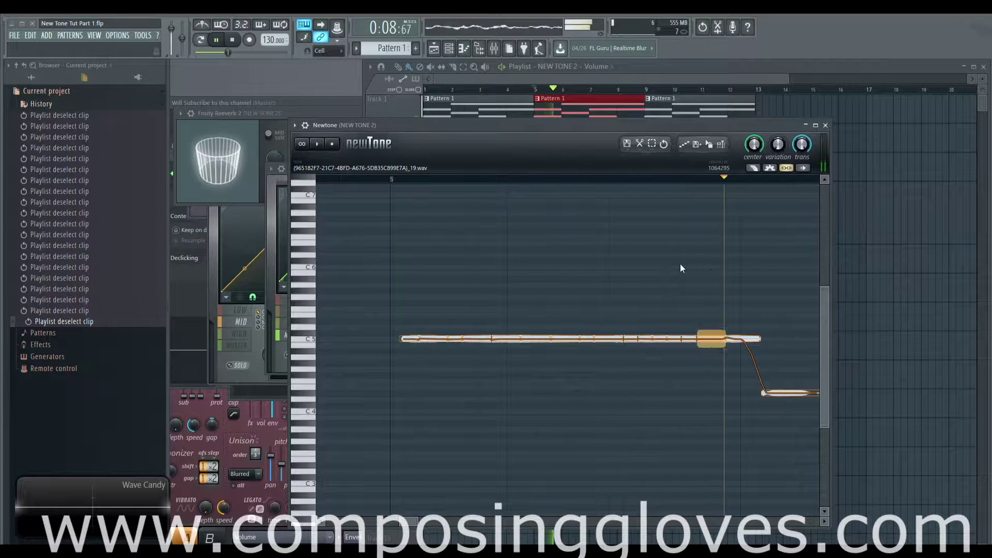
key(space)
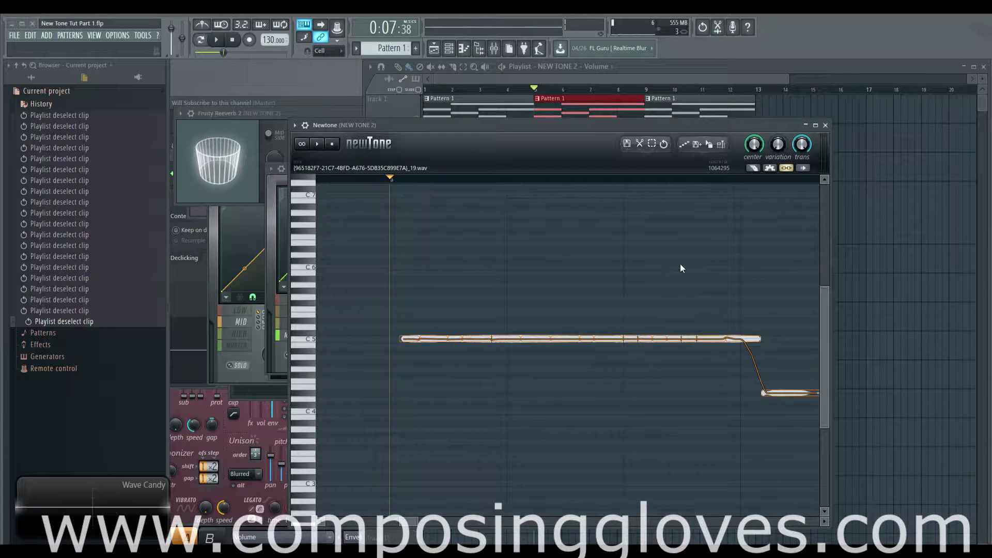
Join the sliced segments in the first part of the long C5 note back into one piece, leaving the slices near its end.
click(526, 343)
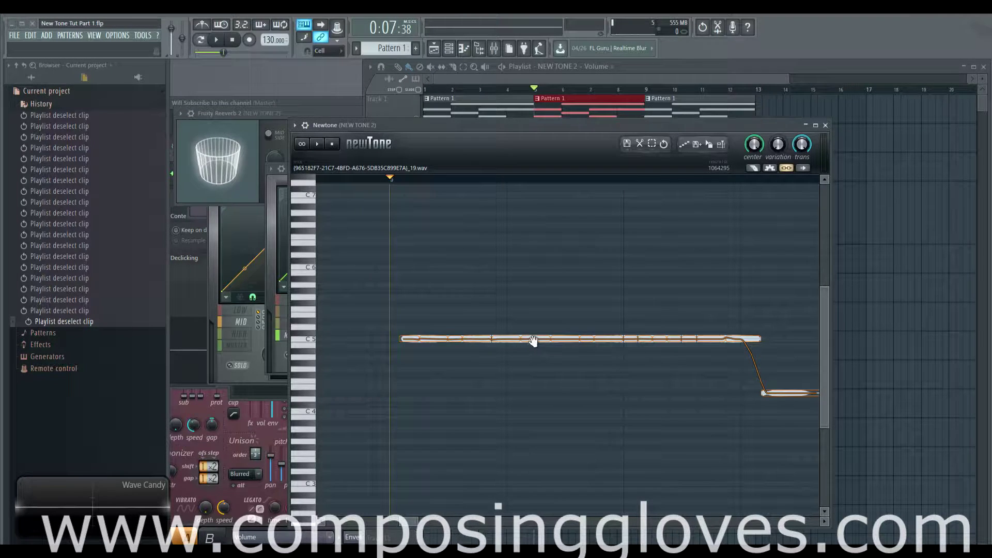
drag(416, 519, 585, 517)
scroll(494, 482, up, 5)
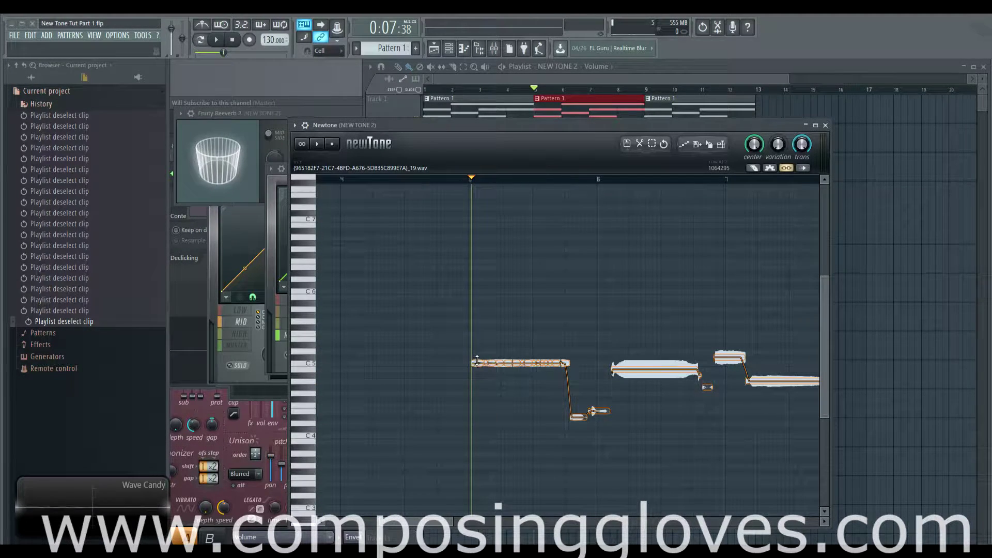
scroll(485, 364, up, 2)
scroll(486, 364, up, 1)
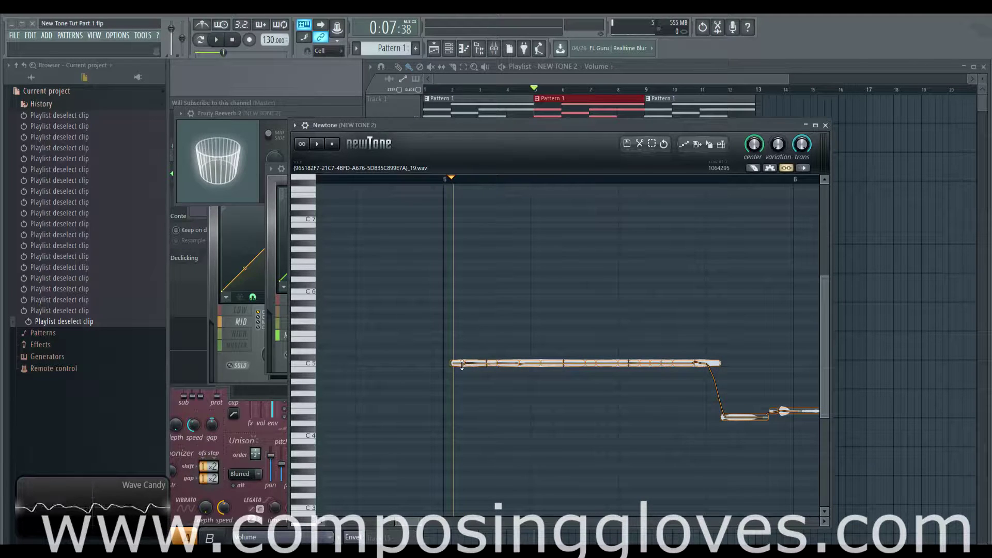
scroll(461, 364, up, 2)
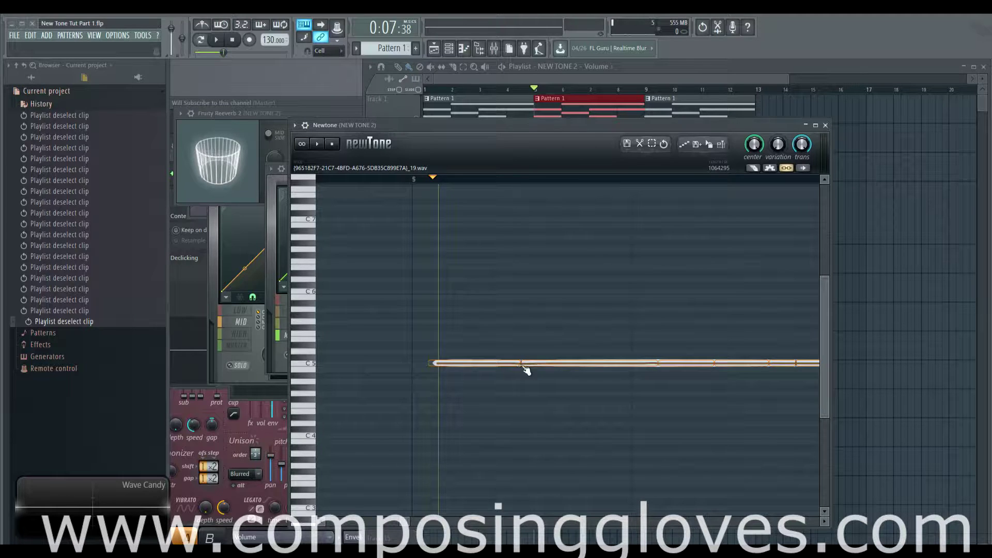
click(530, 367)
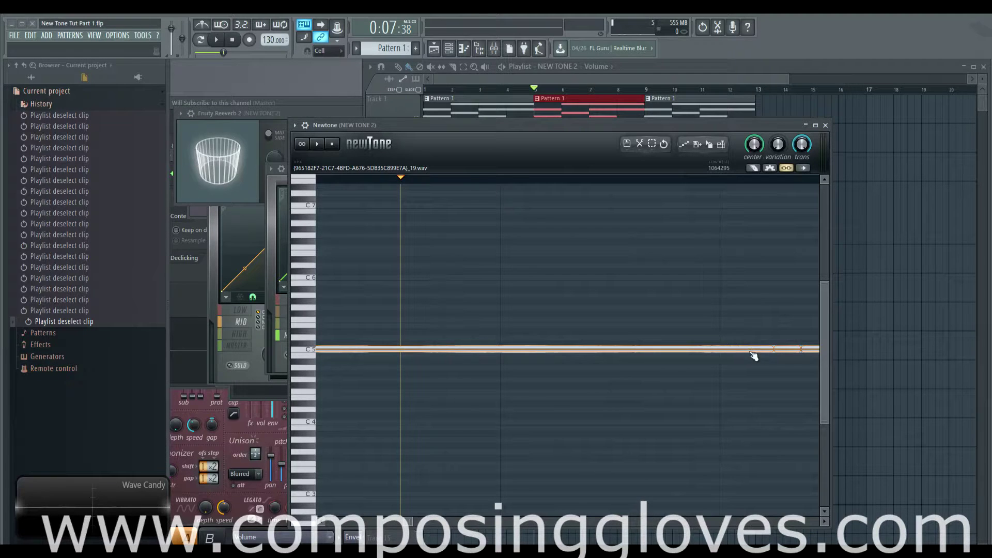
scroll(594, 381, up, 4)
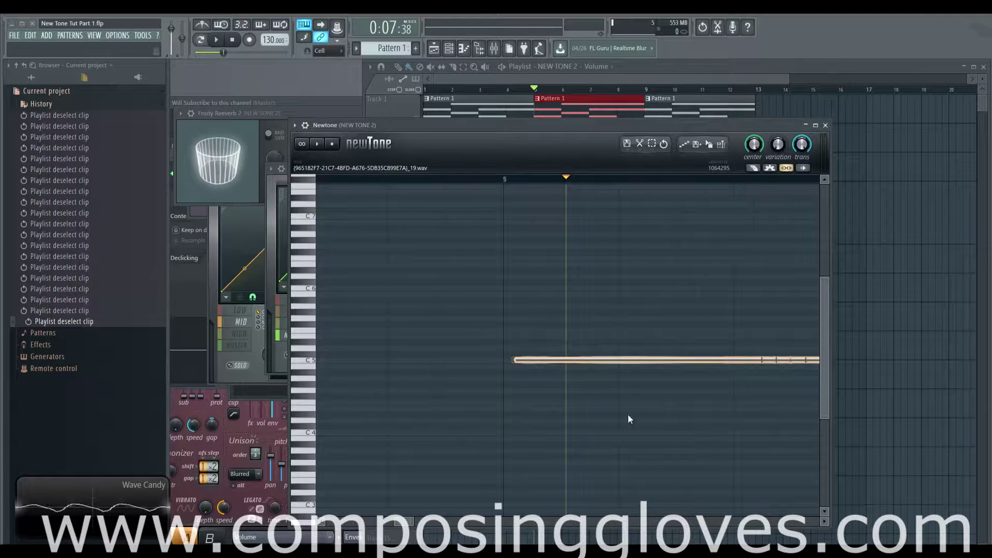
Turn the Transition control down to its minimum and audition the vocal phrase from bar 5 without pitch glides between notes.
scroll(731, 303, right, 5)
scroll(591, 274, down, 2)
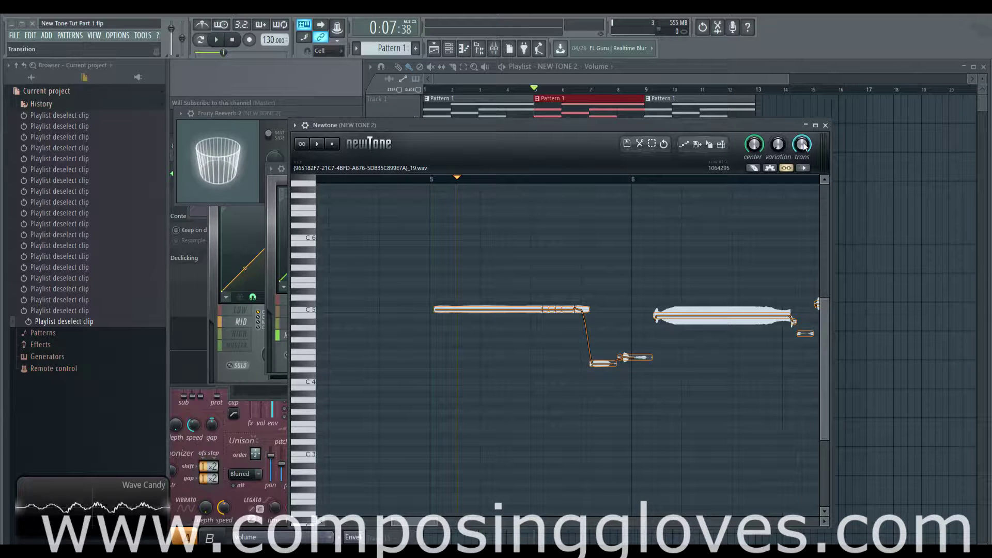
drag(804, 147, 804, 170)
scroll(571, 279, up, 5)
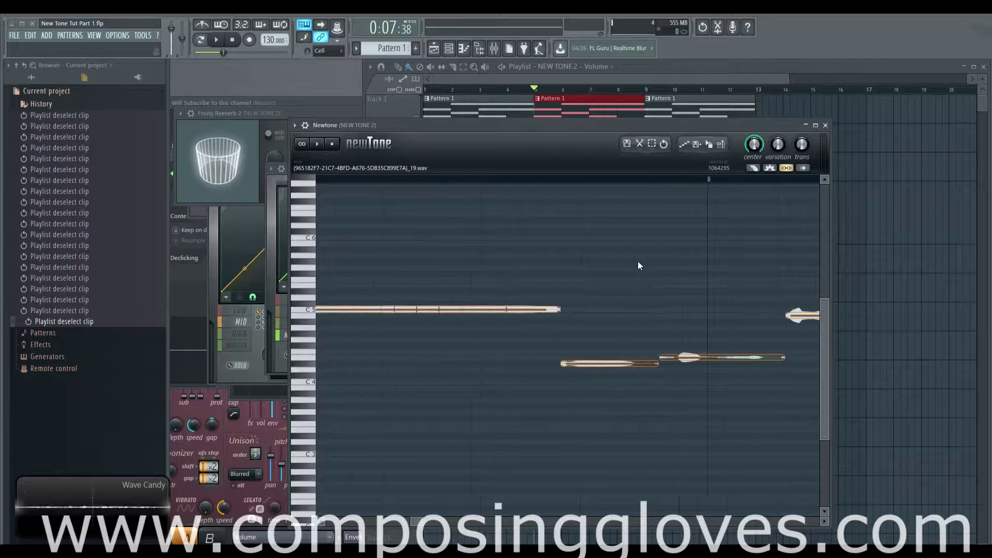
key(space)
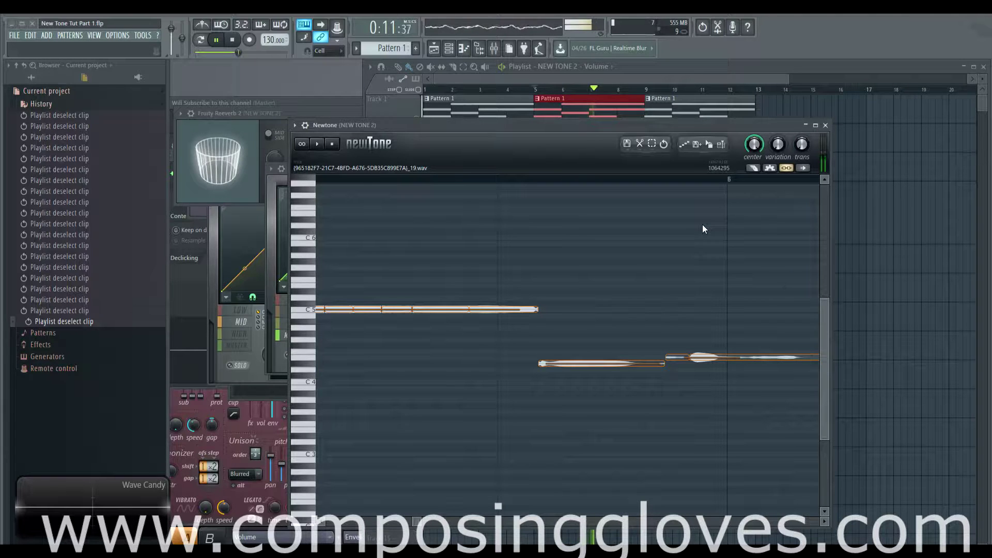
key(space)
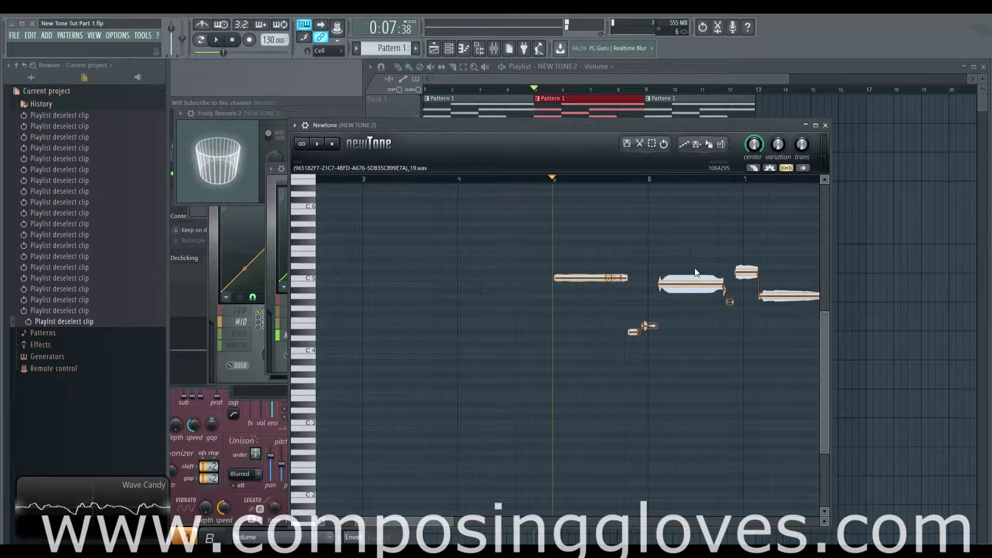
key(space)
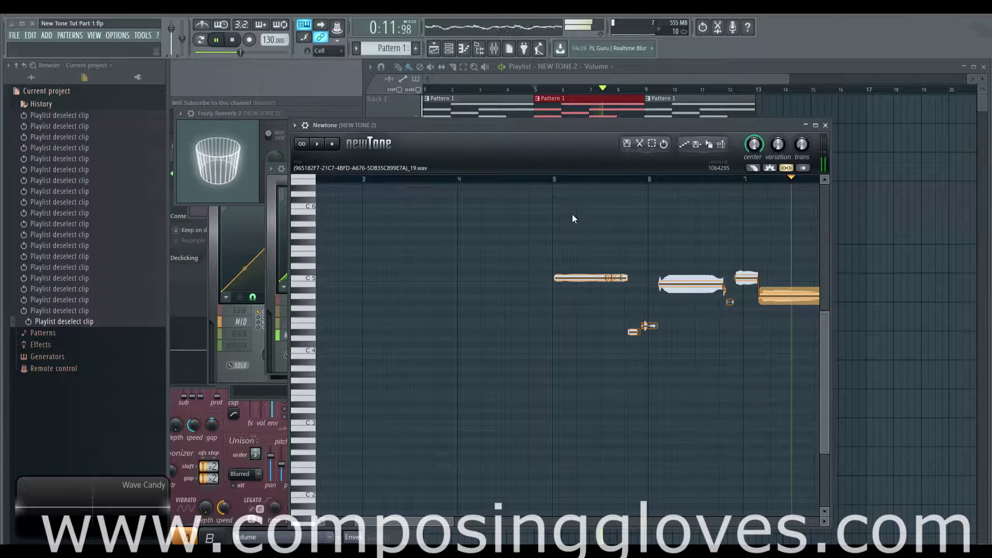
key(space)
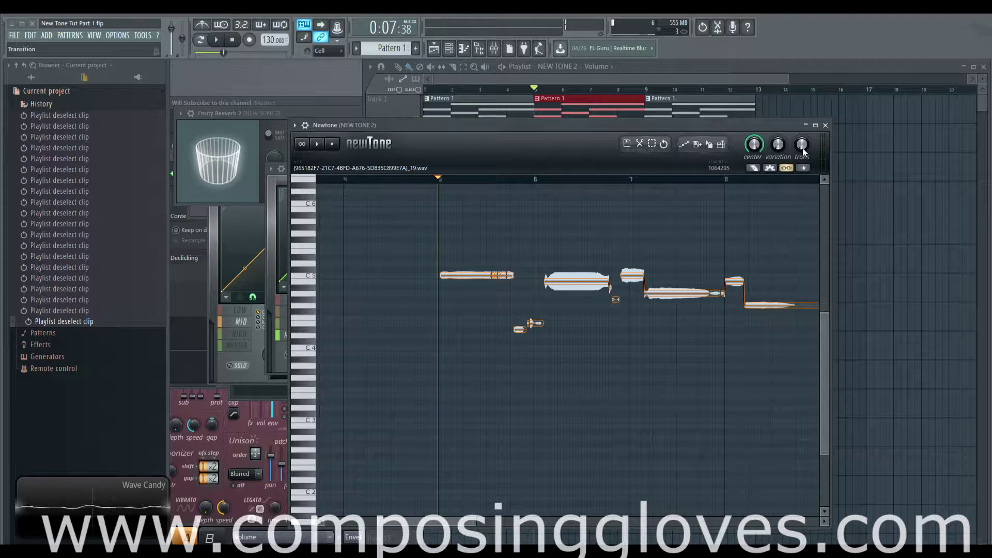
Turn the Transition control back up to full and raise Variation slightly, inspecting the pitch glides between the notes after bar 5.
drag(803, 151, 803, 124)
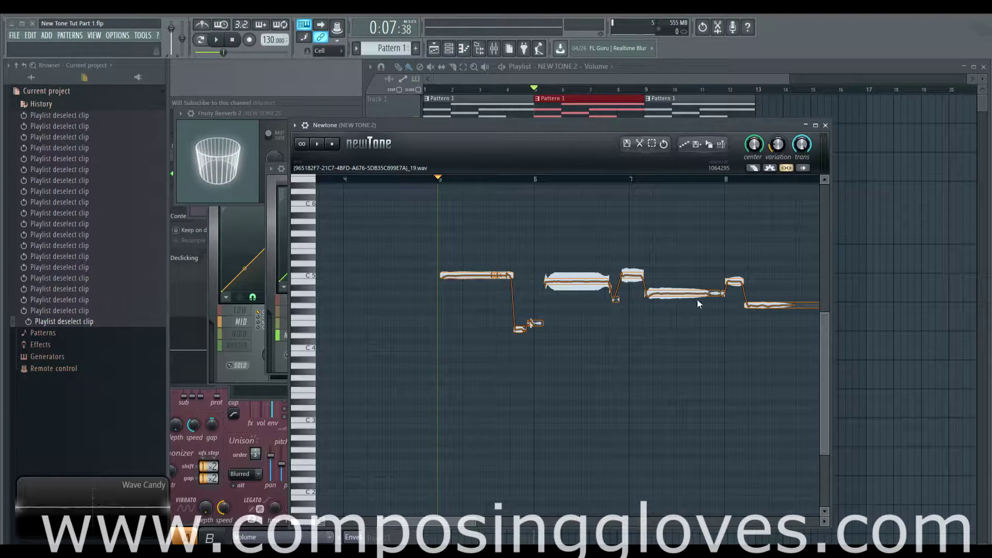
scroll(562, 376, up, 4)
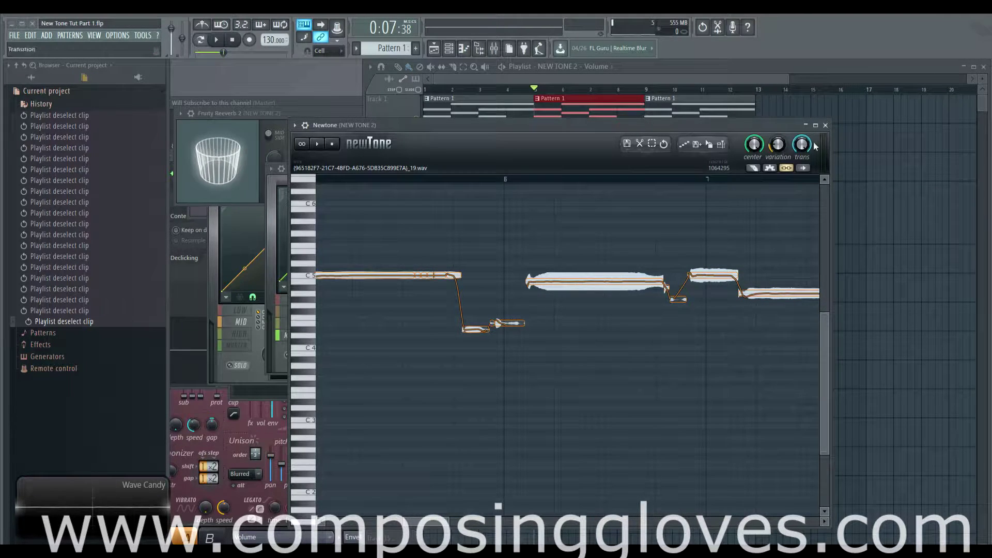
scroll(521, 258, left, 2)
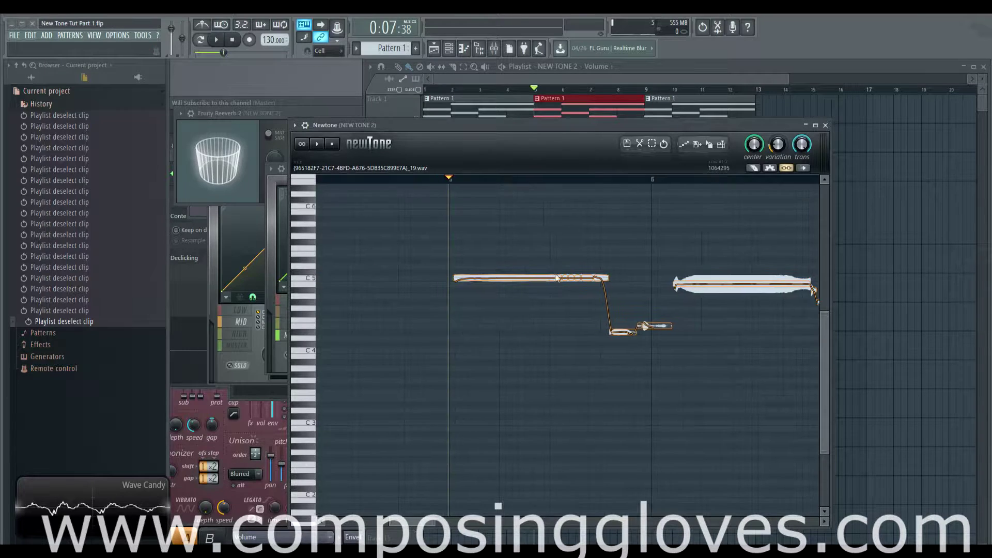
Turn on advanced editing and select the short low note spanning bar 6 to show its volume and variation envelopes.
scroll(545, 276, down, 2)
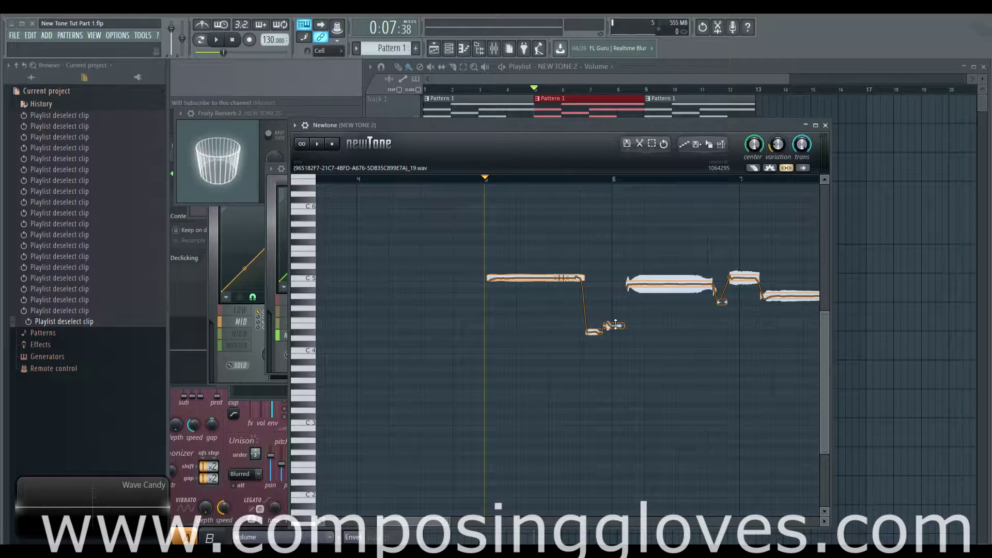
scroll(596, 330, up, 3)
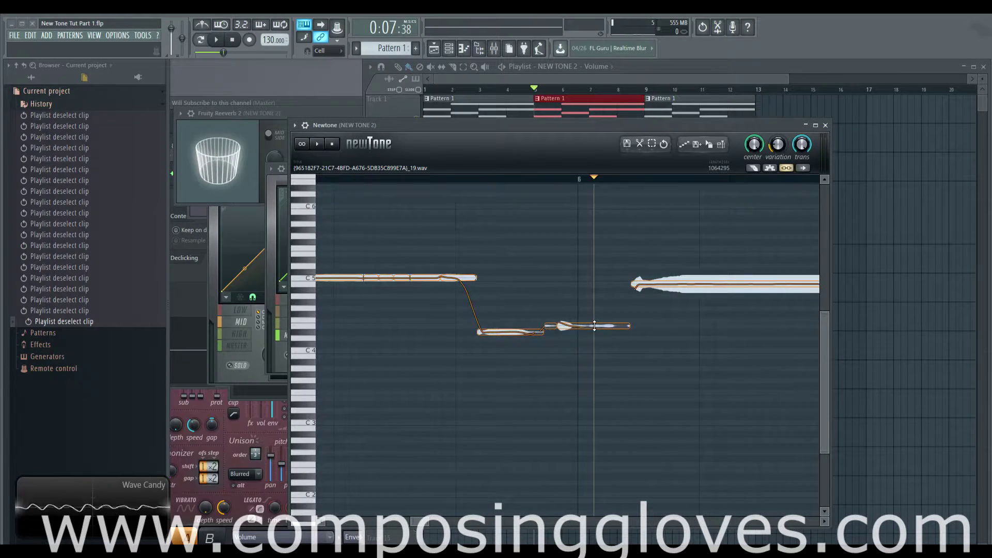
scroll(594, 325, up, 3)
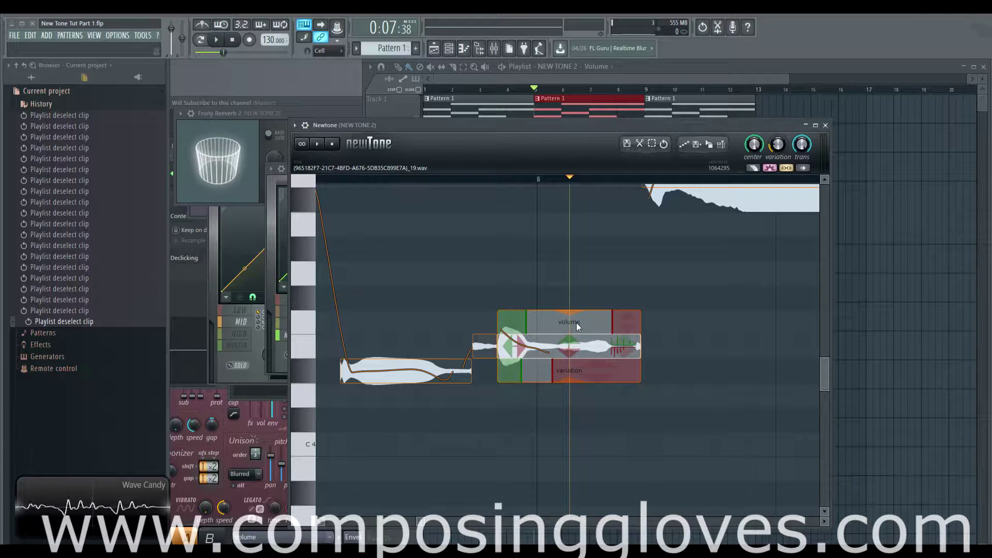
scroll(576, 322, up, 4)
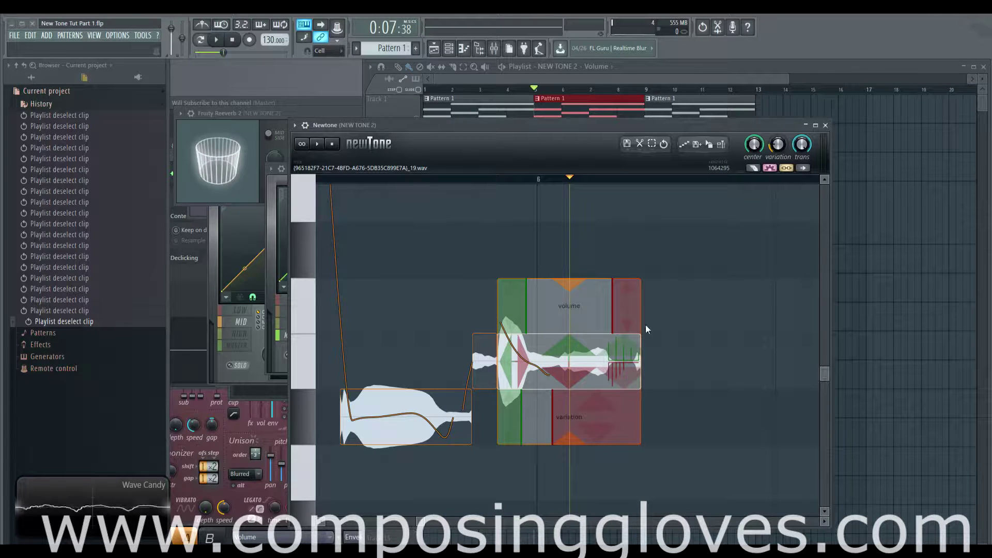
Move the song position to 0:08:76, just before bar 6, and audition the short low notes there.
click(505, 179)
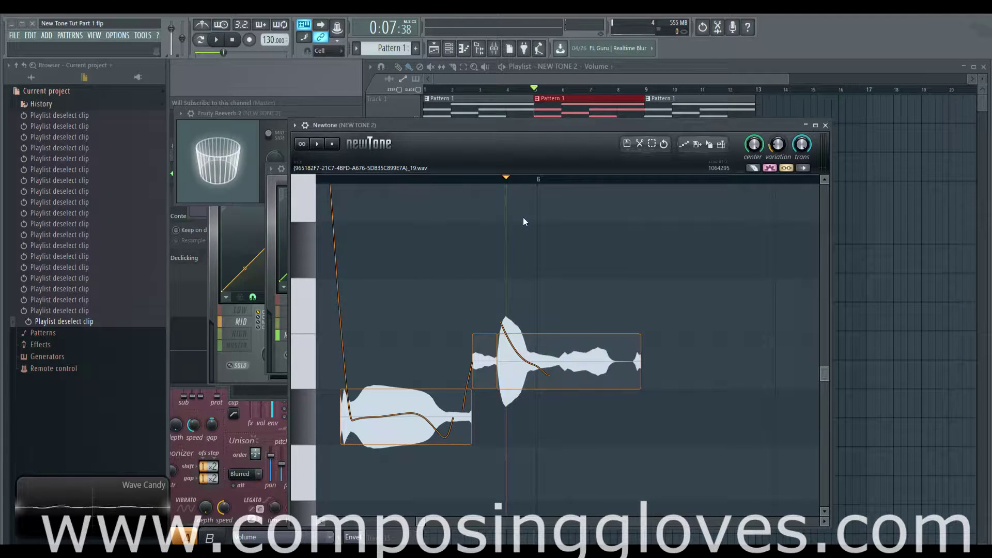
click(564, 92)
click(556, 92)
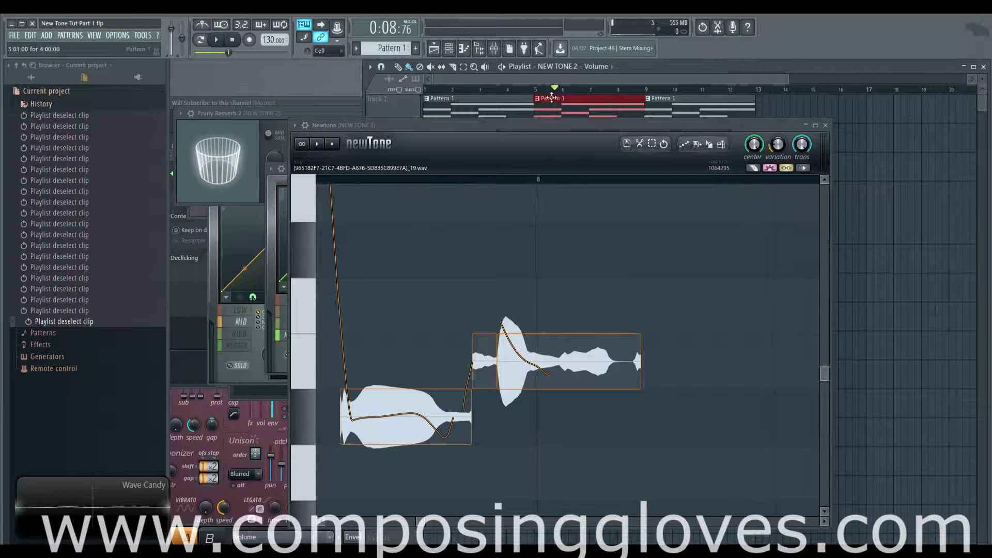
key(space)
key(space)
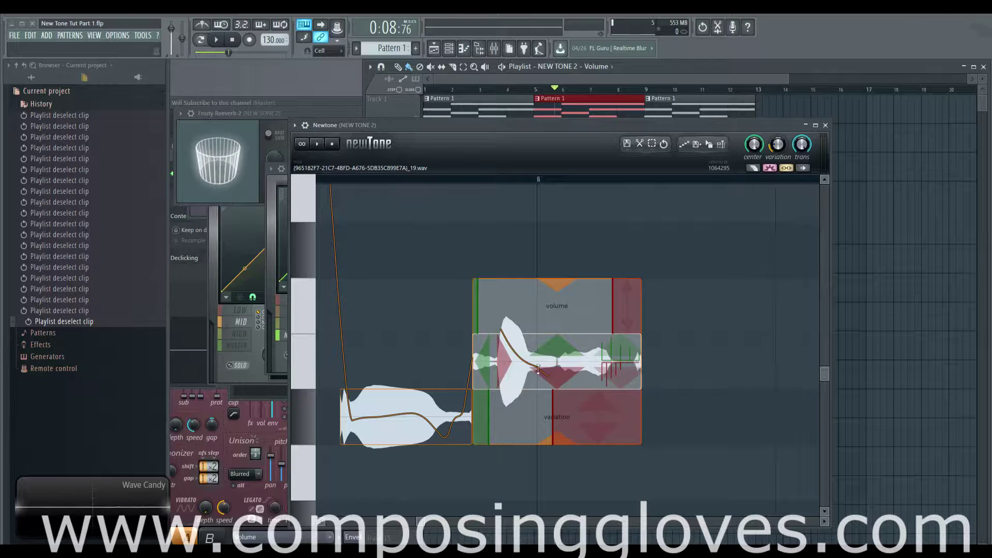
Lengthen the variation fade-in and shorten the variation fade-out of the short note spanning bar 6.
click(412, 412)
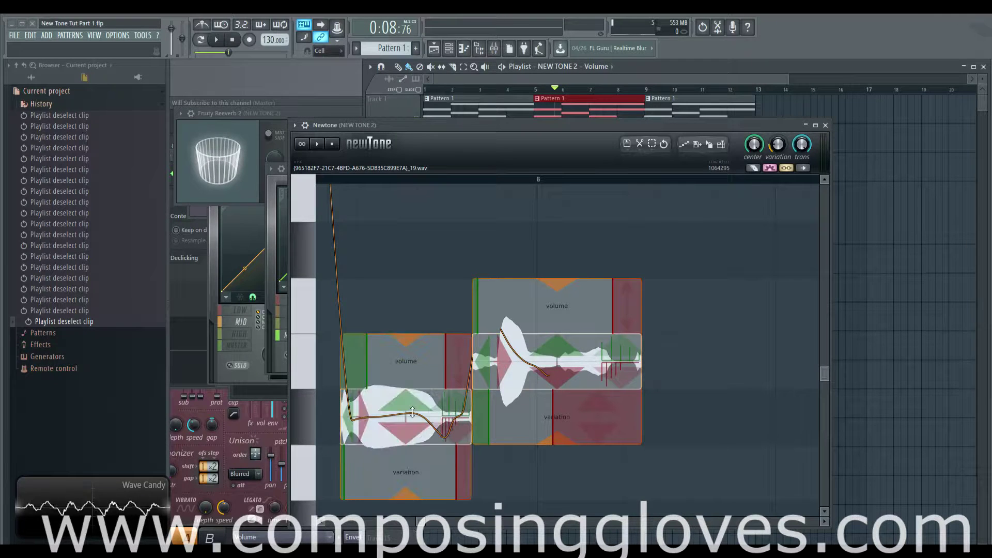
click(575, 348)
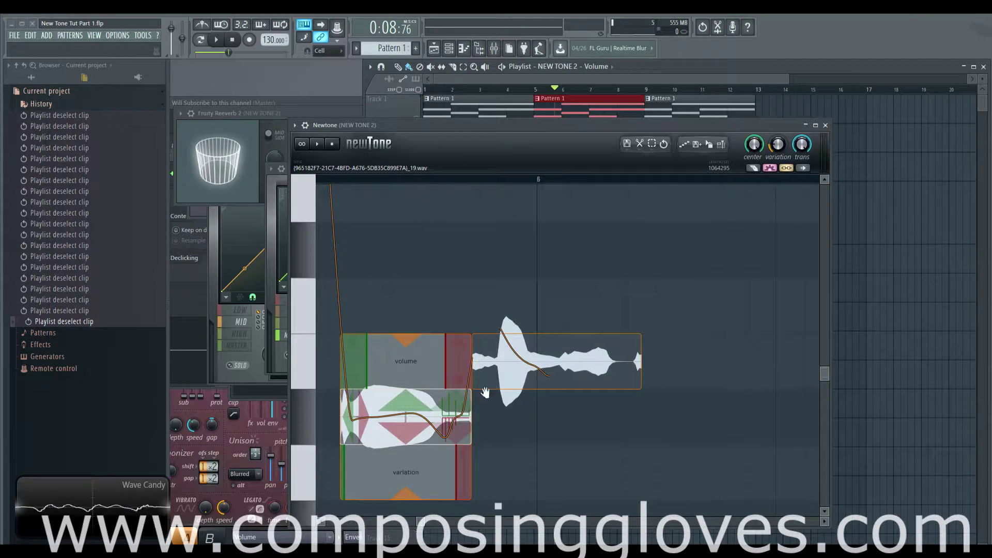
mouse_move(488, 415)
mouse_down()
mouse_move(561, 416)
mouse_move(512, 416)
mouse_up()
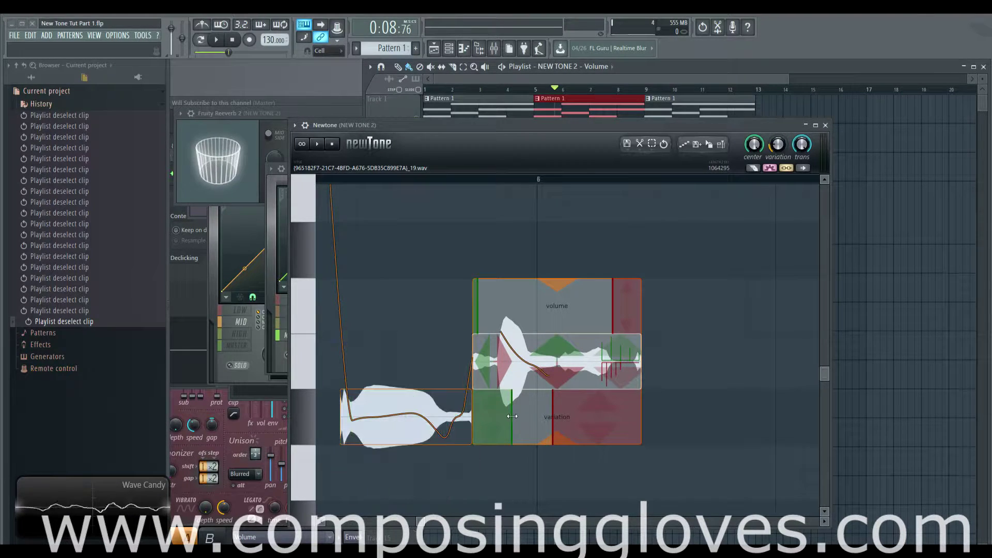
mouse_move(508, 413)
mouse_down()
mouse_move(629, 416)
mouse_move(573, 416)
mouse_up()
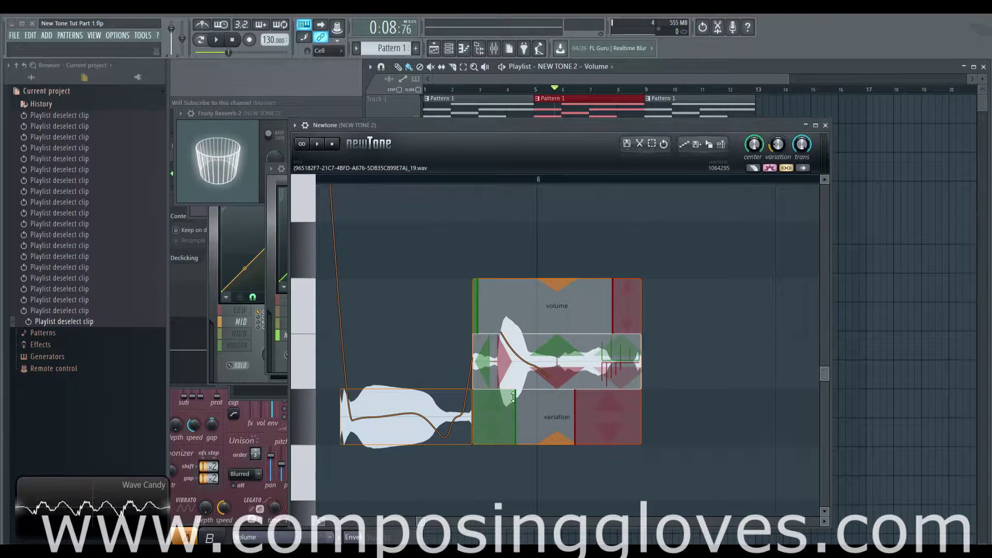
Lower the bar 6 note's variation to 15.25%, continue until its pitch curve is inverted, and audition it.
drag(549, 443, 561, 254)
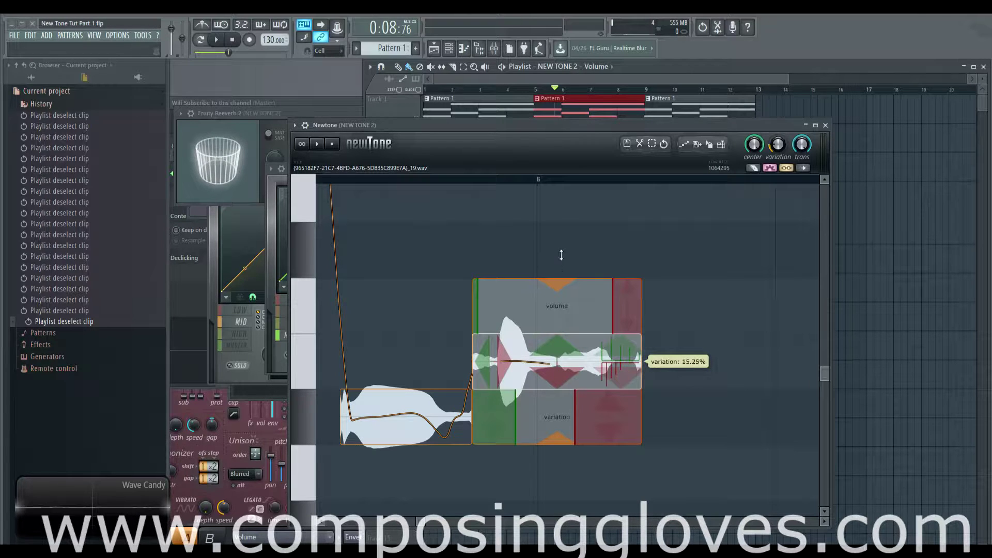
click(776, 145)
mouse_move(573, 351)
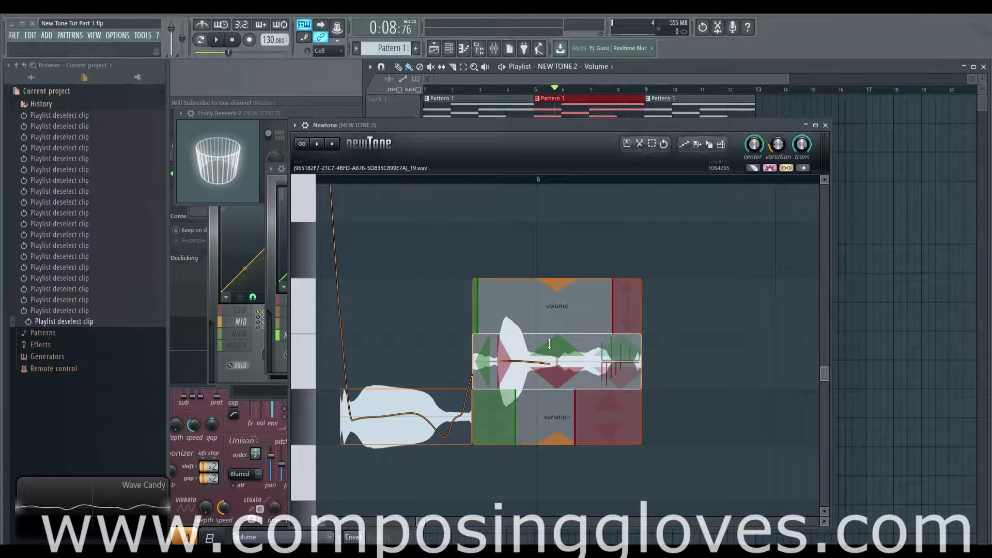
drag(558, 442, 562, 406)
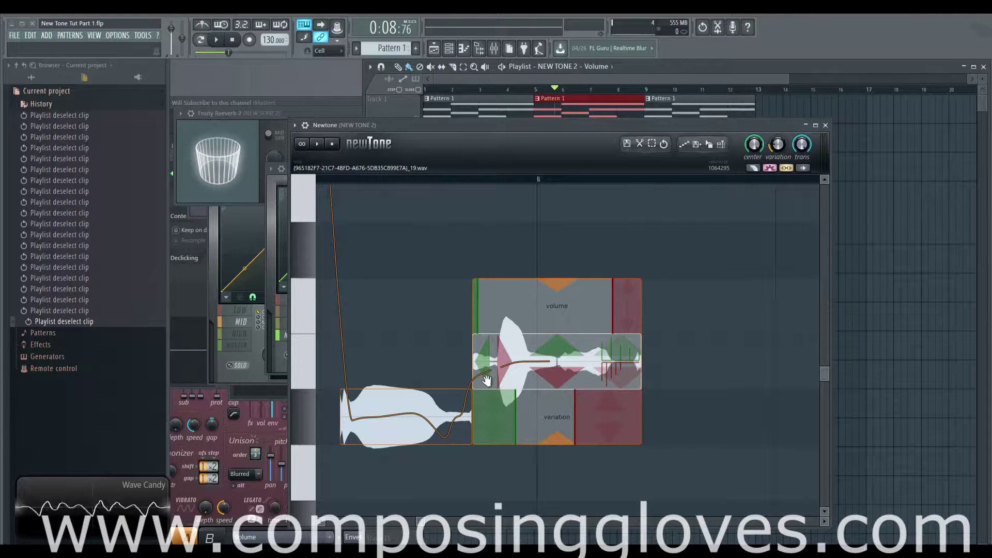
key(space)
key(space)
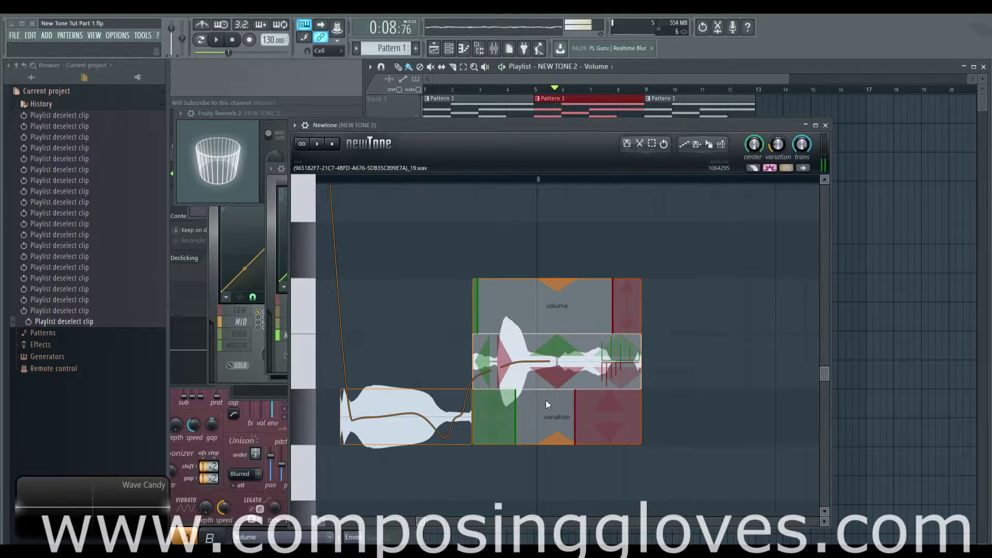
Audition the short note spanning bar 6 with its variation turned negative.
key(space)
key(space)
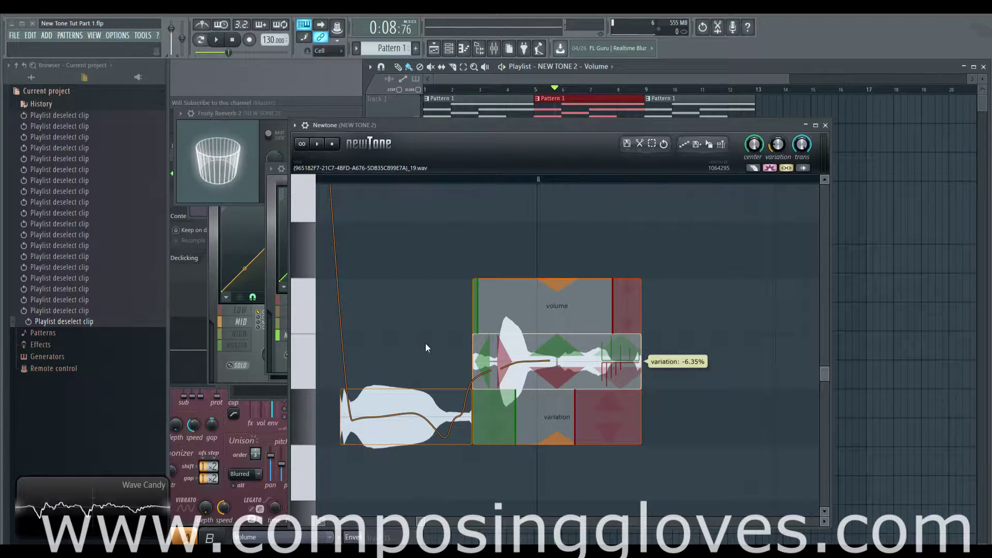
Place the playback marker just after bar 6, directly before the long note below C5.
scroll(426, 342, down, 3)
key(super)
key(super)
scroll(457, 335, down, 2)
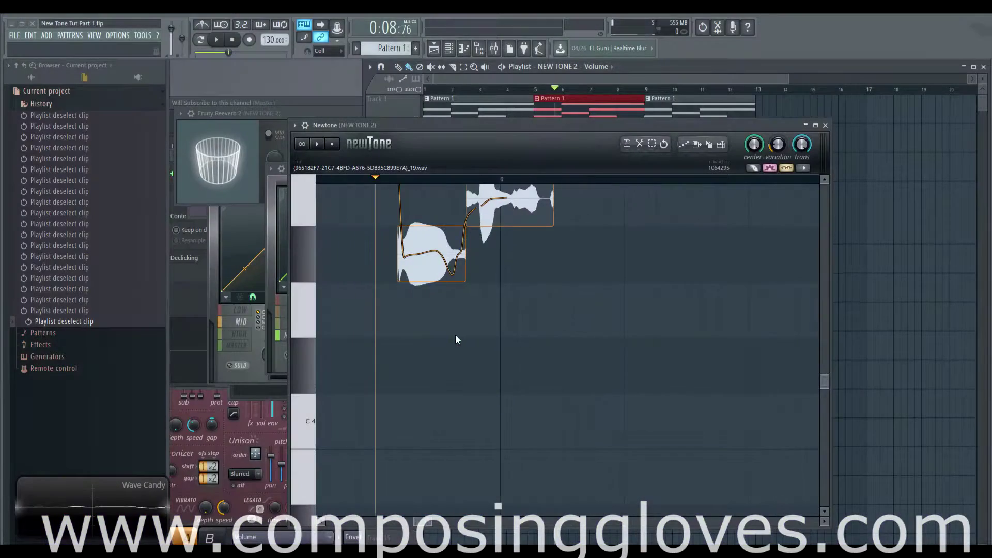
scroll(438, 360, up, 3)
drag(525, 477, 396, 368)
scroll(517, 364, up, 3)
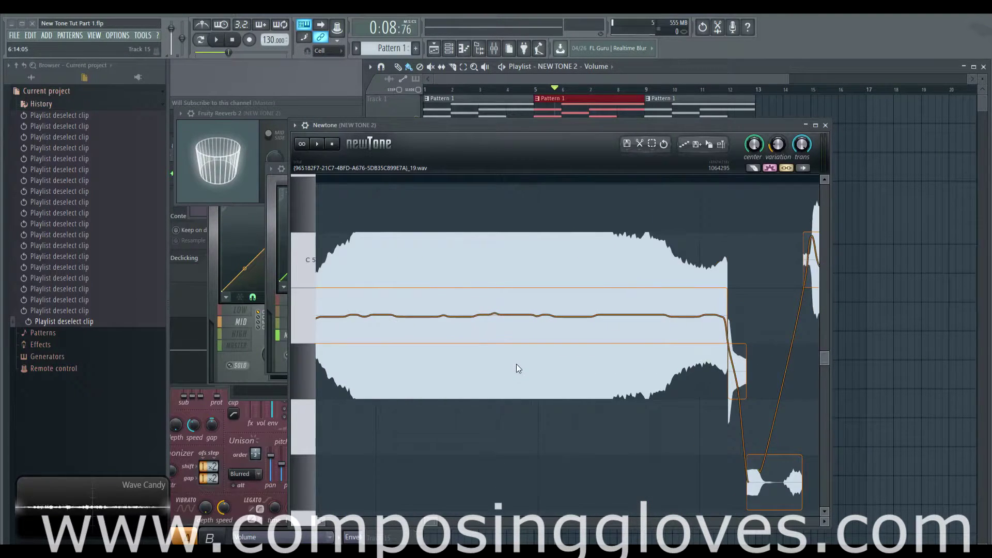
scroll(496, 331, down, 1)
click(333, 179)
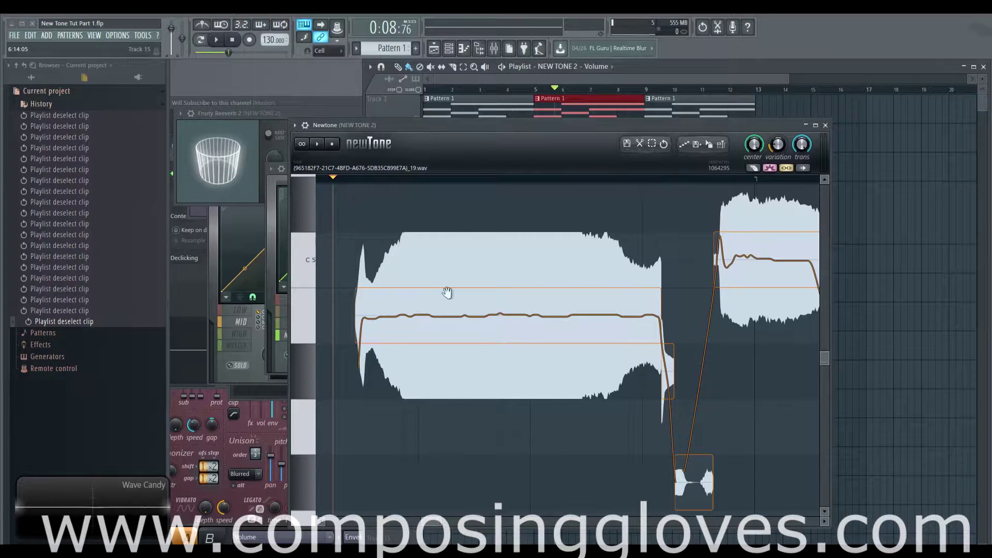
Turn advanced editing back on and show the volume and variation envelopes of the long note between bars 6 and 7.
scroll(432, 275, down, 3)
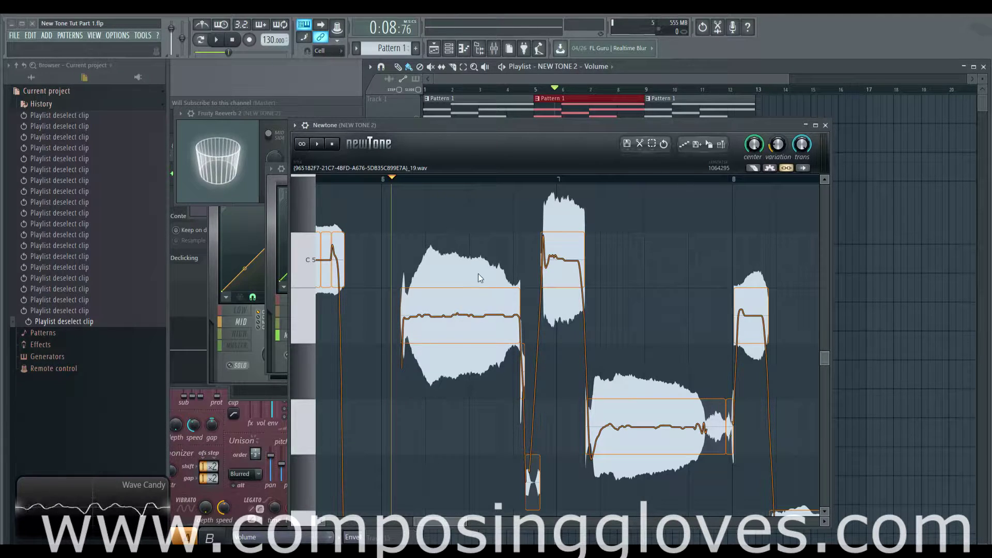
click(769, 168)
scroll(483, 339, up, 4)
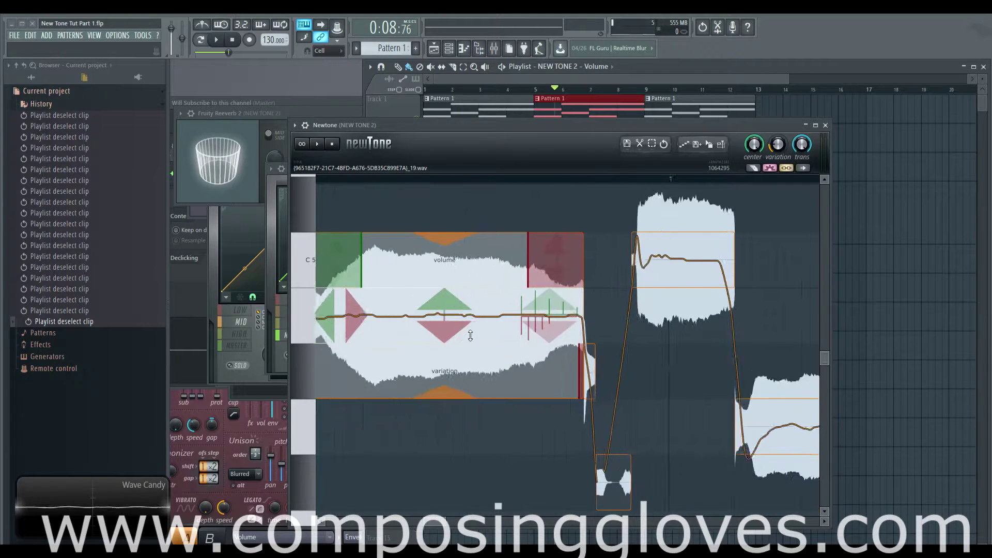
scroll(506, 393, up, 2)
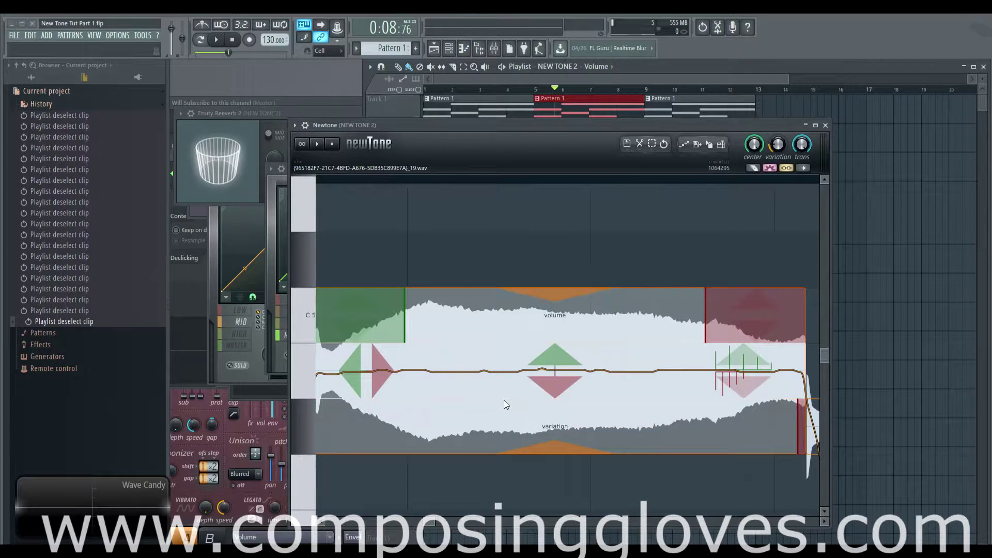
scroll(503, 399, down, 1)
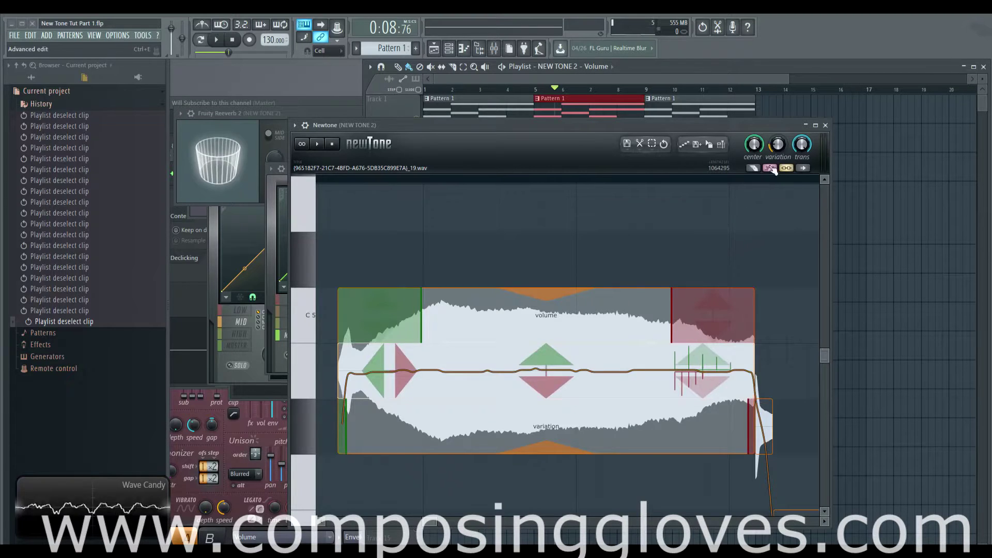
scroll(538, 373, down, 3)
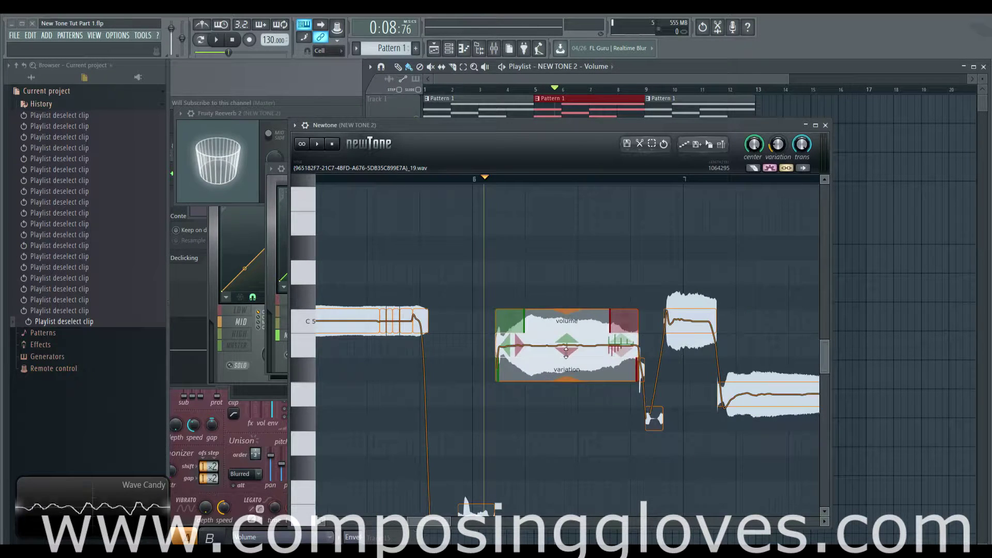
scroll(565, 353, up, 3)
scroll(565, 353, down, 1)
scroll(565, 352, up, 3)
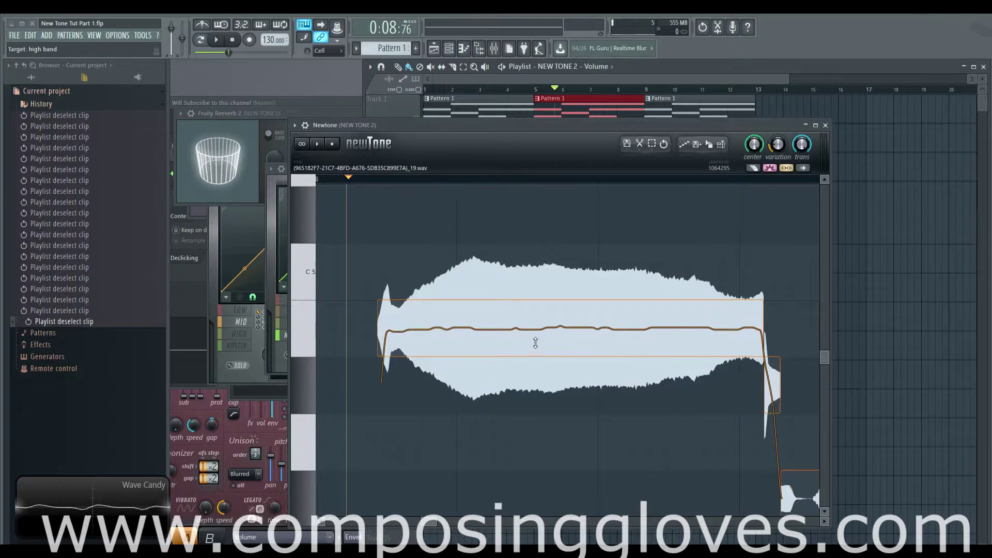
Extend the long note's pitch transition-in across most of its length and play the vocal from just before it.
mouse_move(533, 333)
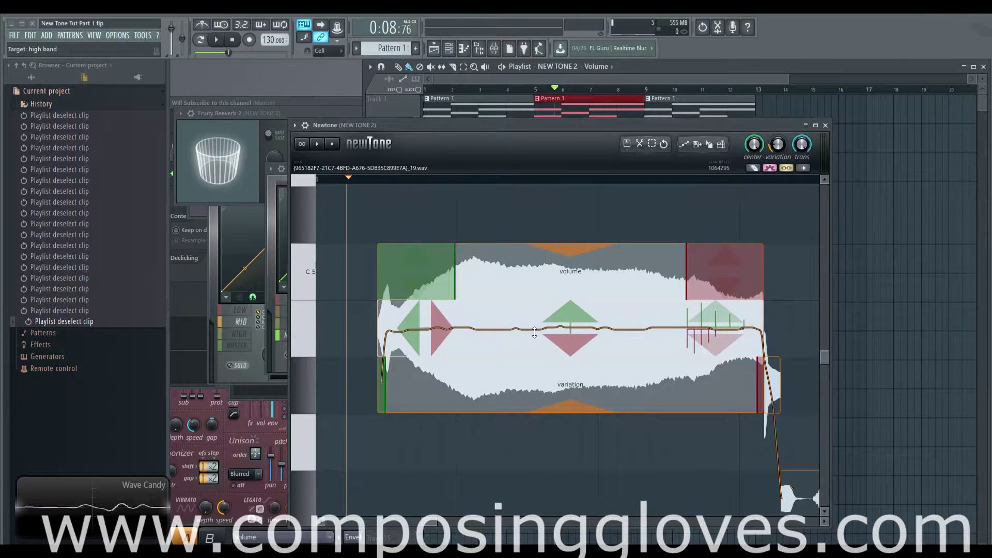
drag(383, 381, 721, 393)
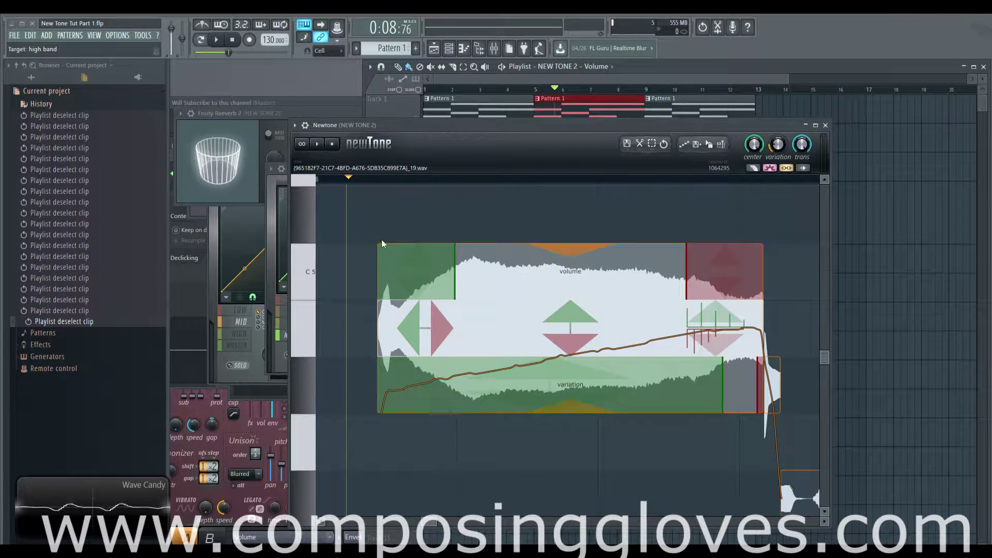
click(563, 90)
key(space)
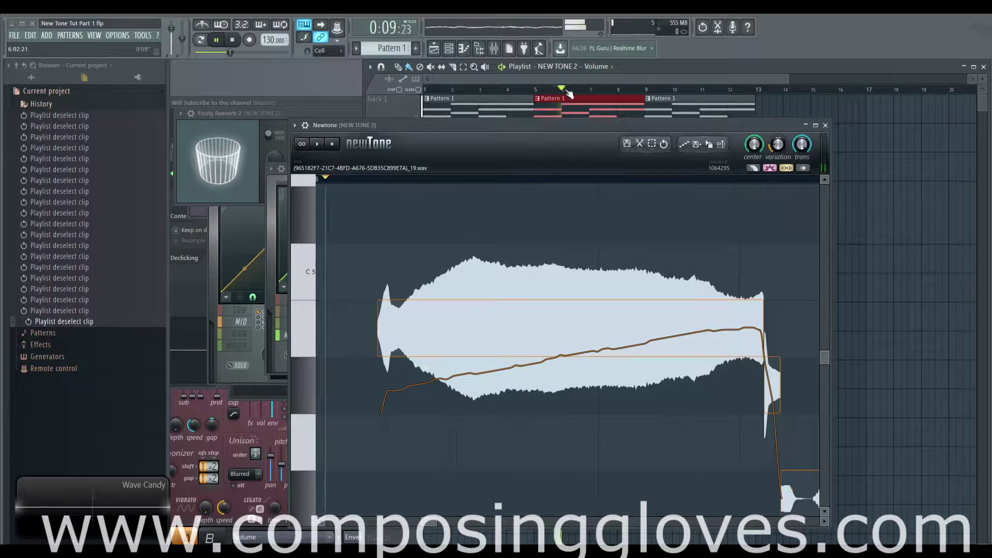
key(space)
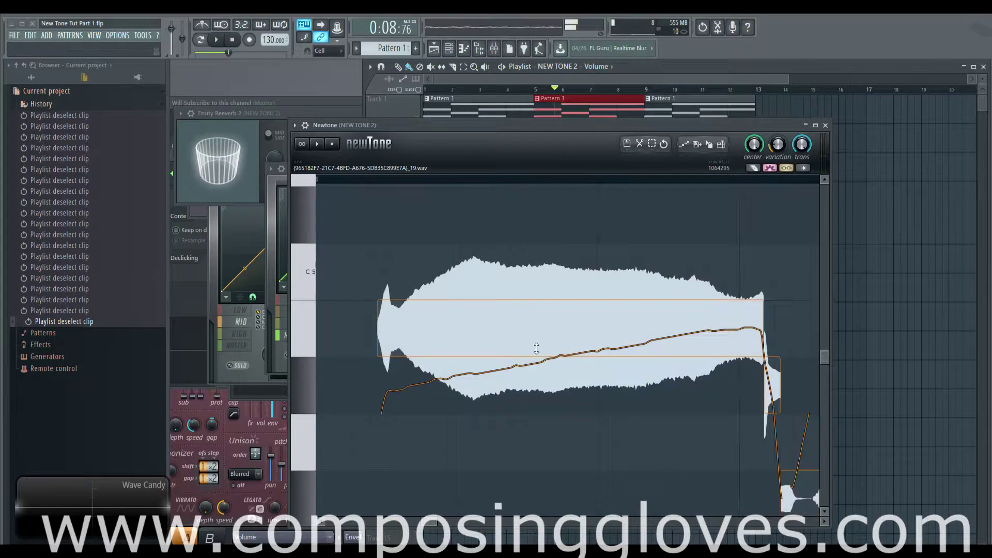
Shorten the long note's pitch transition-in to its very beginning and slightly lengthen its pitch transition-out.
mouse_move(540, 345)
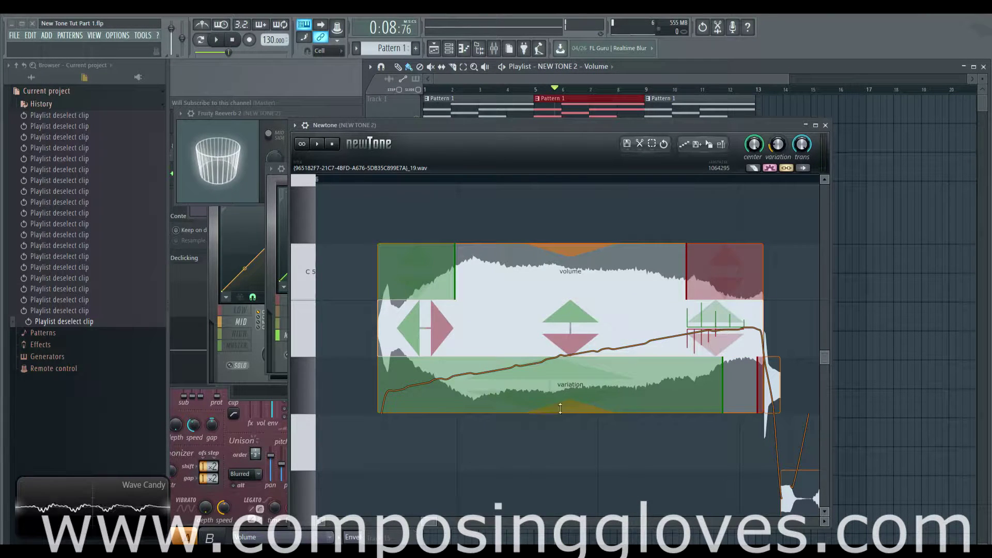
drag(727, 391, 396, 377)
mouse_move(757, 402)
mouse_down()
mouse_move(602, 402)
mouse_move(763, 402)
mouse_move(737, 401)
mouse_up()
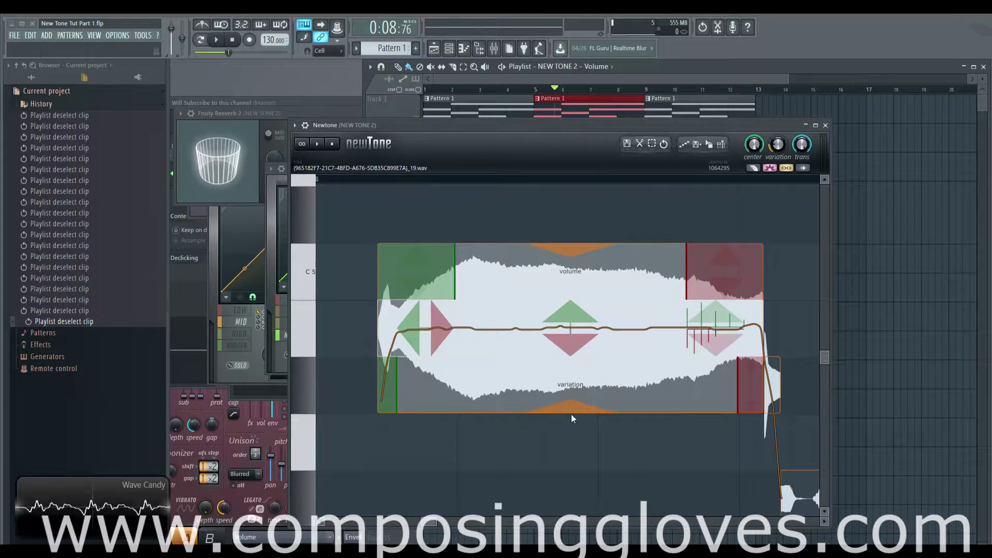
Set the long note's pitch variation to about 50.21% and play it back.
drag(571, 414, 581, 300)
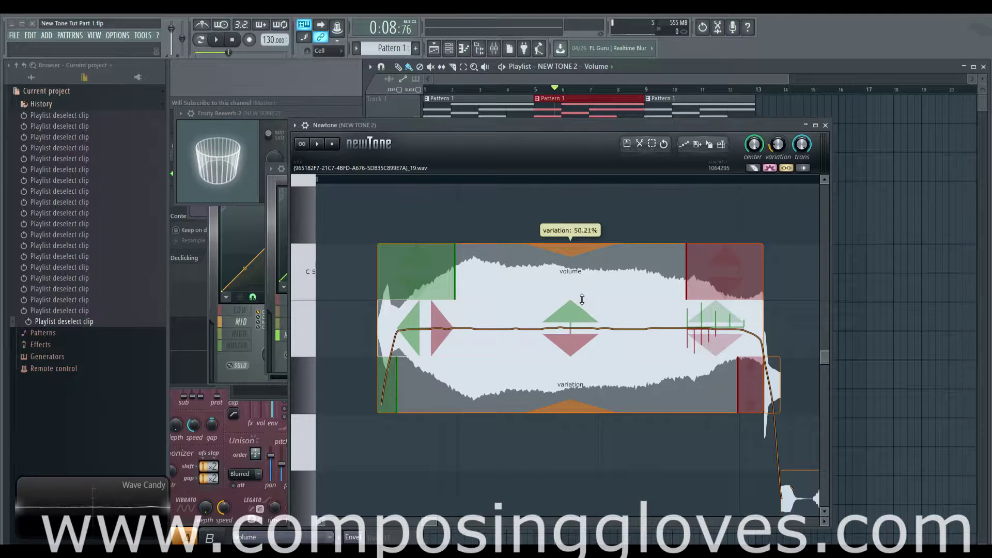
key(space)
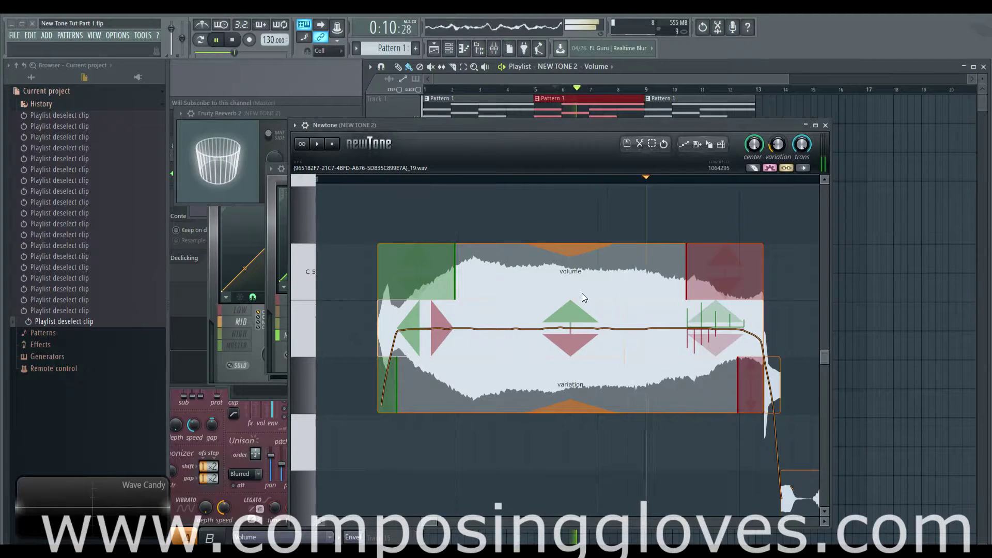
key(space)
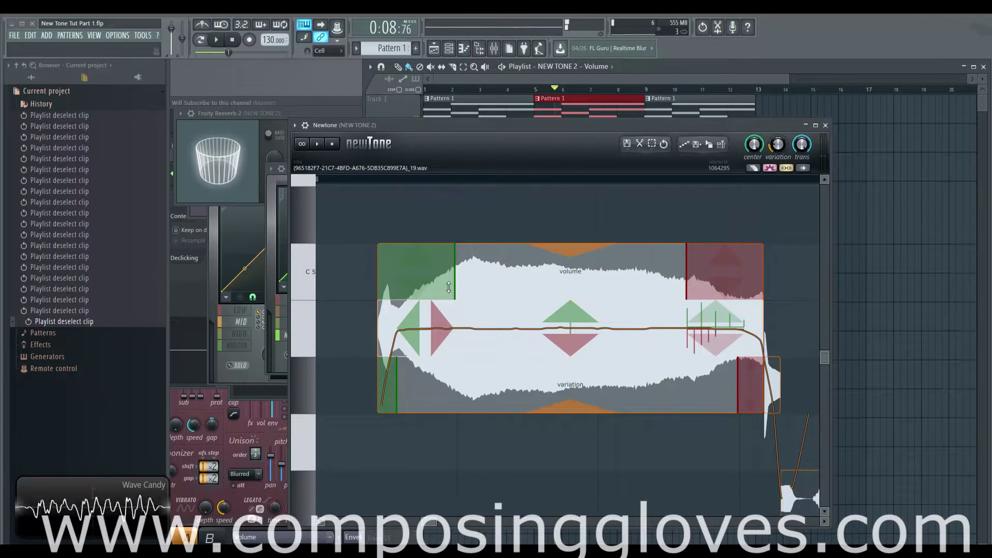
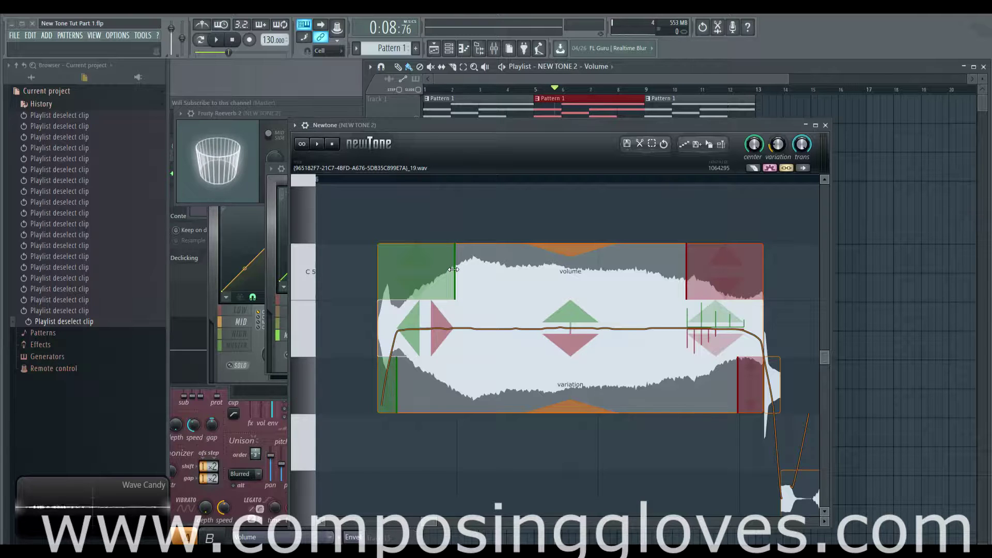
Shorten the long note's volume fade-in and set its pitch variation to about 34.98%.
drag(453, 269, 424, 271)
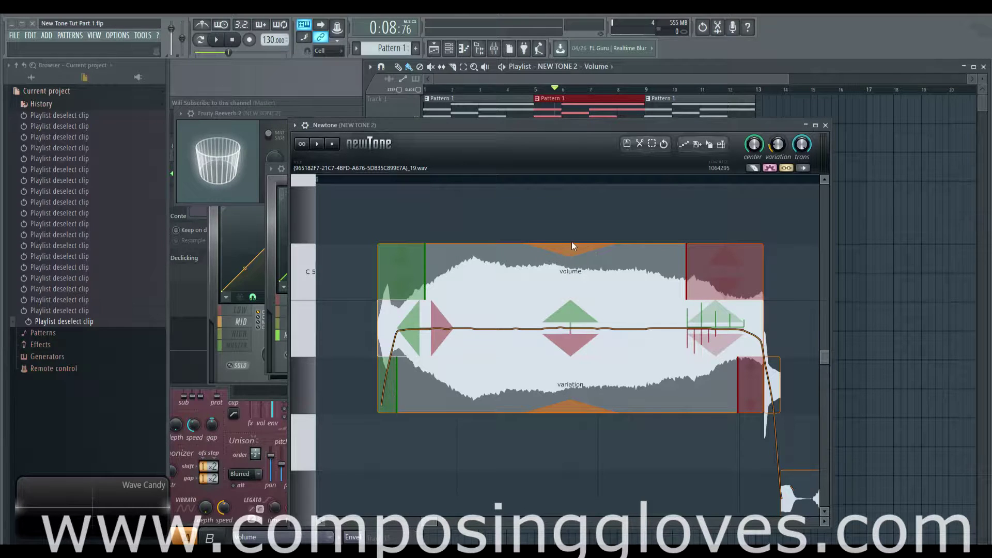
mouse_move(570, 244)
mouse_down()
mouse_move(570, 310)
mouse_move(571, 245)
mouse_up()
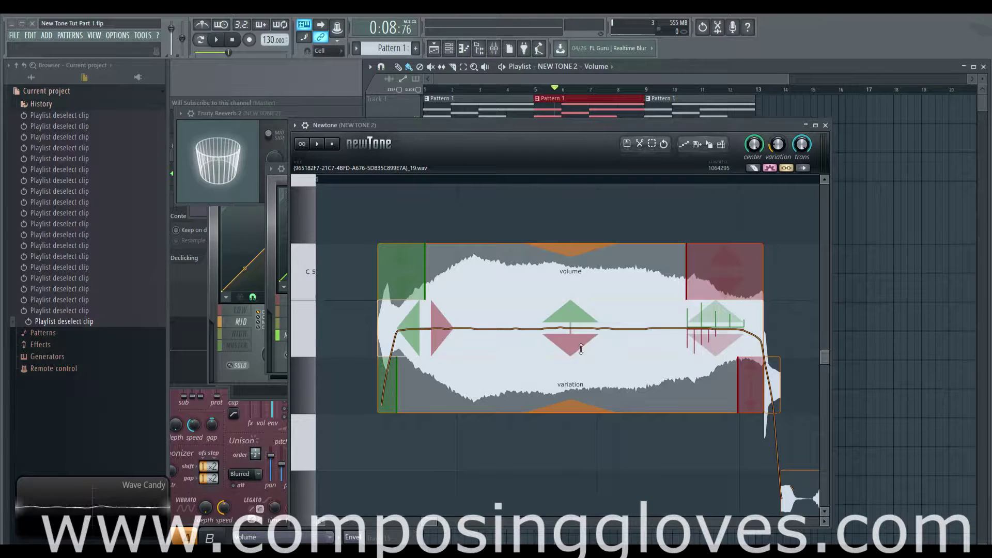
drag(574, 411, 593, 406)
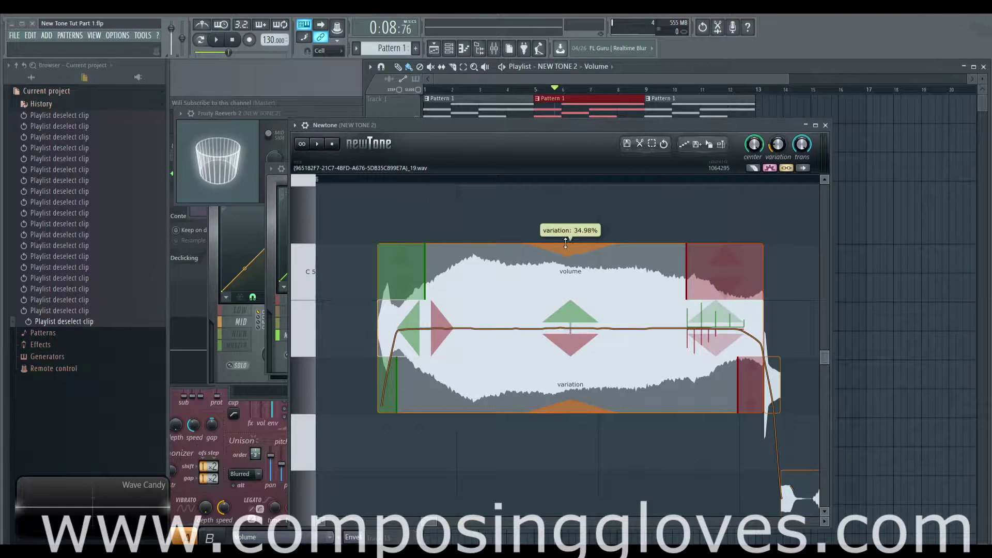
Try the long note's volume at about 79.09%, 30.89% and a far louder level while adjusting its fade-in.
mouse_move(565, 243)
mouse_down()
mouse_move(571, 273)
mouse_move(573, 250)
mouse_up()
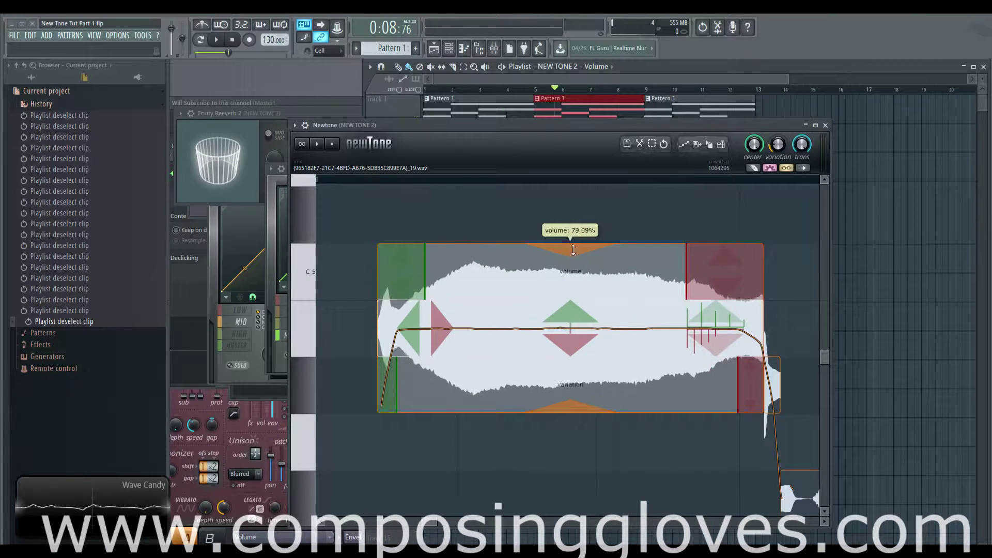
mouse_move(428, 273)
mouse_down()
mouse_move(501, 275)
mouse_move(427, 272)
mouse_up()
drag(570, 247, 570, 305)
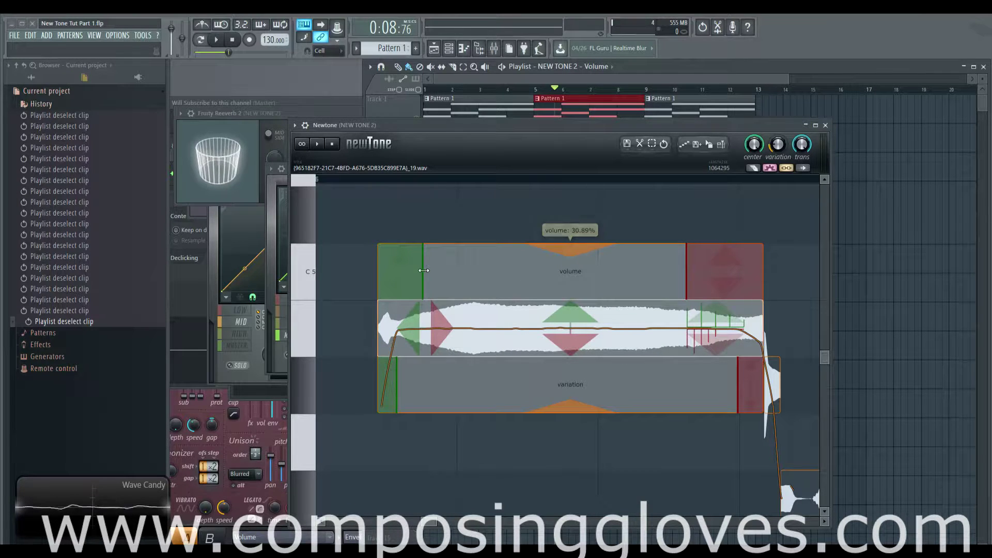
drag(423, 271, 443, 262)
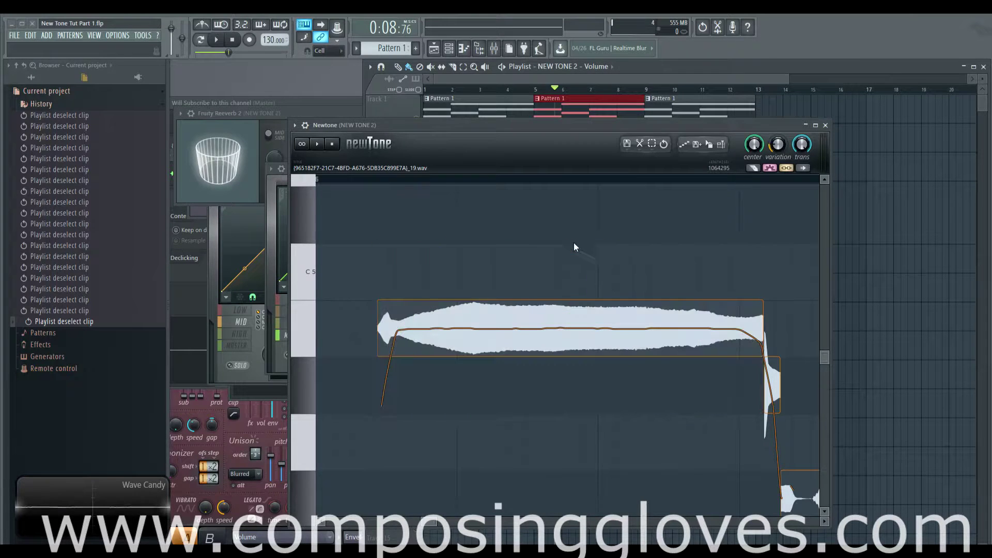
drag(584, 243, 588, 151)
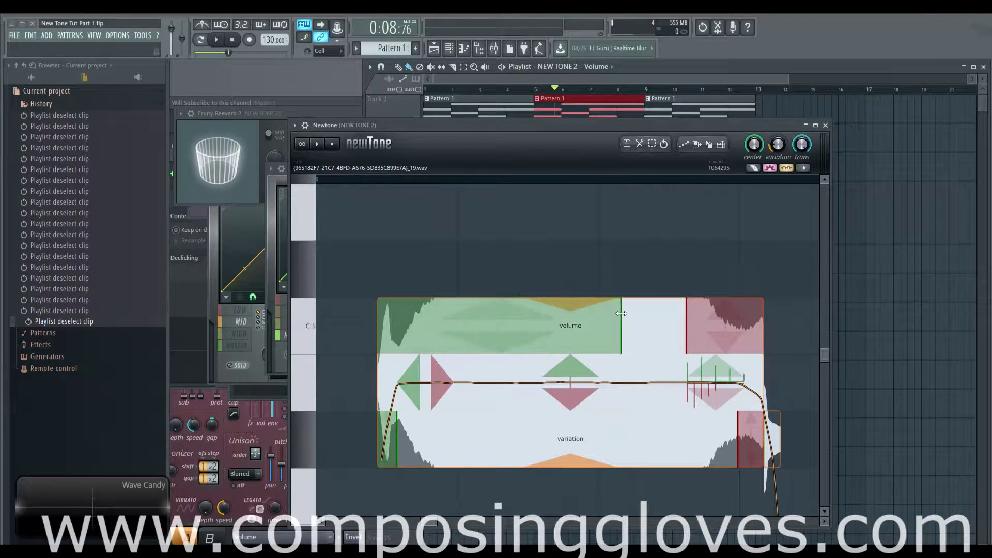
Shorten the long note's volume fade-in to its opening and set its volume to about 74.09%.
drag(447, 321, 407, 321)
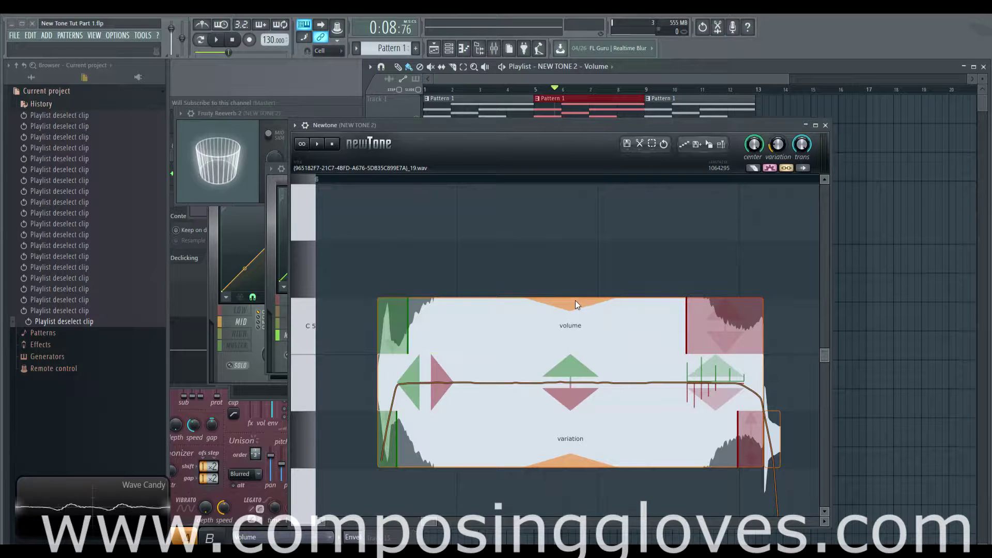
drag(574, 301, 582, 386)
scroll(582, 387, down, 1)
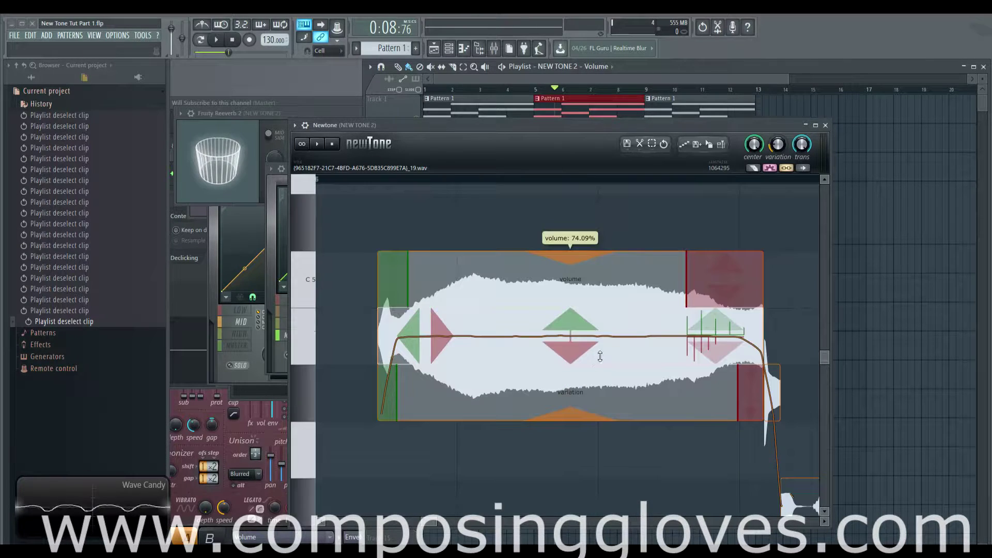
Try overlapping the long note's volume fade-in and fade-out across its middle and reduce its volume.
drag(685, 291, 631, 291)
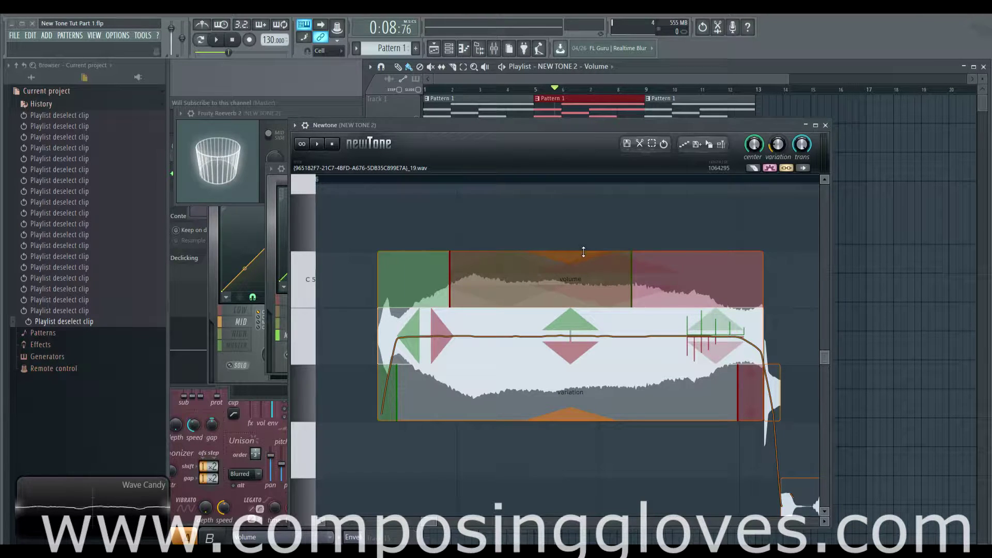
drag(584, 253, 583, 277)
drag(448, 288, 490, 297)
scroll(609, 303, down, 3)
Lengthen the volume fade-in of the short higher note near bar 7 slightly and lower its volume.
mouse_move(671, 256)
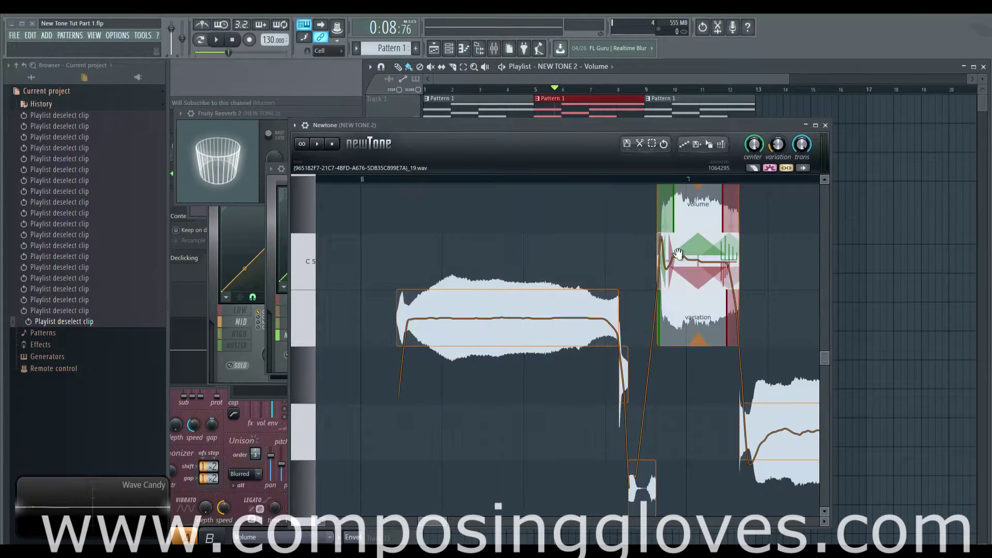
drag(706, 213, 709, 211)
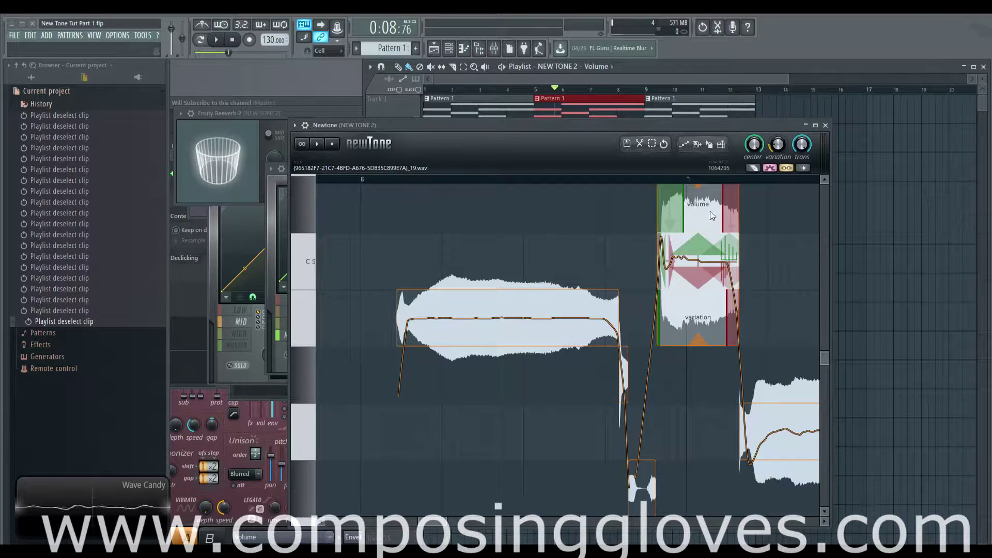
scroll(708, 210, up, 1)
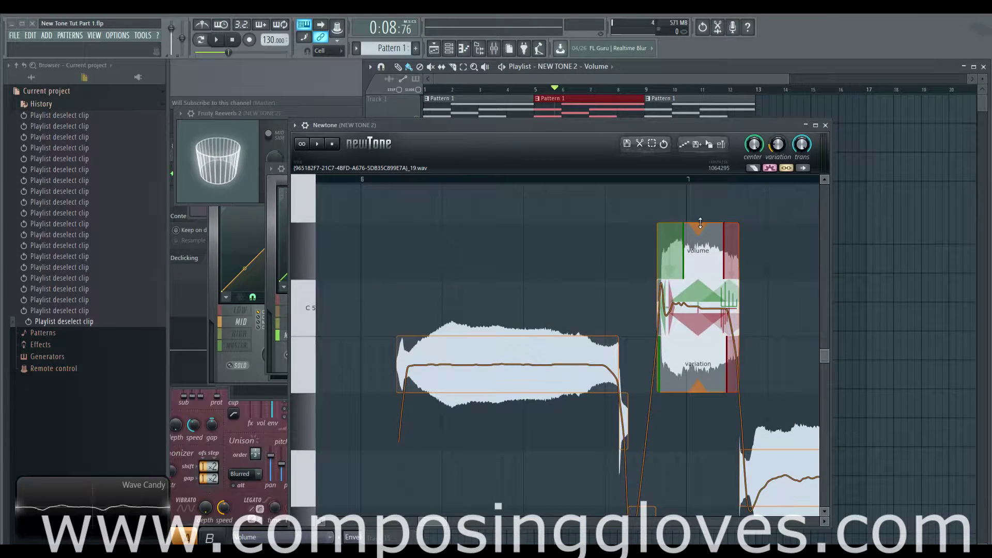
scroll(700, 223, up, 1)
drag(689, 281, 697, 324)
Stretch the long note's volume fade-in until it nearly reaches the fade-out and play the result.
scroll(475, 388, up, 3)
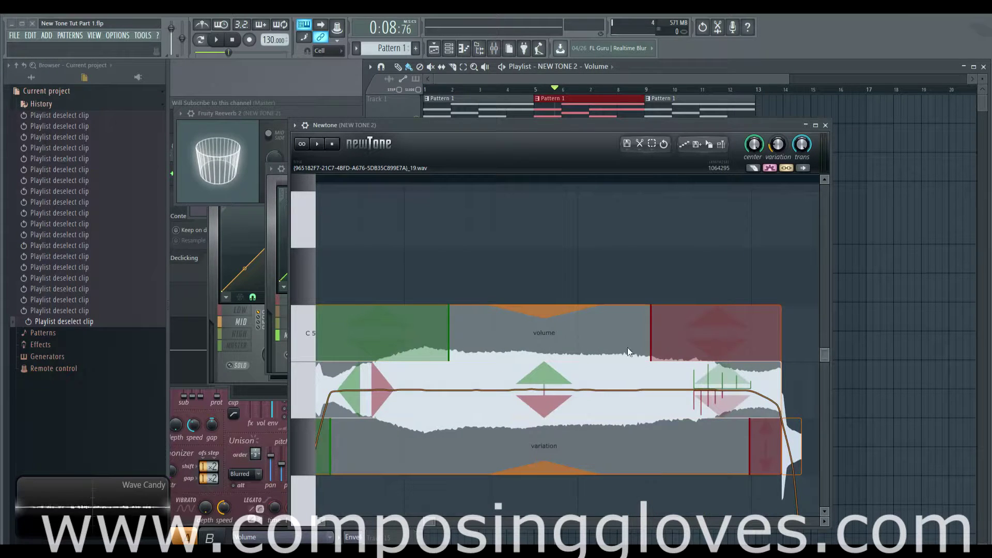
scroll(453, 274, left, 3)
drag(567, 334, 474, 334)
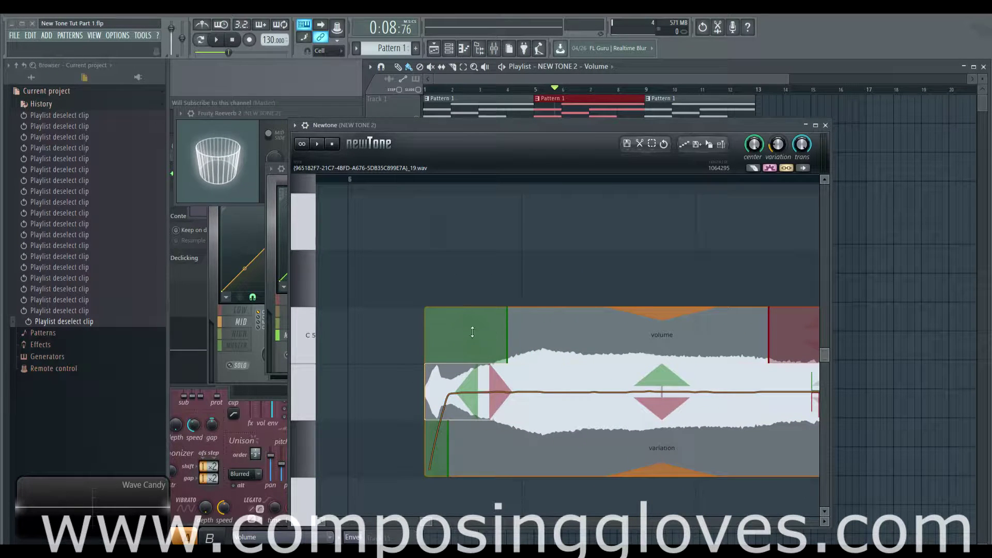
click(380, 178)
mouse_move(507, 371)
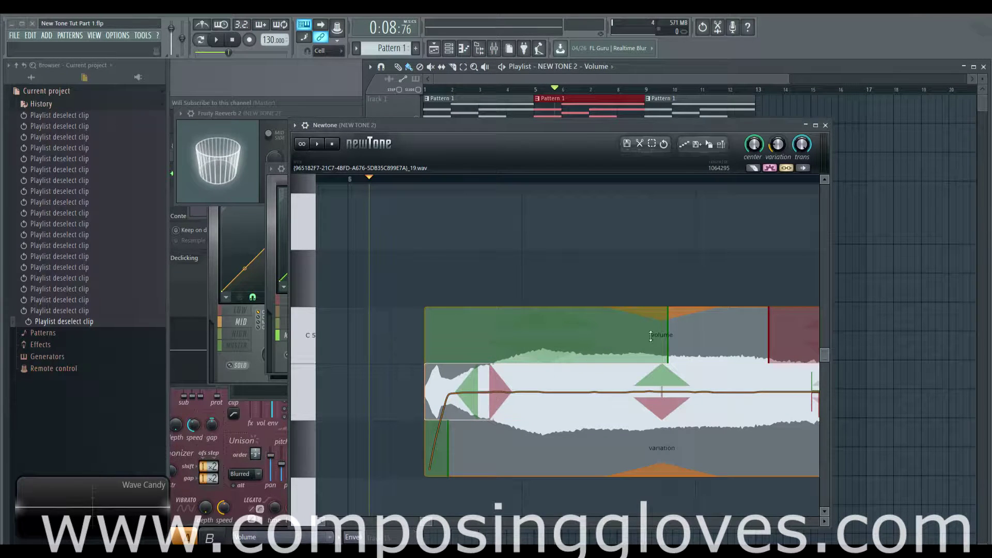
drag(667, 336, 758, 335)
key(space)
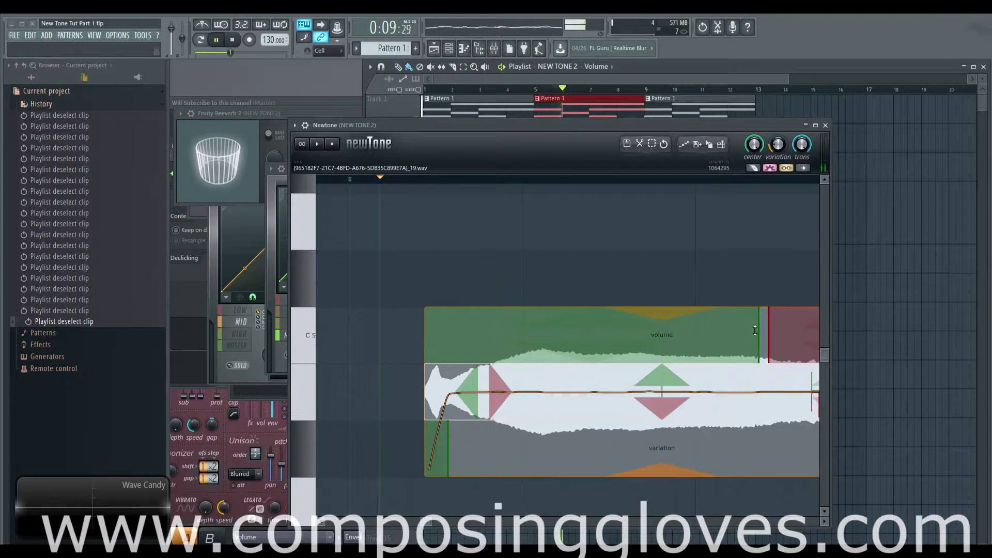
key(space)
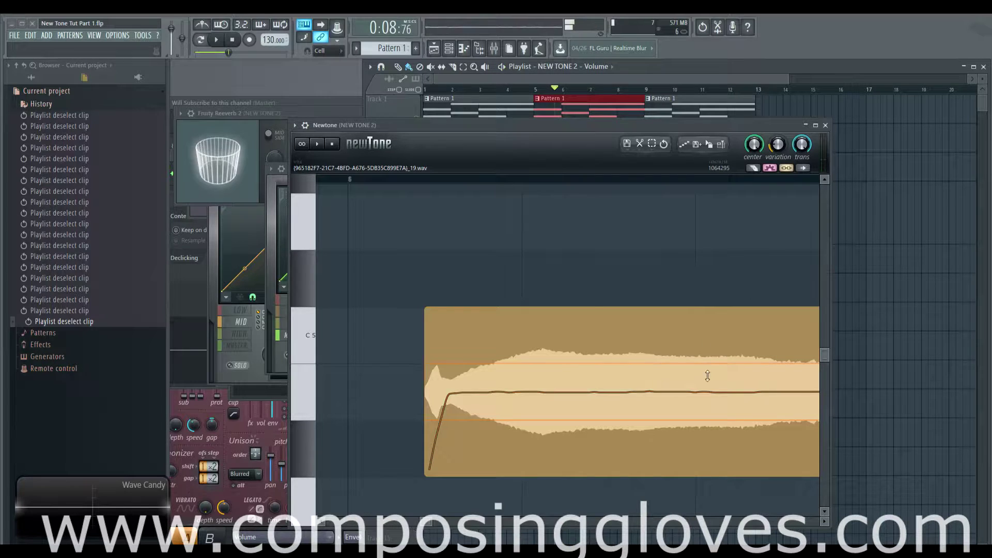
Shorten the long note's volume fade-in to a sliver at its start and play it back.
drag(758, 345, 440, 345)
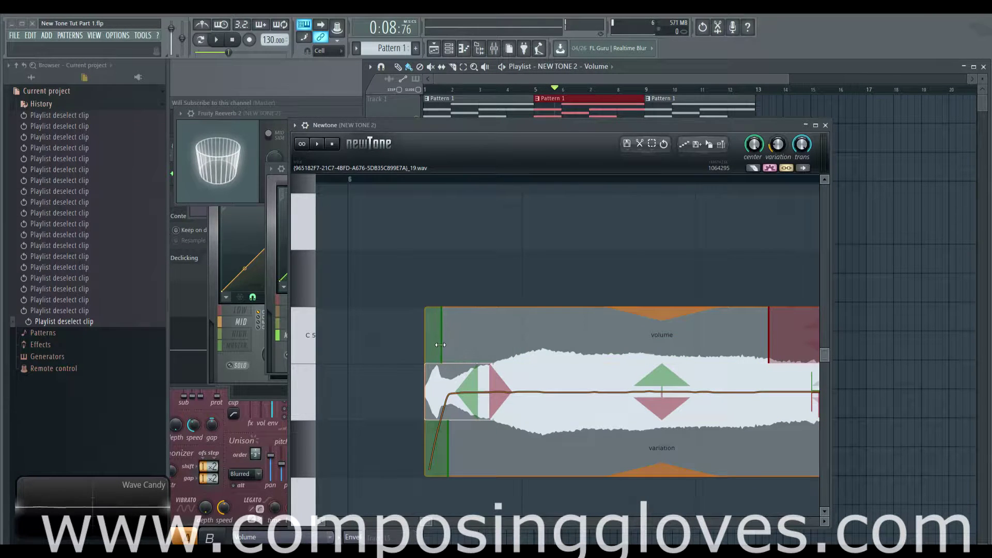
key(space)
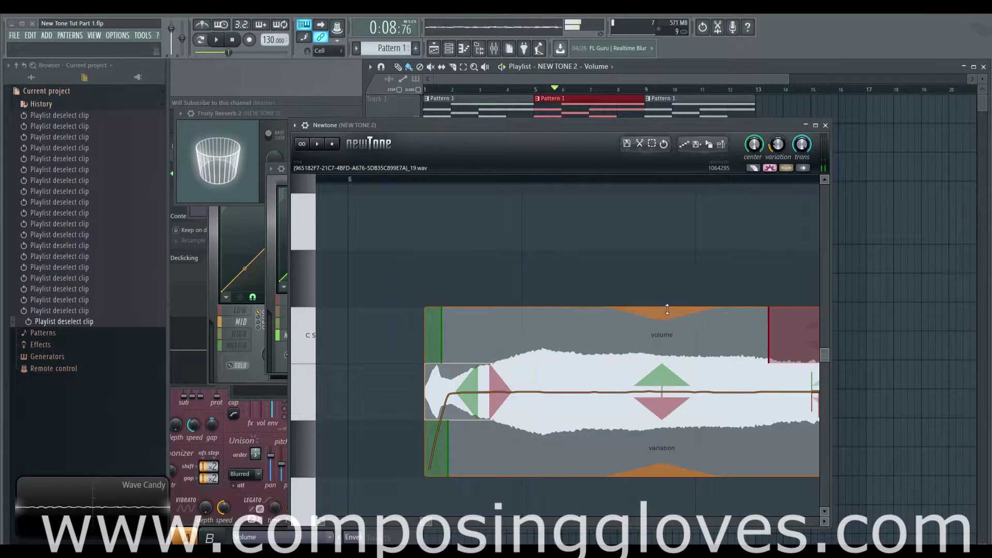
key(space)
Raise the long note's volume until its waveform fills the editing block and play it back.
drag(663, 312, 672, 257)
key(space)
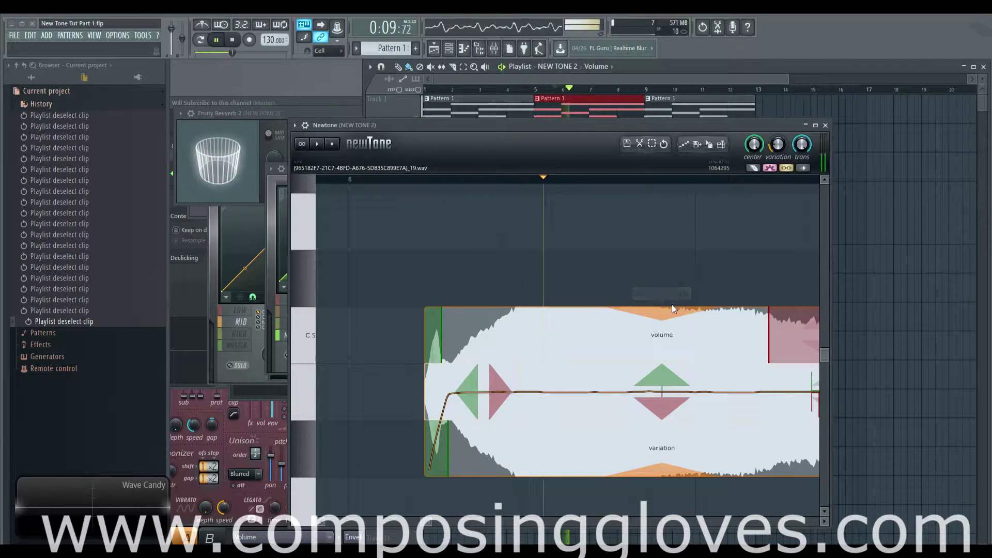
key(space)
Adjust the long note's volume fade-out to cover about its last quarter, playing the note to check it.
mouse_move(665, 307)
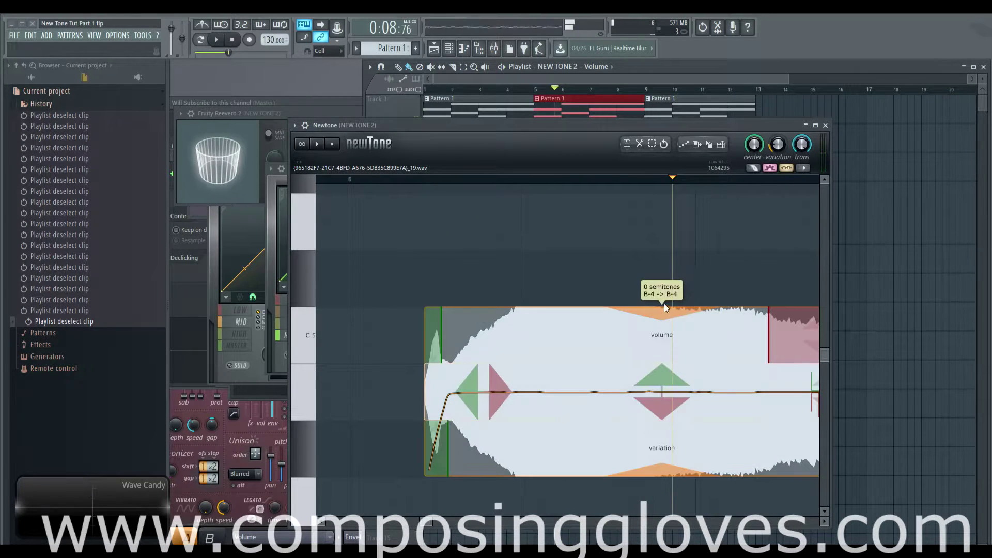
drag(764, 340, 793, 340)
key(space)
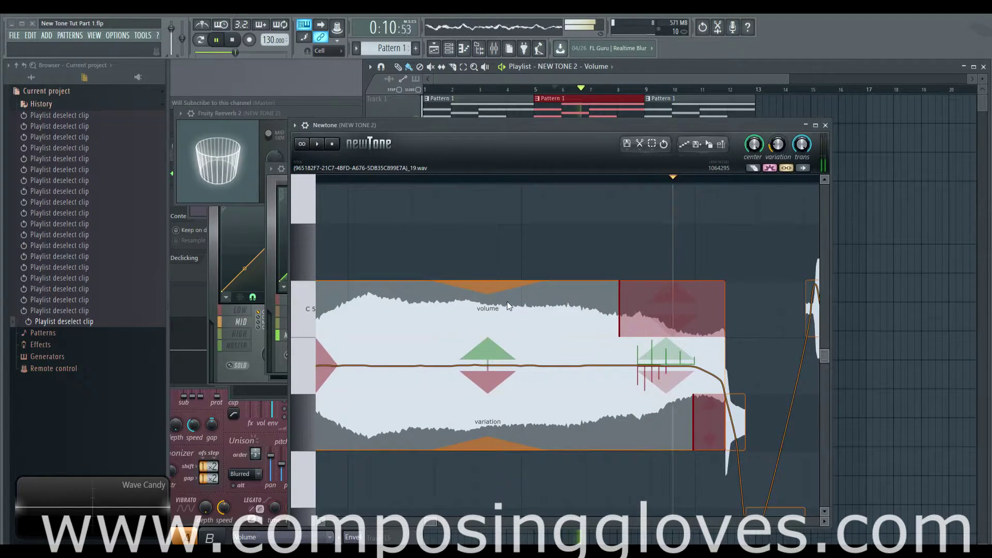
key(space)
scroll(526, 311, down, 2)
drag(587, 303, 578, 307)
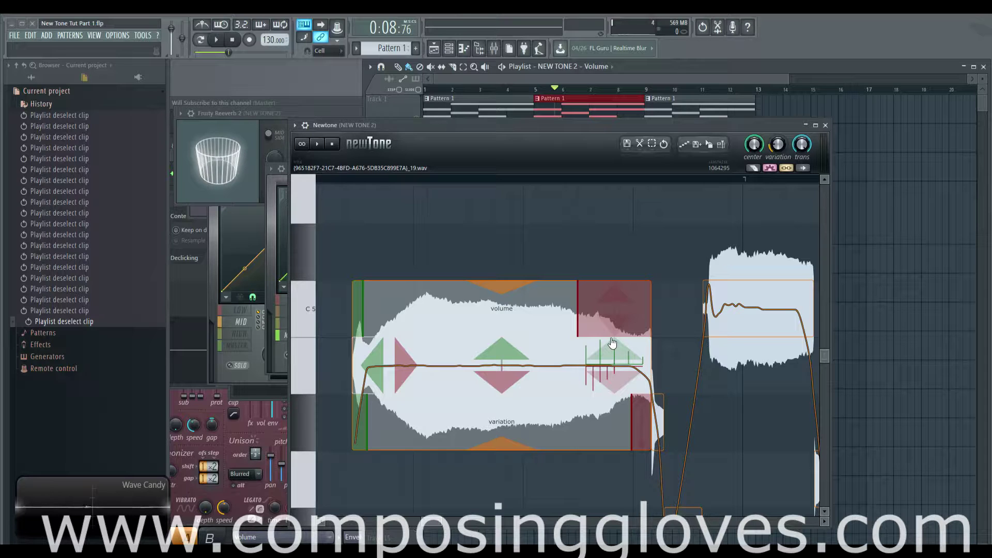
click(597, 381)
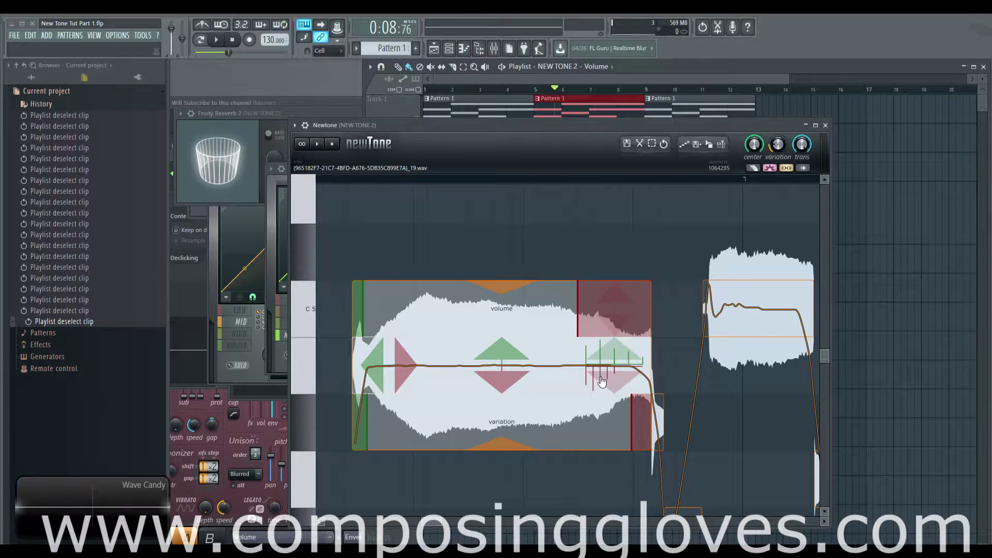
Raise the long note's formant shift to about 4.78 st and play the result.
click(602, 381)
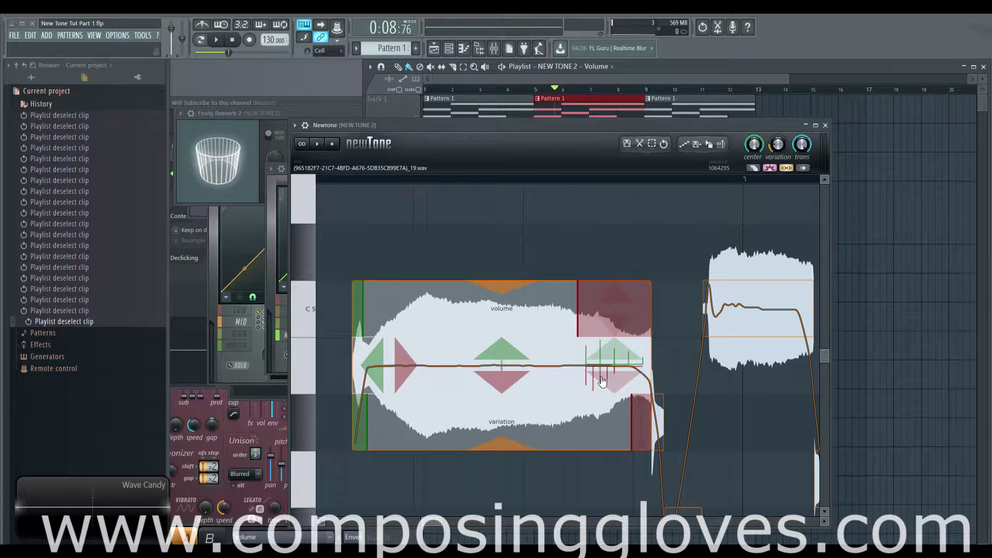
click(601, 381)
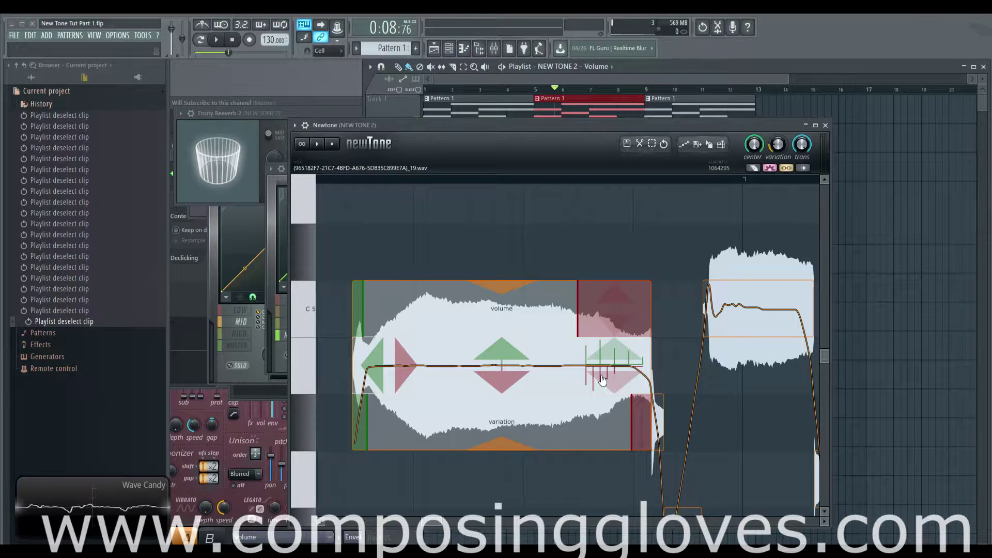
click(602, 380)
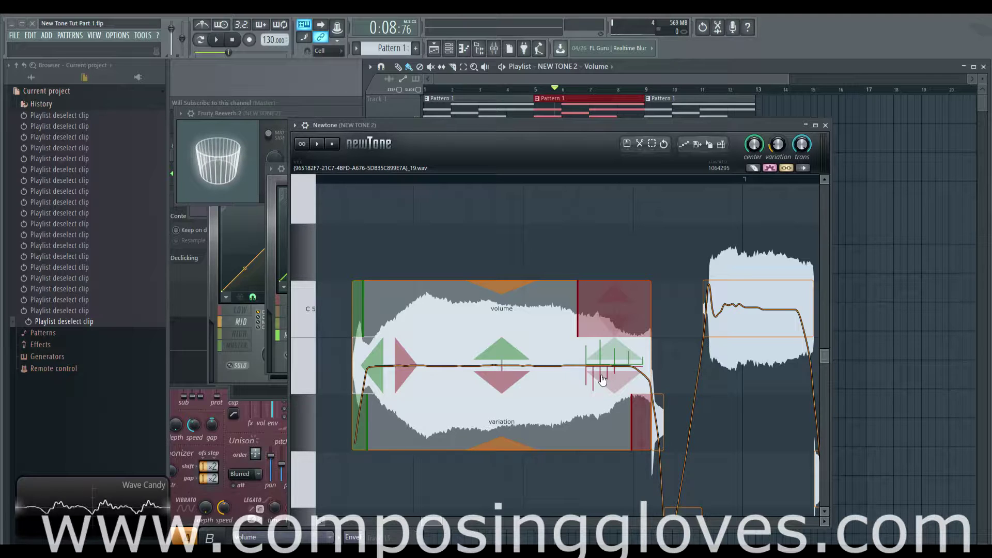
click(601, 381)
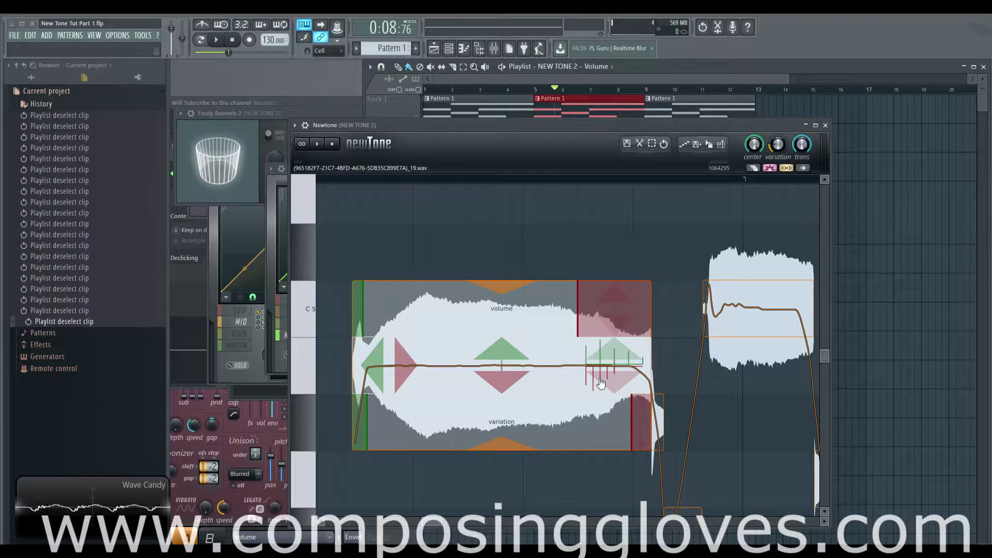
mouse_move(600, 382)
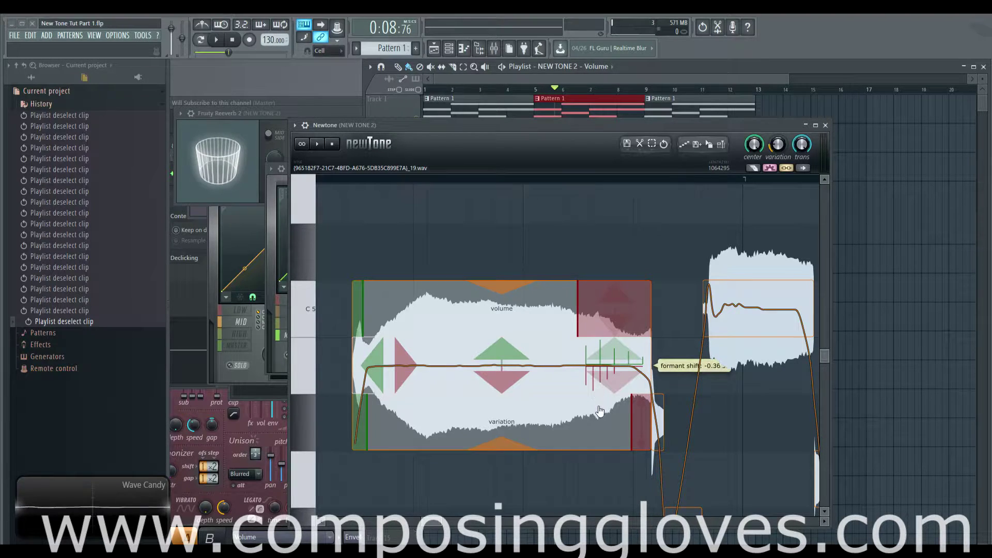
drag(599, 407, 580, 188)
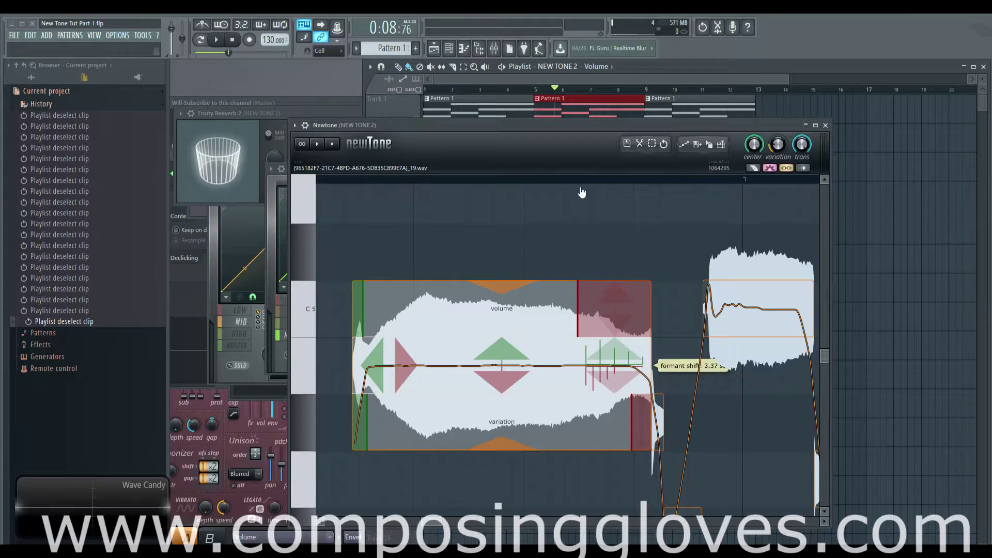
scroll(571, 281, up, 1)
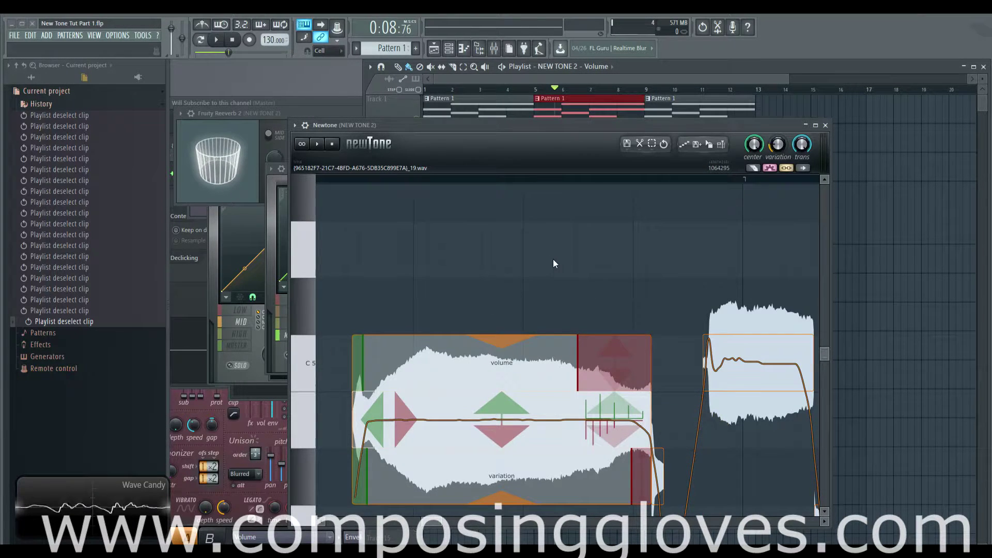
key(space)
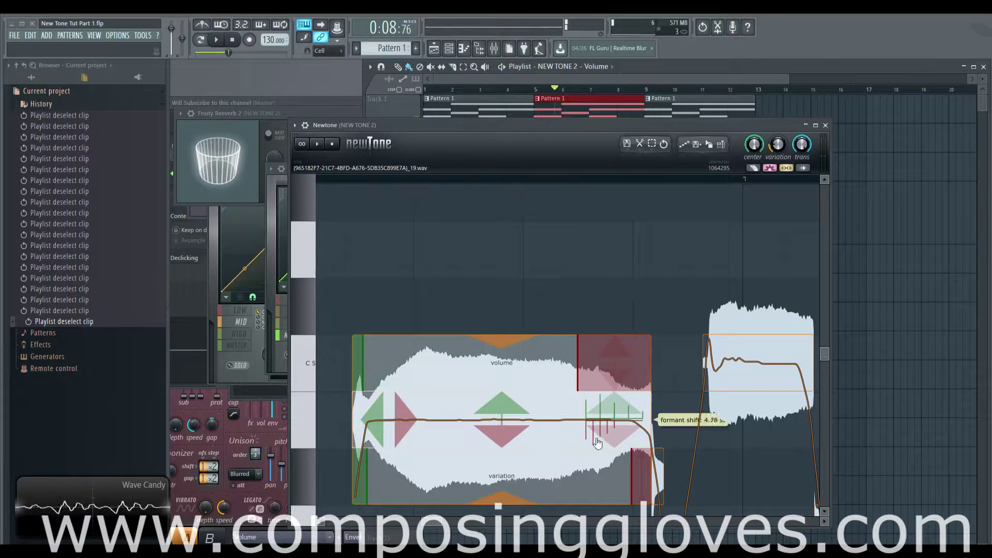
Lower the long note's formant shift to about -1.03 st and play it back.
scroll(604, 473, down, 1)
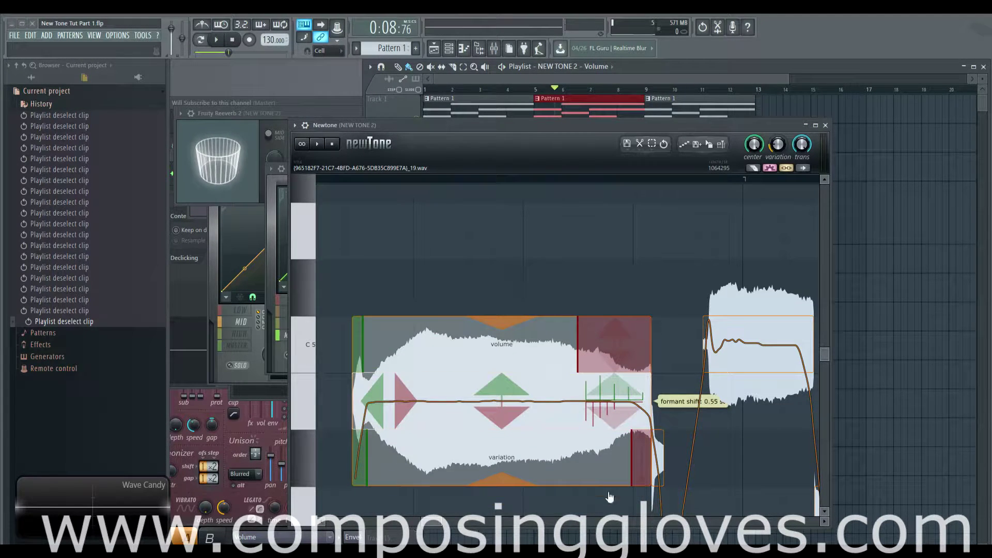
key(space)
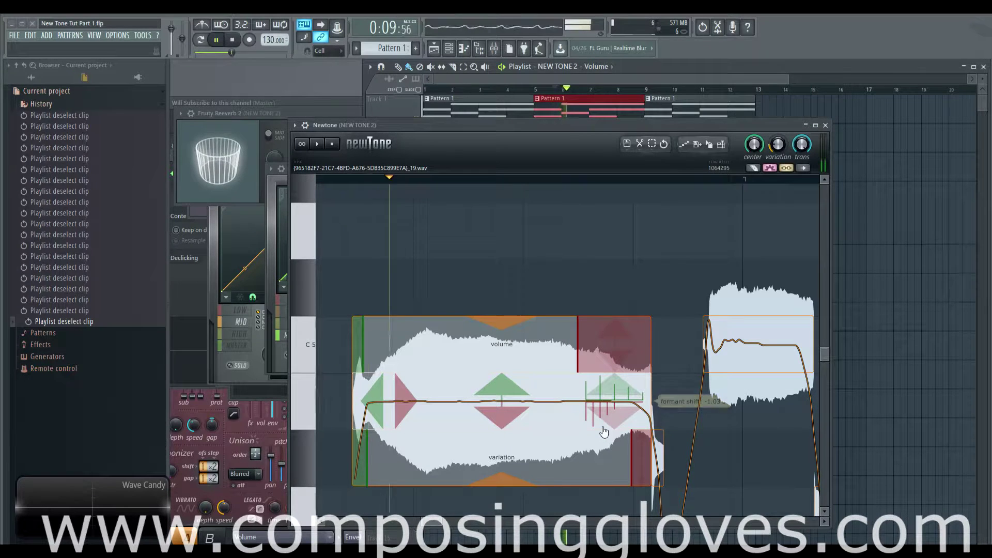
key(space)
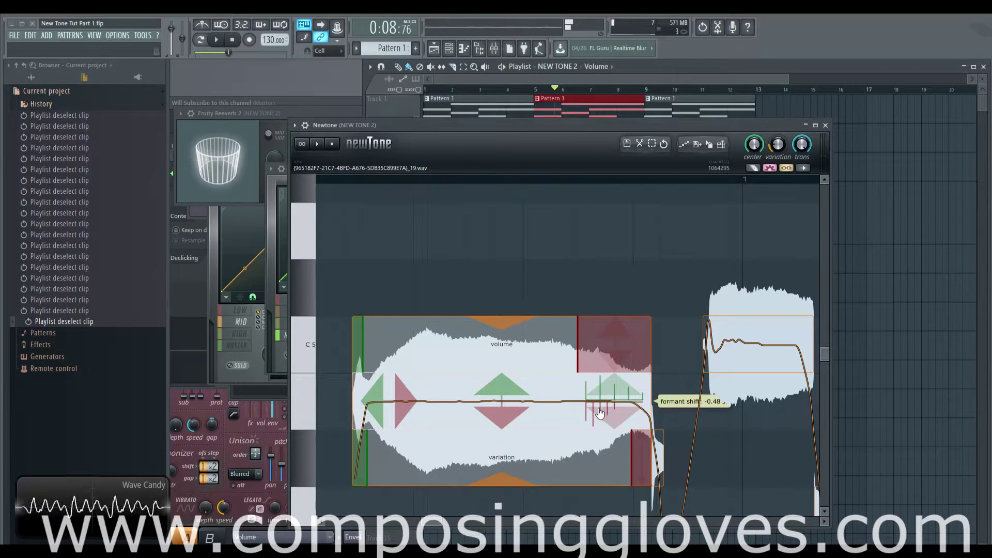
Bring the long note's formant shift back close to zero.
drag(604, 401, 605, 401)
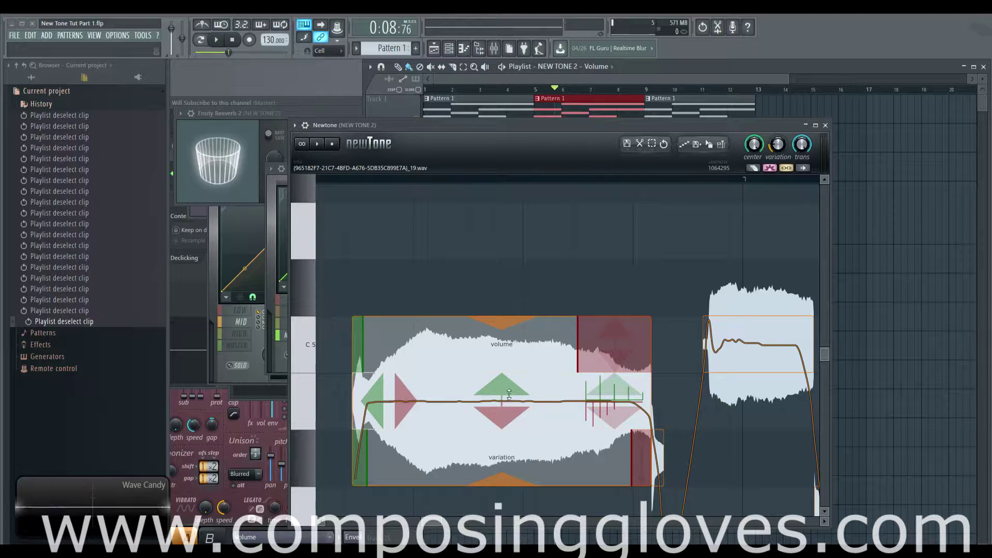
scroll(571, 393, down, 1)
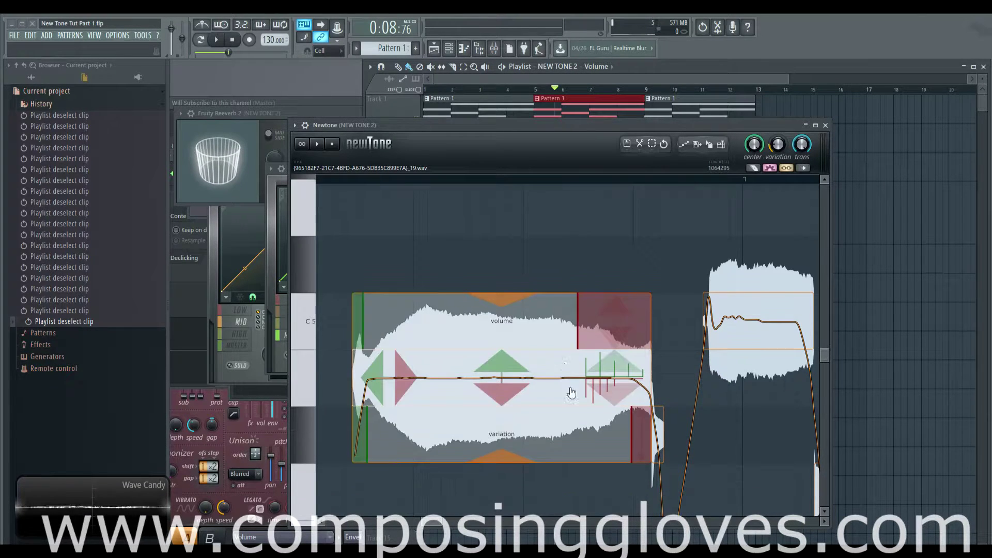
mouse_move(596, 390)
mouse_down()
mouse_move(597, 399)
mouse_move(602, 377)
mouse_up()
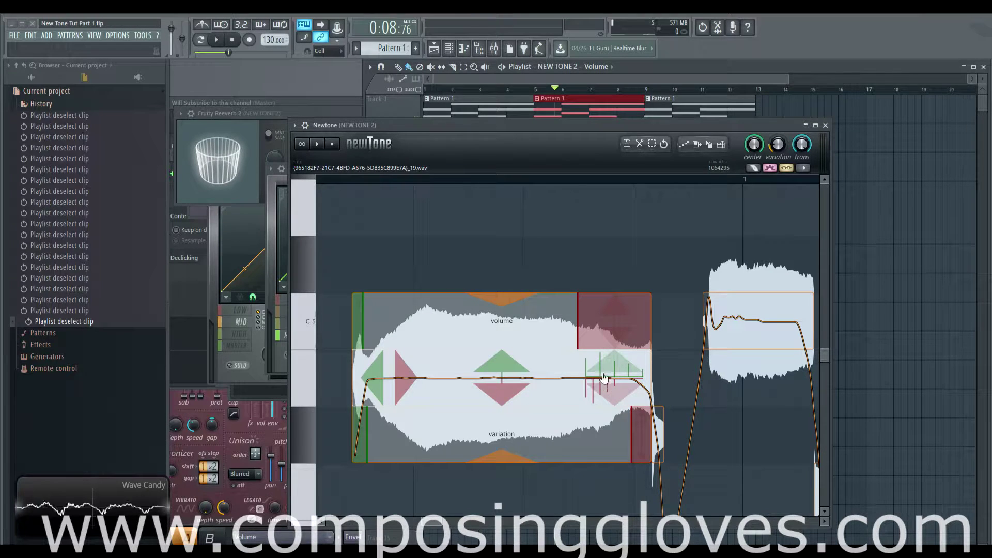
scroll(449, 240, down, 1)
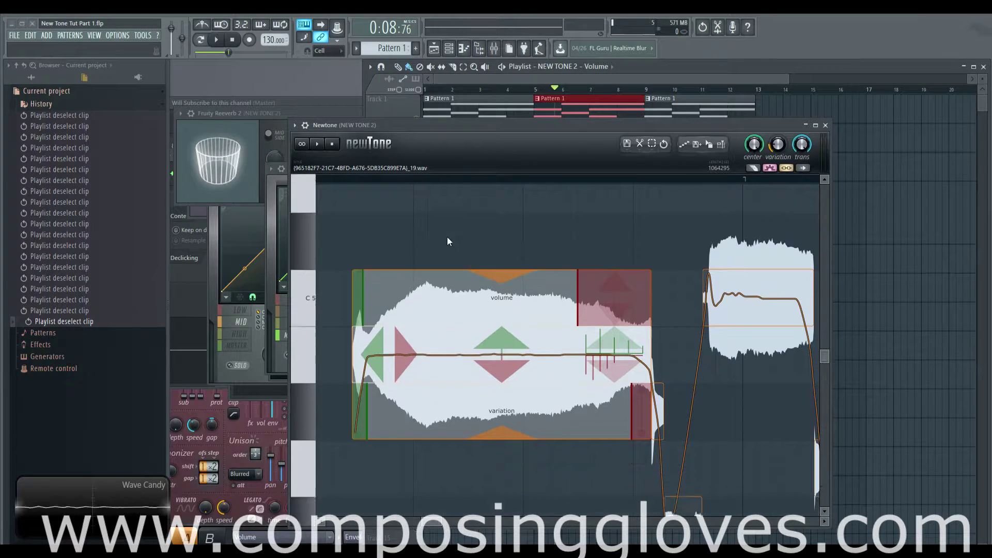
Select the first note, the long note, the short high note after it and the following low note together.
ctrl+scroll(463, 255, down, 2)
scroll(464, 253, down, 3)
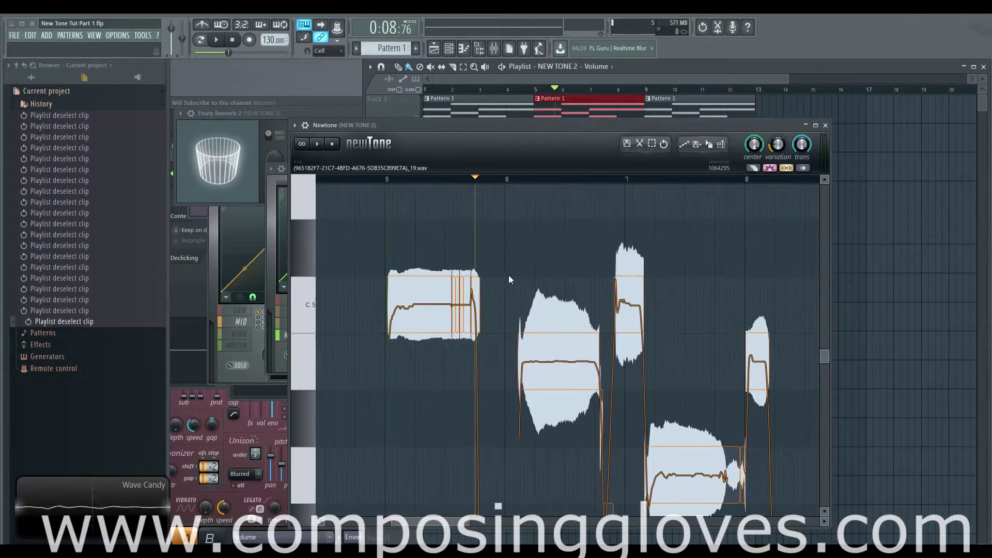
drag(383, 253, 420, 334)
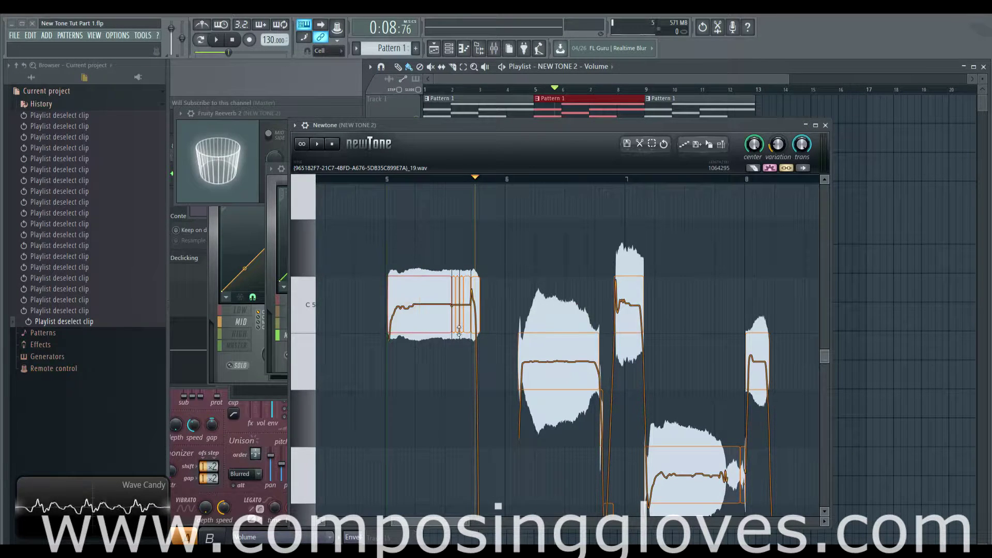
shift+click(522, 310)
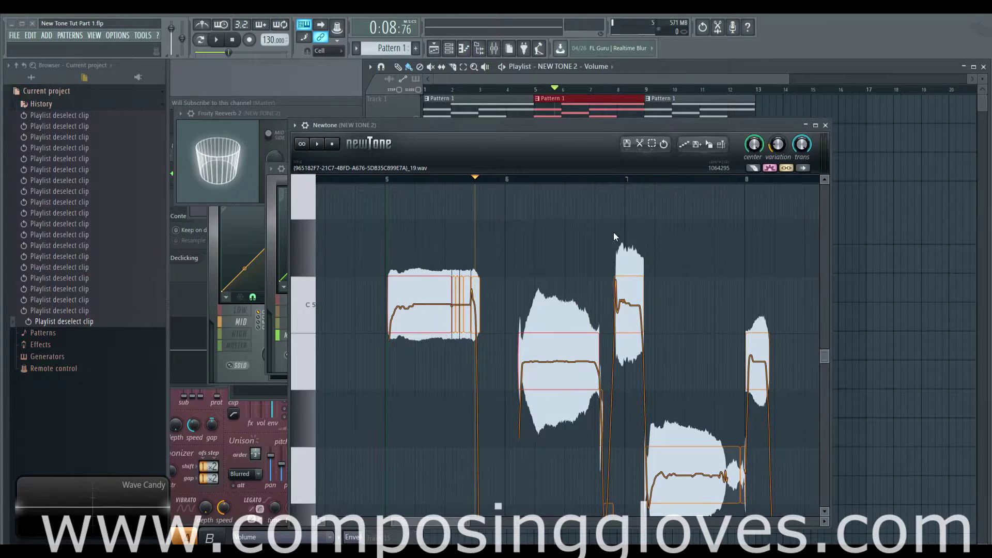
shift+click(628, 289)
Slightly lengthen the pitch transition at the start of the long note while the notes remain selected.
scroll(569, 361, up, 3)
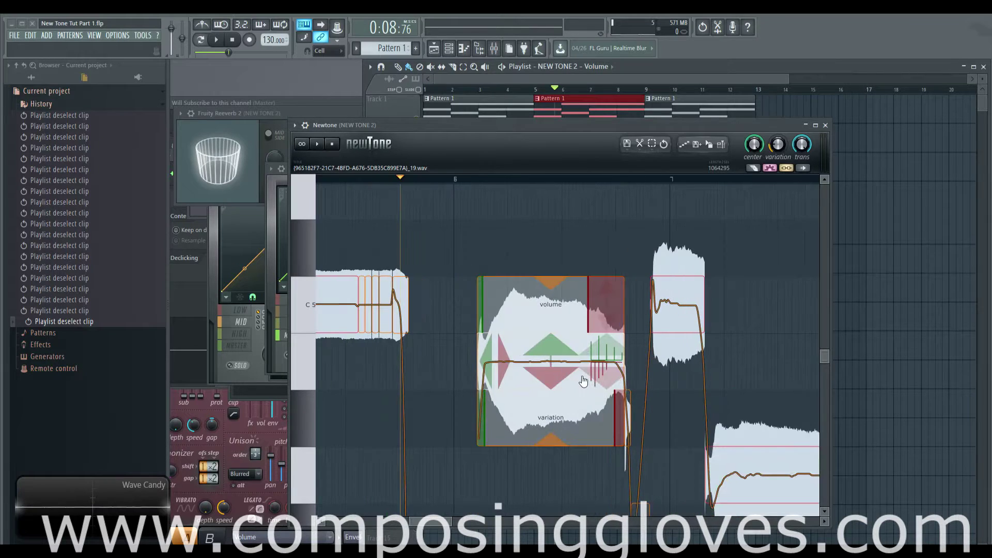
scroll(457, 398, up, 4)
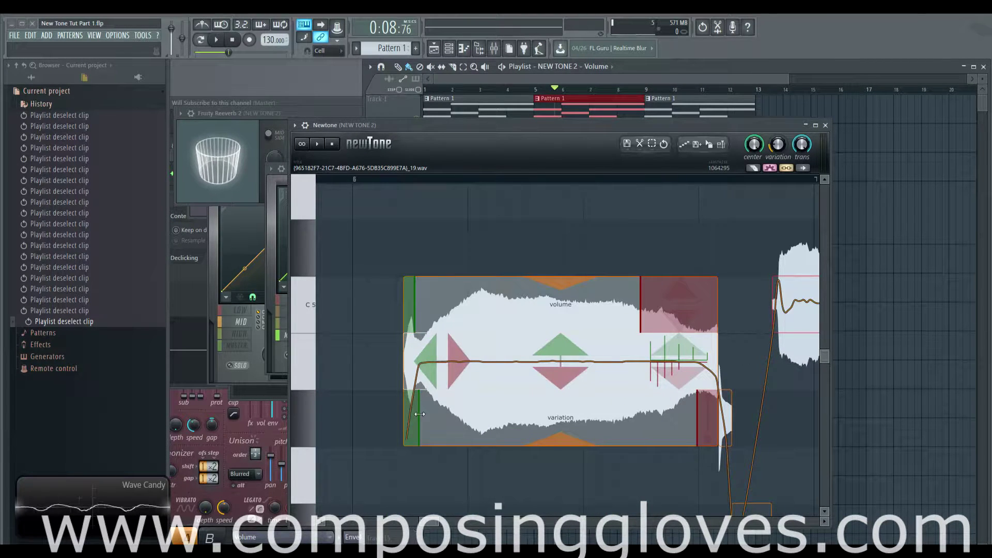
mouse_move(418, 411)
mouse_down()
mouse_move(498, 412)
mouse_move(421, 411)
mouse_up()
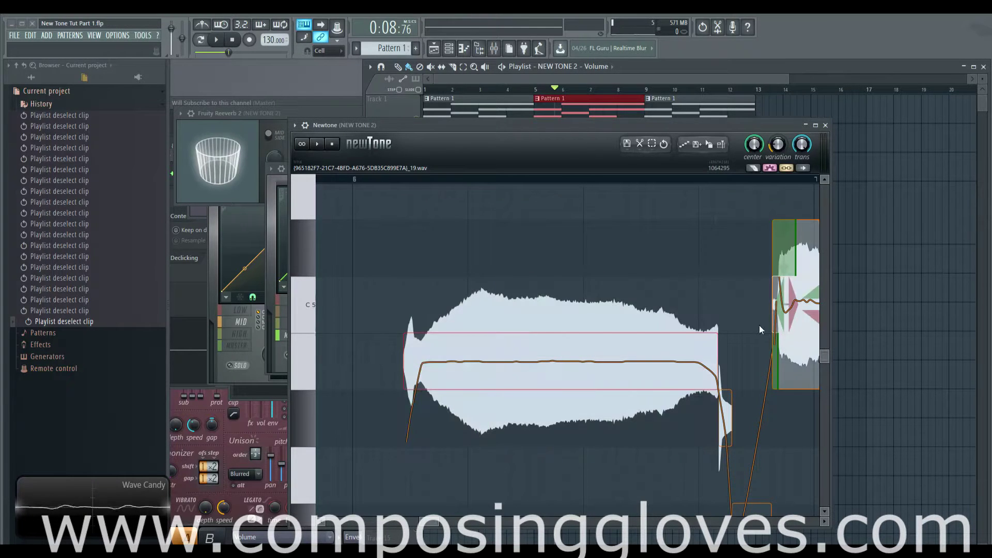
Lower the formant shift on the long note to about -4.22 st with the notes selected, and play the phrase.
mouse_move(668, 374)
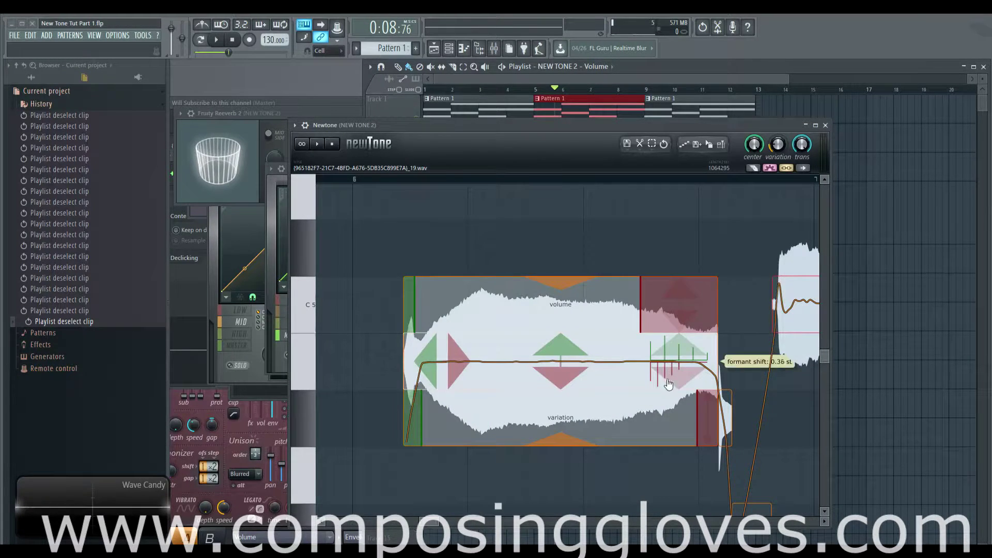
scroll(671, 467, down, 1)
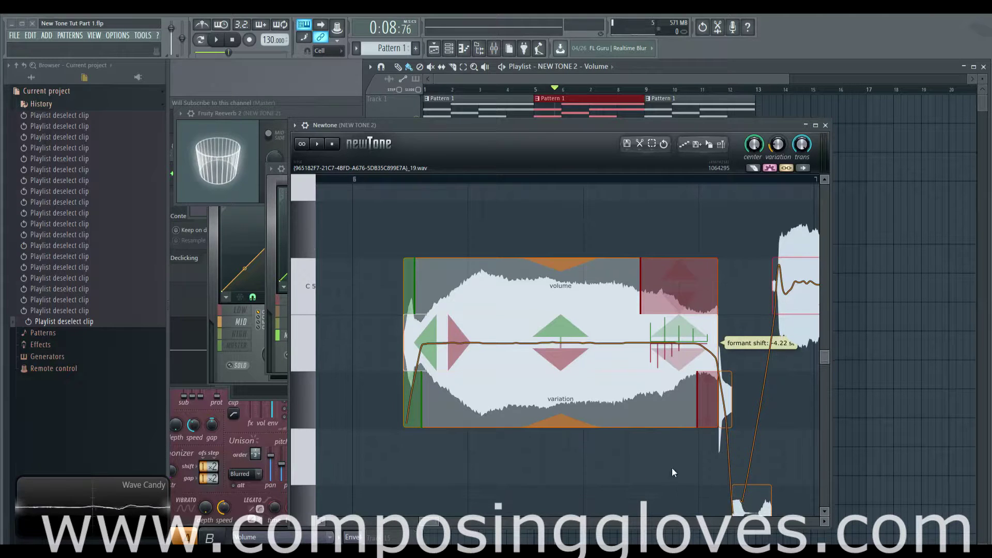
scroll(602, 395, down, 4)
key(space)
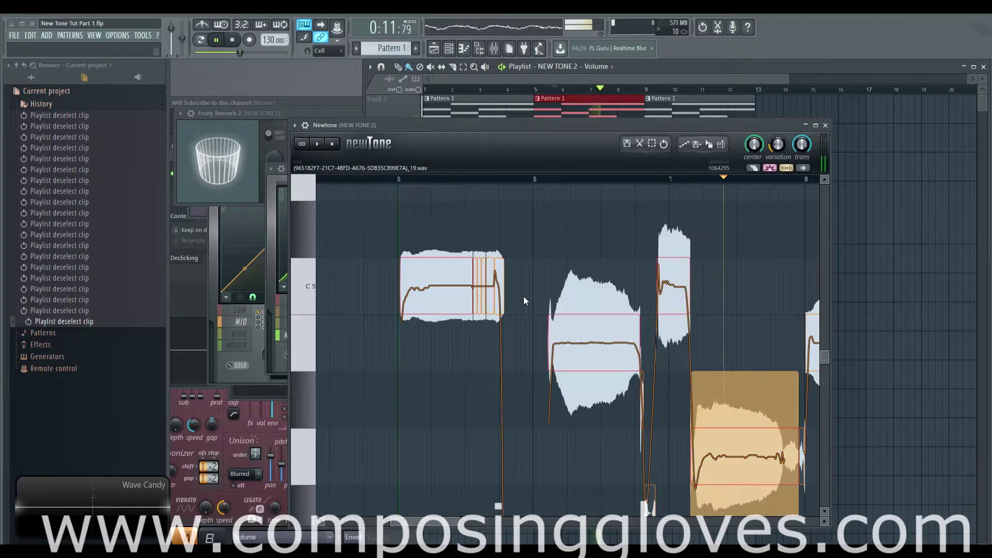
key(space)
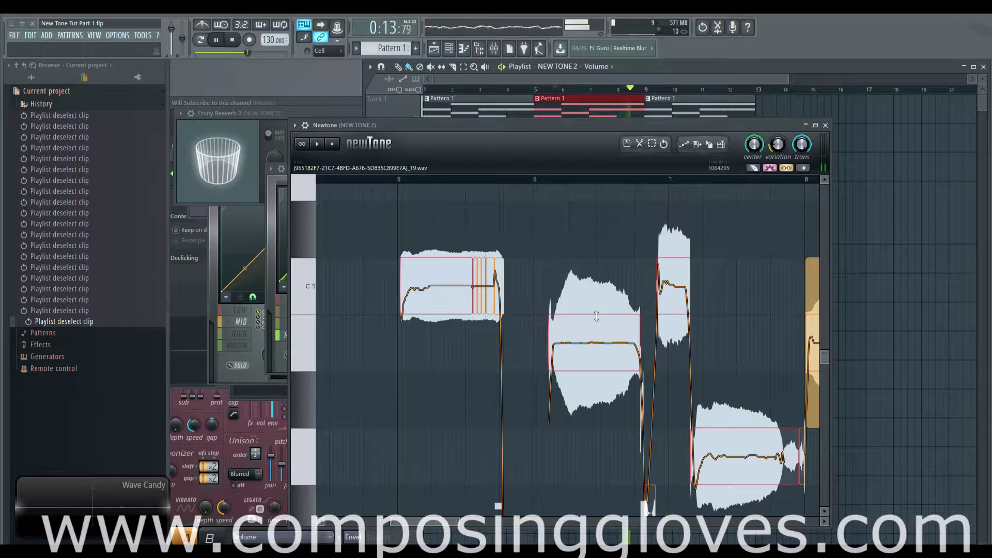
Examine the long note's editing handles up close, including its end, and review the layout of the vocal's notes.
mouse_move(616, 339)
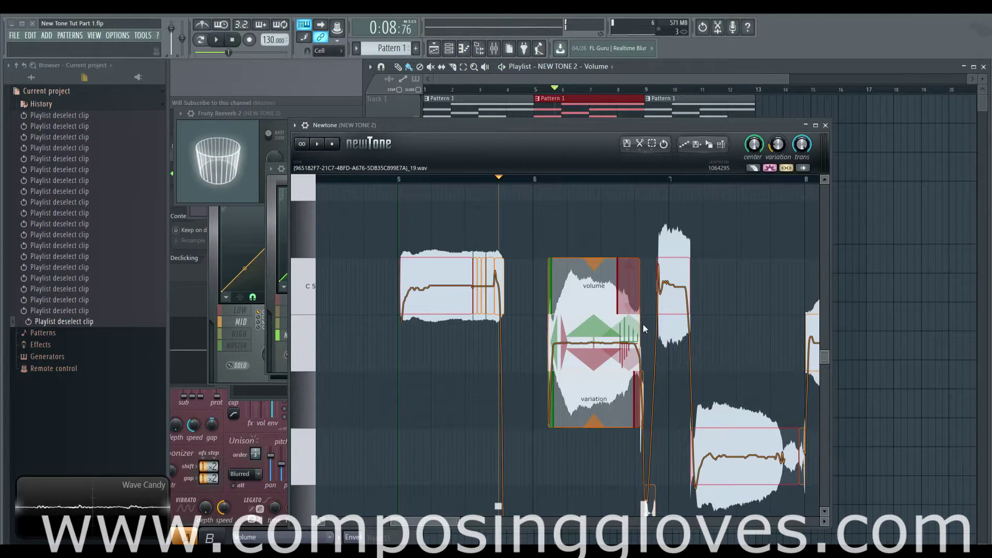
scroll(643, 324, up, 5)
mouse_move(576, 363)
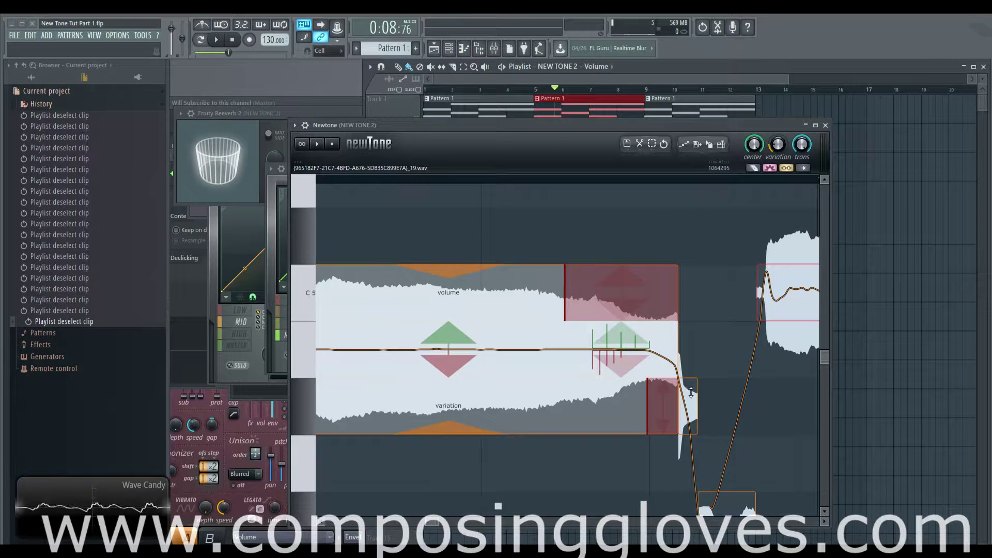
scroll(560, 305, down, 5)
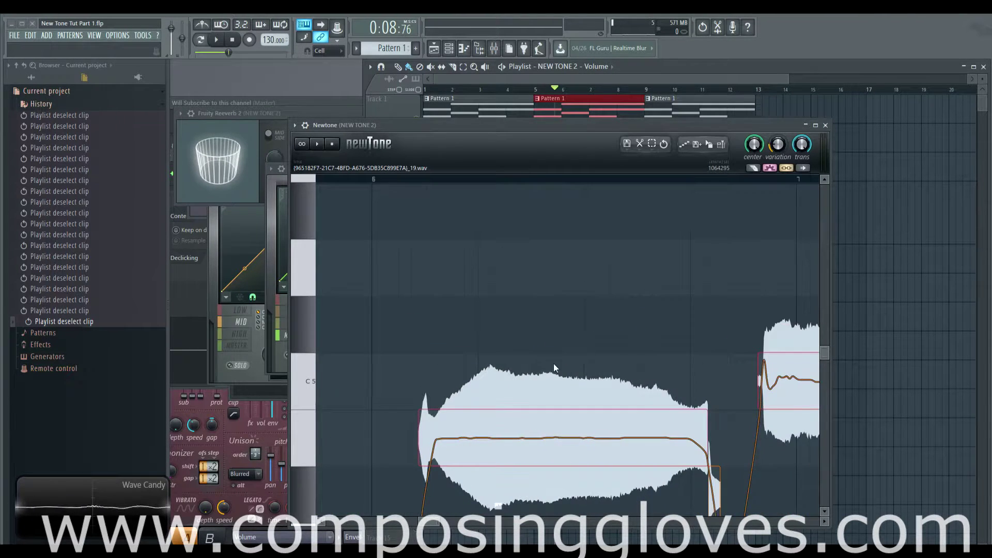
scroll(615, 296, down, 2)
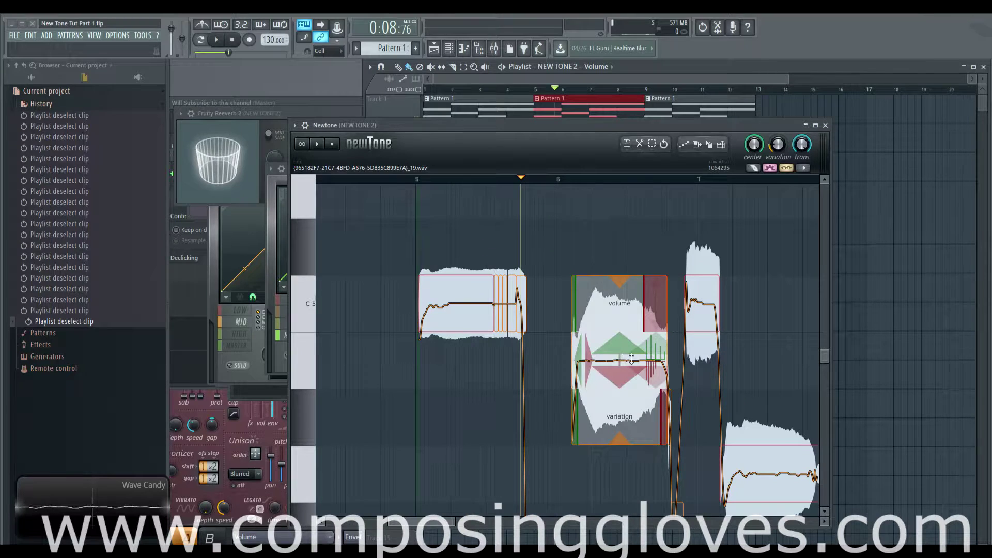
scroll(631, 358, up, 6)
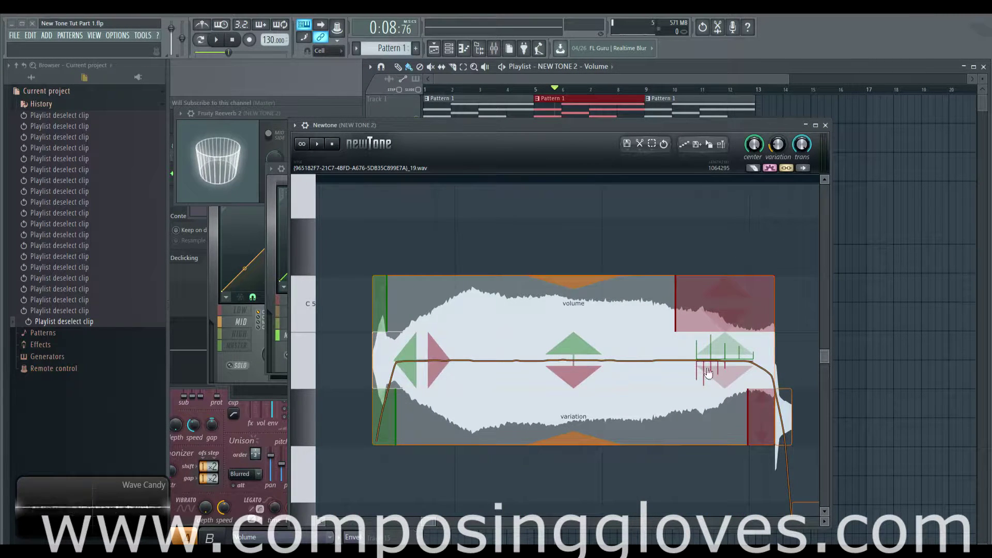
scroll(532, 242, down, 6)
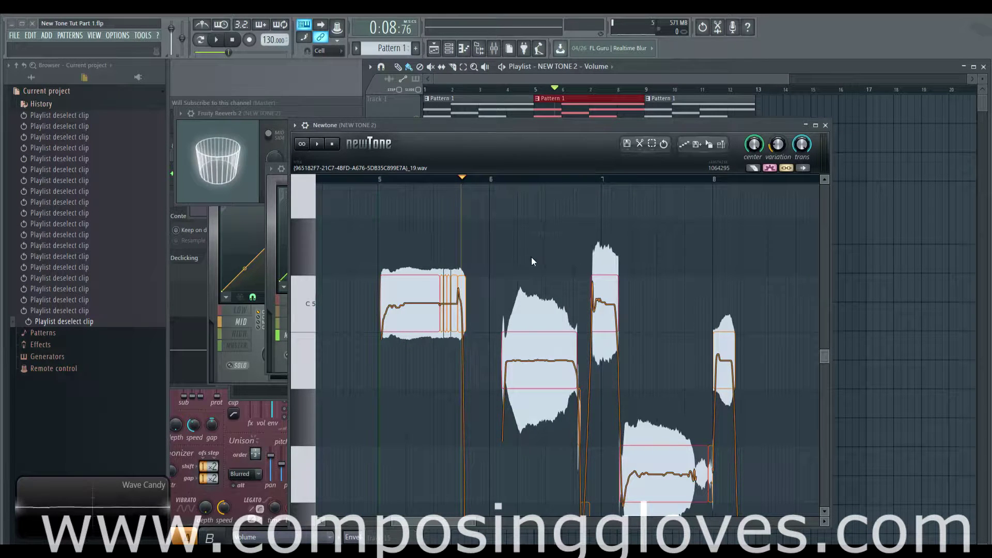
mouse_move(535, 369)
scroll(560, 405, down, 3)
scroll(560, 405, down, 2)
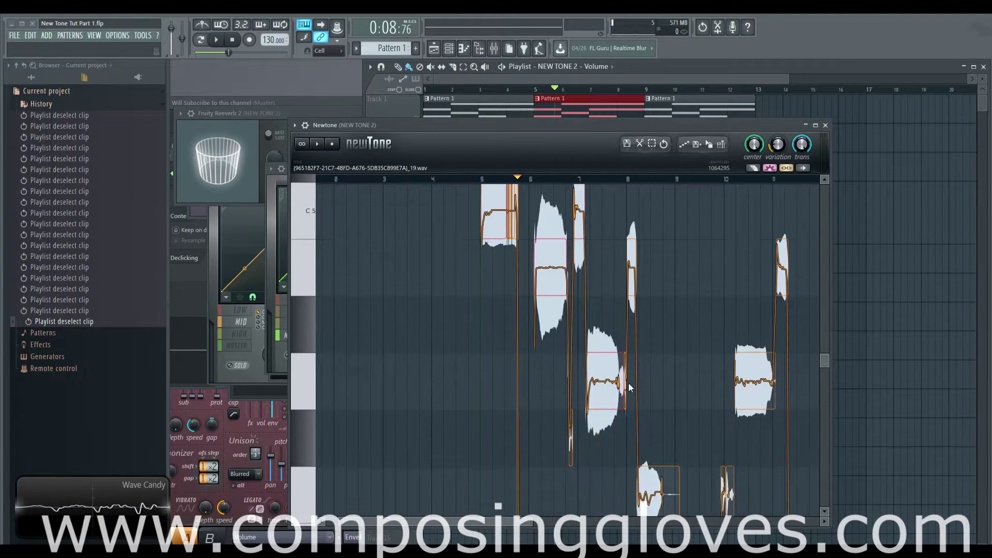
scroll(598, 370, down, 3)
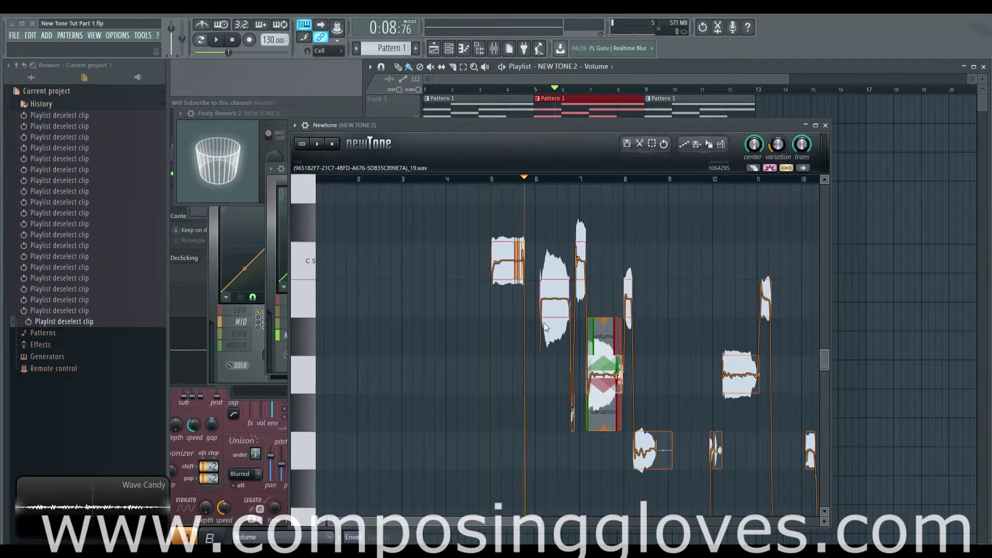
scroll(636, 298, down, 1)
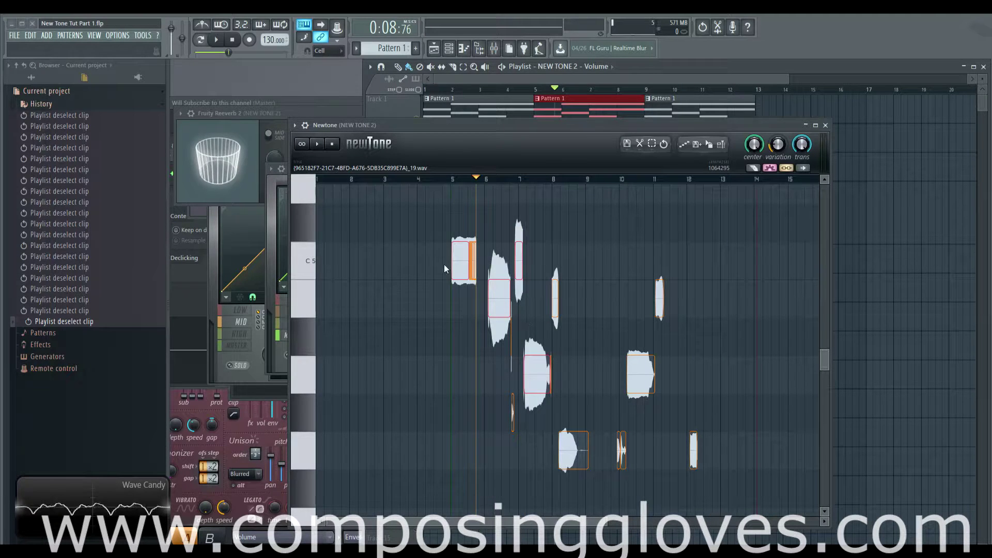
mouse_move(496, 295)
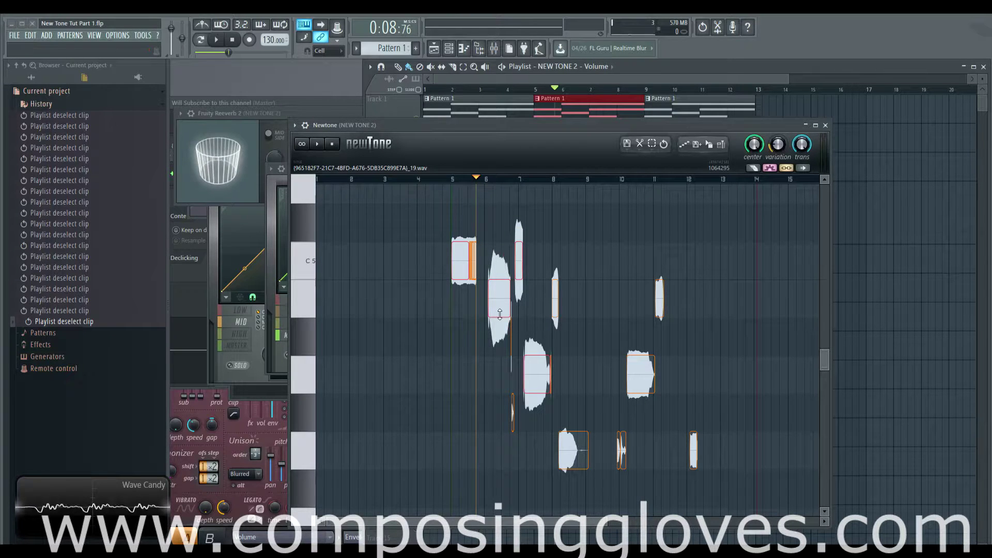
Move the long note down three semitones together with the other selected notes.
mouse_move(499, 314)
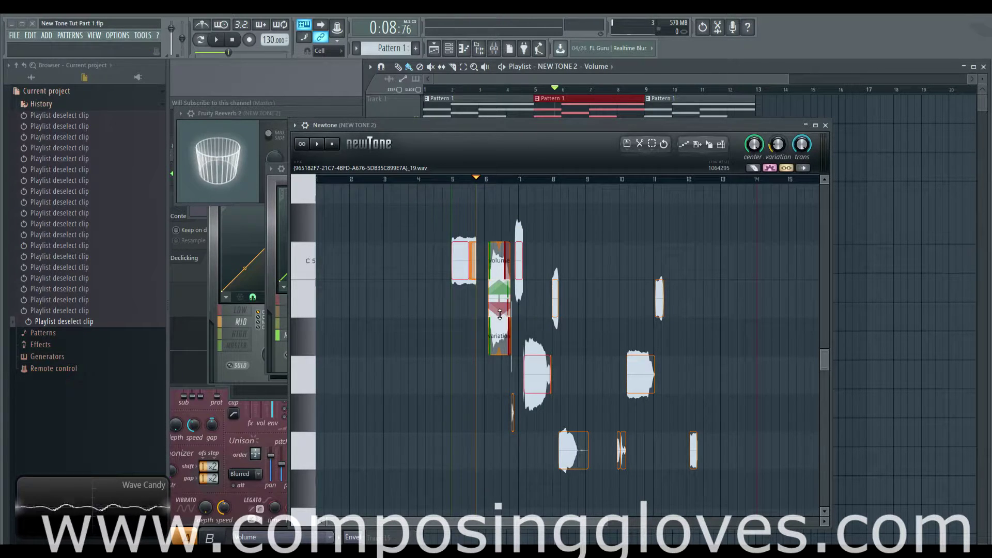
scroll(500, 314, up, 6)
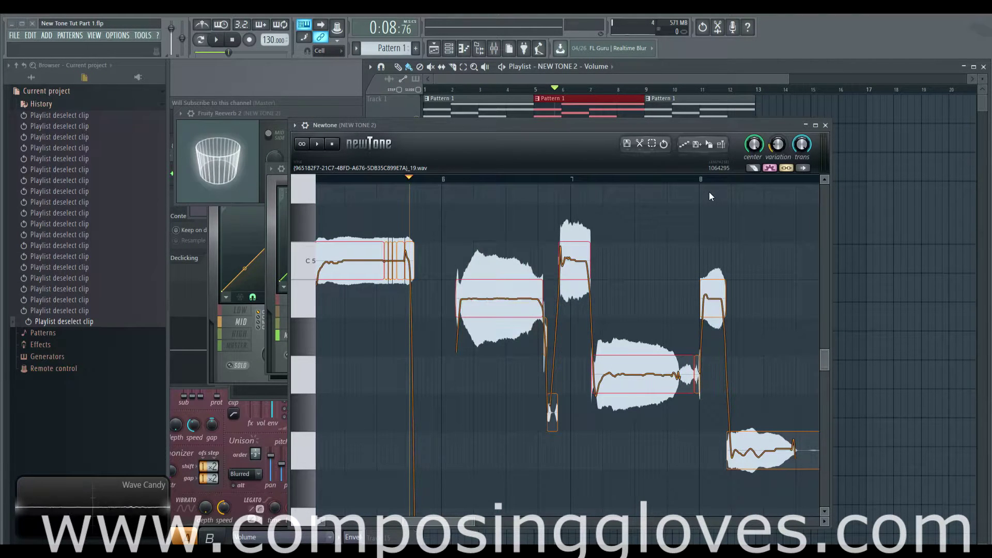
scroll(522, 292, up, 1)
drag(509, 295, 504, 410)
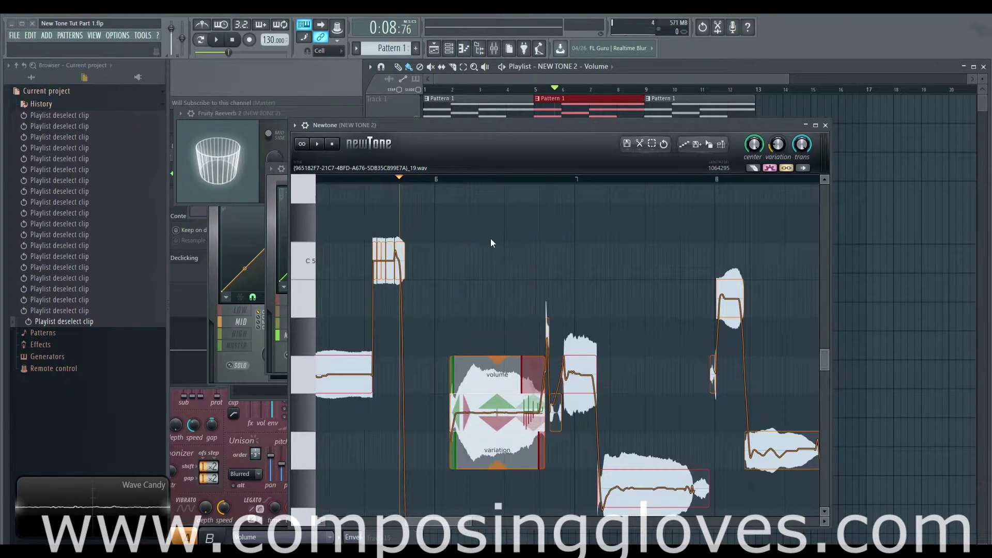
scroll(490, 315, down, 1)
scroll(429, 312, down, 3)
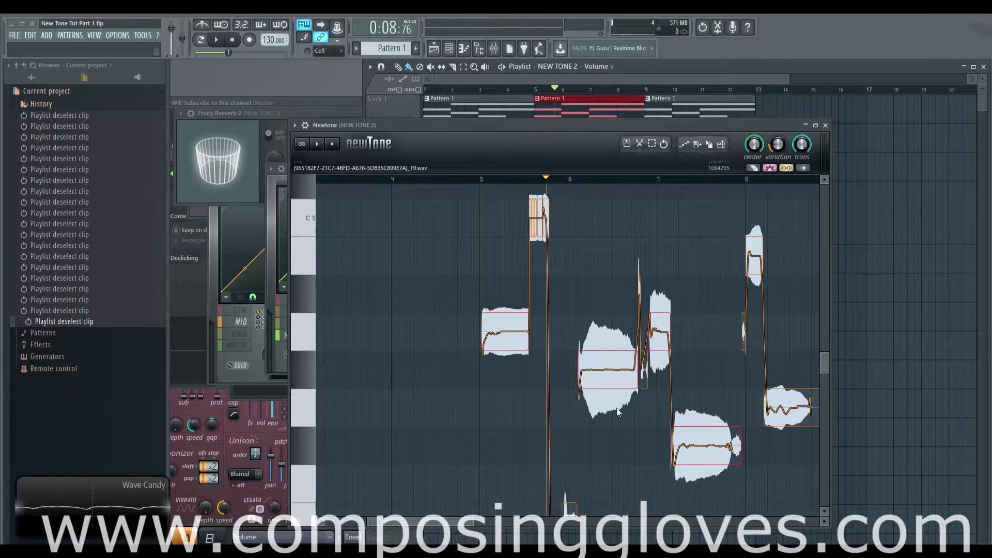
Examine the gap before the long note, then try nudging the first note's end point and deselect the notes.
scroll(558, 358, up, 5)
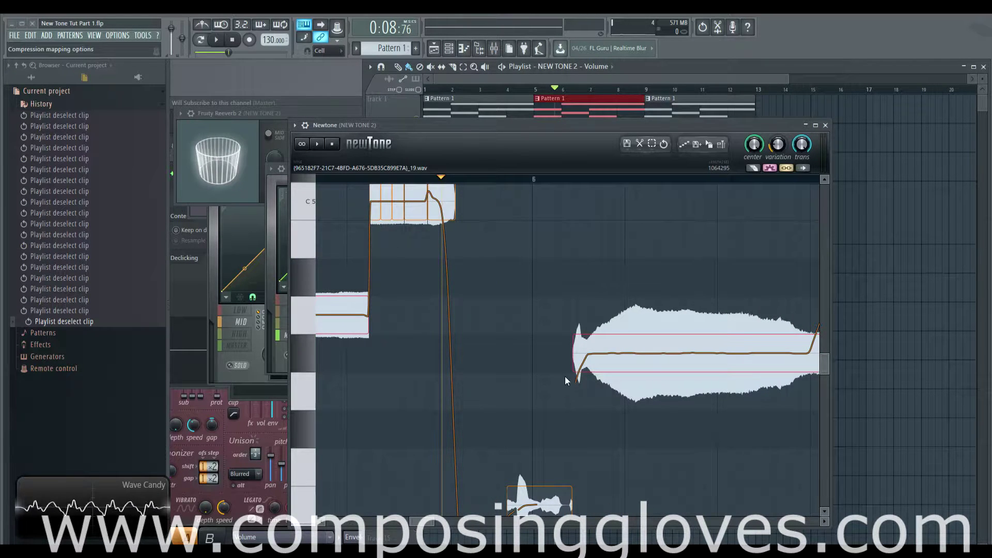
mouse_move(647, 391)
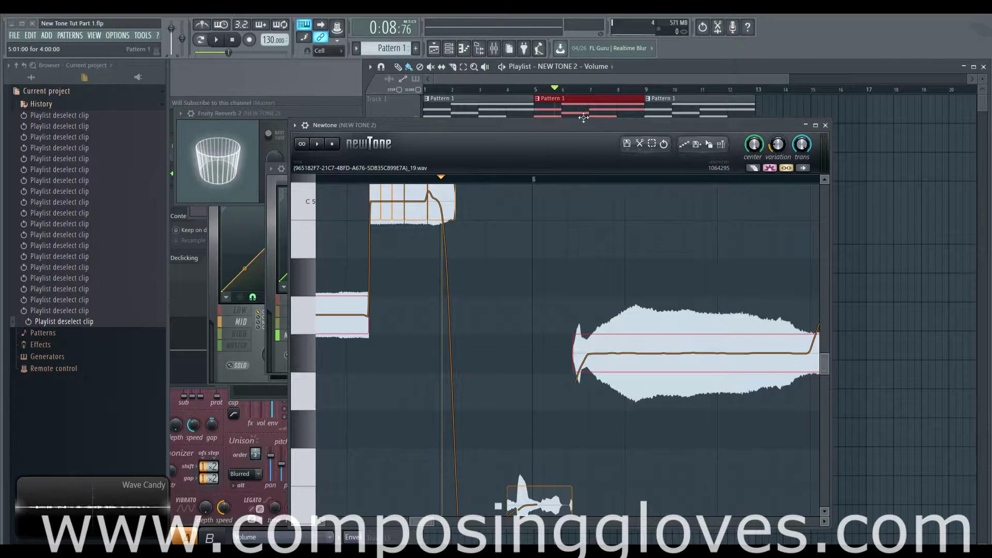
scroll(585, 228, down, 6)
scroll(585, 228, up, 2)
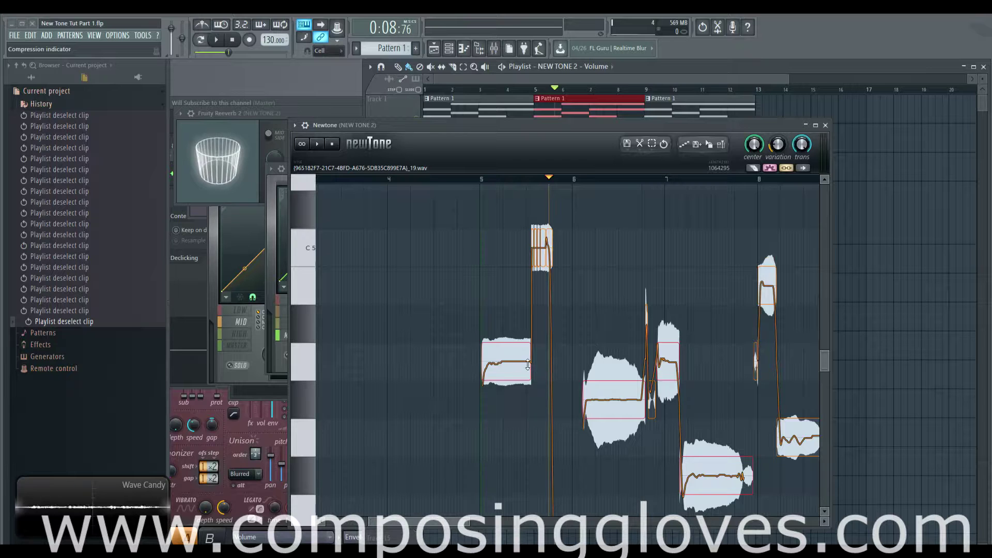
mouse_move(531, 367)
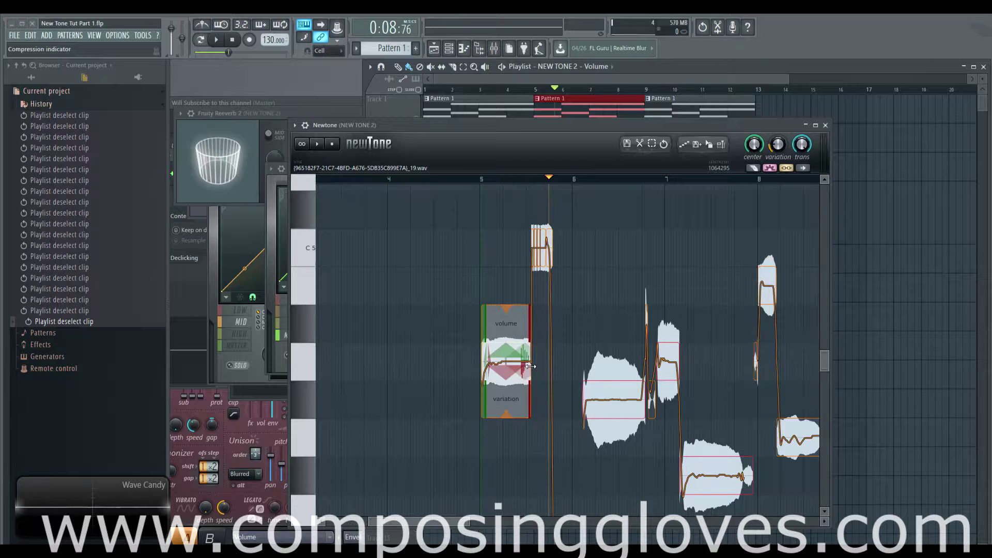
drag(531, 367, 528, 366)
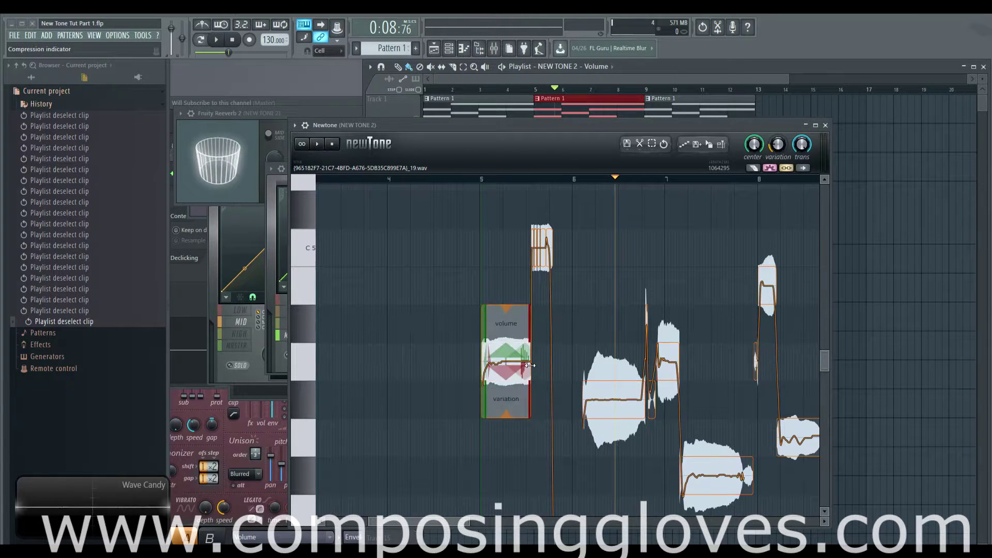
drag(531, 366, 530, 364)
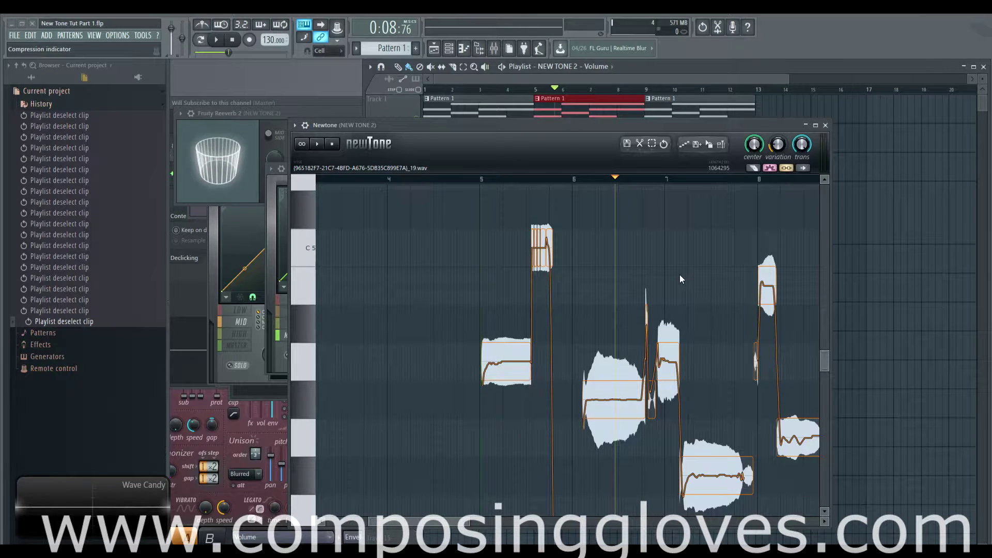
Move the NewTone window down to expose the playlist tracks, and mark bars 5 to 9 on the playlist timeline.
scroll(695, 266, down, 3)
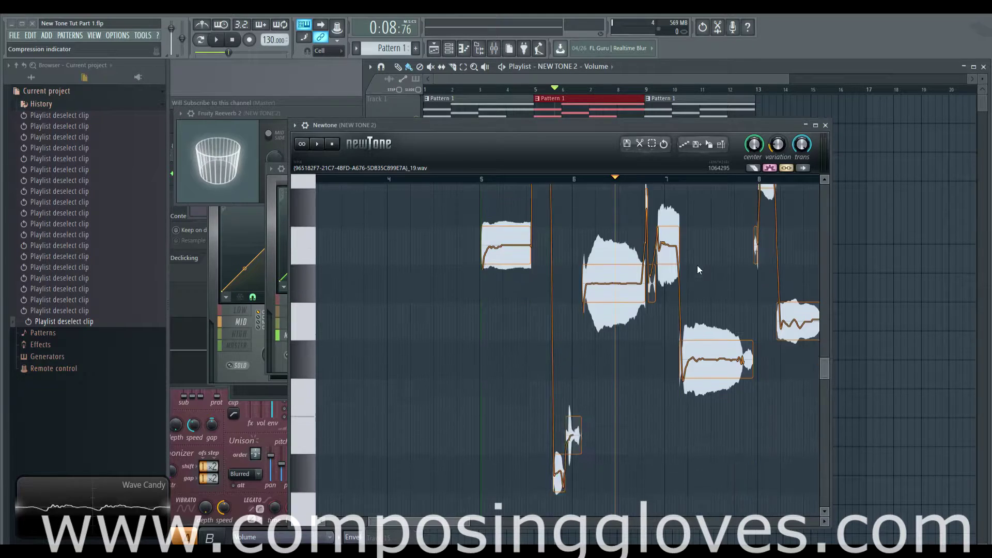
scroll(690, 267, down, 4)
scroll(641, 298, up, 2)
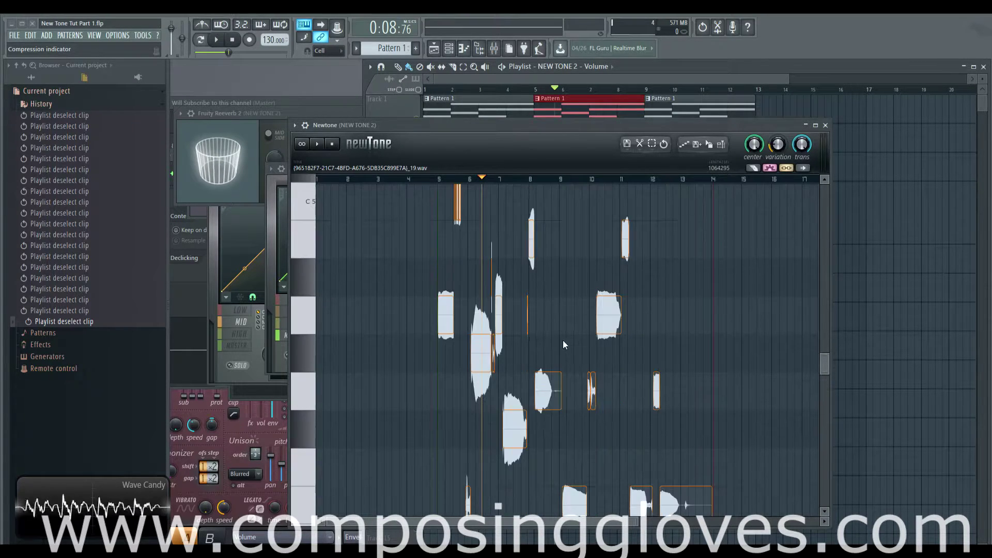
scroll(637, 254, up, 5)
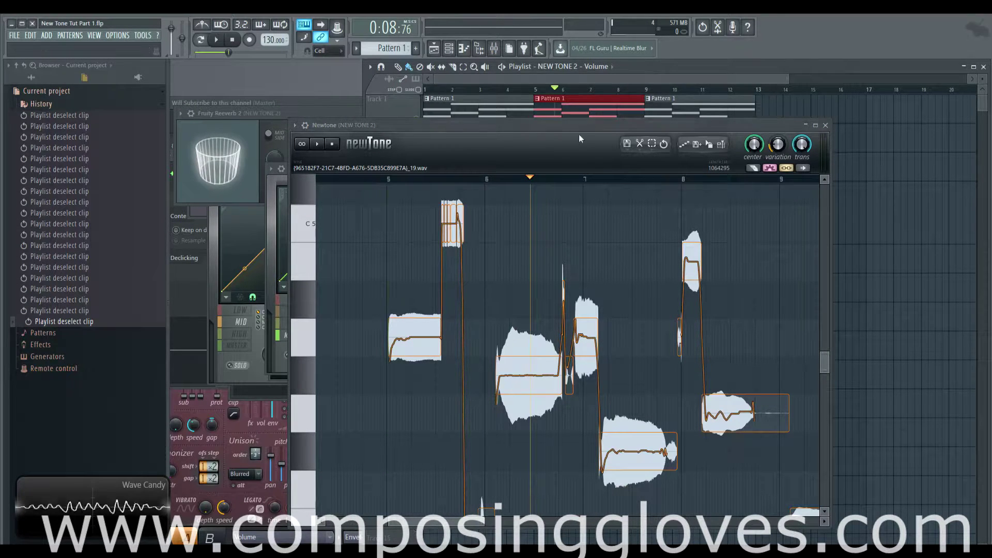
drag(578, 127, 575, 324)
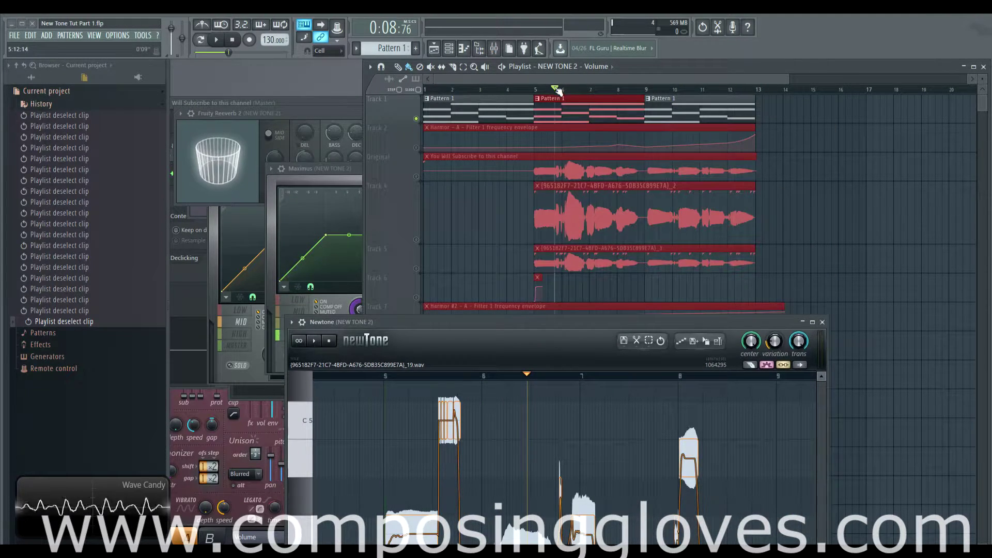
mouse_move(606, 91)
mouse_down()
mouse_move(563, 92)
mouse_move(644, 92)
mouse_up()
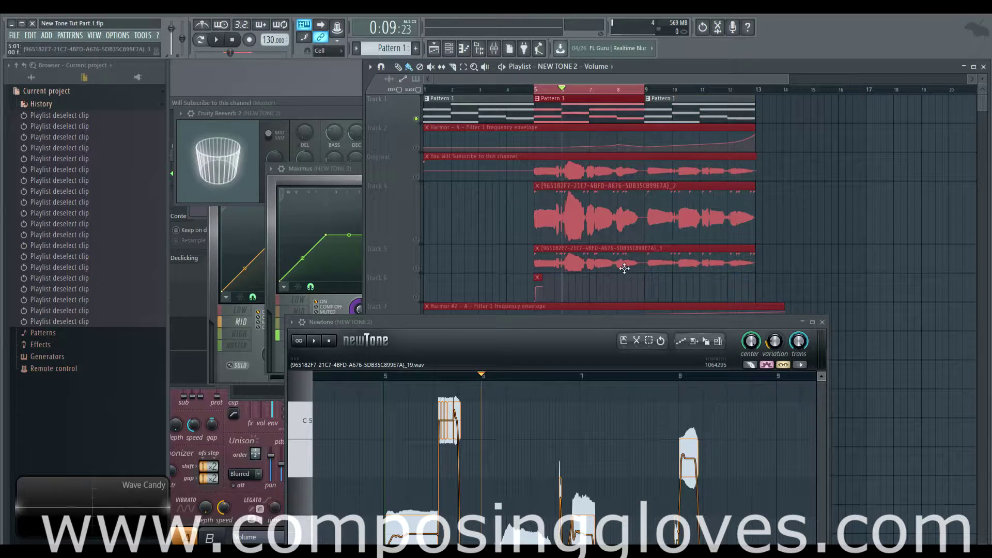
Send the edited vocal from NewTone to the playlist at bar 5 on track 11, and delete that clip.
scroll(713, 315, down, 5)
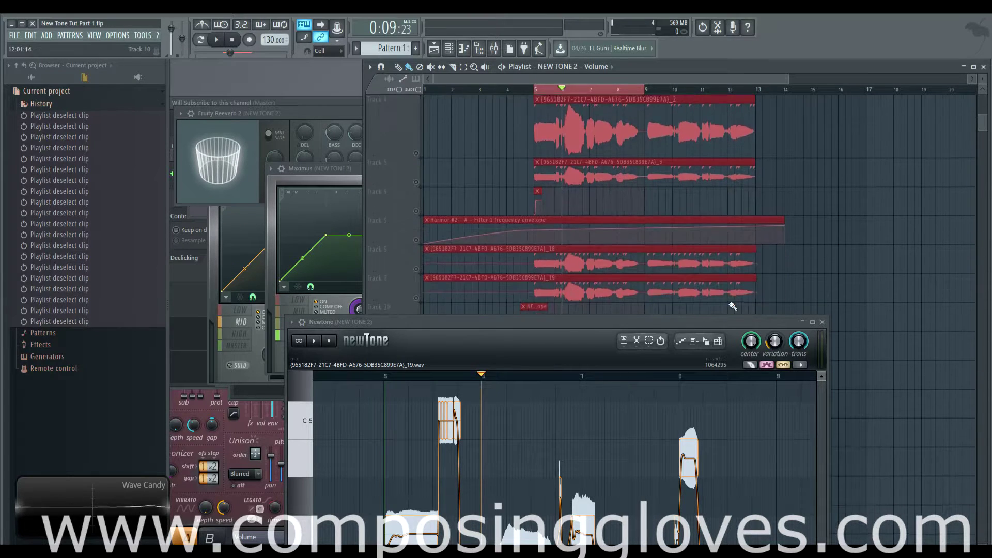
click(718, 341)
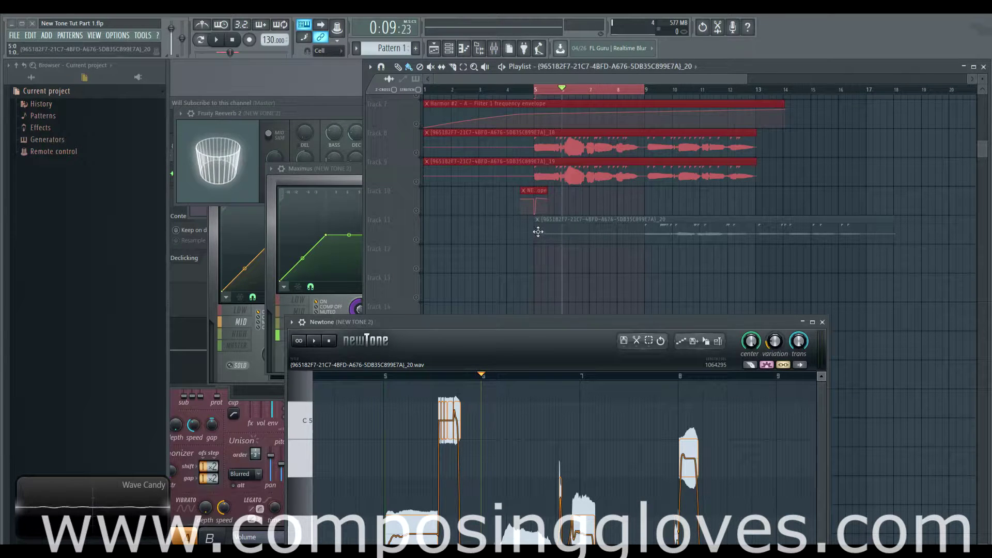
click(614, 235)
right_click(613, 235)
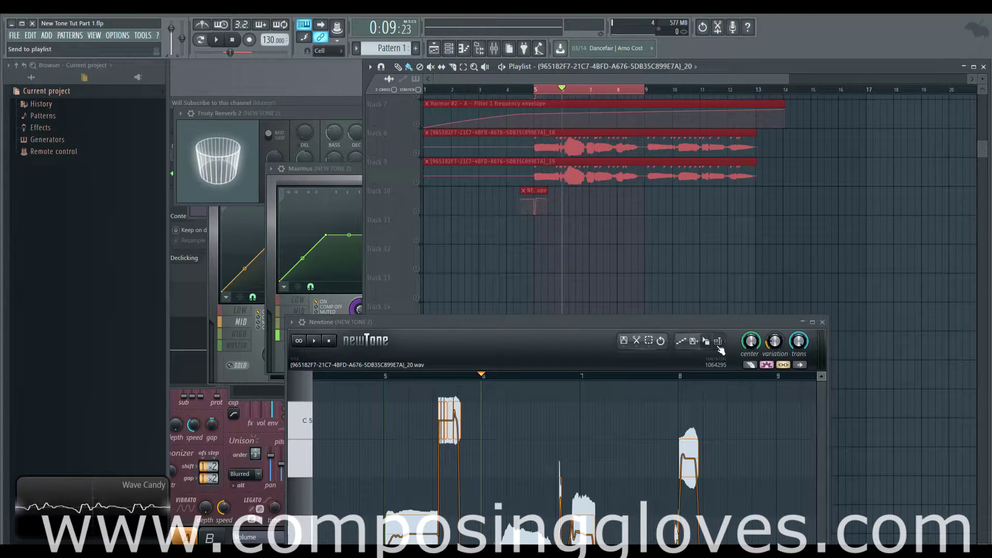
Move the playlist's song position to several points in bars 5 and 6 to check how NewTone's playhead is synchronised.
click(586, 92)
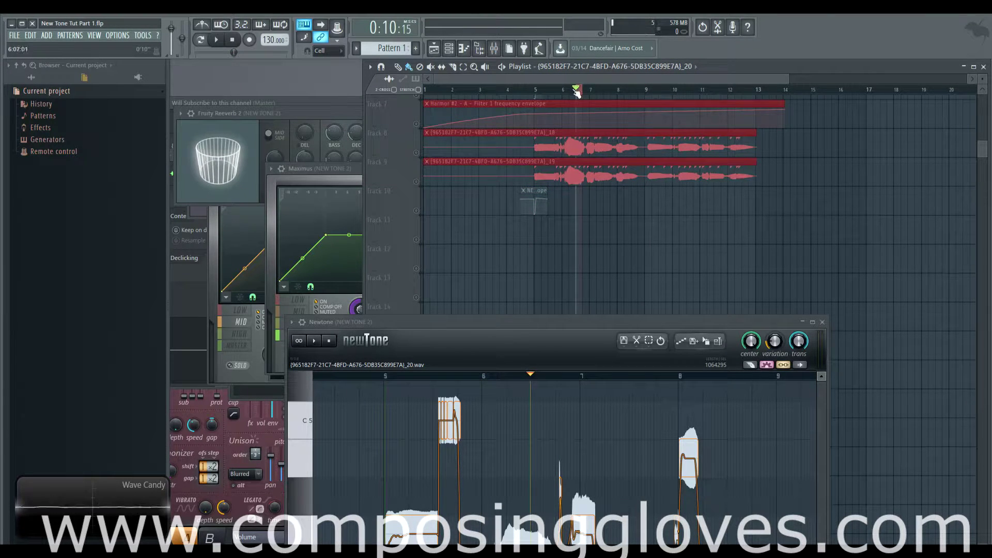
click(574, 92)
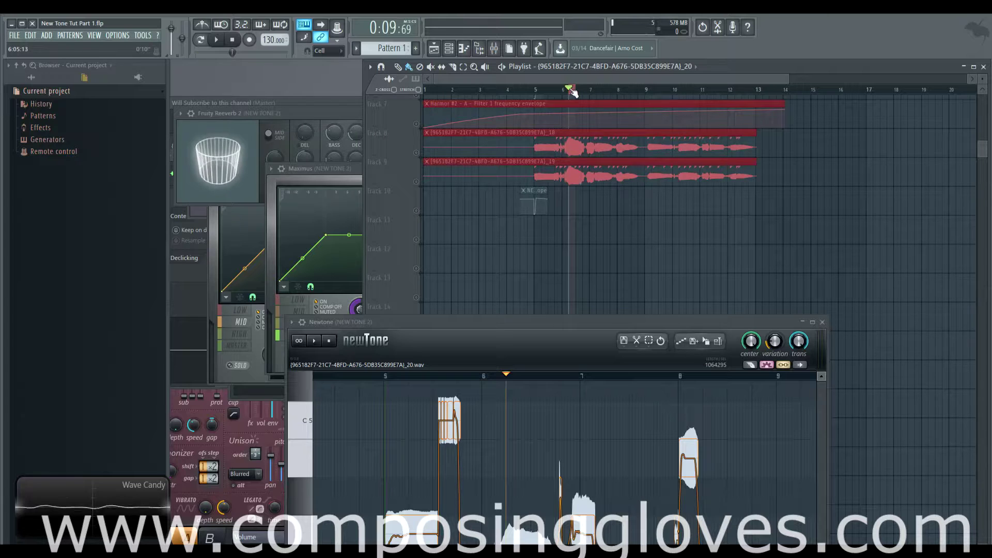
click(585, 91)
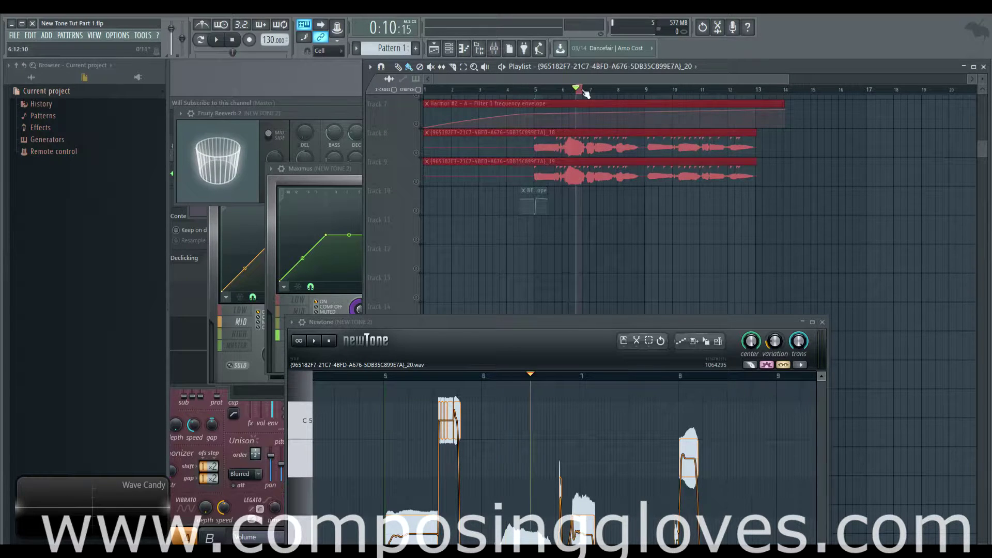
click(575, 93)
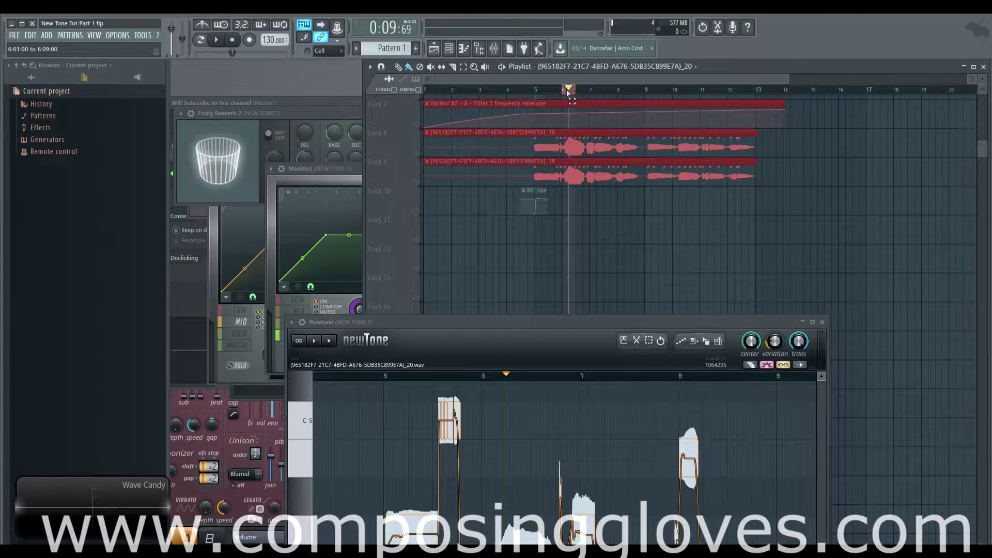
drag(568, 93, 554, 93)
Send the vocal to the playlist again, starting at bar 1 on track 11, and remove the clip.
scroll(555, 93, up, 8)
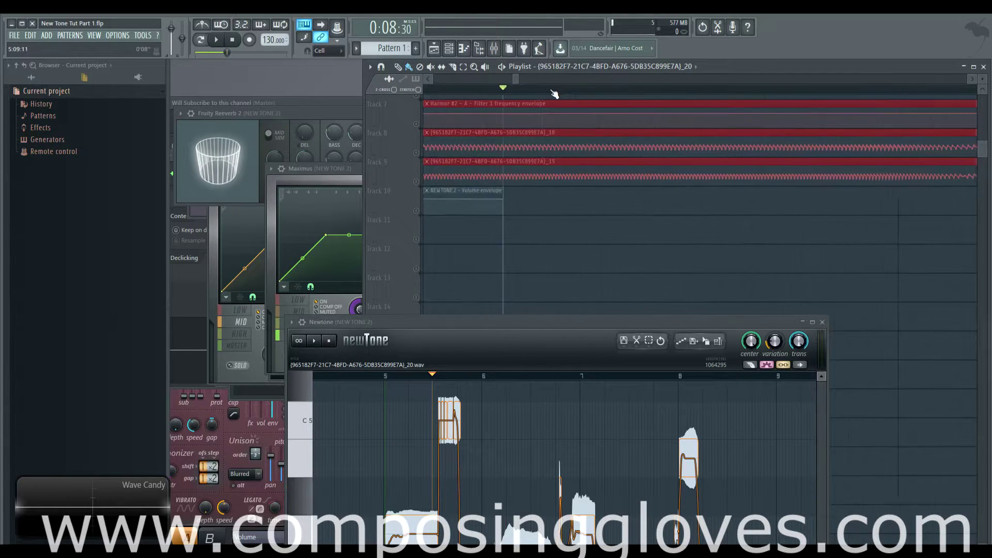
scroll(700, 191, down, 8)
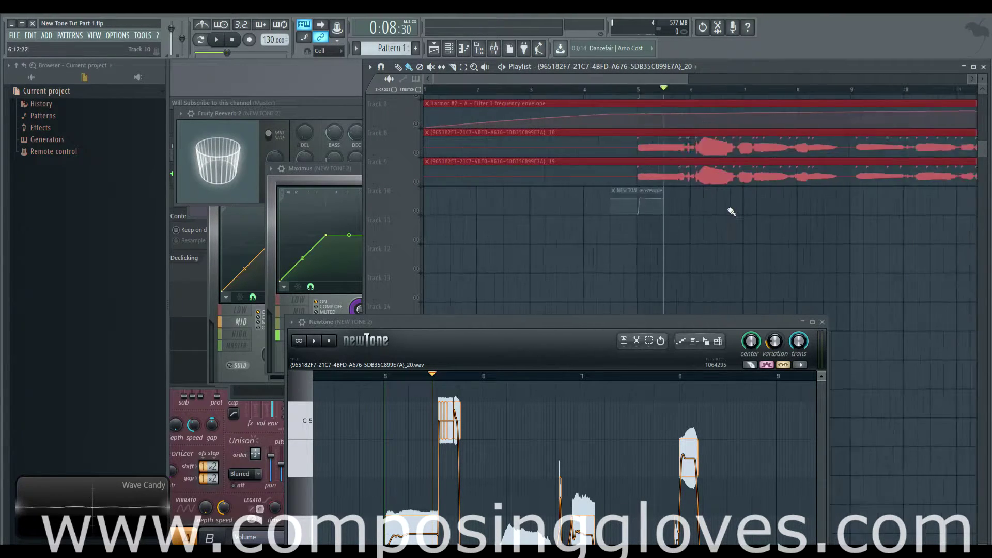
scroll(731, 212, up, 3)
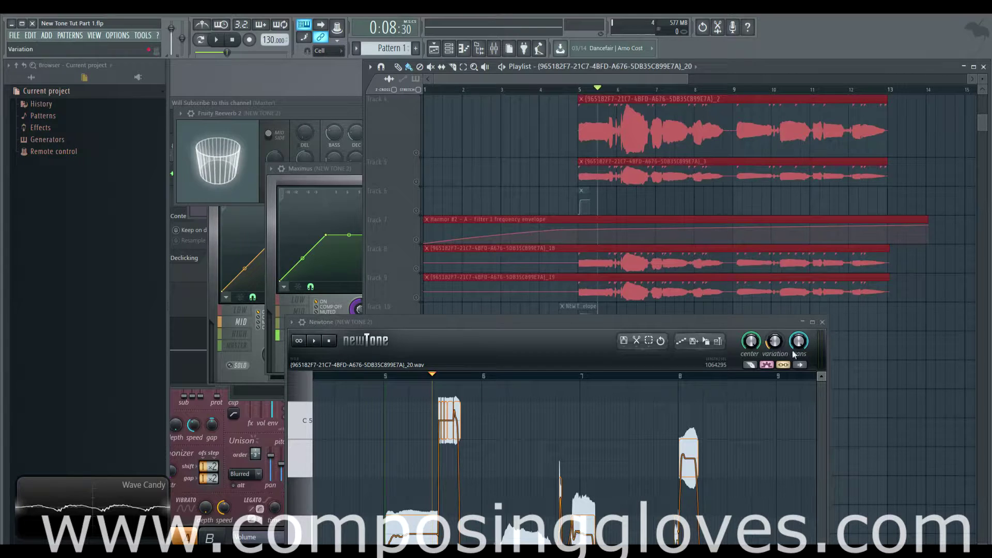
drag(703, 349, 525, 169)
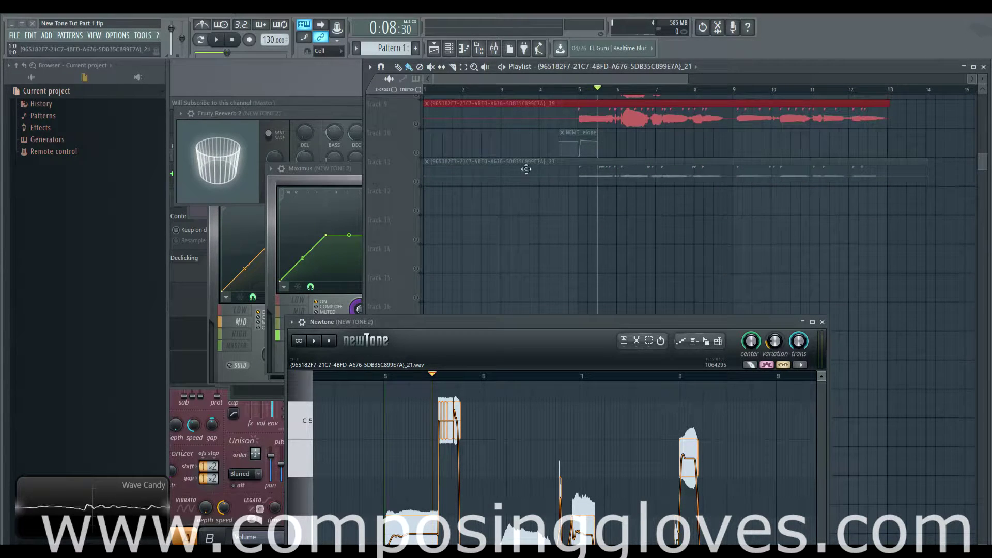
right_click(478, 177)
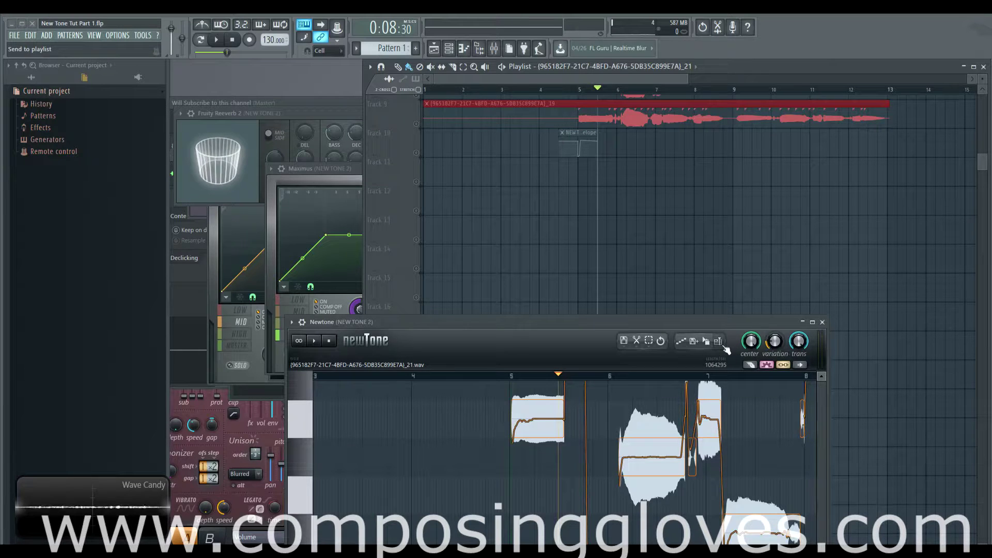
Place NewTone's vocal selection directly into the playlist as a clip at bar 5 on track 13, and remove it.
drag(706, 342, 668, 240)
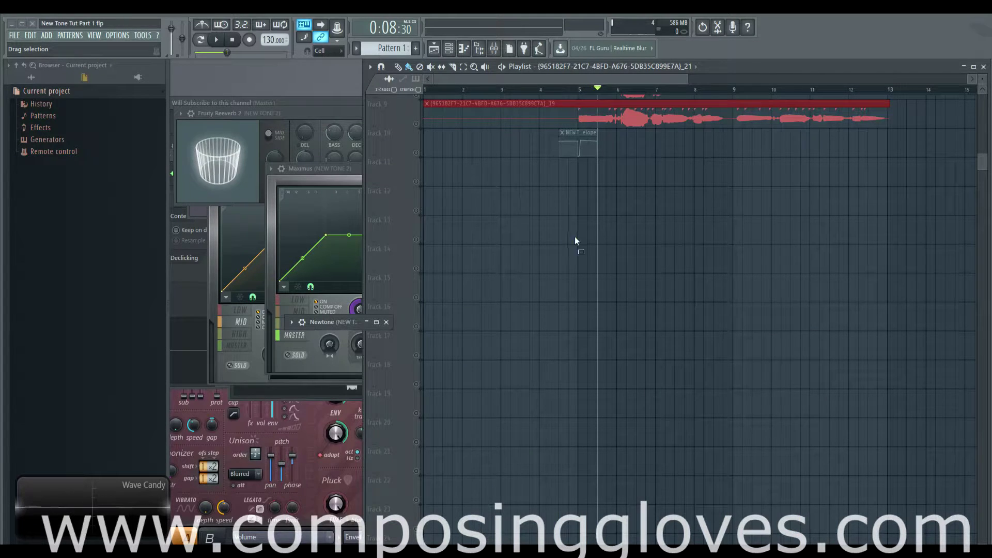
drag(578, 239, 580, 235)
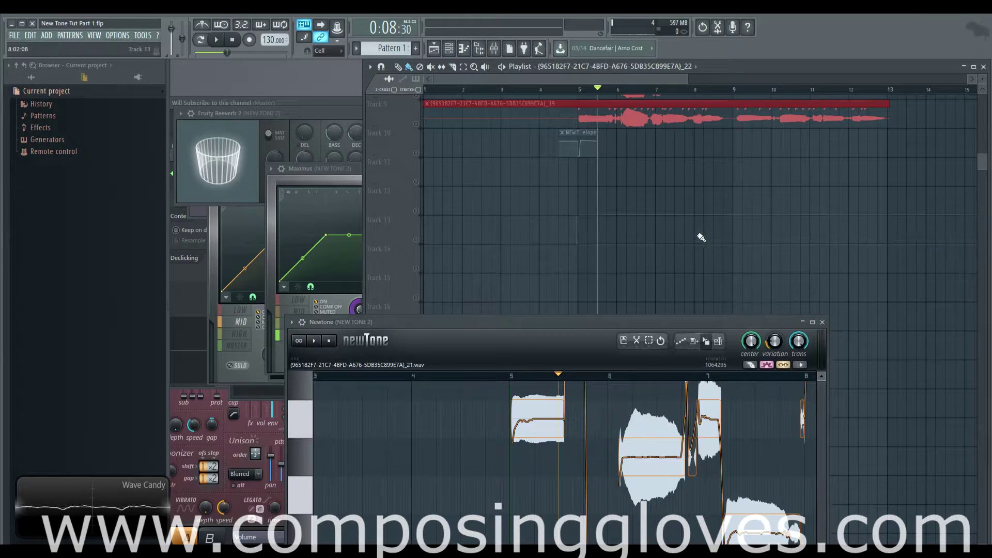
Open the Save As dialog for the vocal, review the available audio file types, and cancel without saving.
click(693, 341)
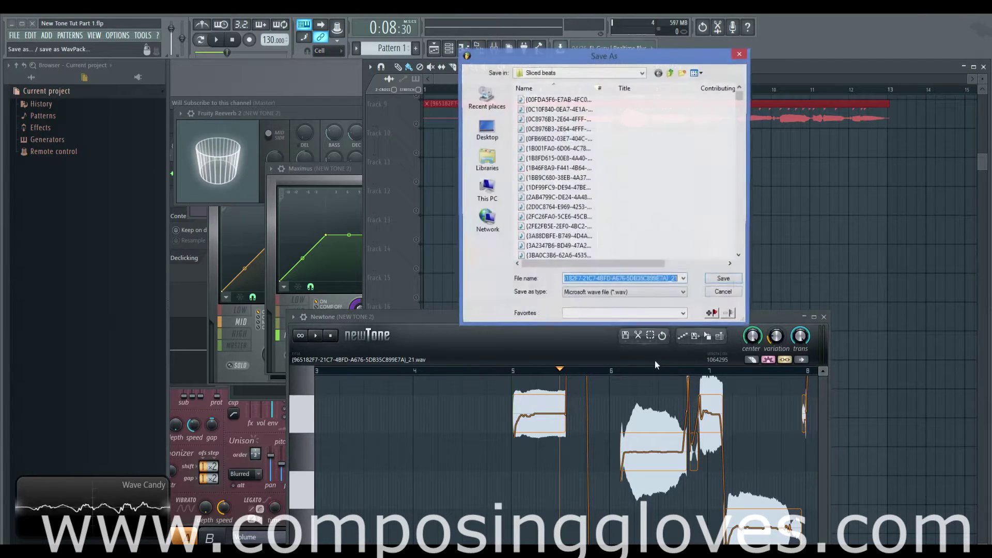
click(611, 296)
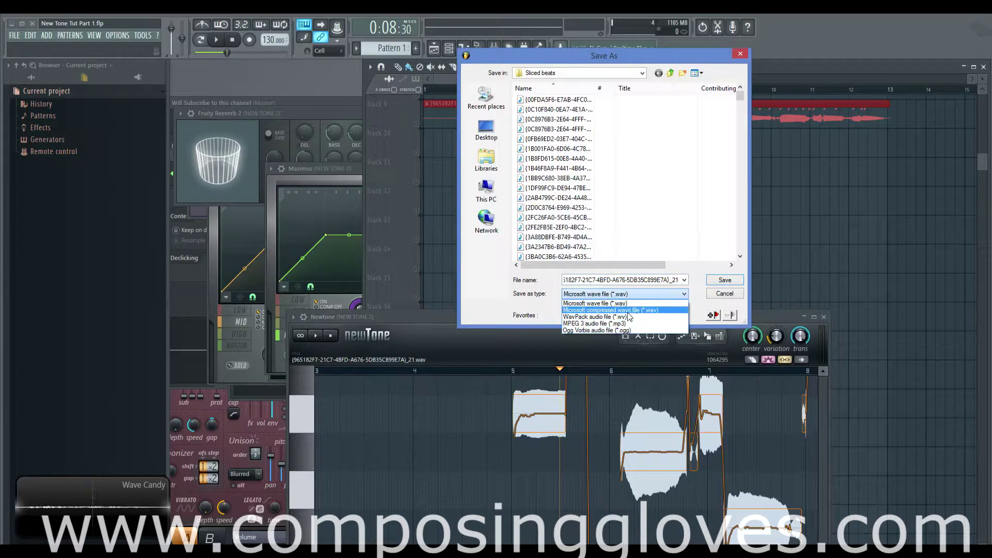
click(644, 293)
click(729, 293)
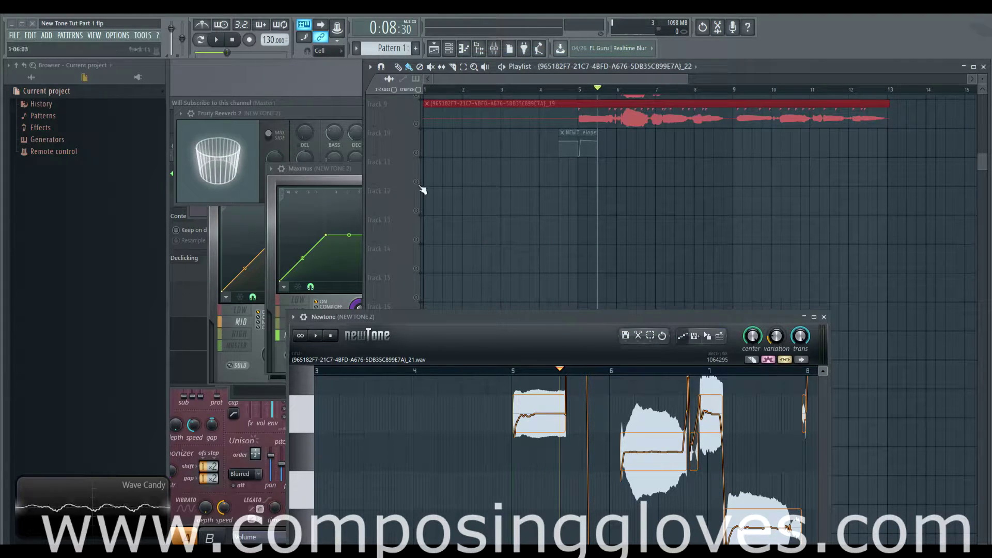
Open the channel rack and move it up to show the list of vocal audio channels behind NewTone.
key(F6)
drag(349, 144, 342, 84)
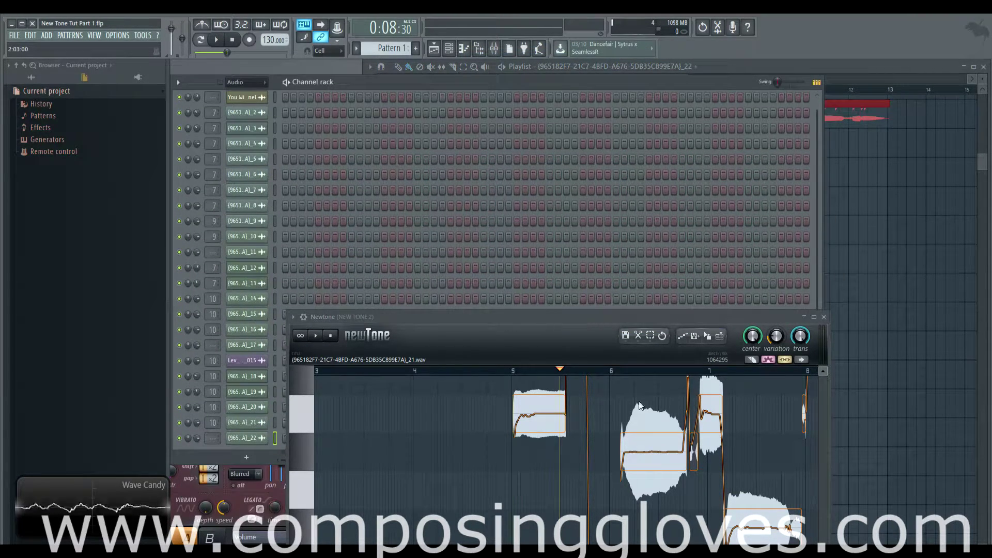
mouse_move(661, 453)
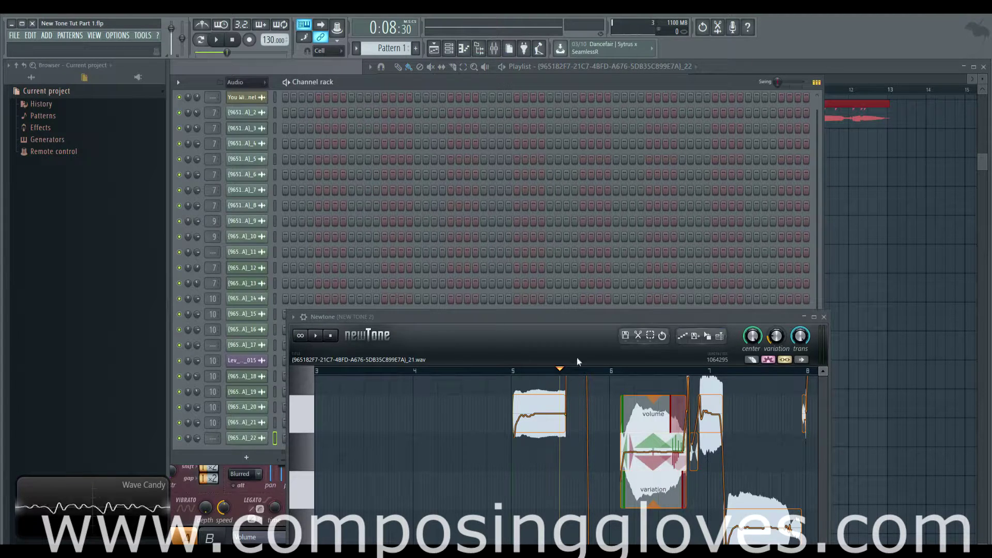
mouse_move(556, 416)
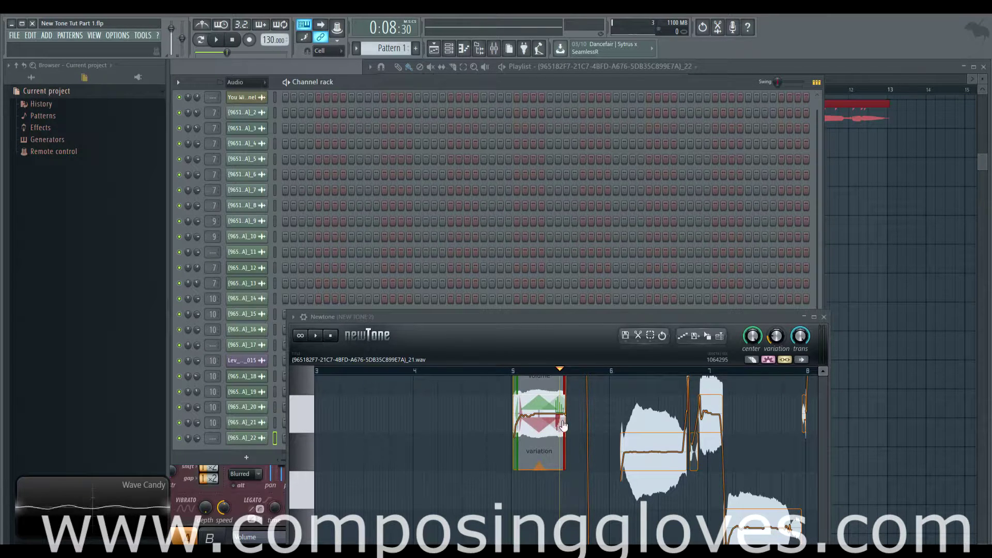
scroll(578, 427, up, 3)
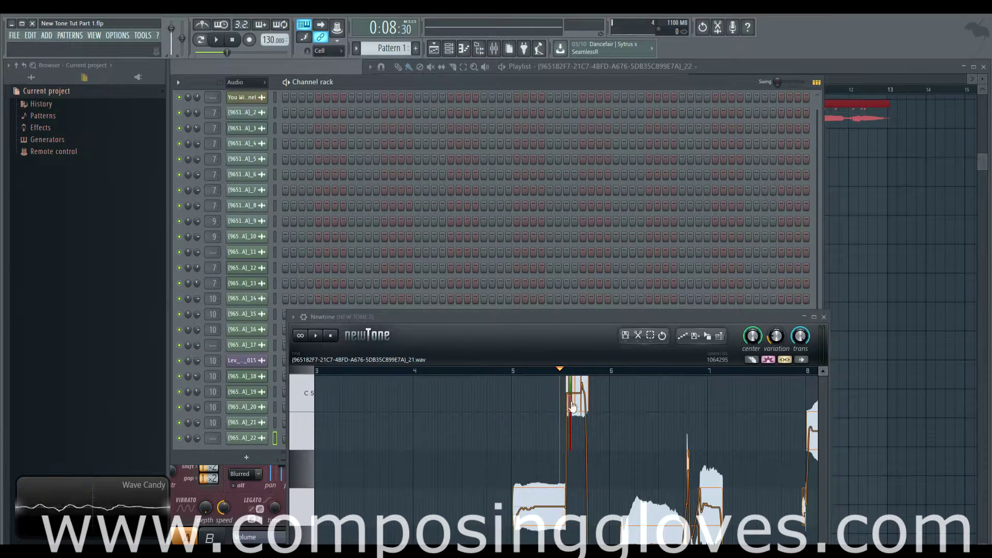
scroll(596, 426, up, 4)
scroll(566, 435, up, 2)
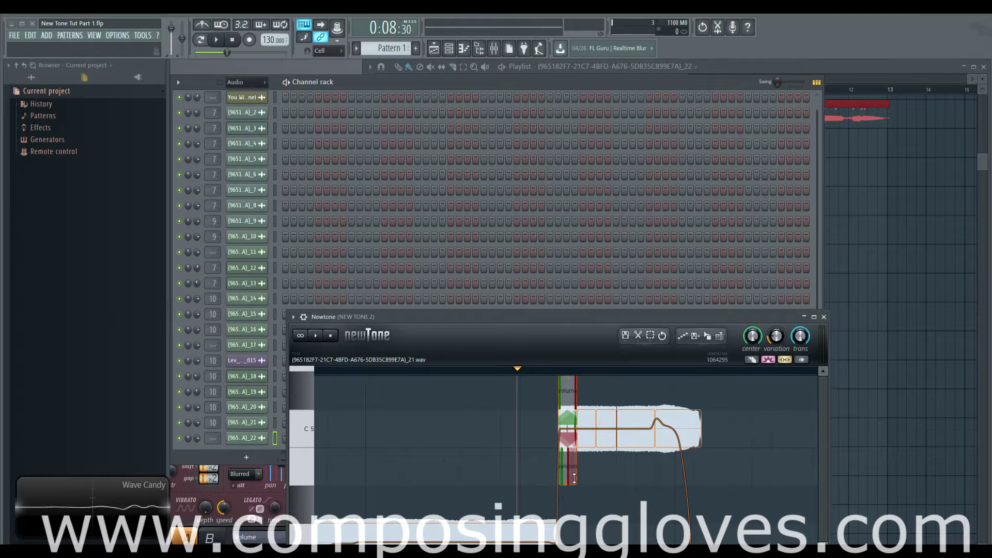
scroll(591, 455, down, 1)
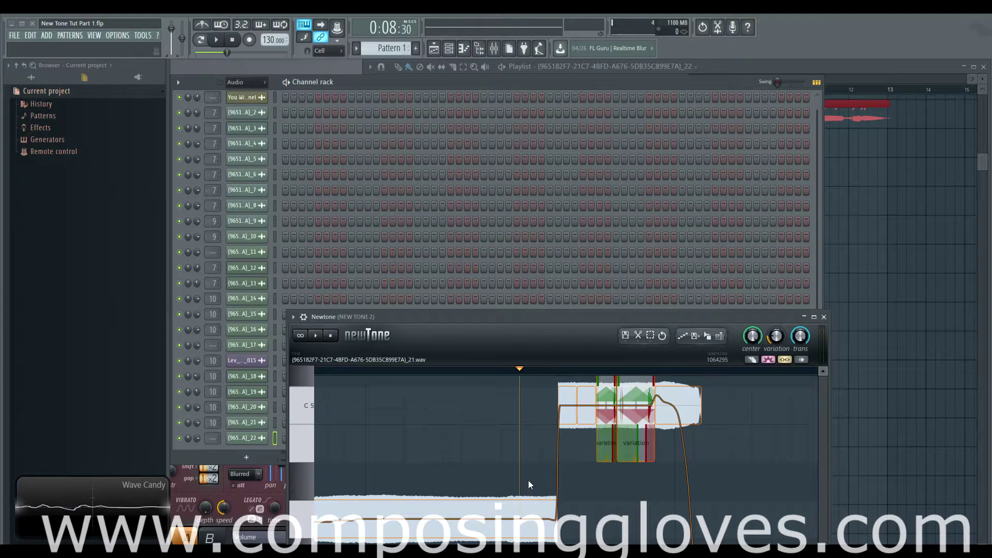
Move the NewTone window off the channel rack and filter the rack to show the Unsorted channels.
drag(535, 316, 655, 310)
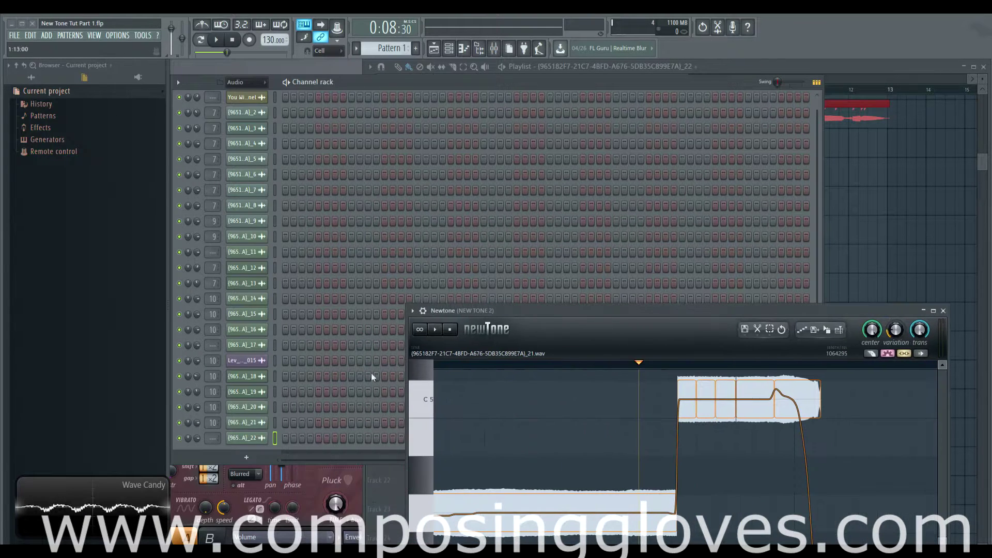
scroll(298, 299, up, 1)
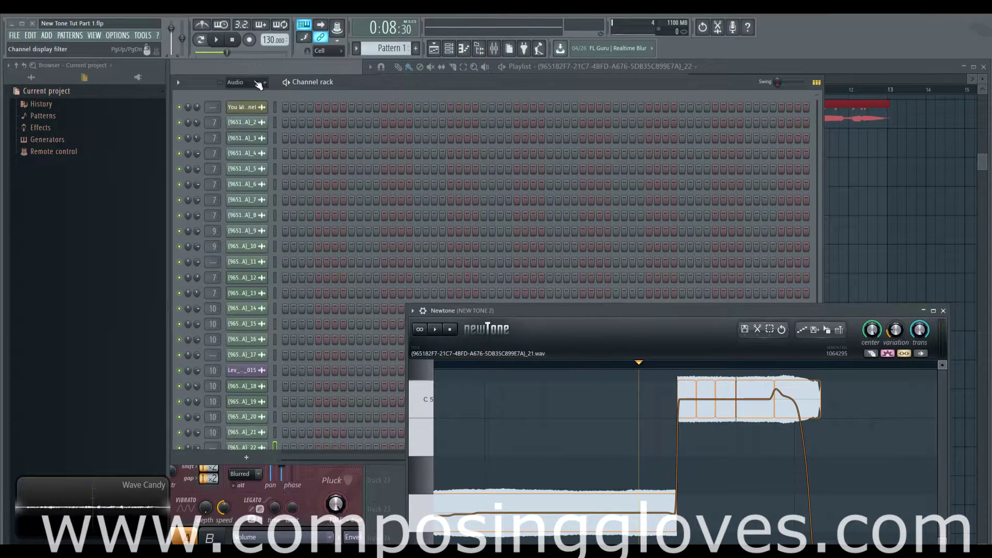
click(241, 82)
click(245, 127)
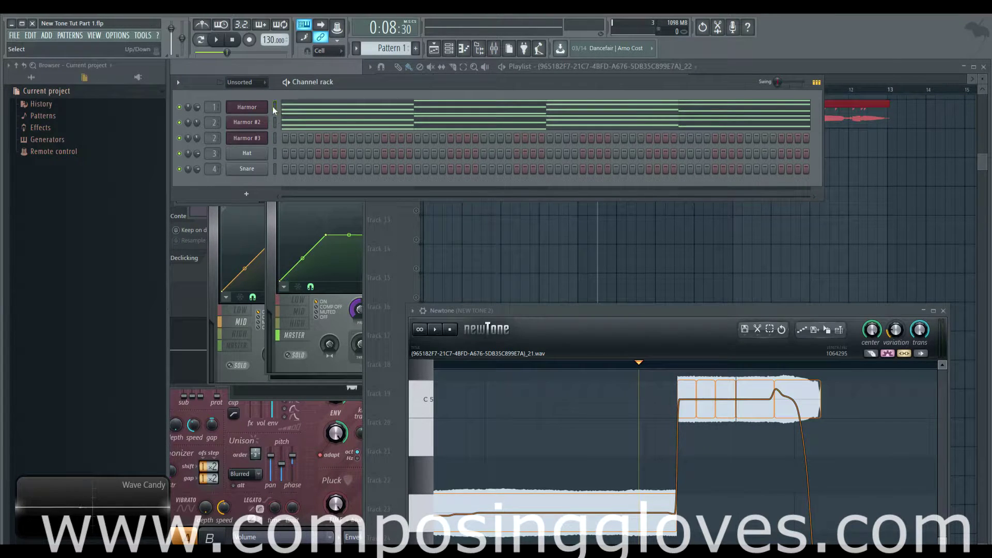
Send the vocal's detected notes to the piano roll of the Harmor #3 channel, and open that piano roll.
click(274, 139)
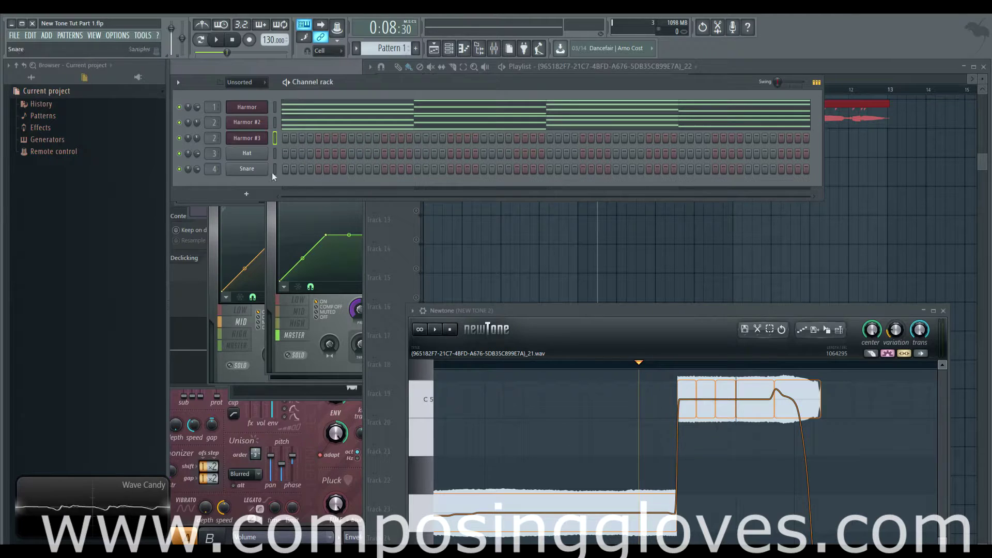
click(803, 333)
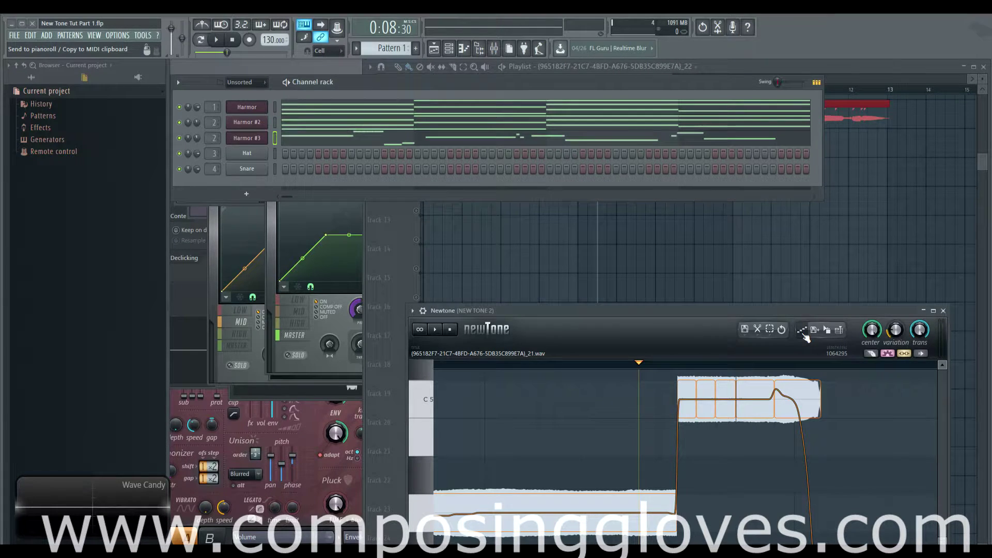
click(531, 145)
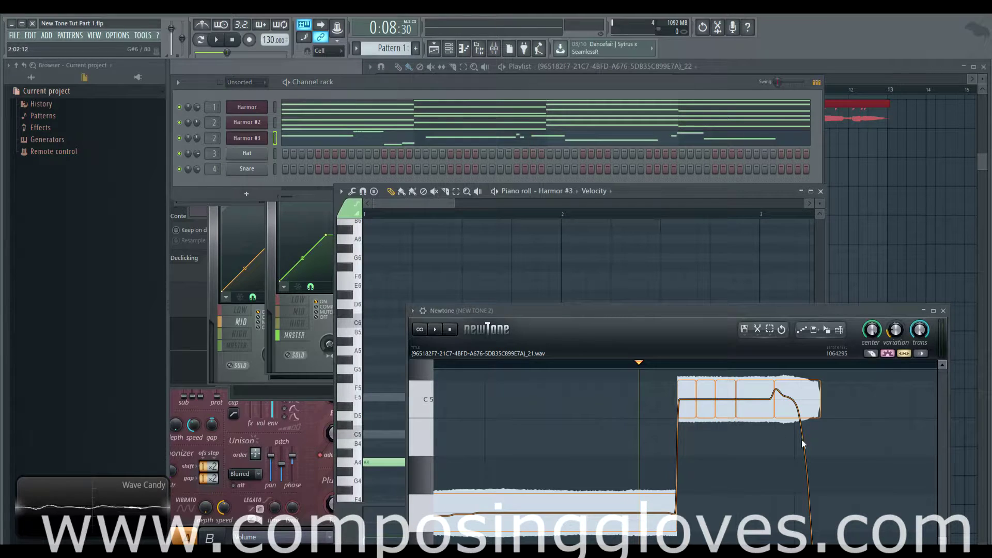
scroll(774, 421, down, 5)
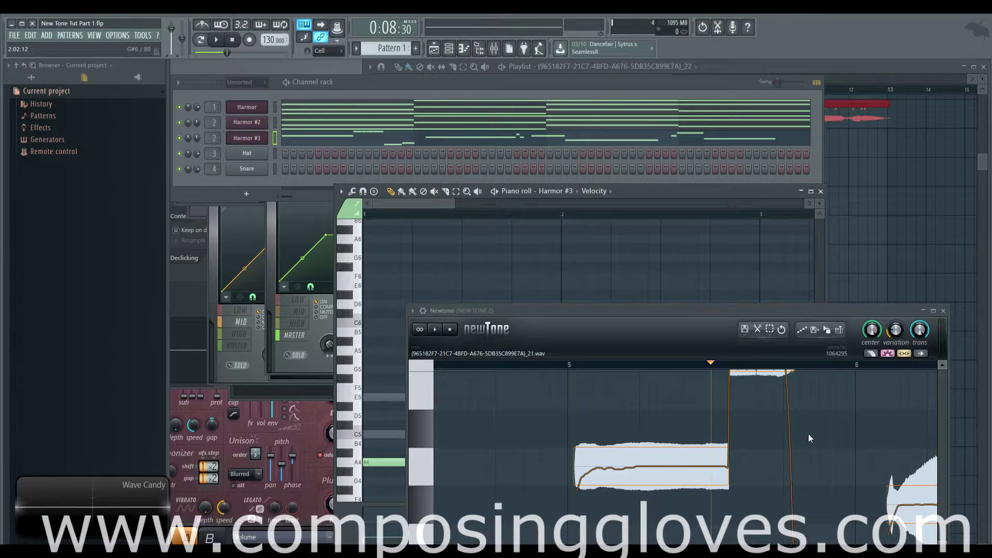
scroll(808, 433, down, 4)
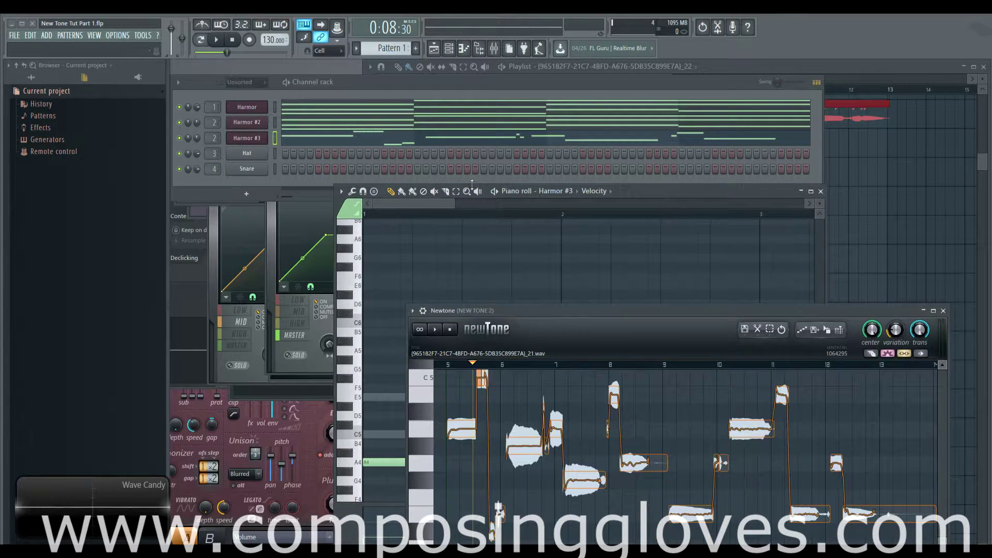
Play Pattern 1 to hear the vocal's converted notes on Harmor #3, and stop playback.
drag(231, 53, 201, 52)
click(216, 40)
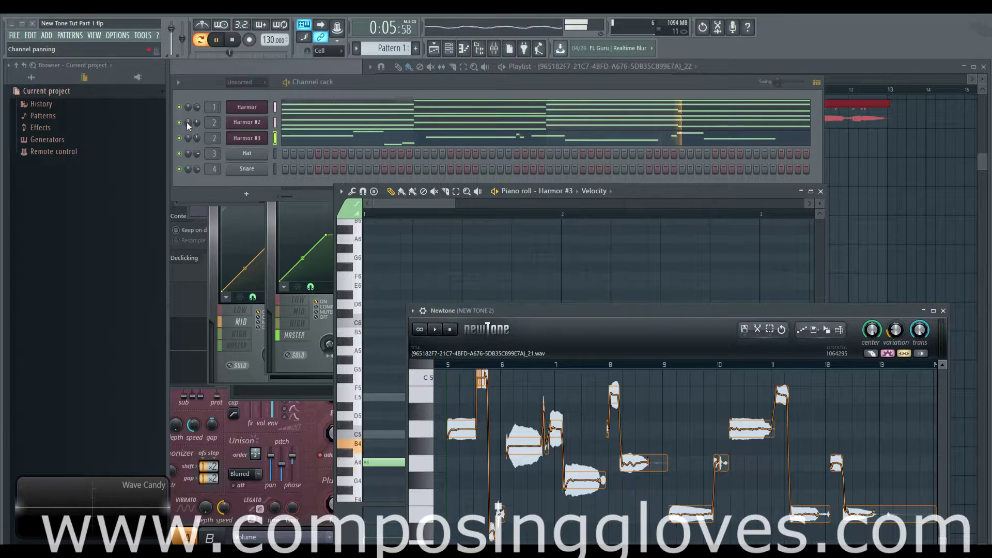
key(space)
scroll(557, 424, down, 1)
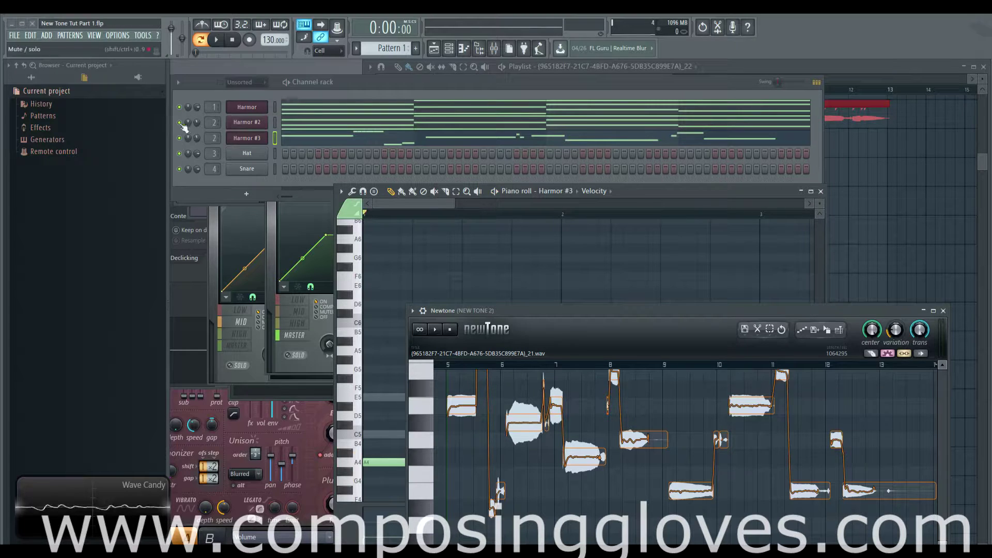
Clear the notes from the Harmor #3 channel and move the NewTone window up to show more of the vocal.
right_click(265, 137)
click(381, 138)
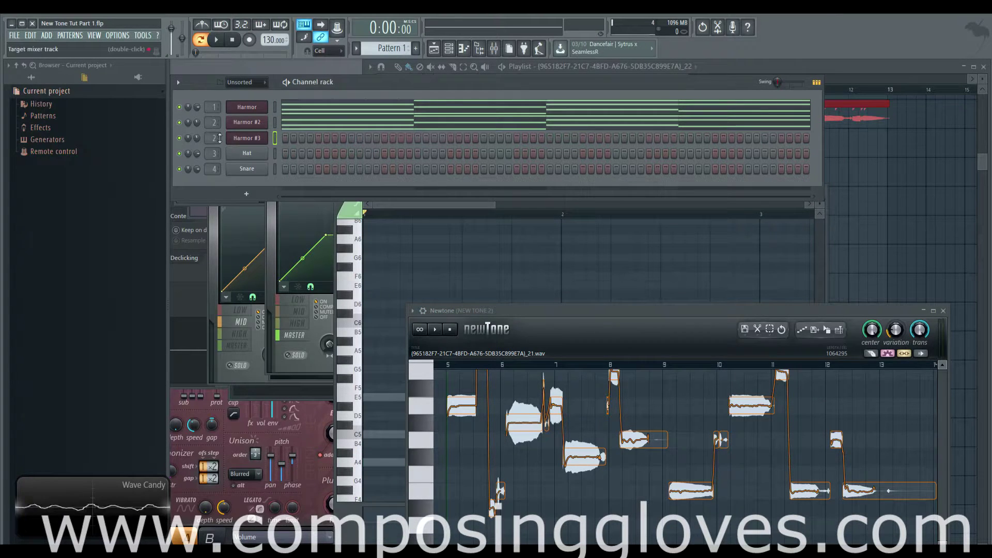
drag(652, 312, 631, 245)
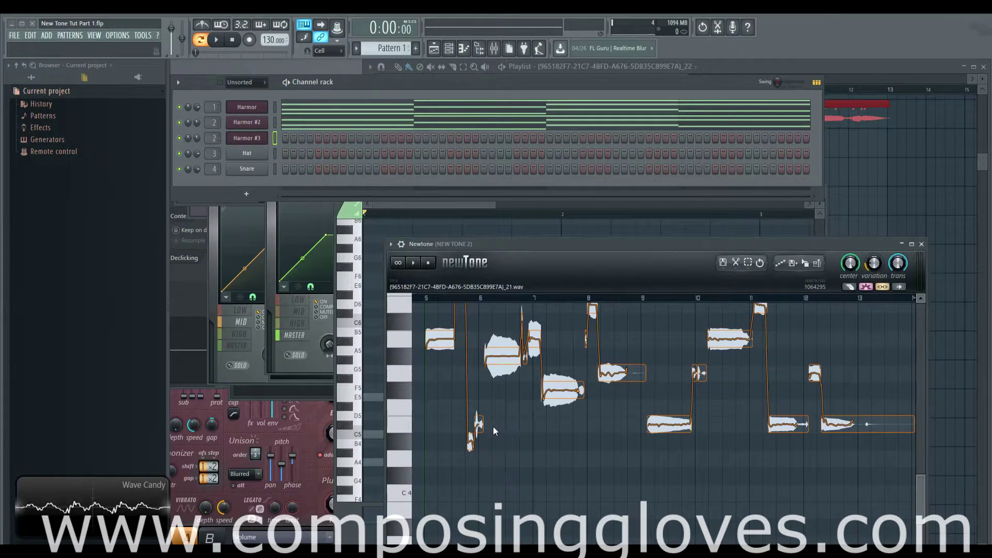
scroll(494, 430, up, 3)
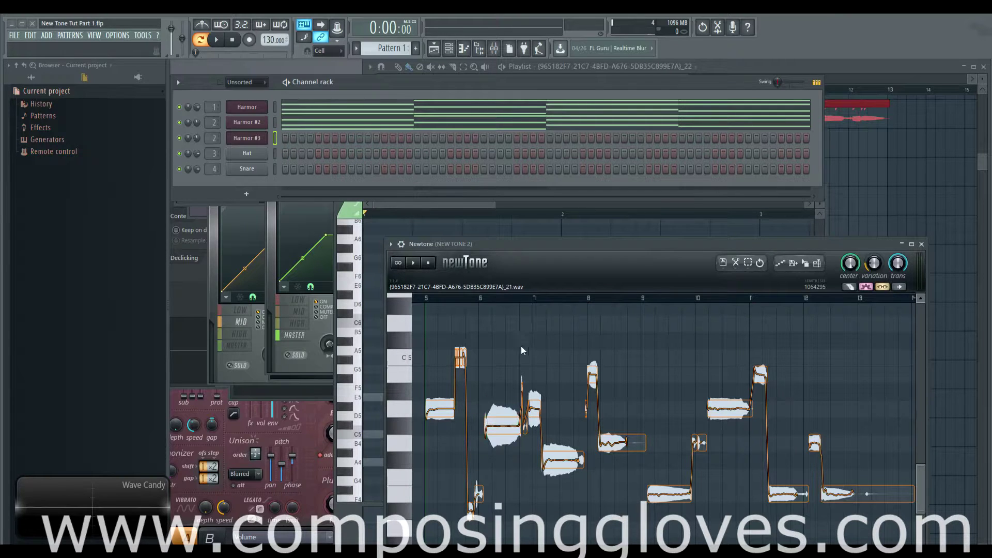
Select the vocal's whole time range and all of its slices, and clear both selections.
click(748, 263)
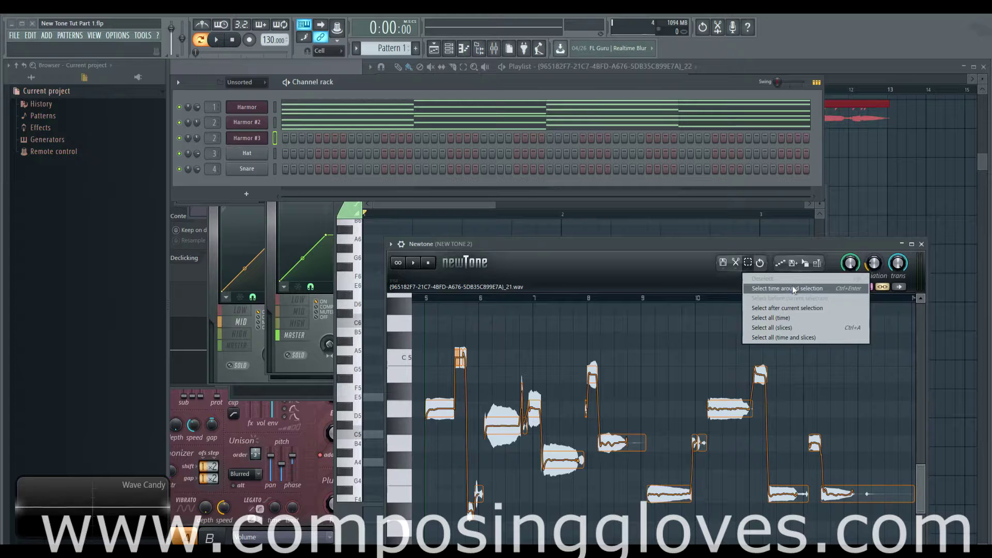
click(787, 317)
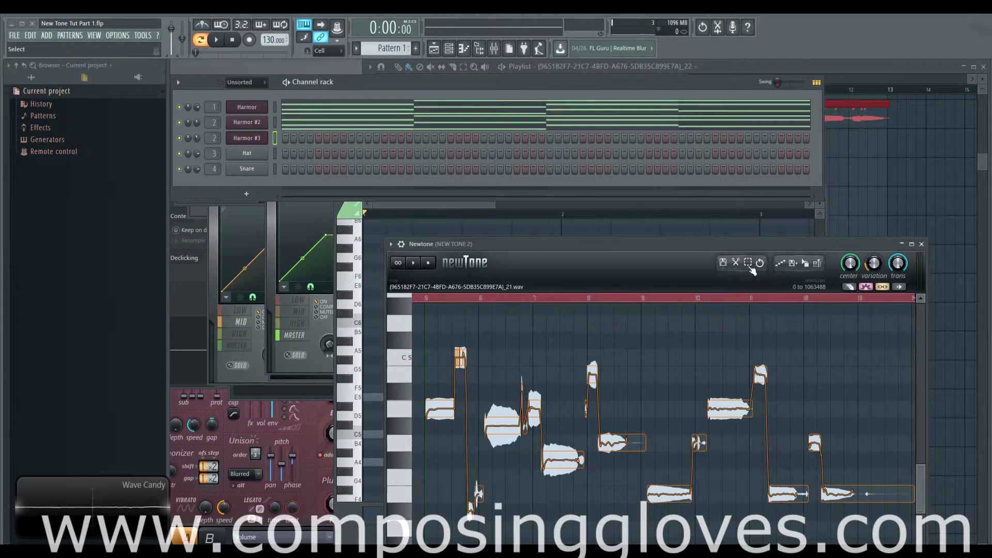
click(735, 263)
click(747, 264)
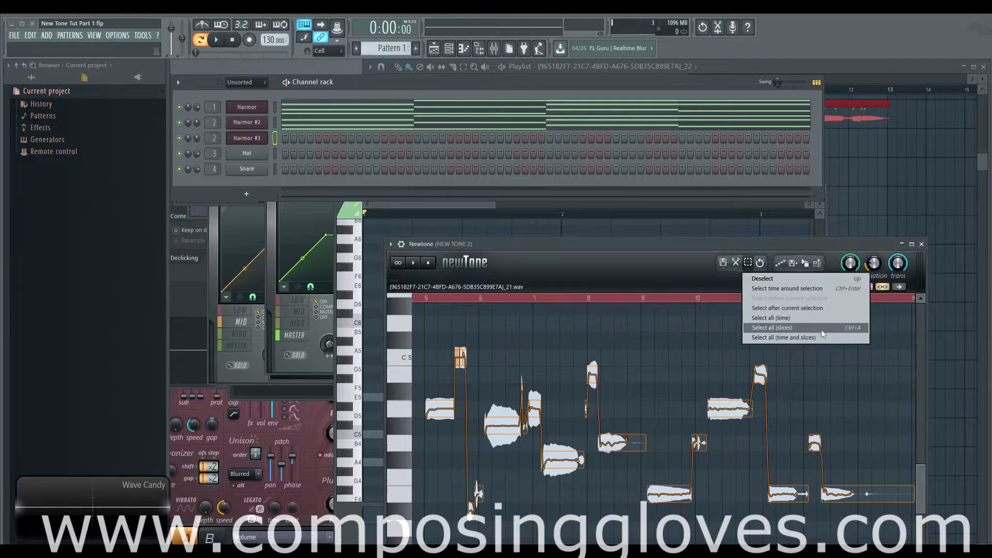
click(819, 327)
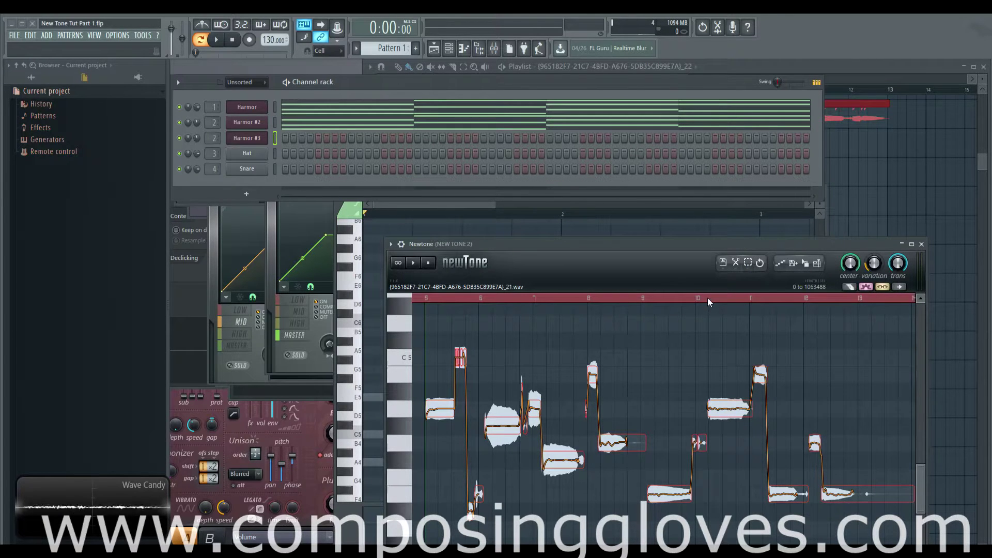
click(708, 297)
click(736, 325)
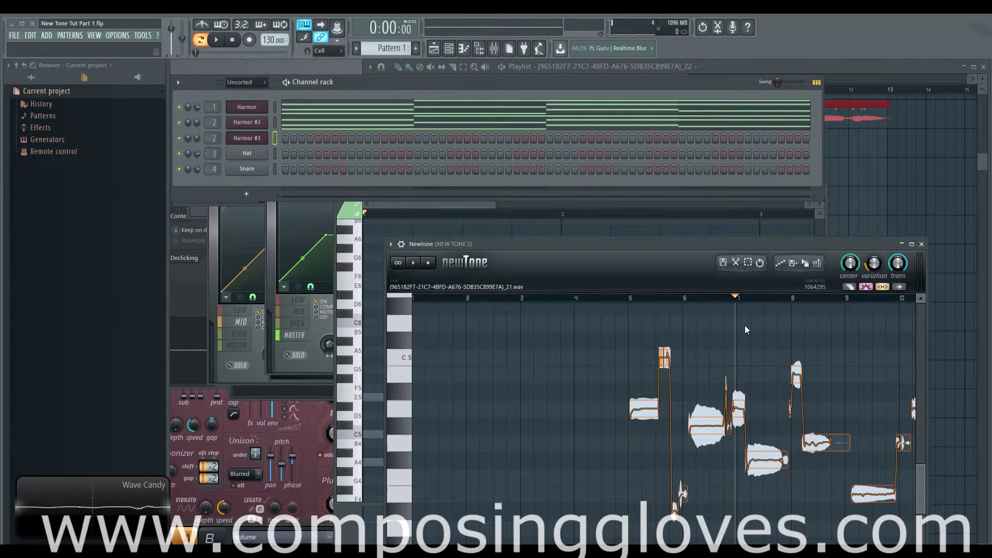
Select the vocal slices at bars 5 and 6, and review the selection and editing commands, including Quantize time.
scroll(615, 312, down, 2)
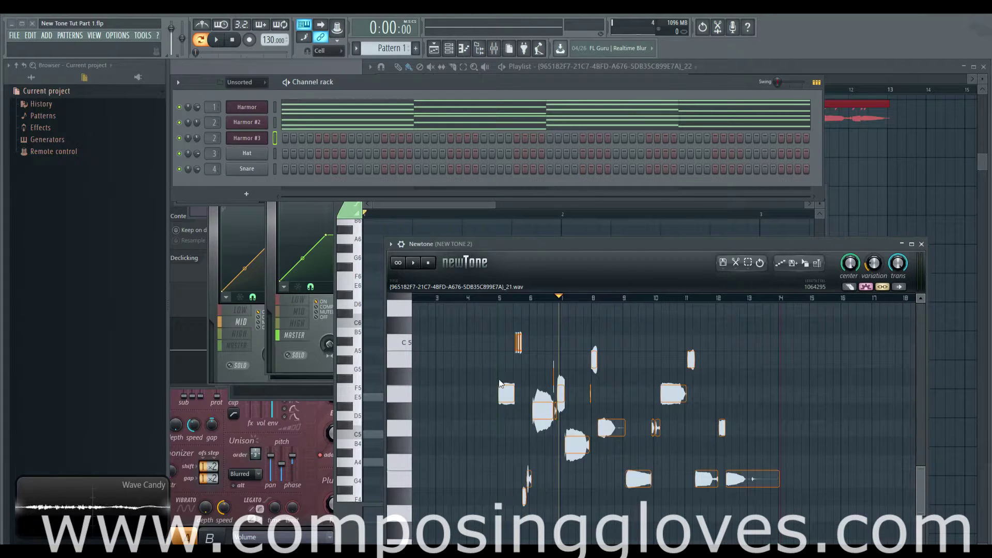
click(501, 385)
drag(492, 376, 546, 431)
click(568, 312)
click(748, 262)
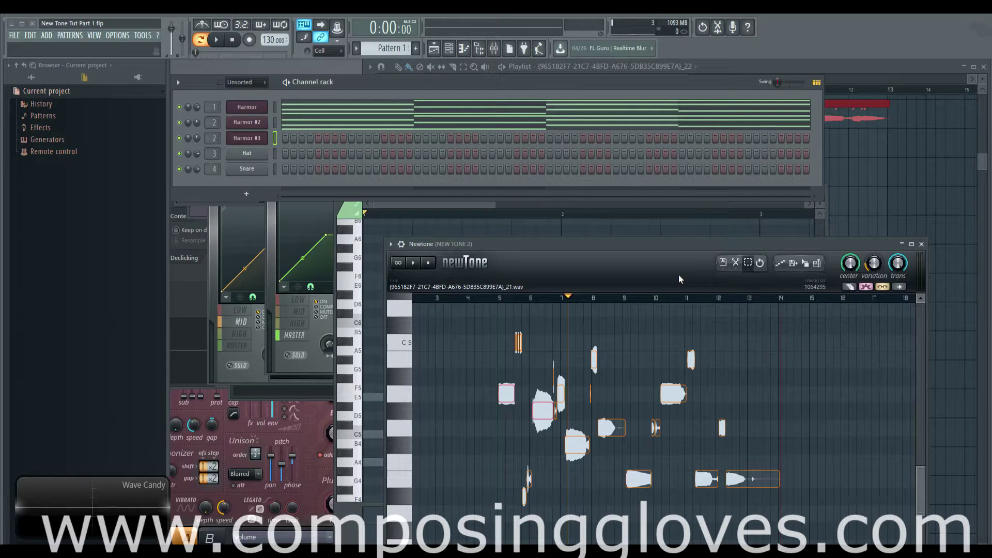
click(747, 263)
click(736, 264)
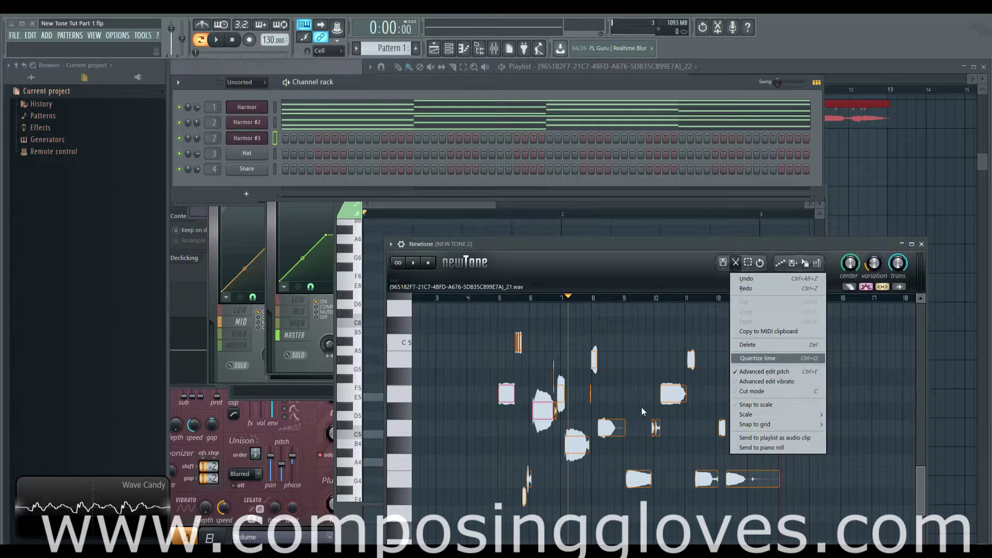
click(790, 358)
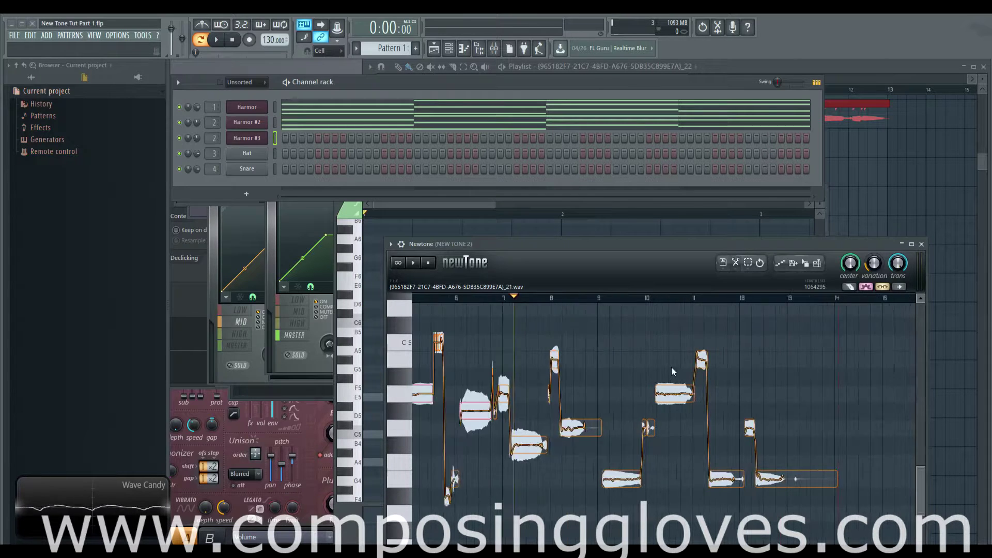
Examine the notes around bars 10 and 11, and review the Quantize time, Select all and Advanced edit vibrato commands.
scroll(671, 366, up, 6)
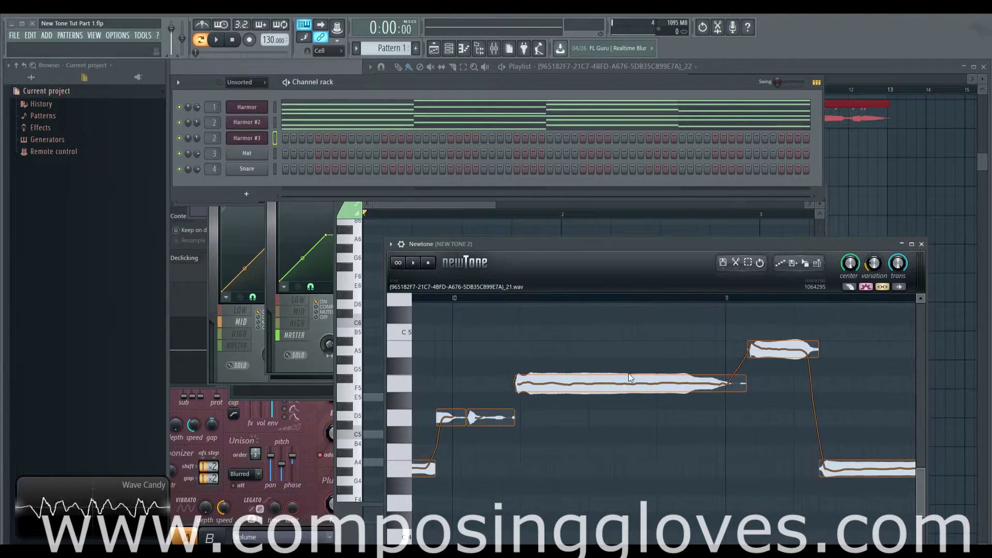
scroll(578, 369, down, 2)
click(746, 263)
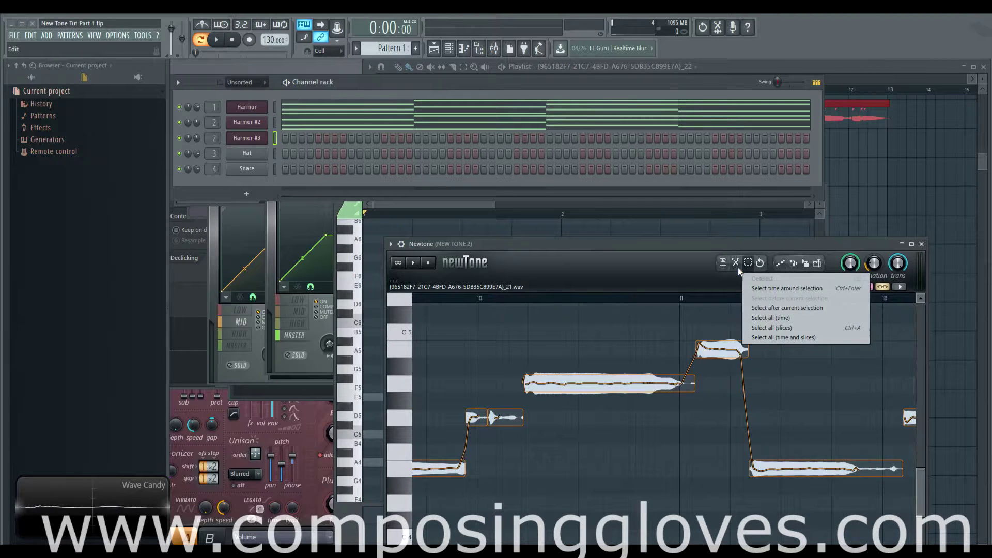
click(736, 265)
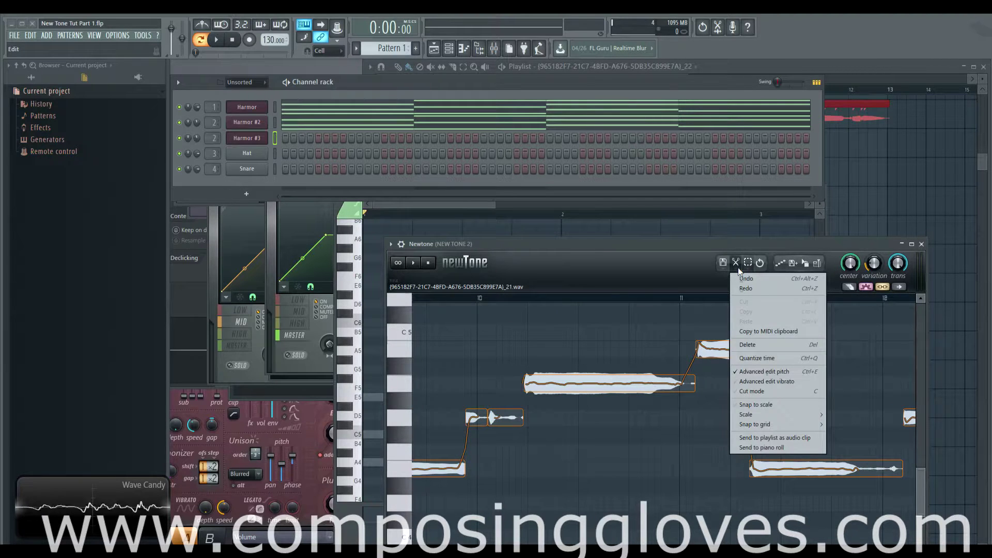
click(804, 357)
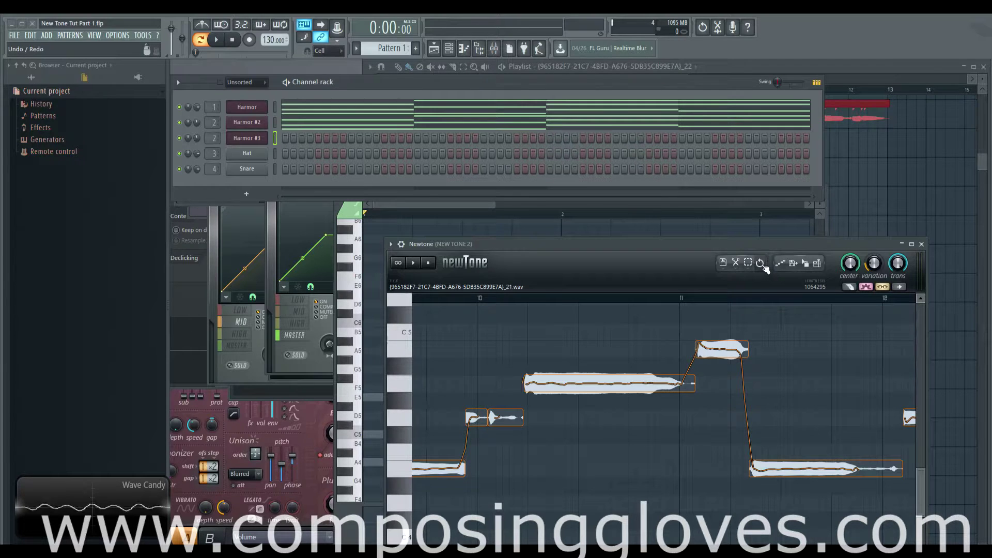
click(748, 263)
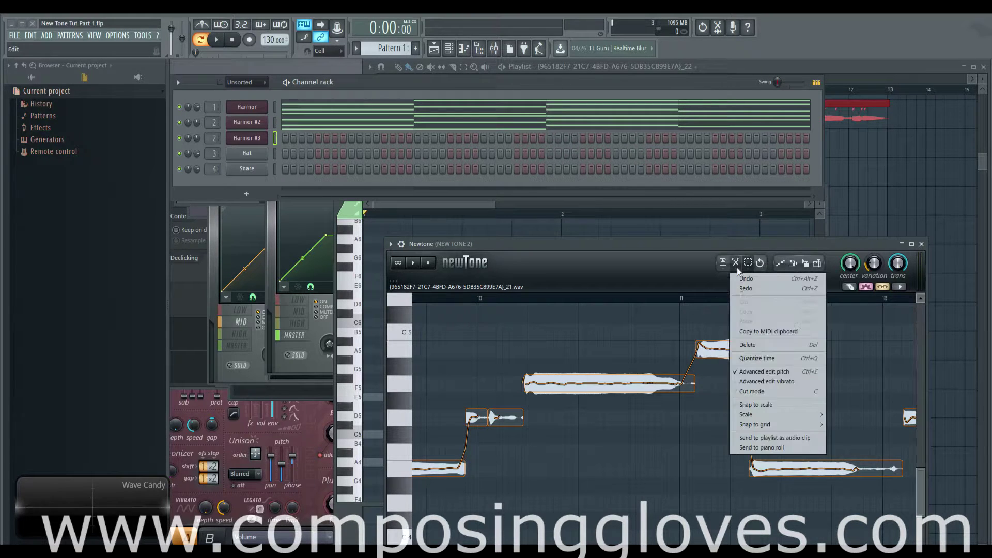
click(747, 264)
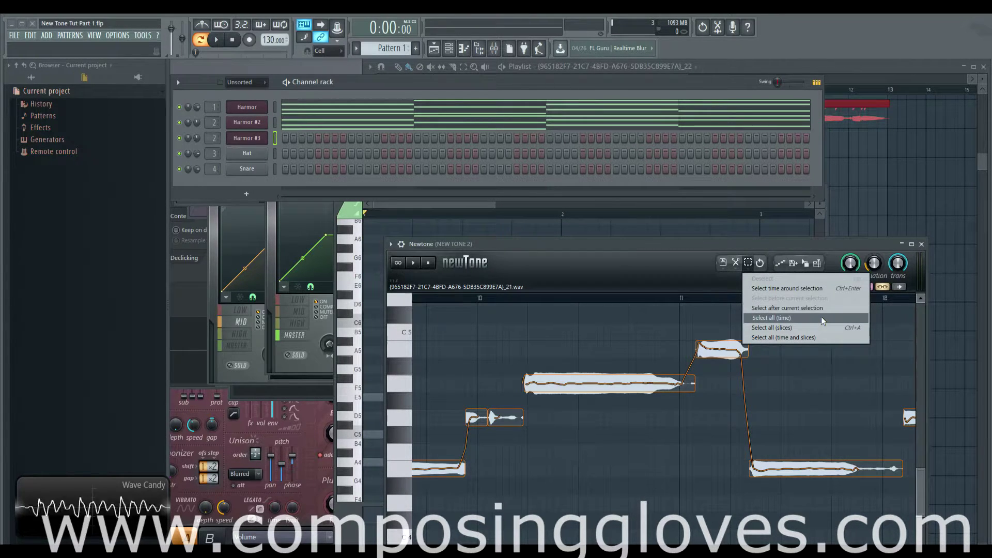
click(735, 262)
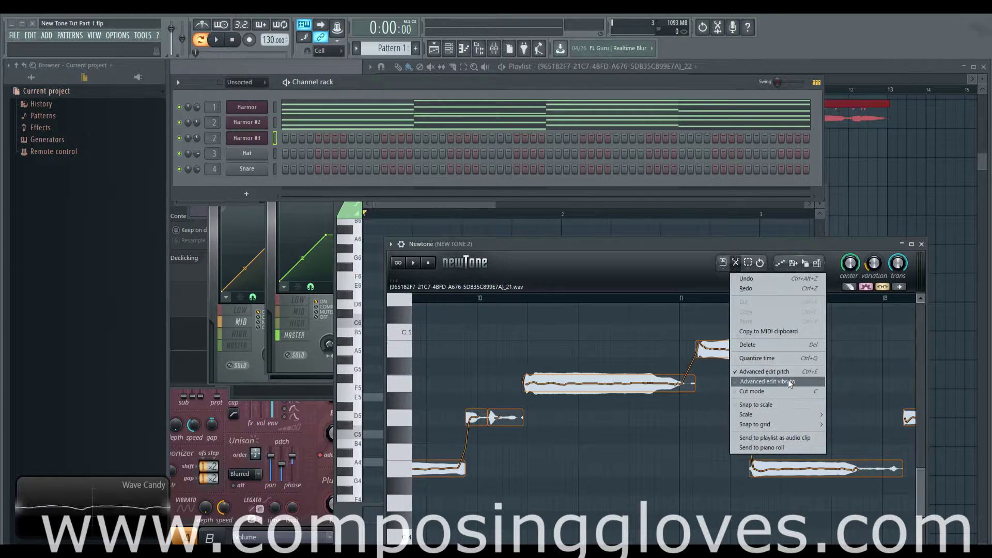
click(634, 312)
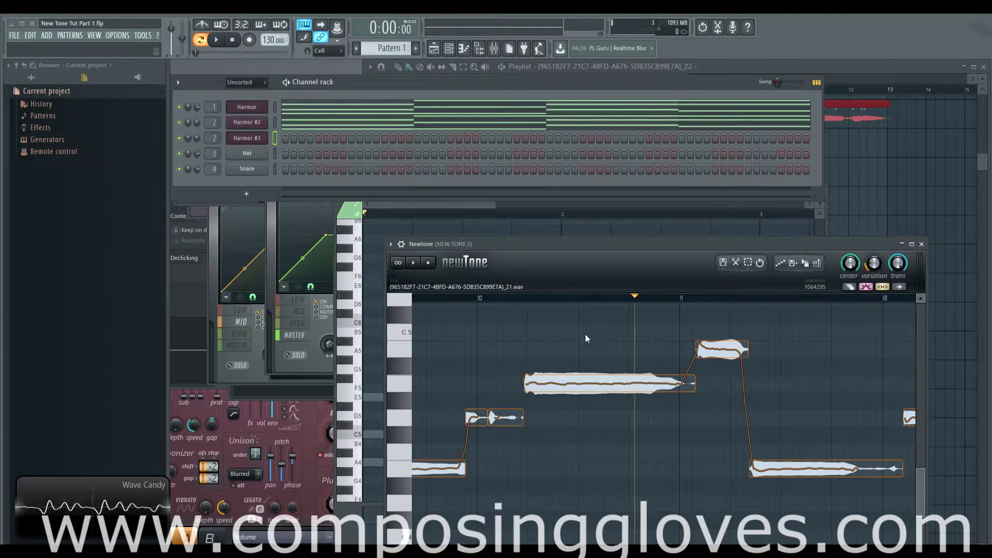
Focus on the long note before bar 11, and open the Harmor #3 synth window, moving it up to show its vibrato controls.
scroll(562, 348, up, 2)
scroll(563, 352, up, 1)
double_click(654, 382)
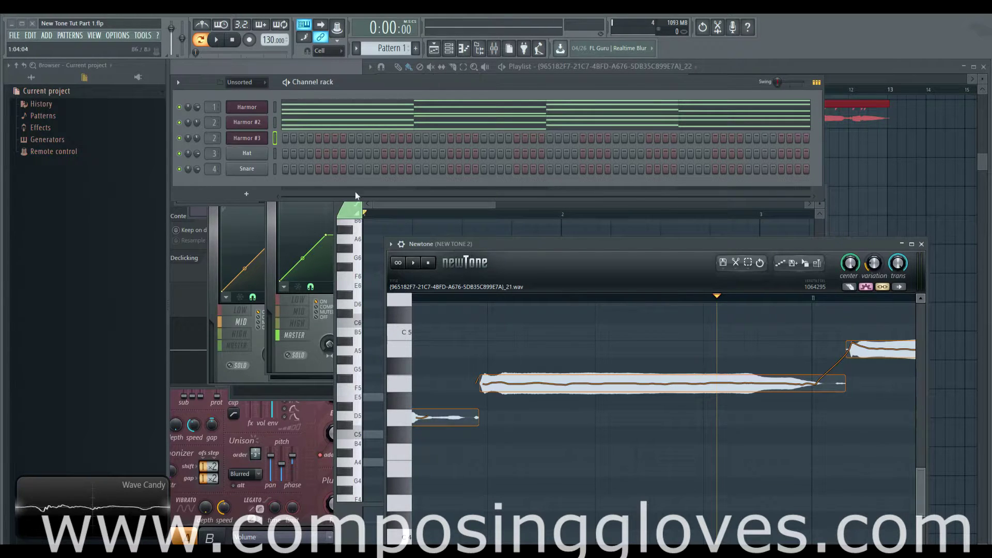
click(255, 139)
drag(327, 339, 347, 155)
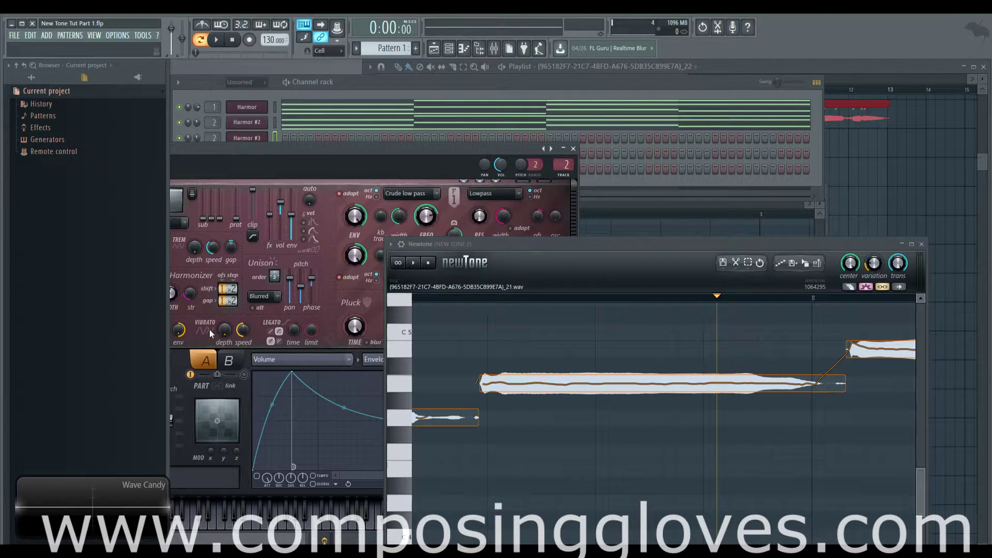
Move the Harmor #3 window clear of the NewTone editor and point out its vibrato depth and tremolo depth controls.
drag(298, 153, 338, 177)
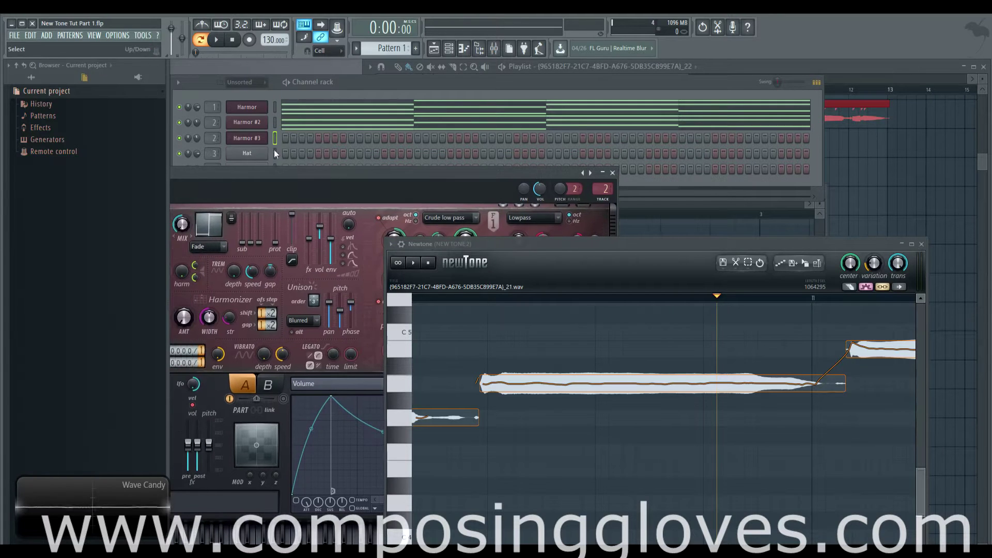
mouse_move(264, 354)
mouse_down()
mouse_move(264, 342)
mouse_move(264, 358)
mouse_up()
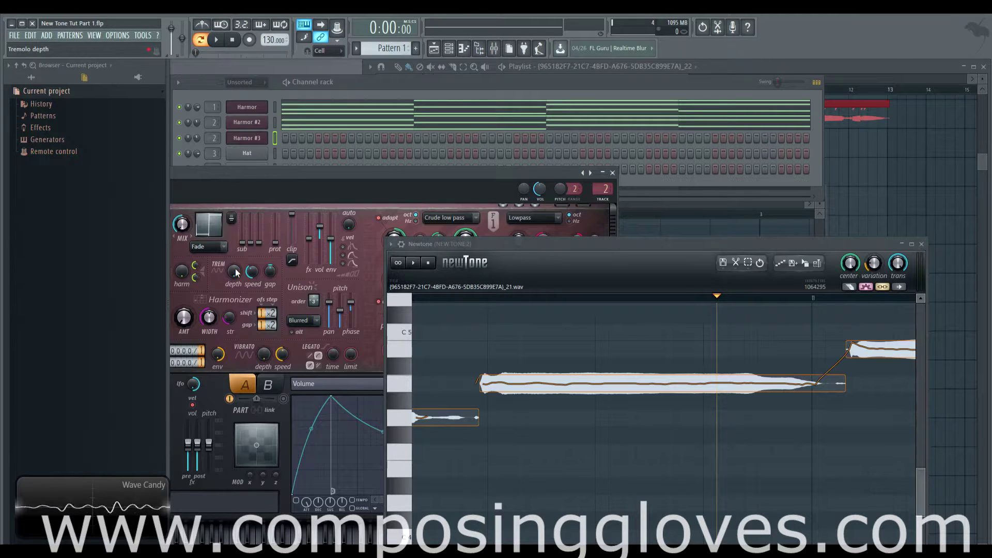
drag(236, 272, 252, 261)
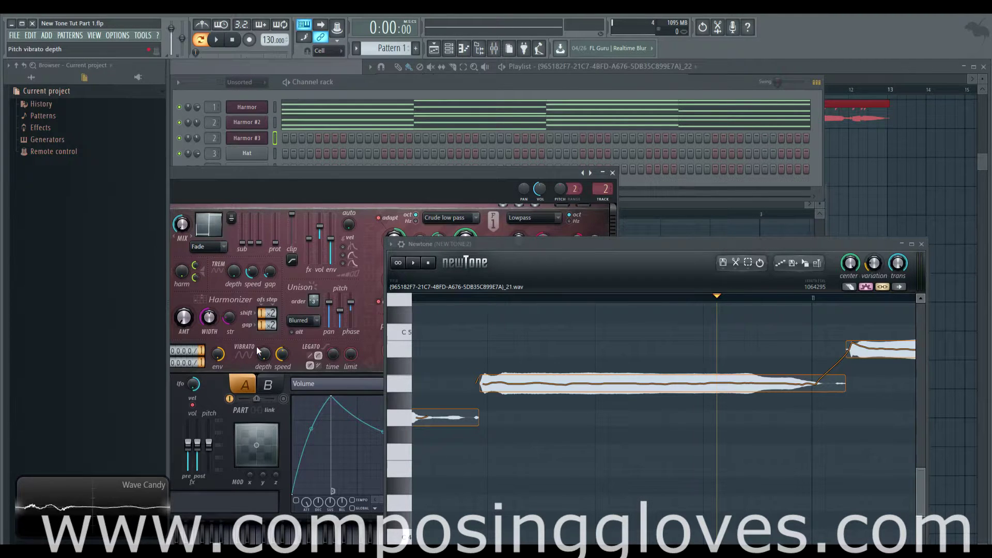
Enable Advanced edit vibrato in NewTone and examine the vibrato handles on the long note before bar 11.
click(735, 262)
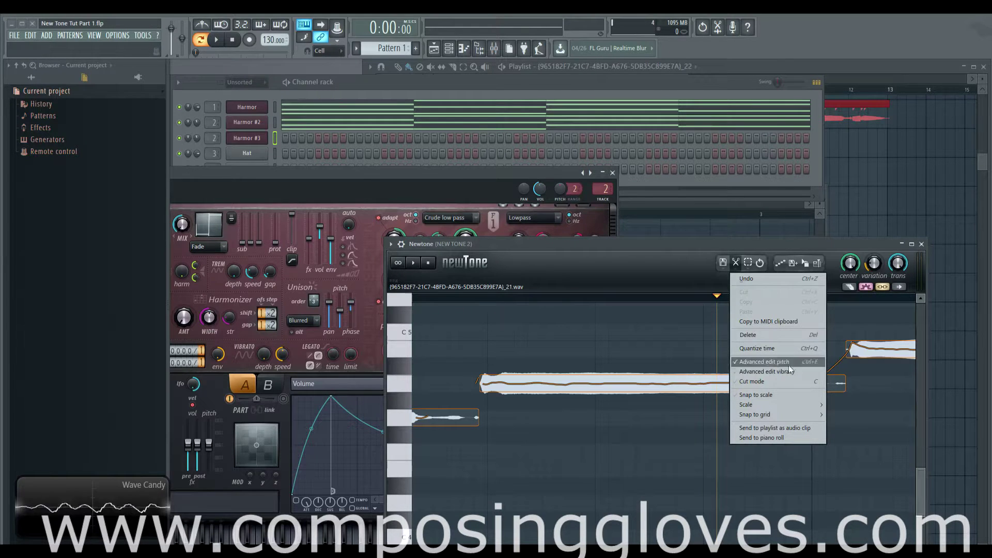
click(776, 371)
click(736, 262)
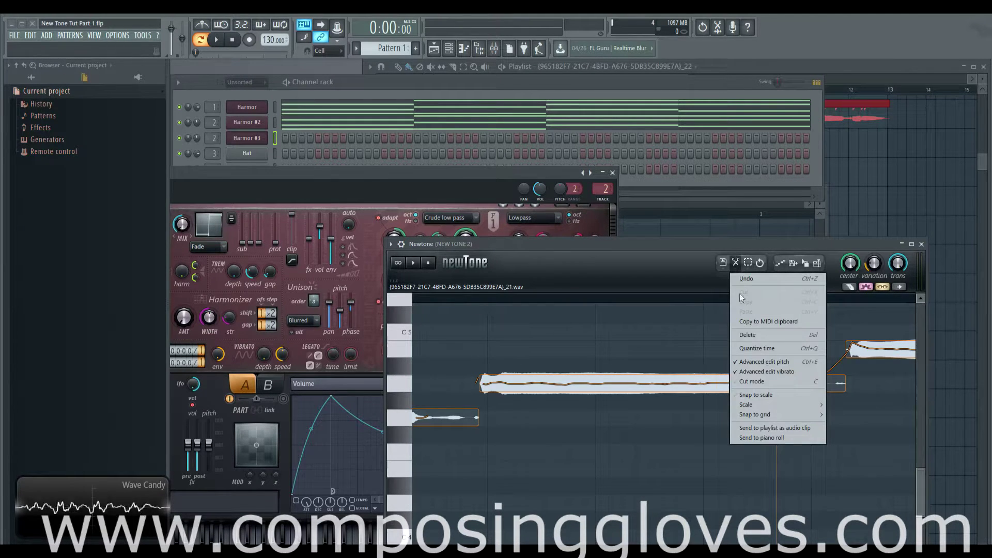
click(768, 373)
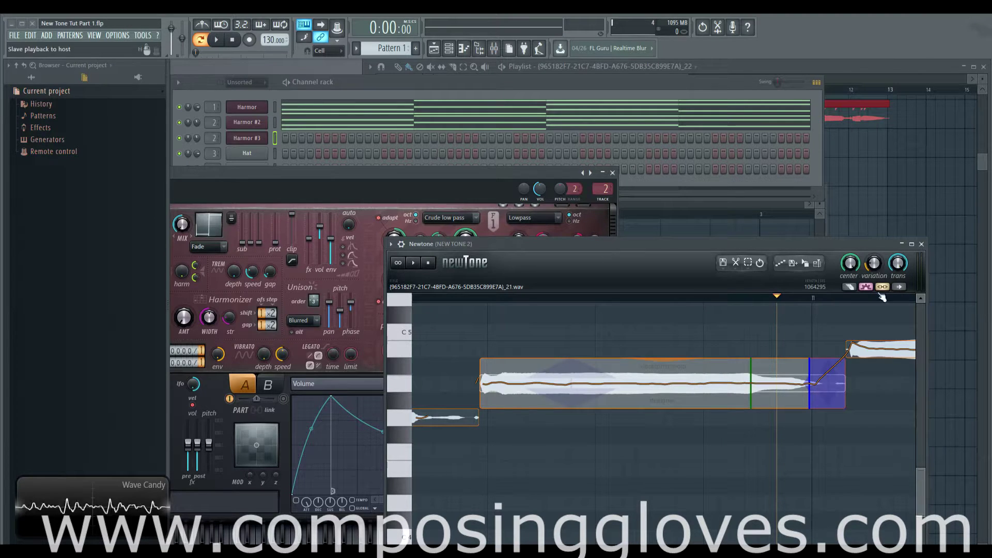
click(735, 263)
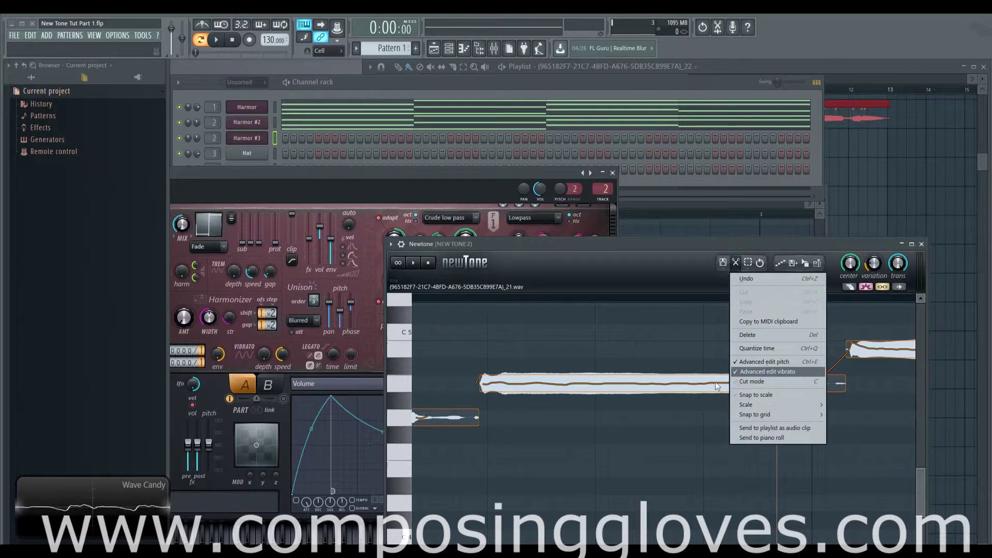
click(689, 377)
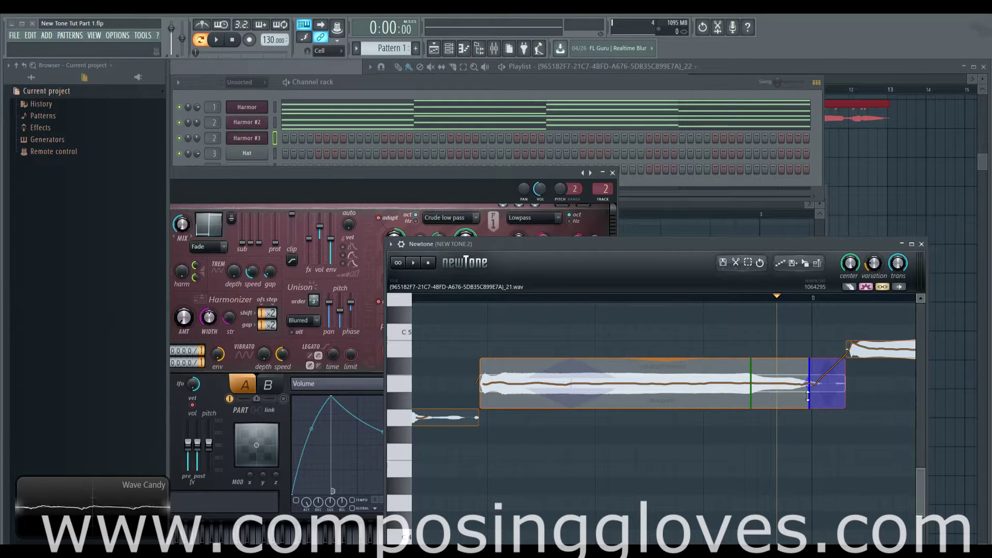
click(658, 380)
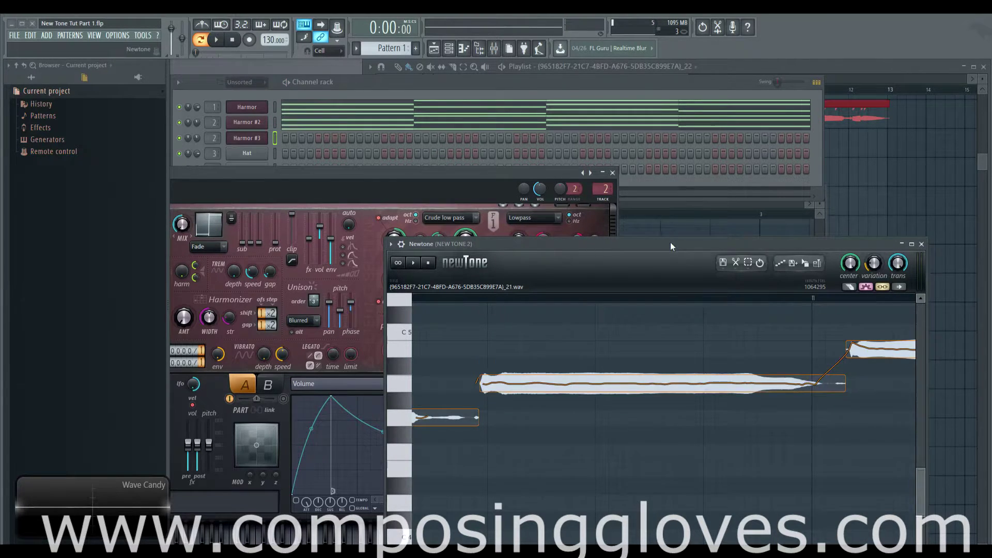
Move the NewTone window up and add a strong vibrato to the long note that fades toward its end.
drag(670, 241, 662, 168)
scroll(725, 379, up, 2)
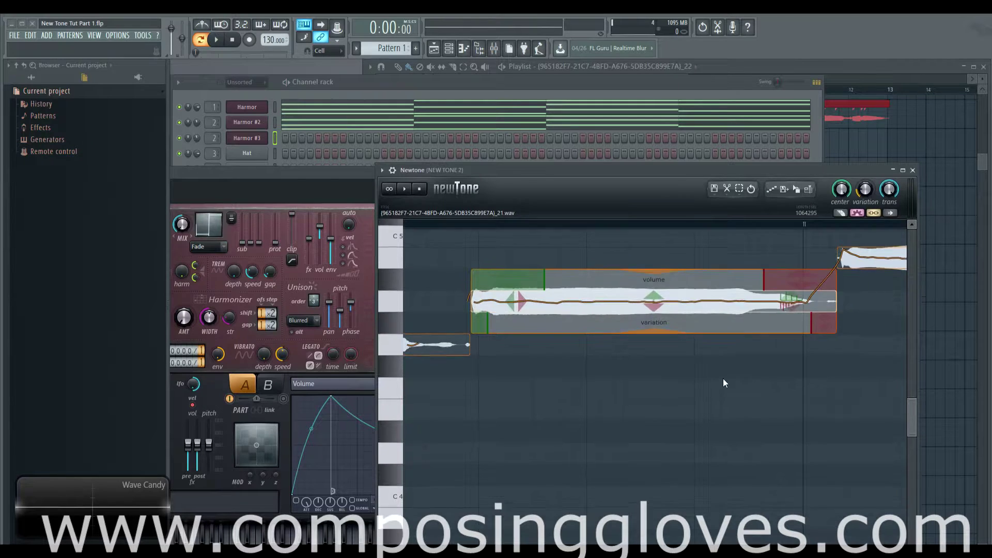
click(738, 188)
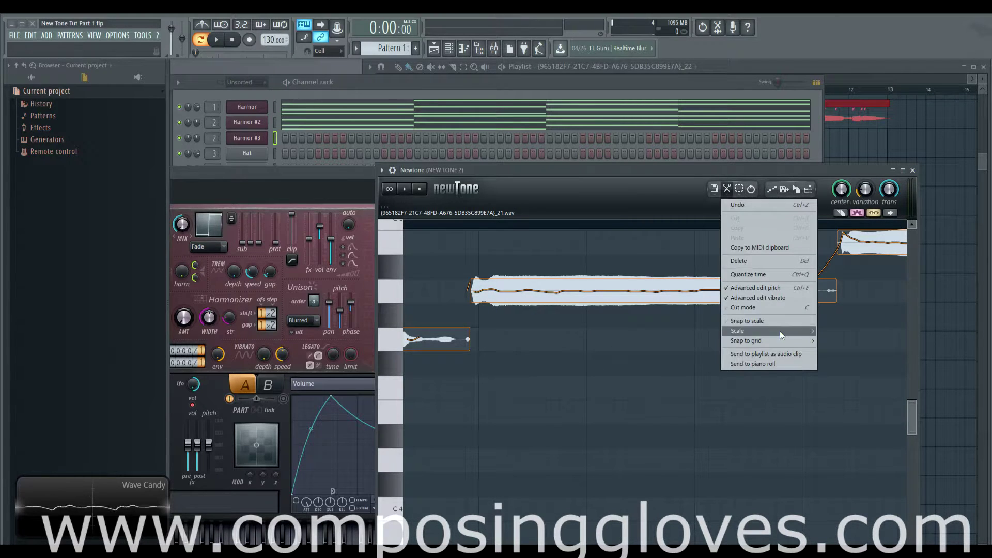
click(760, 312)
mouse_move(680, 288)
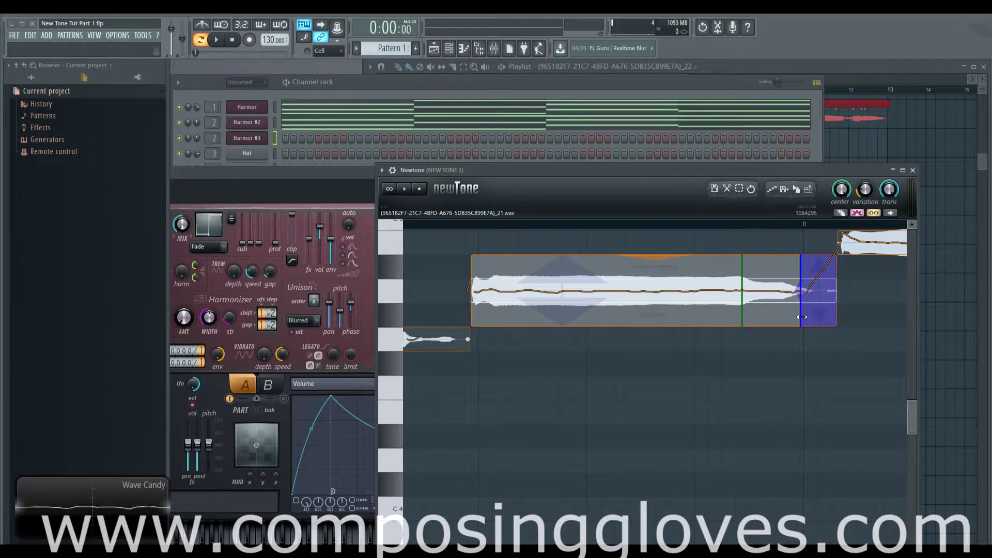
drag(802, 317, 790, 316)
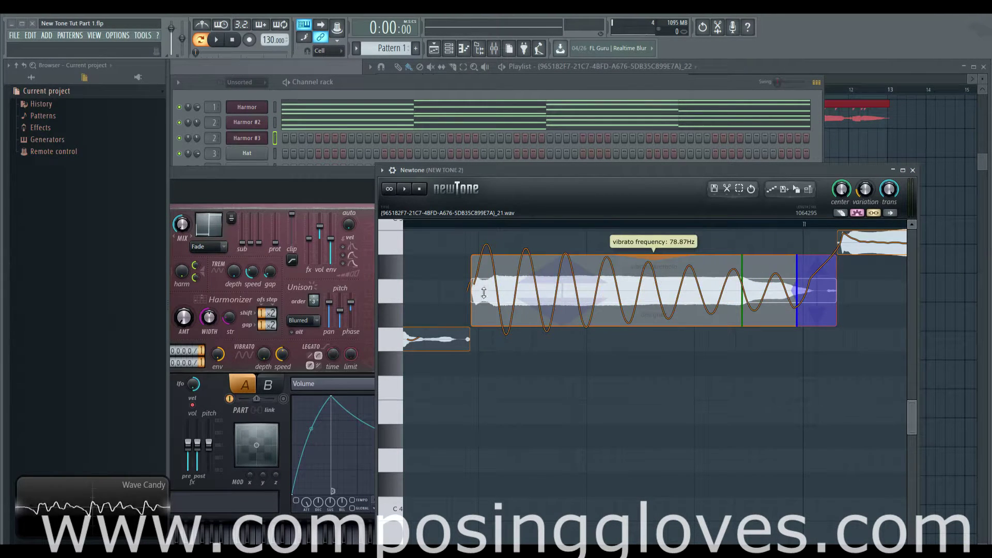
click(468, 233)
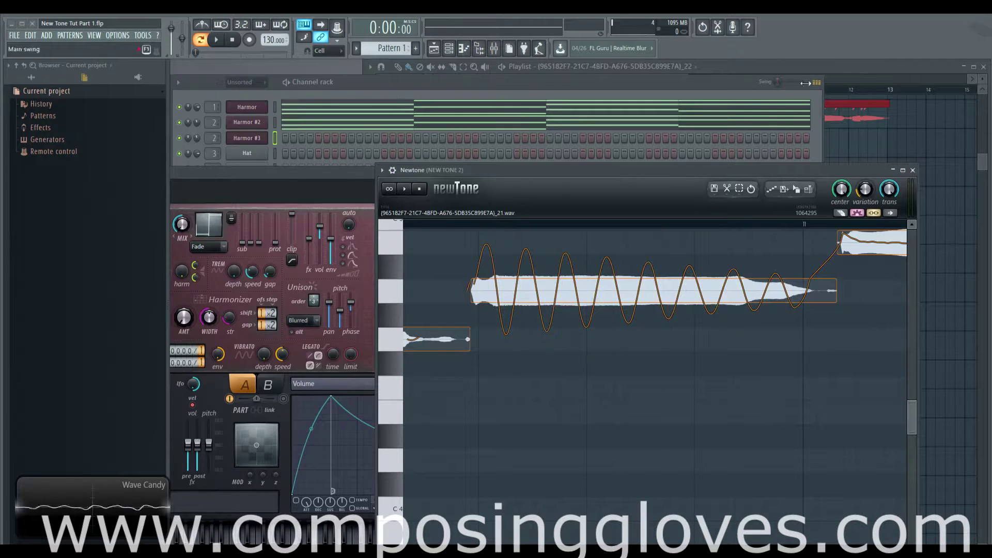
Bring the playlist forward and play the song from bar 10 to hear the note's vibrato.
click(825, 83)
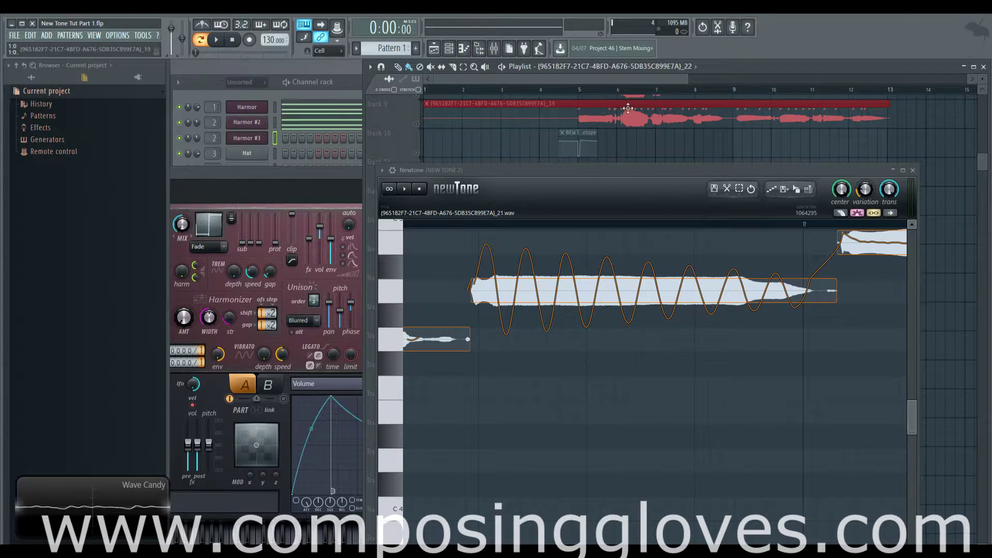
click(776, 92)
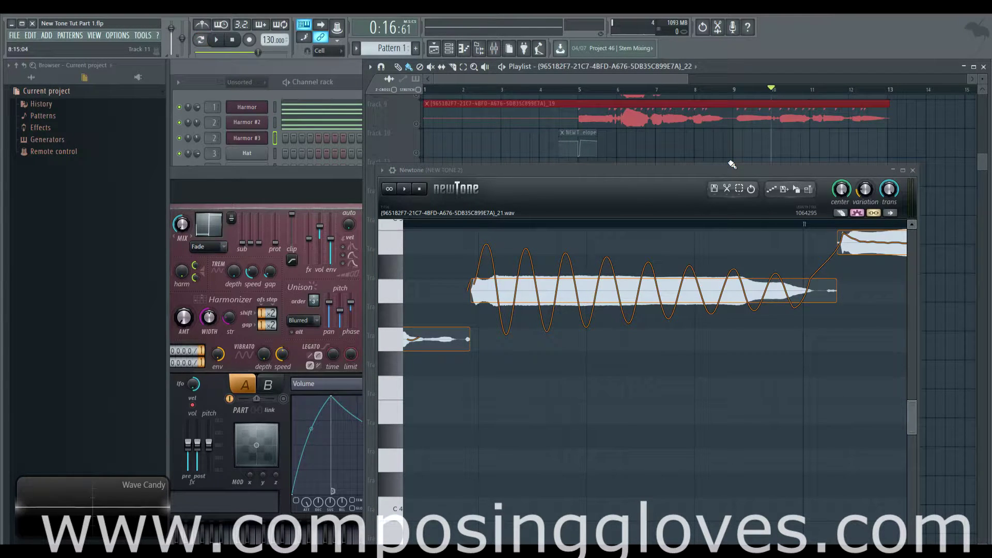
key(space)
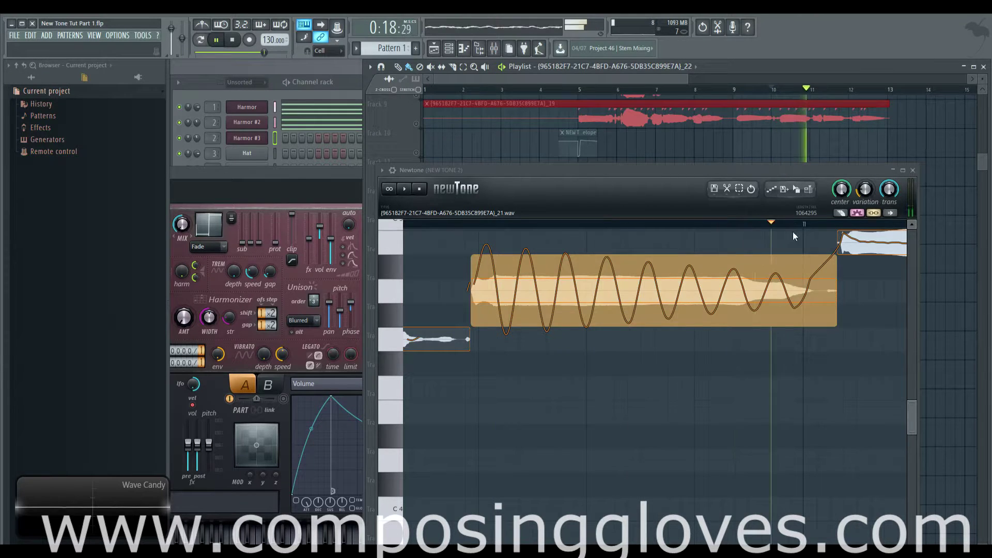
key(space)
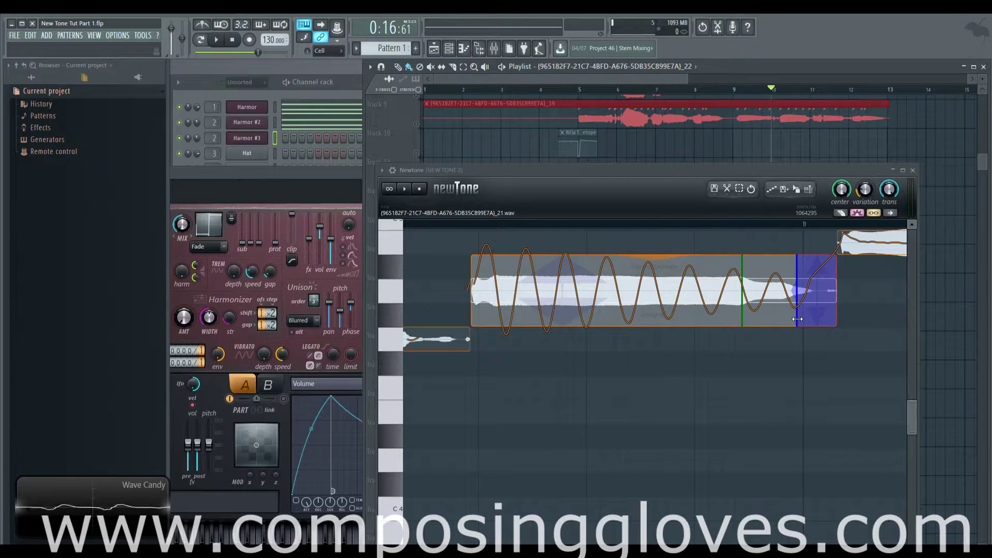
Try a very fast vibrato on the long note, slow it to about two cycles, and play it back.
mouse_move(797, 319)
mouse_down()
mouse_move(778, 321)
mouse_move(789, 320)
mouse_up()
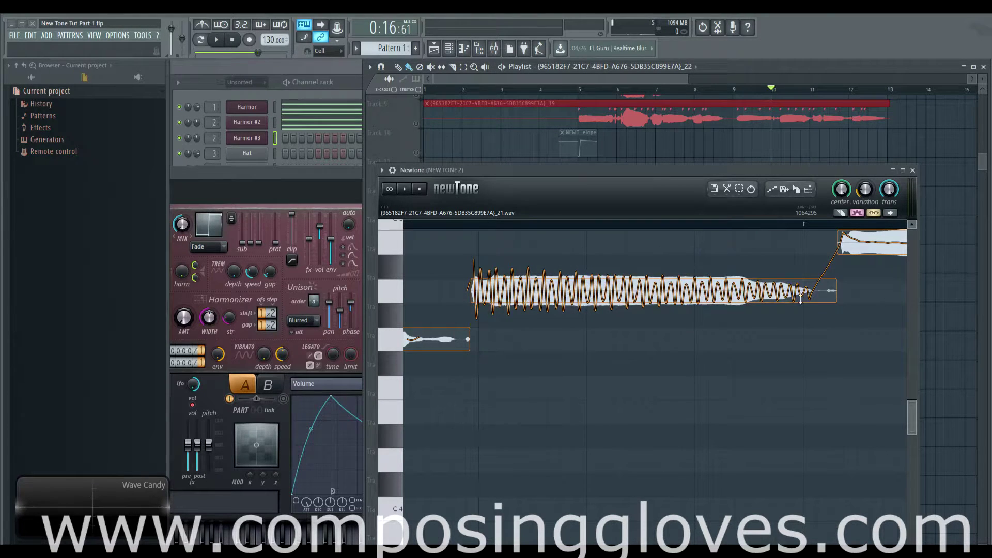
drag(791, 296, 552, 295)
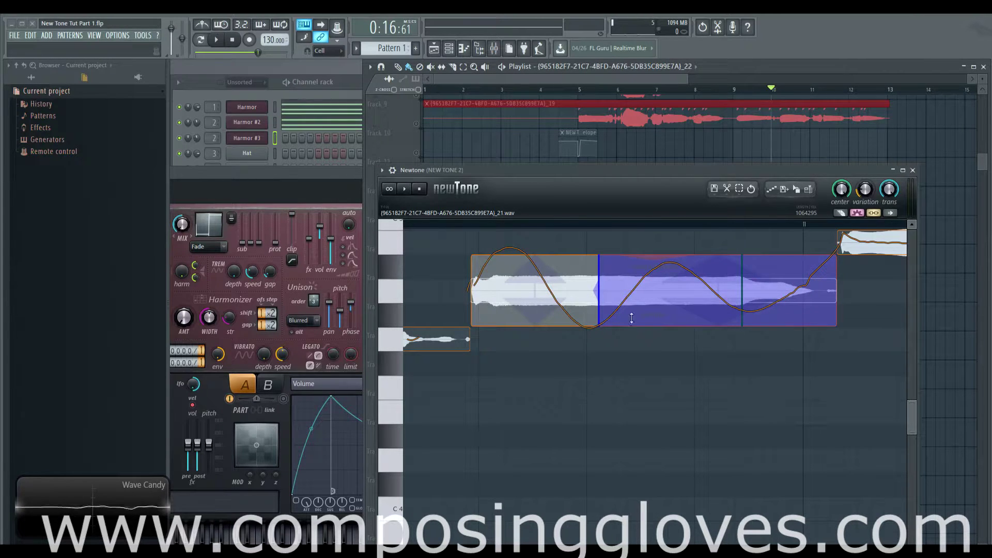
key(space)
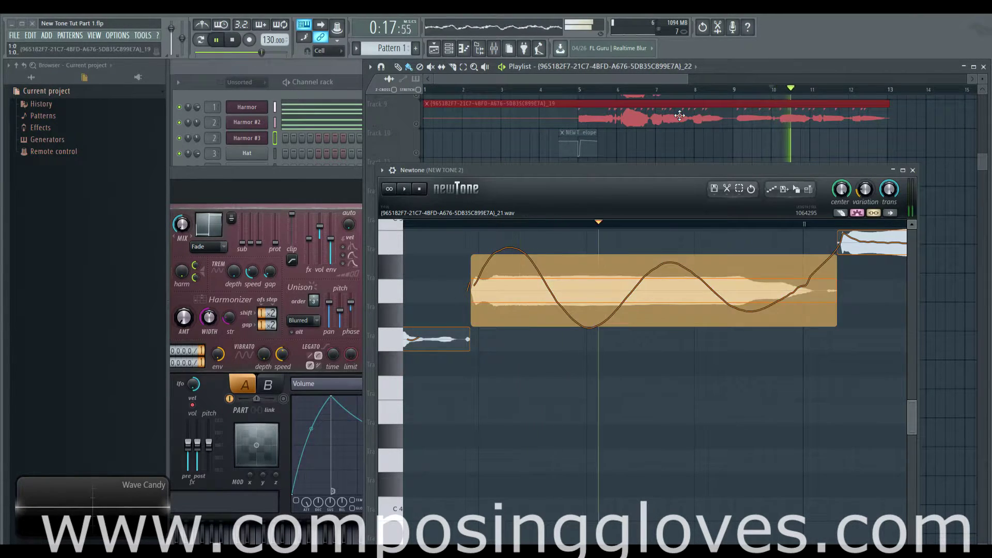
key(space)
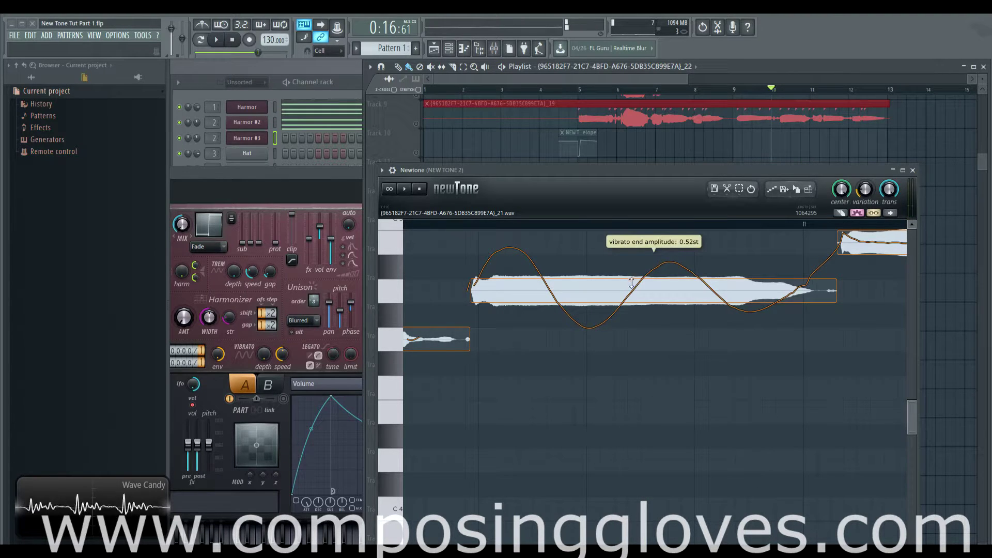
click(595, 294)
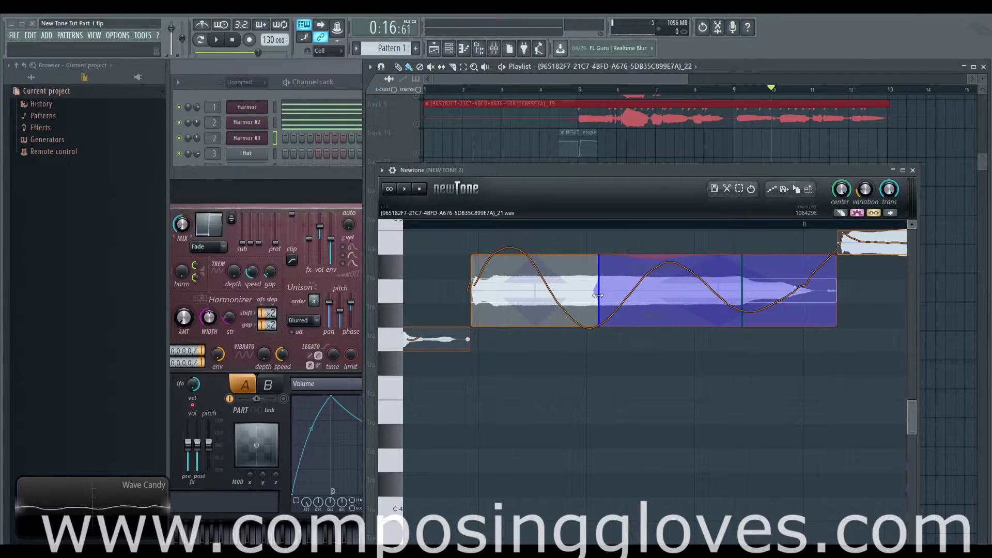
Adjust the pitch variation amount, trying 200% and 75%, and check its effect on the long note's vibrato curve.
scroll(597, 295, up, 5)
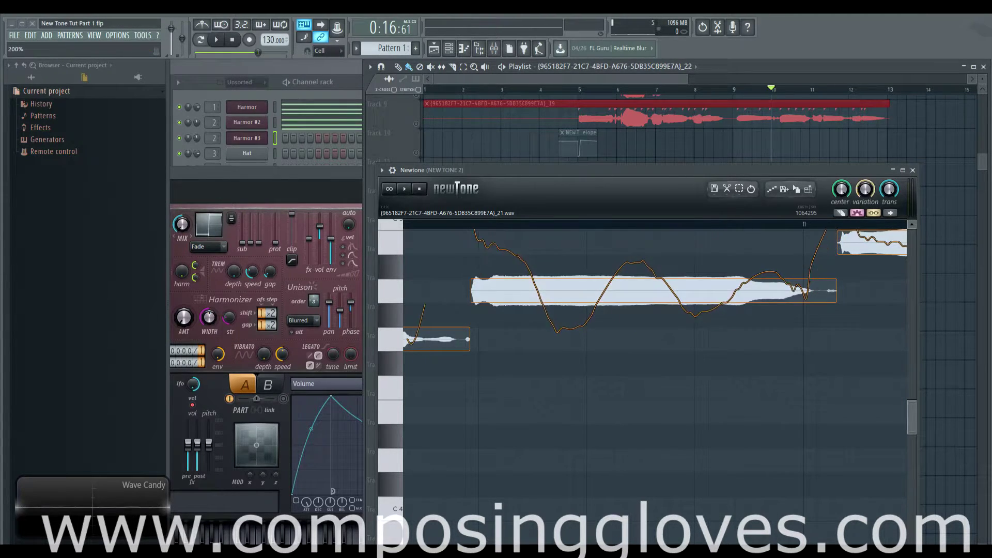
scroll(598, 295, down, 5)
scroll(598, 295, up, 2)
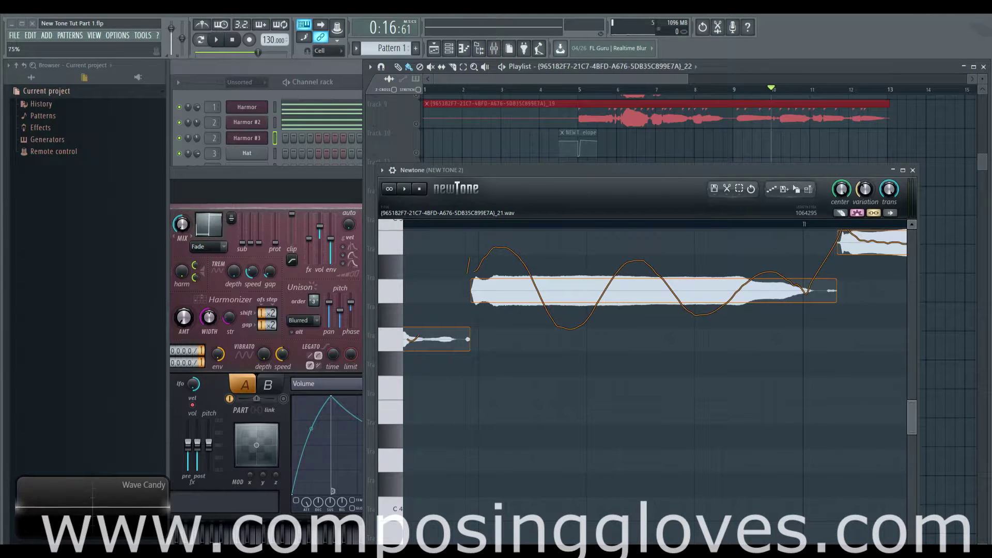
drag(868, 193, 868, 196)
click(602, 283)
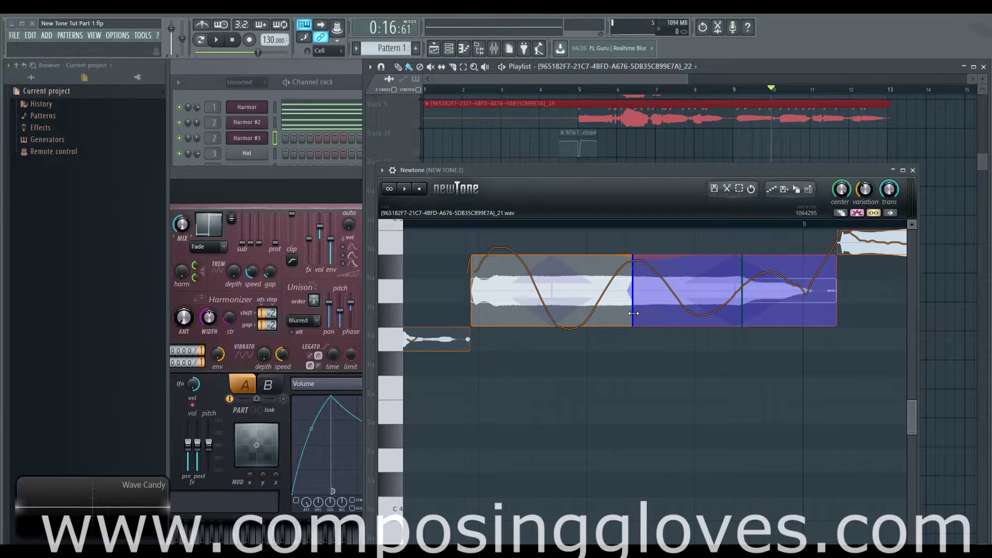
Raise the long note's vibrato frequency to about seven cycles across the note and play it from bar 10.
drag(633, 313, 770, 306)
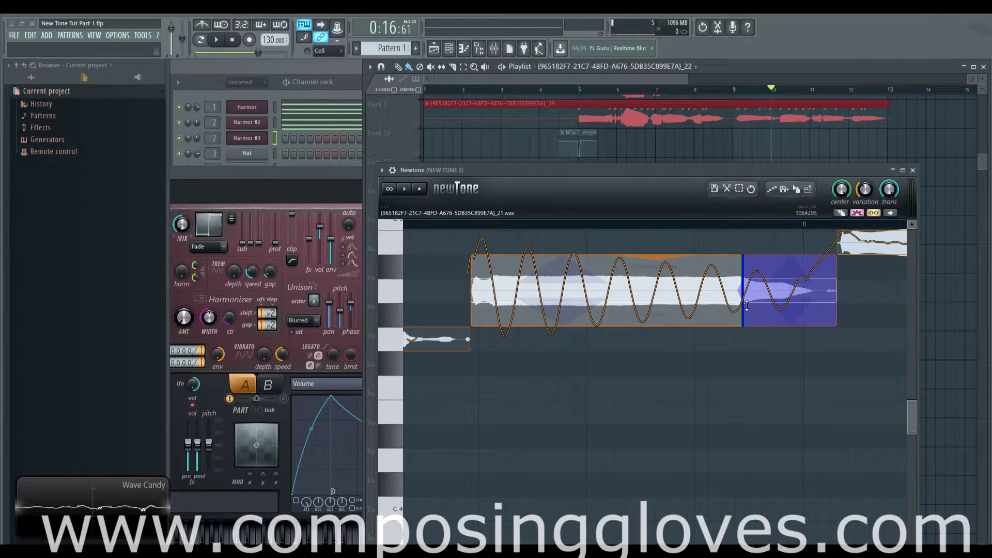
key(space)
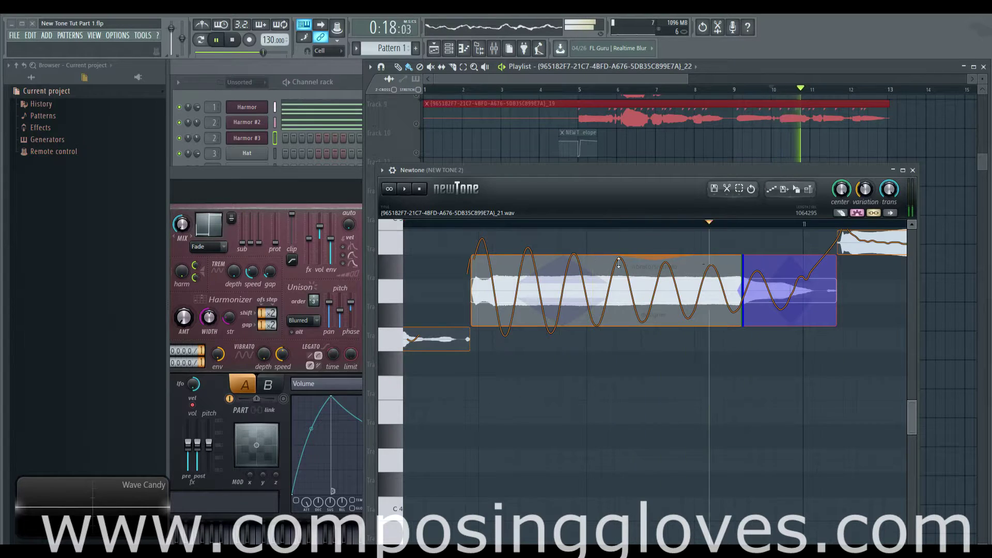
key(space)
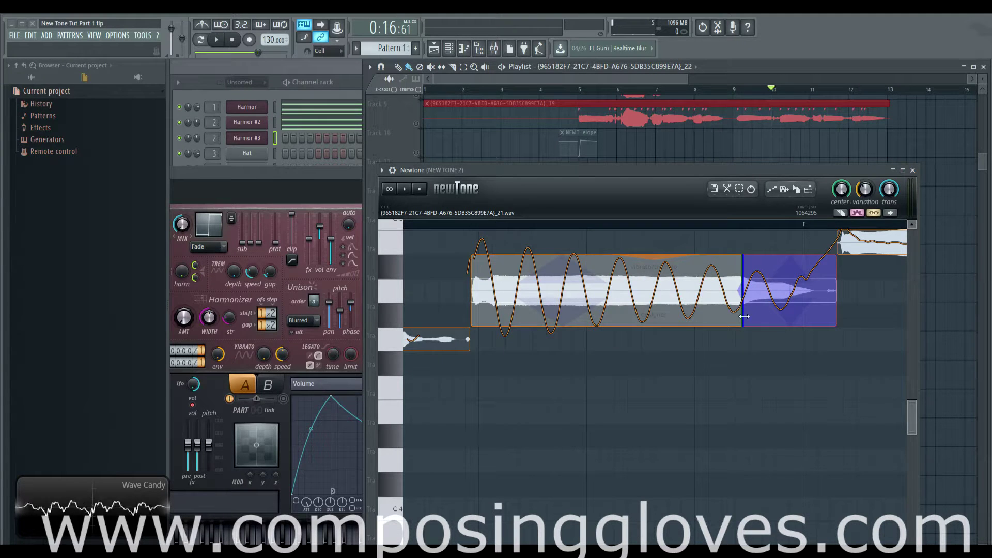
Try a slower vibrato on the long note, raise it to 5.07 Hz for playback, and clear the vibrato.
drag(743, 315, 708, 312)
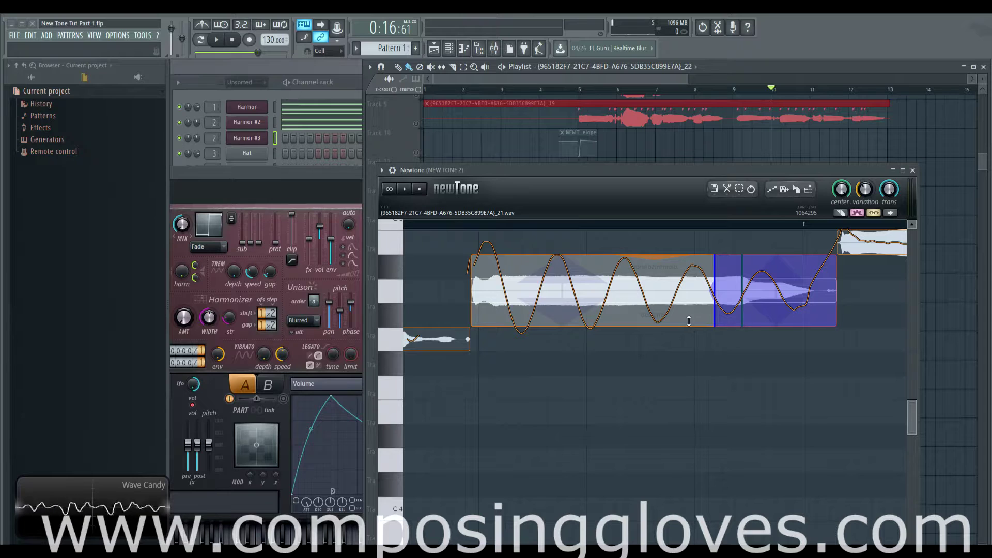
drag(713, 317, 748, 316)
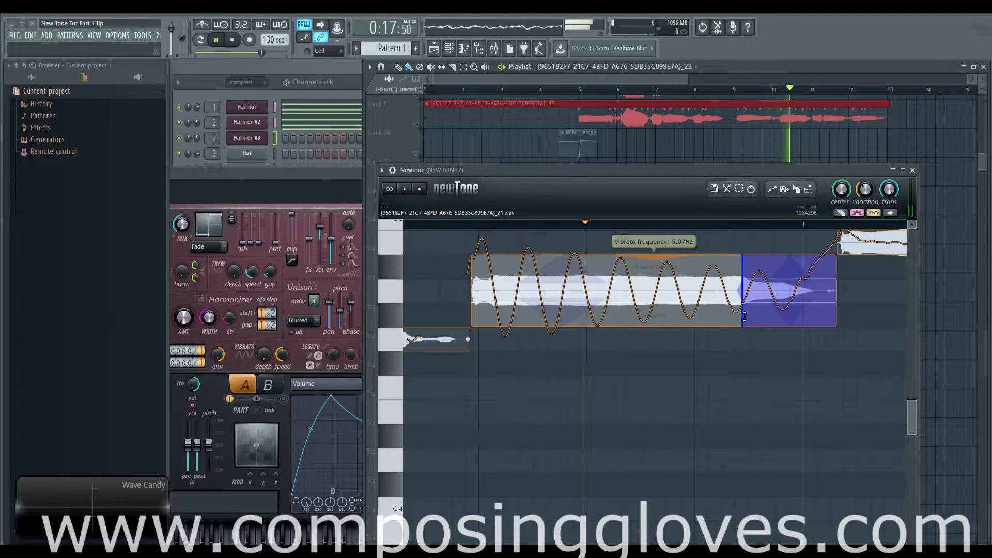
drag(741, 316, 910, 309)
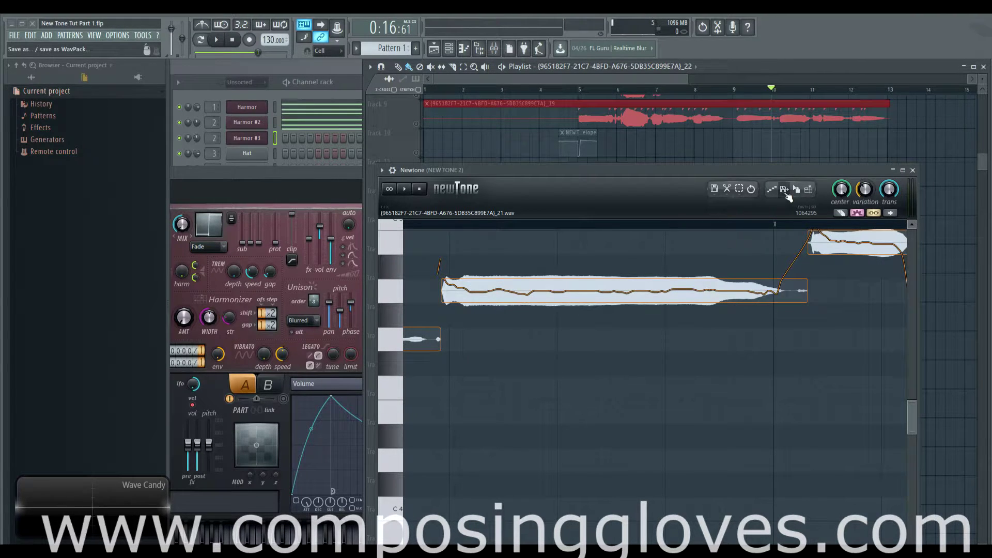
Add a gentle, even vibrato of about four cycles to the long note before bar 11.
click(721, 191)
click(727, 189)
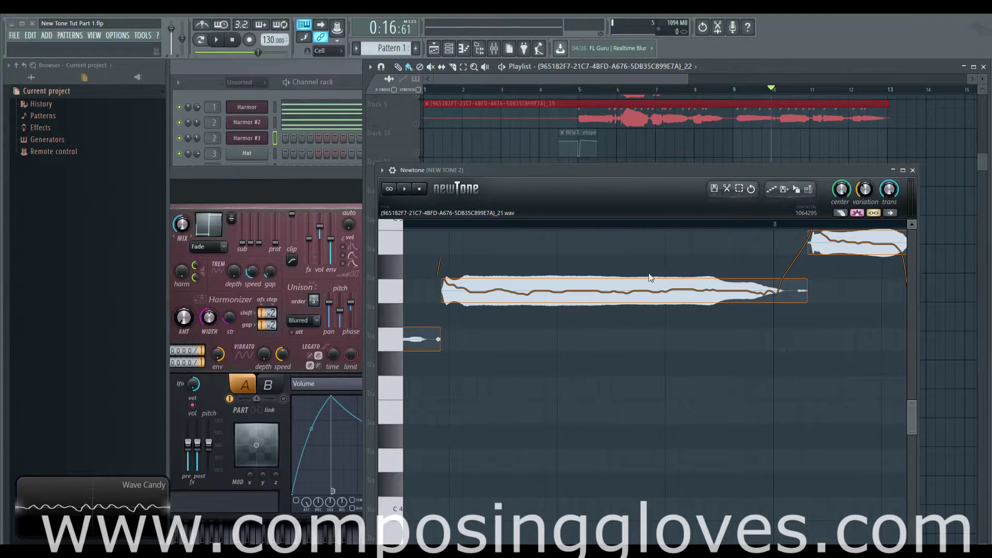
mouse_move(640, 286)
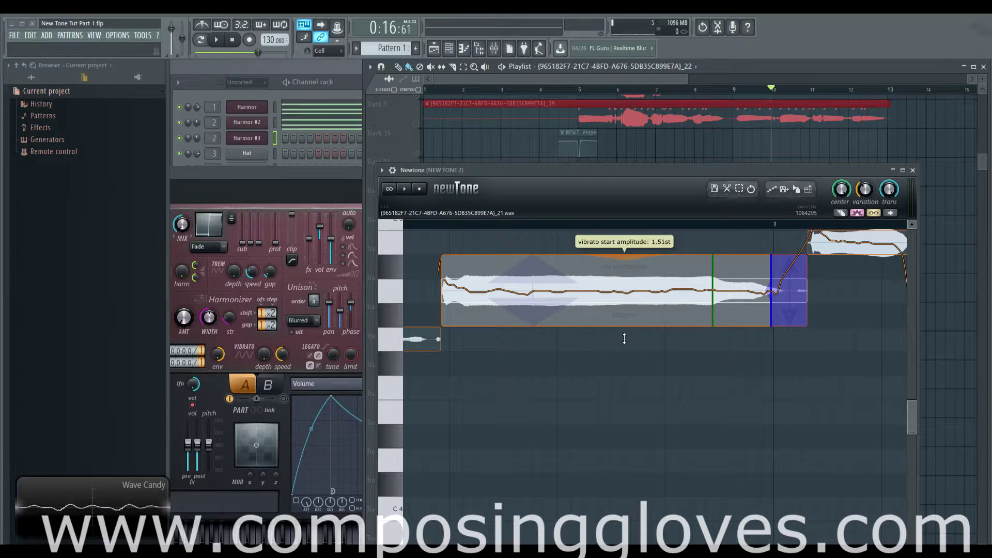
mouse_move(778, 306)
mouse_down()
mouse_move(668, 310)
mouse_move(642, 367)
mouse_move(649, 332)
mouse_move(646, 356)
mouse_move(639, 338)
mouse_up()
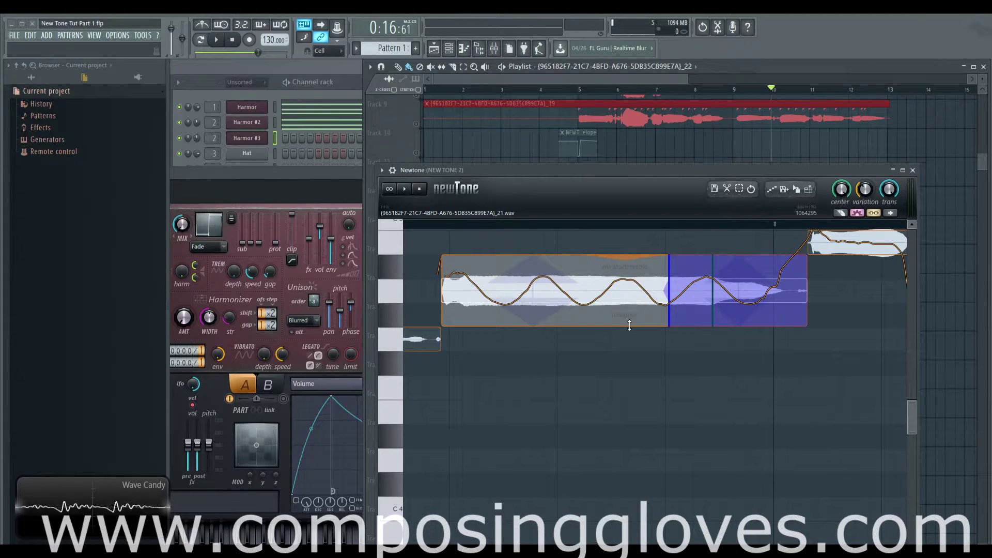
Reshape the long note's vibrato amplitude so it swells gradually toward the end, play it, and raise its frequency slightly.
mouse_move(629, 325)
mouse_down()
mouse_move(629, 339)
mouse_move(635, 329)
mouse_up()
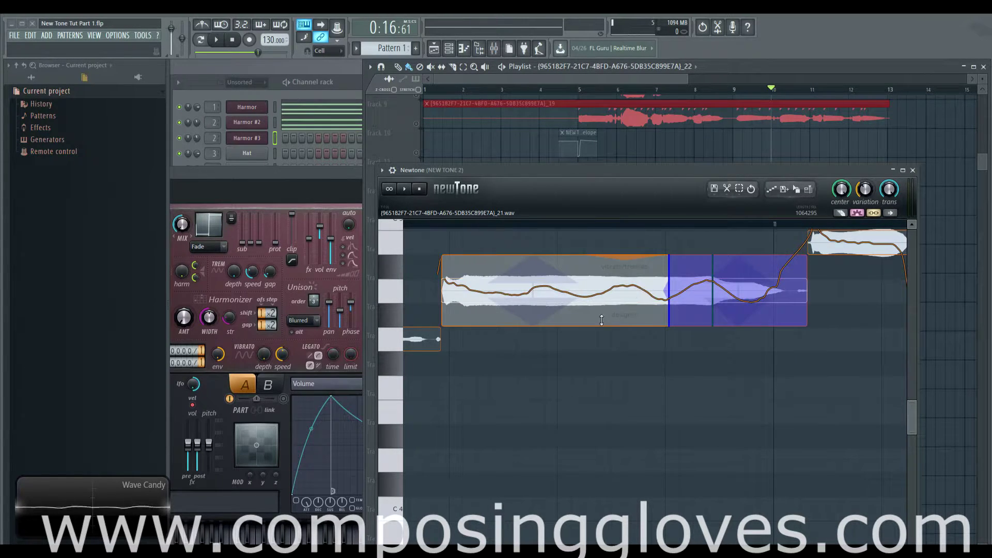
key(space)
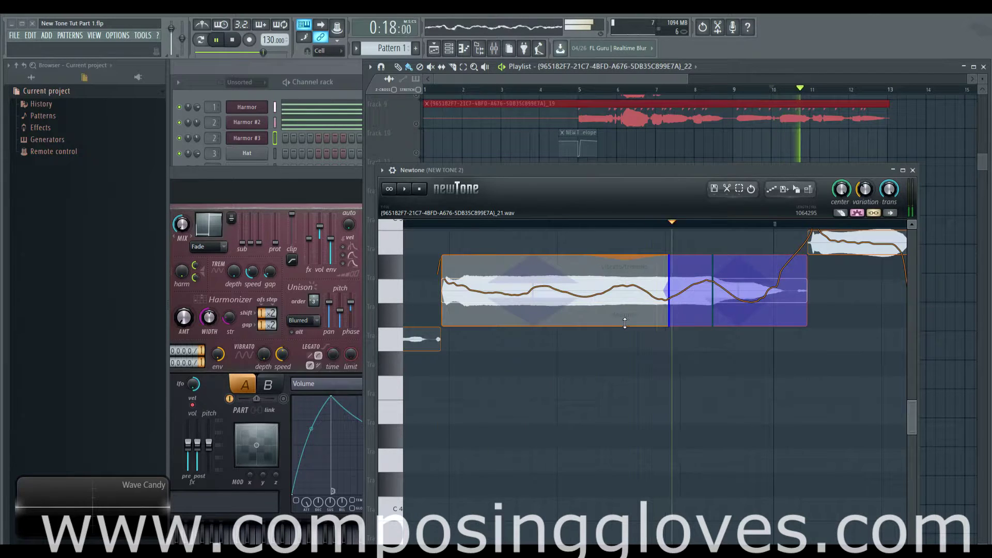
key(space)
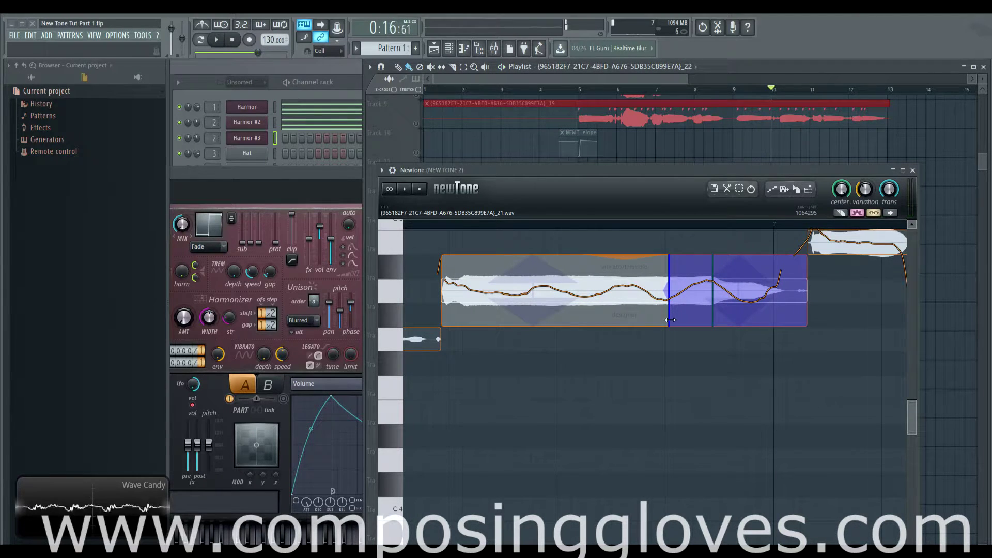
drag(670, 320, 677, 316)
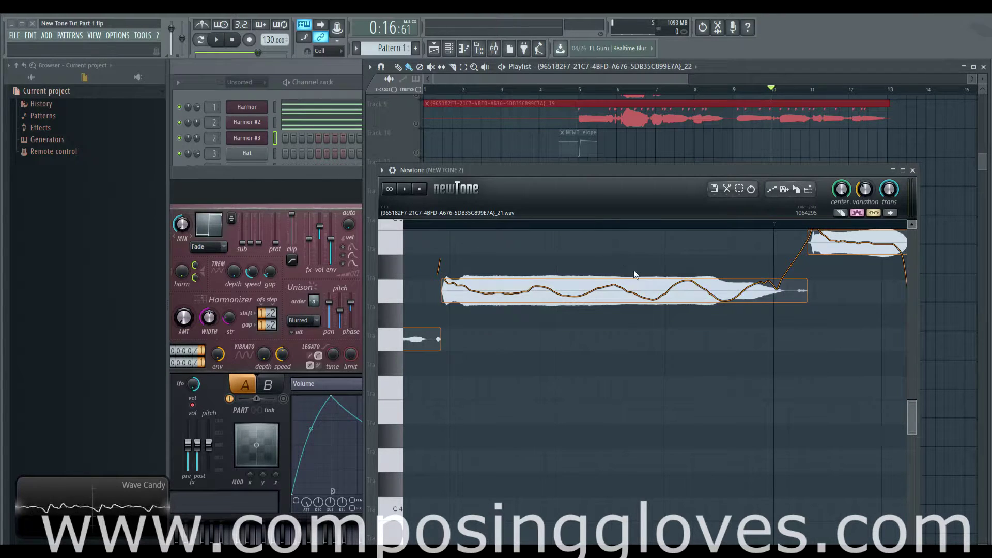
Add a gradually swelling tremolo to the long note, set its vibrato frequency to 3.97 Hz, and play it.
mouse_move(625, 254)
mouse_down()
mouse_move(625, 285)
mouse_move(707, 290)
mouse_move(628, 291)
mouse_move(685, 289)
mouse_up()
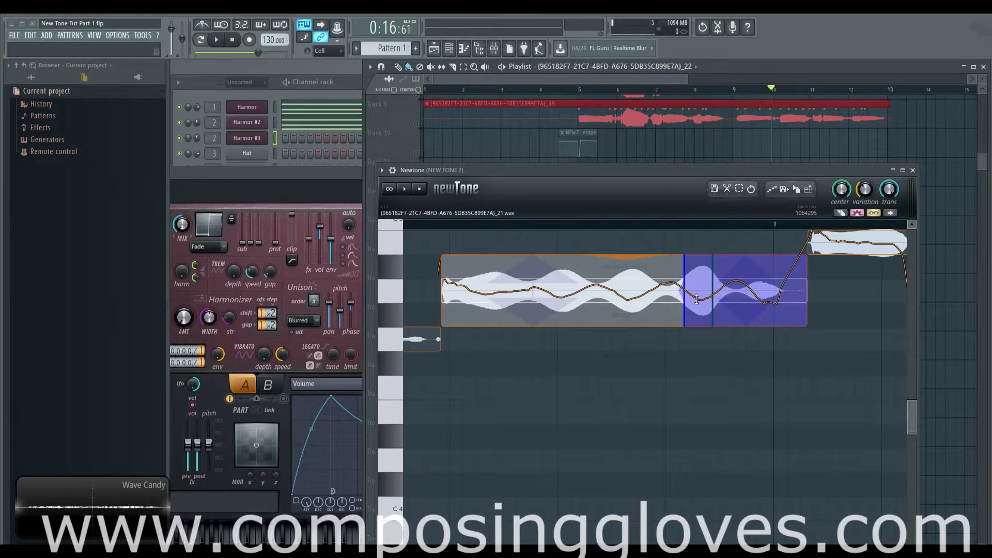
drag(680, 302, 698, 302)
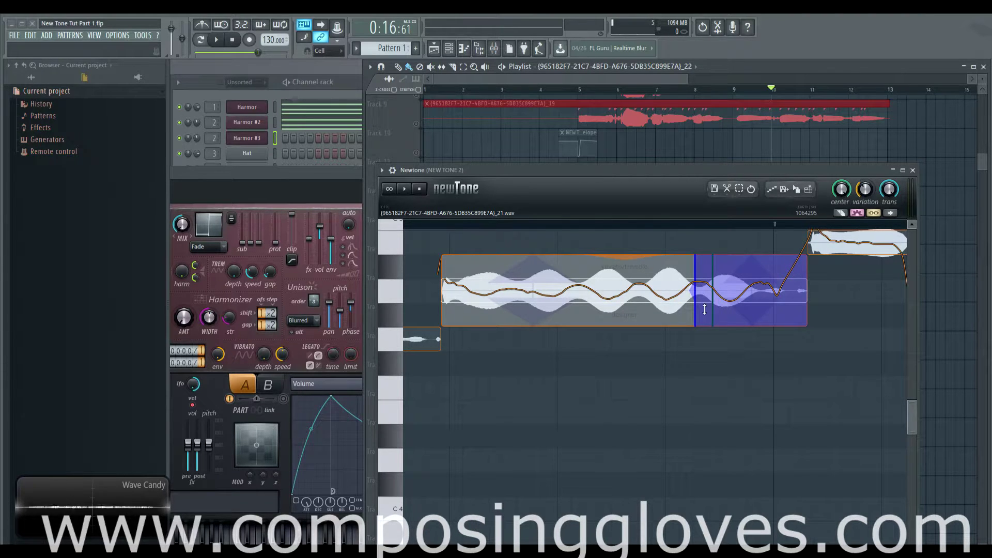
mouse_move(693, 305)
mouse_down()
mouse_move(721, 303)
mouse_move(686, 301)
mouse_move(696, 300)
mouse_up()
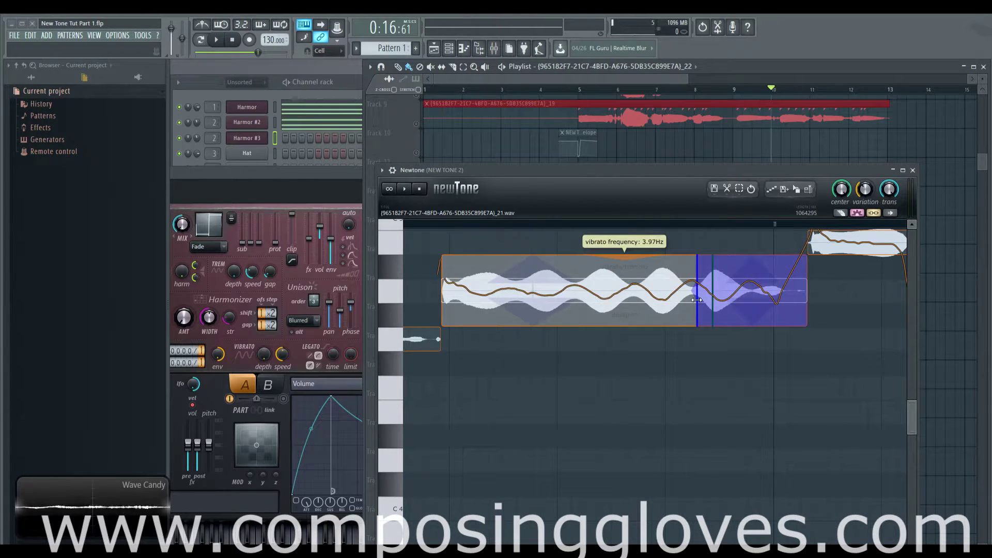
key(space)
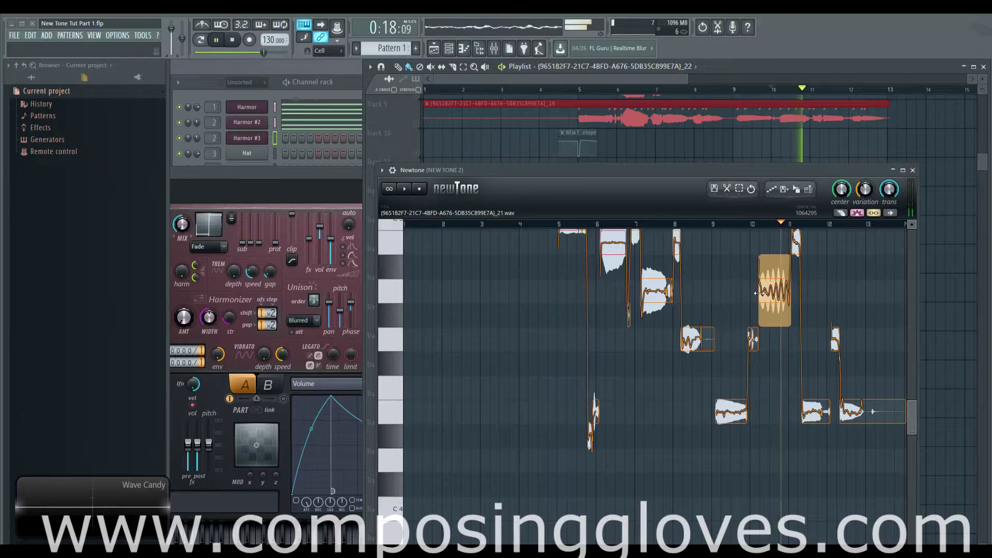
key(space)
Raise the long note's tremolo amplitude to 100% and make its vibrato strong and even from the start.
scroll(775, 281, up, 5)
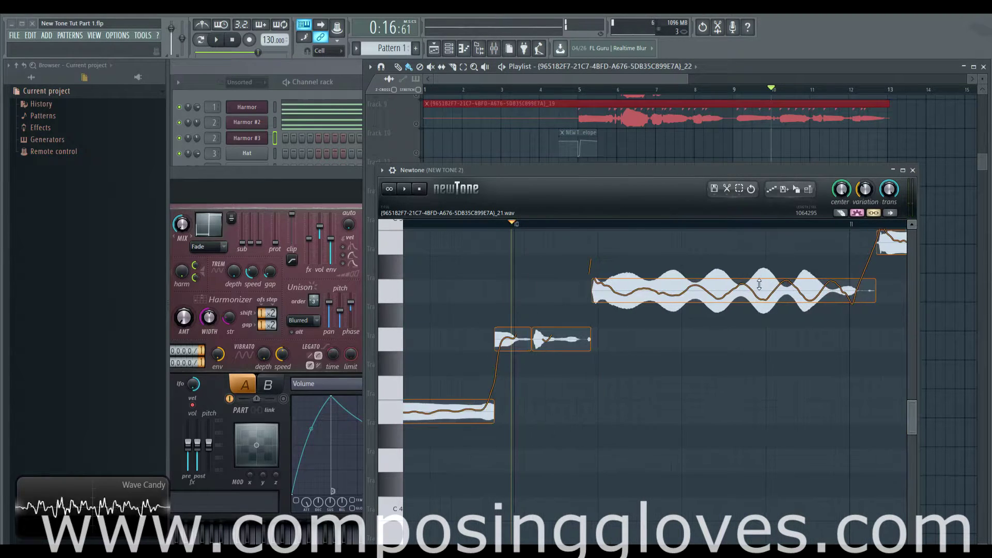
drag(751, 278, 745, 283)
scroll(740, 349, up, 4)
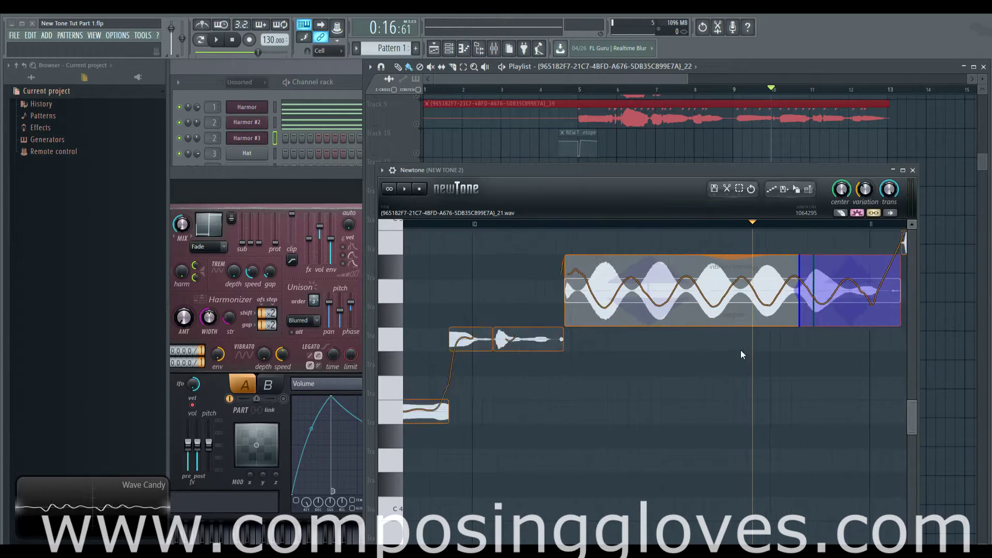
scroll(622, 329, down, 6)
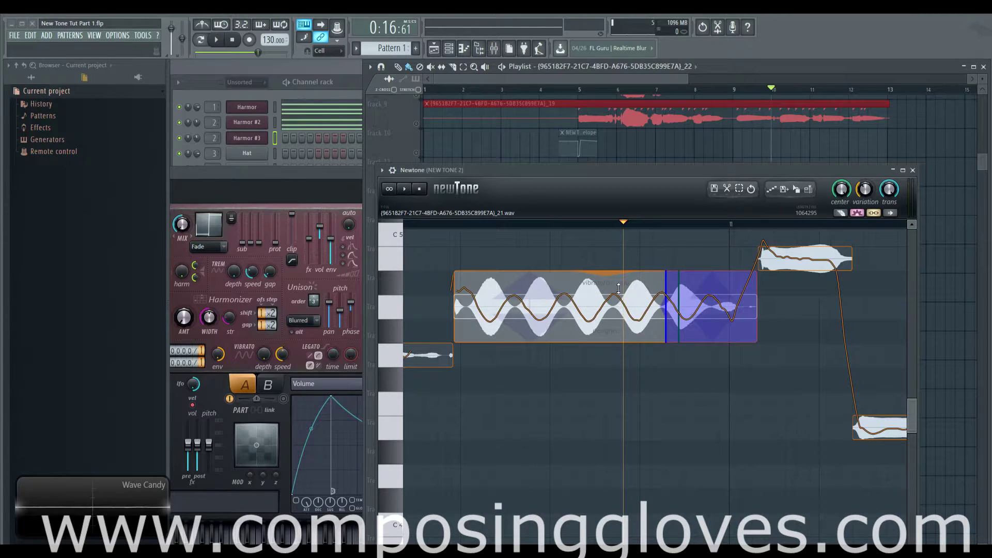
Play the long note with its strong vibrato and tremolo, and reduce the tremolo amplitude.
mouse_move(610, 273)
mouse_down()
mouse_move(609, 303)
mouse_move(610, 243)
mouse_move(611, 323)
mouse_move(620, 309)
mouse_up()
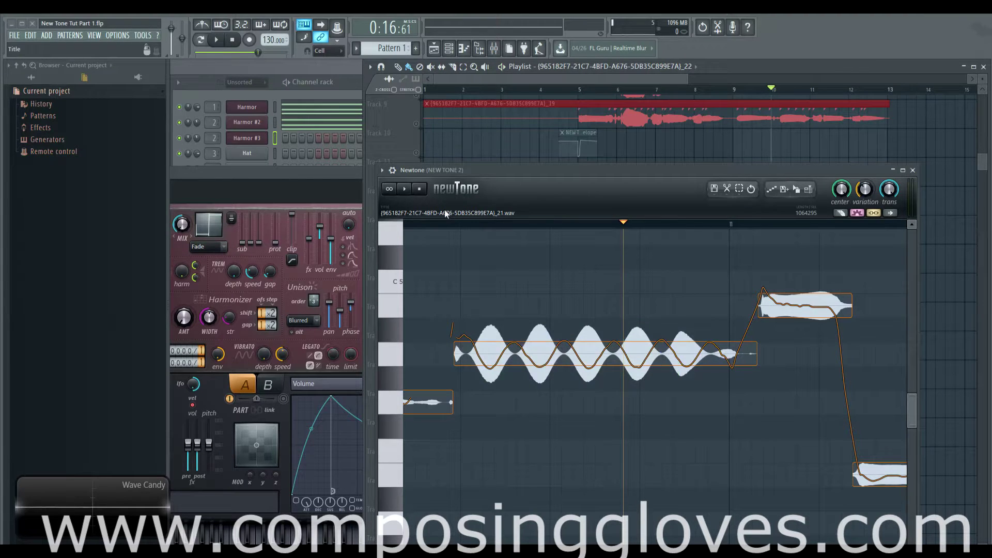
click(460, 223)
key(space)
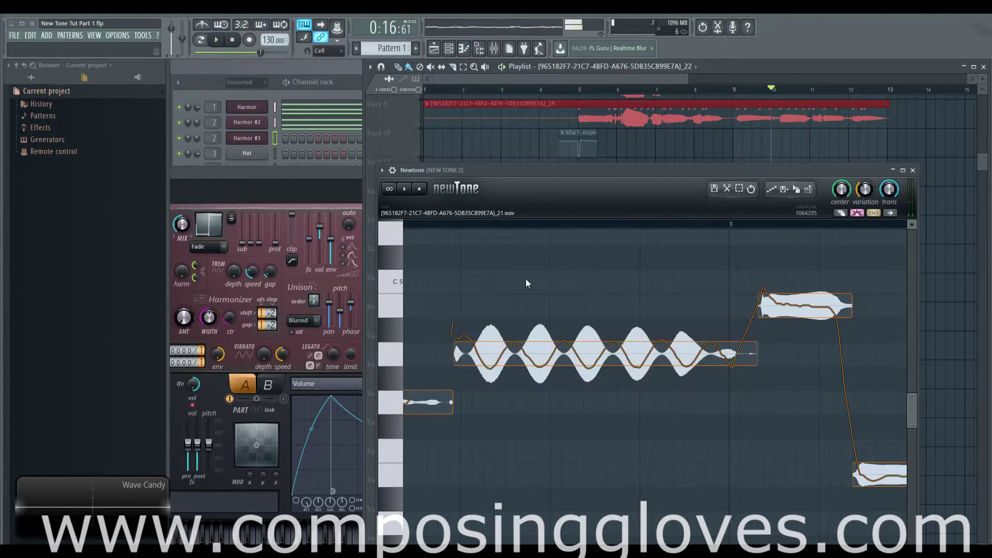
click(617, 345)
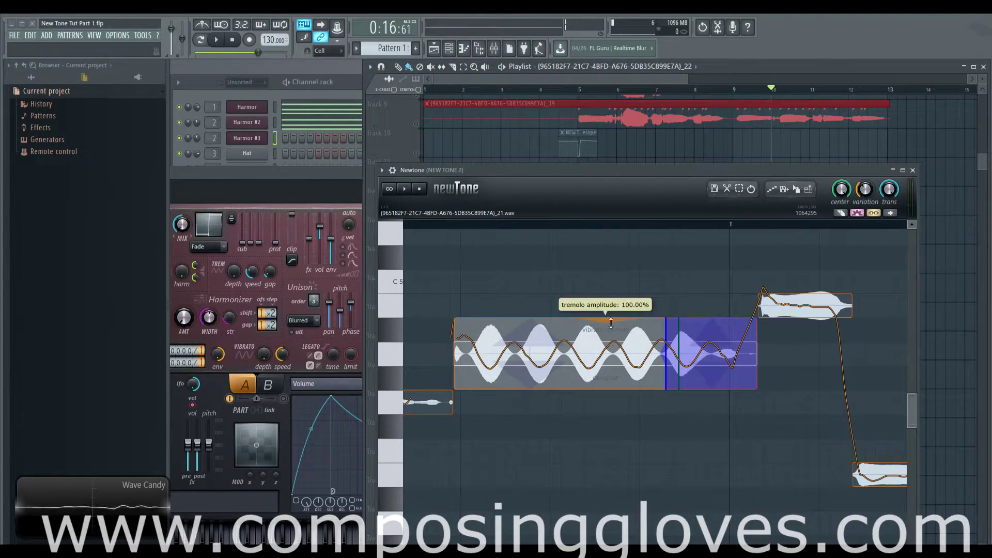
mouse_move(610, 322)
mouse_down()
mouse_move(612, 290)
mouse_move(612, 305)
mouse_up()
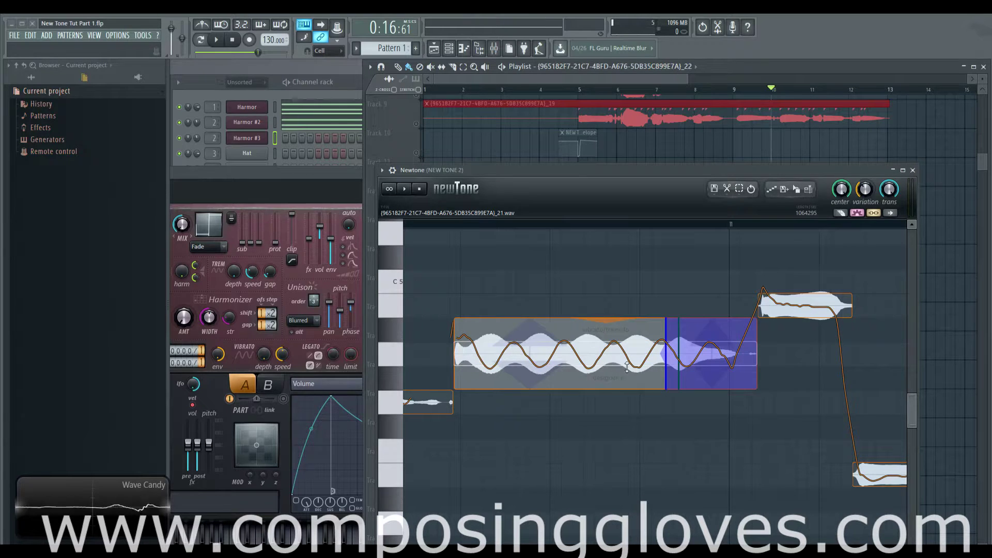
Turn on Snap to scale for the vocal notes.
click(726, 188)
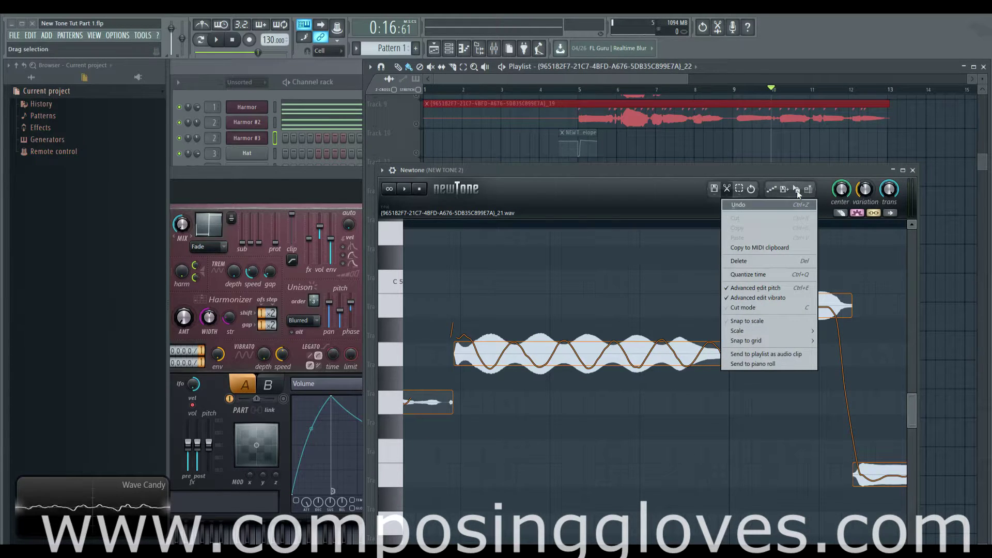
click(792, 320)
scroll(627, 308, down, 5)
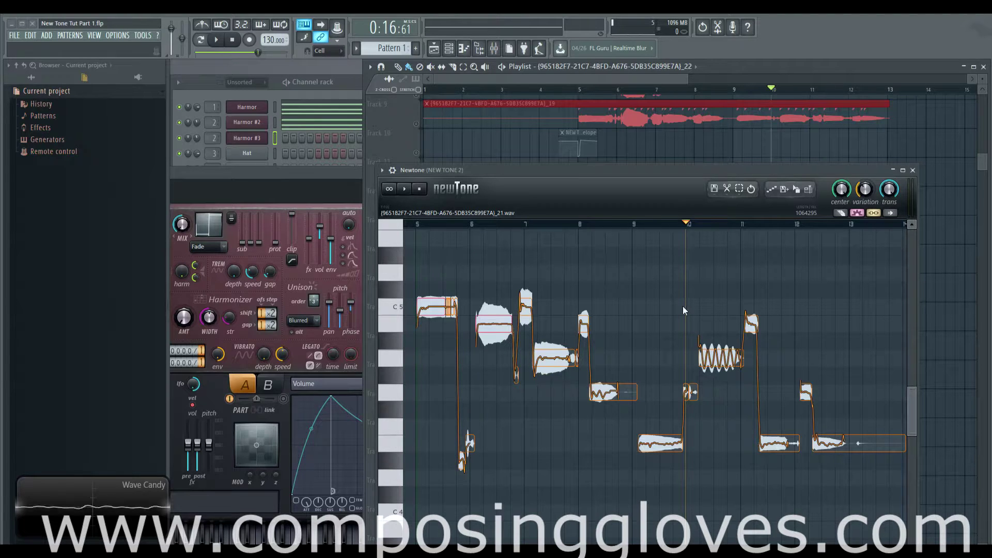
click(728, 189)
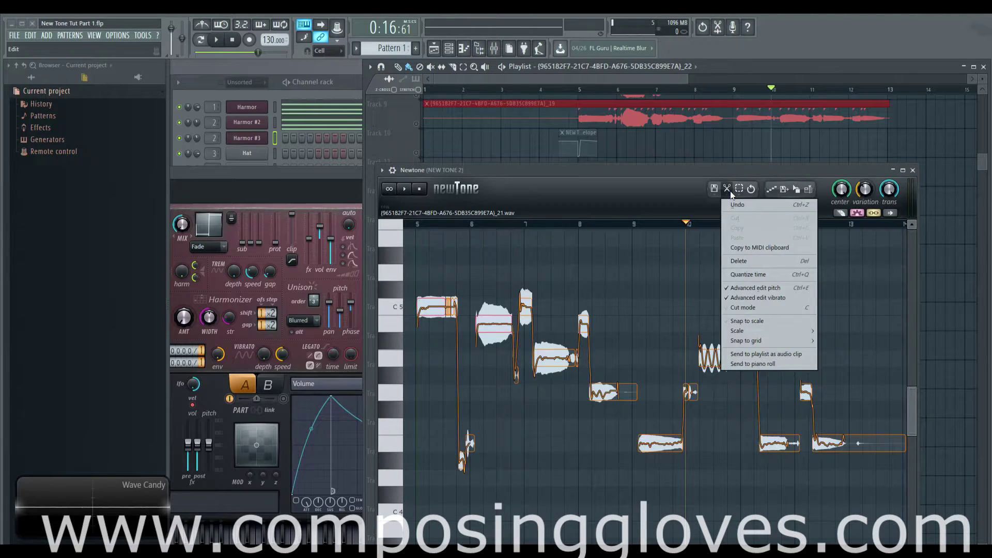
click(747, 320)
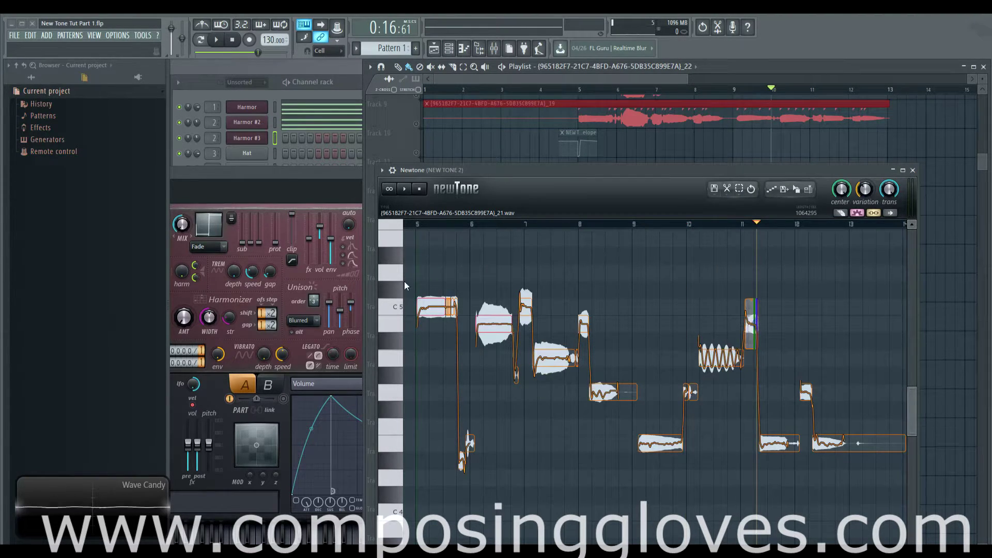
Select all the vocal's notes and set the snapping scale to A major.
drag(491, 275, 931, 488)
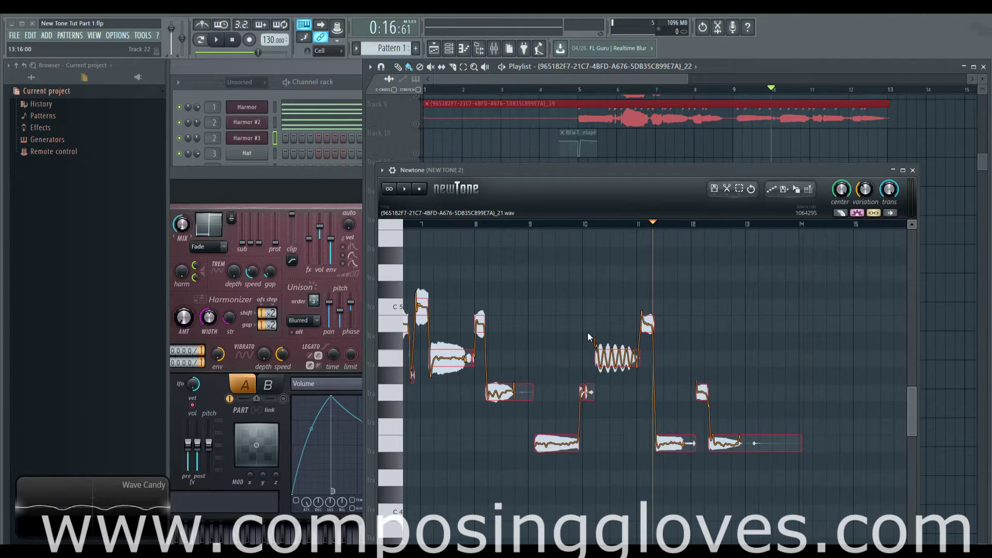
scroll(627, 324, left, 3)
click(726, 189)
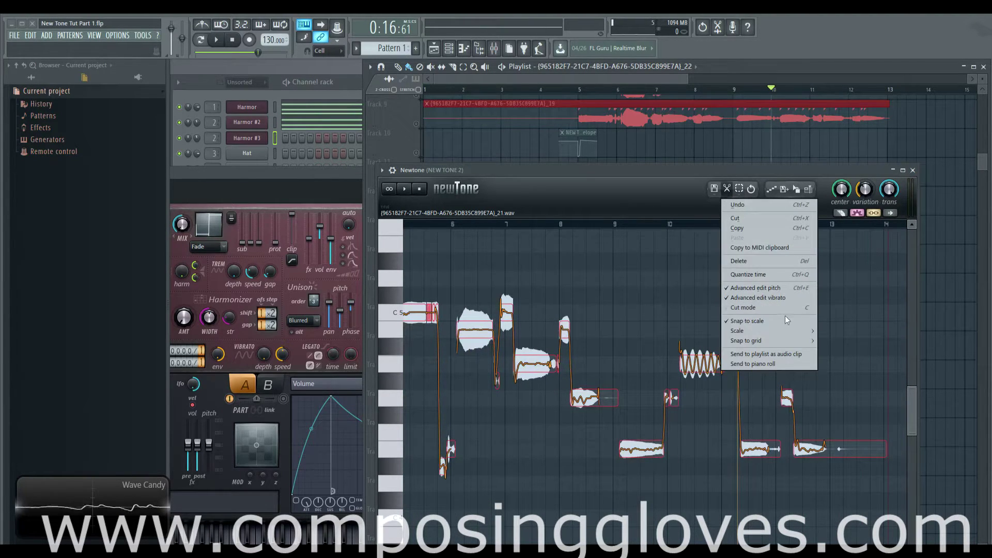
mouse_move(784, 333)
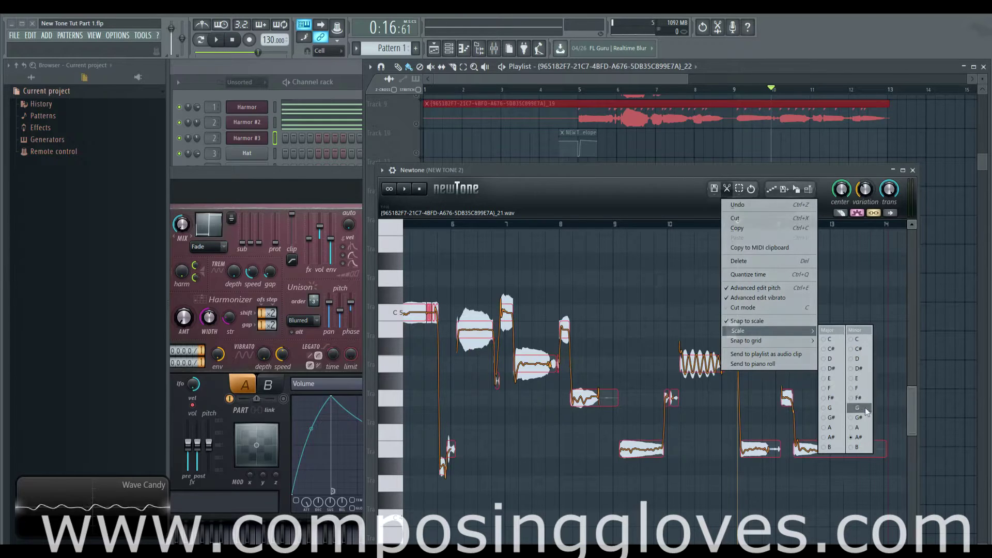
click(835, 429)
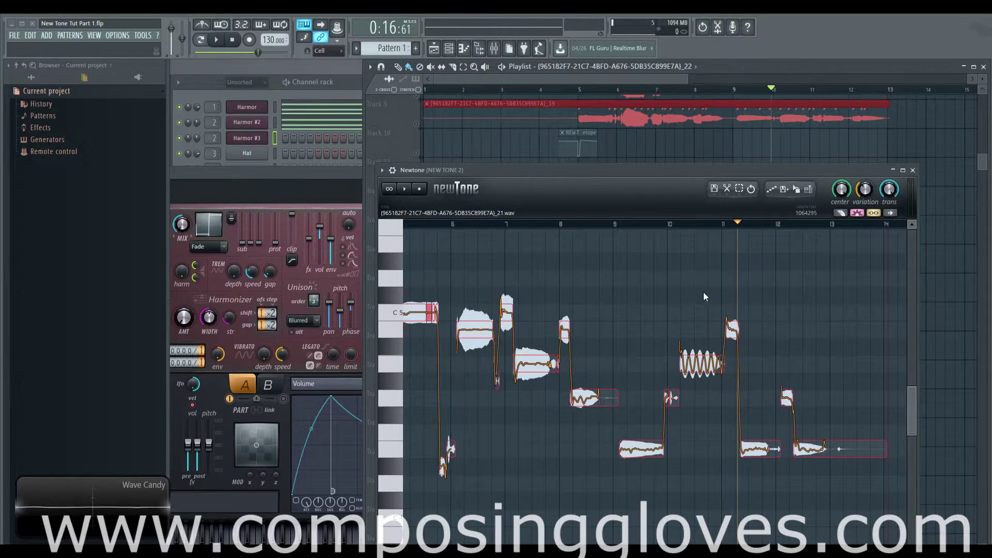
Turn off Advanced edit pitch and raise the selected notes by the first note at bar 5 to snap them to the scale.
scroll(703, 297, left, 2)
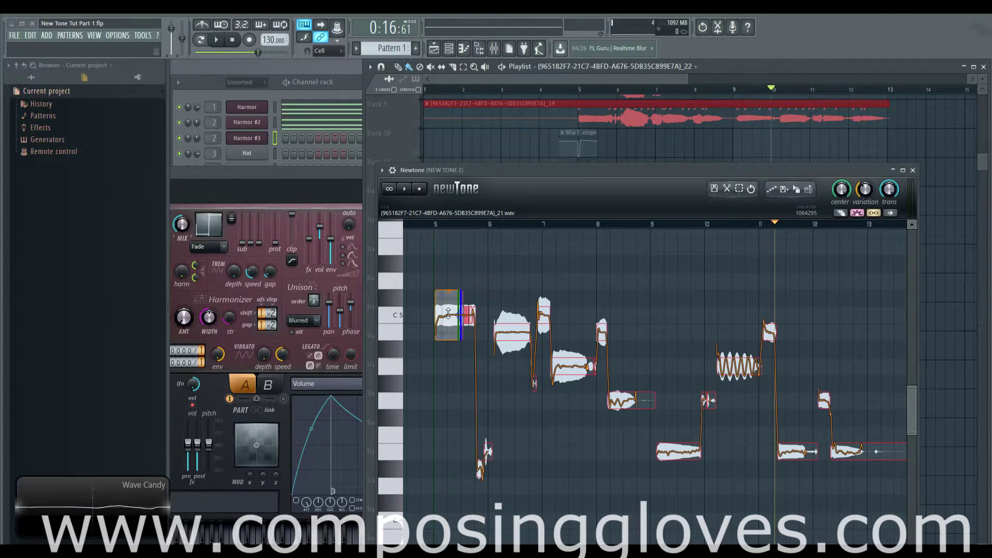
mouse_move(448, 312)
mouse_down()
mouse_move(452, 293)
mouse_move(451, 309)
mouse_up()
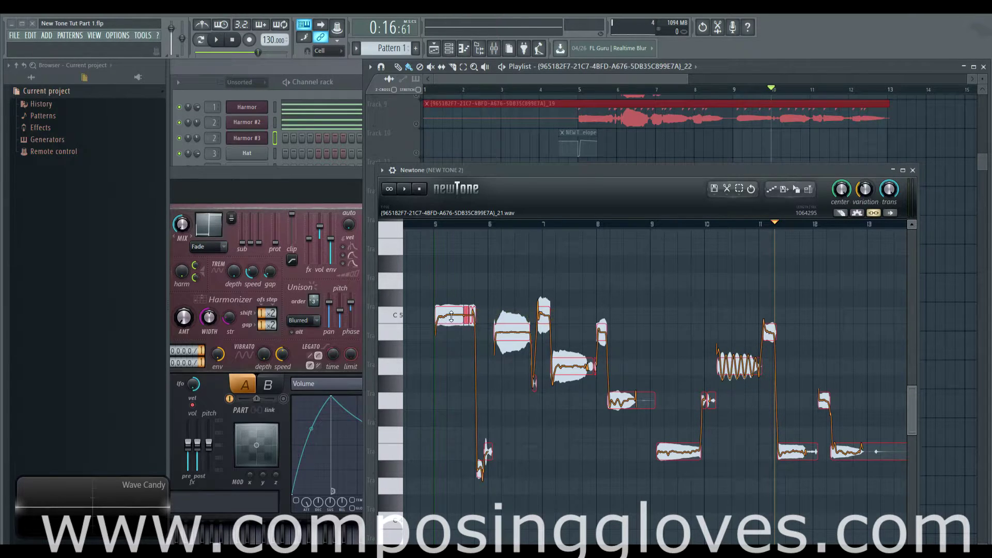
drag(449, 319, 451, 306)
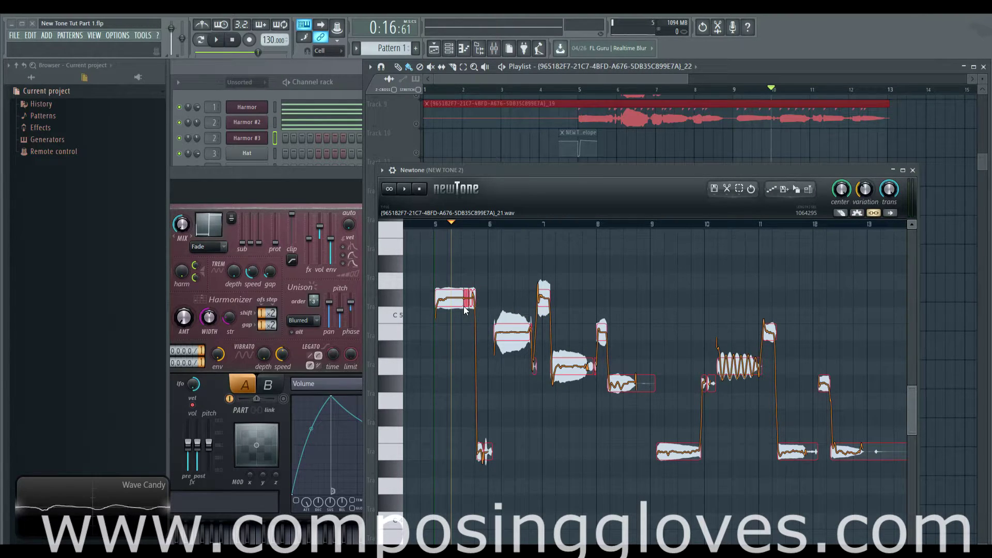
Play the scale-snapped vocal from bar 5 to hear the pitch changes.
key(space)
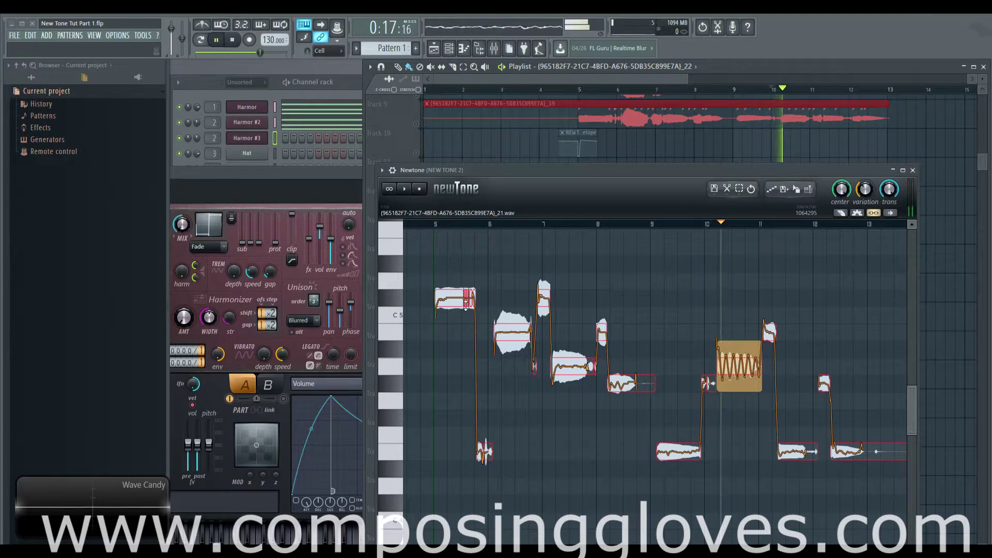
click(432, 223)
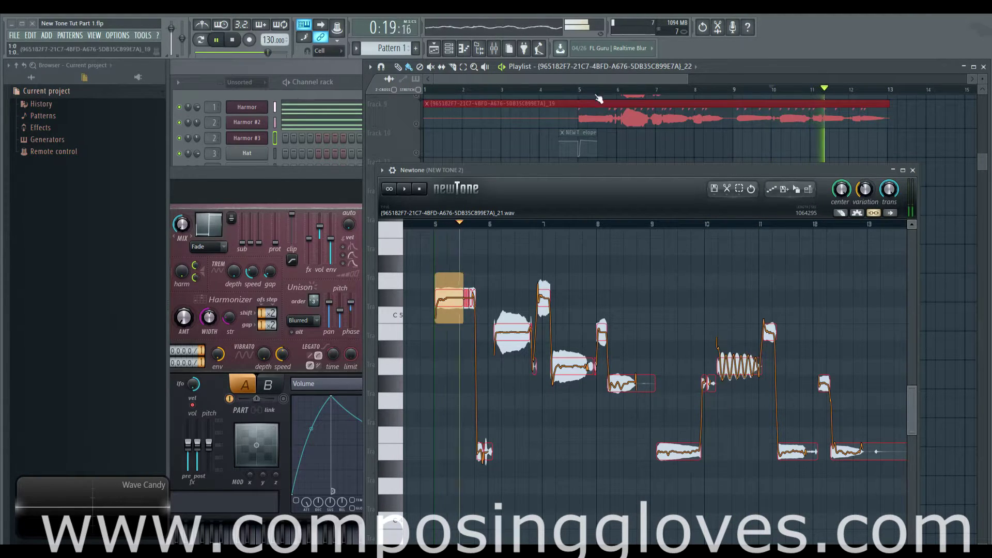
key(space)
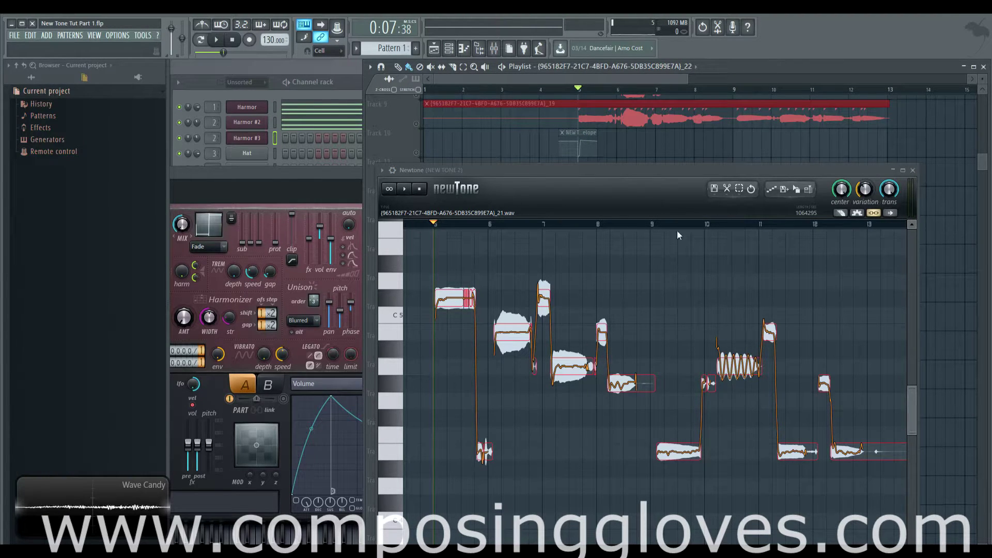
mouse_move(587, 90)
mouse_down()
mouse_move(669, 91)
mouse_move(565, 92)
mouse_move(579, 91)
mouse_up()
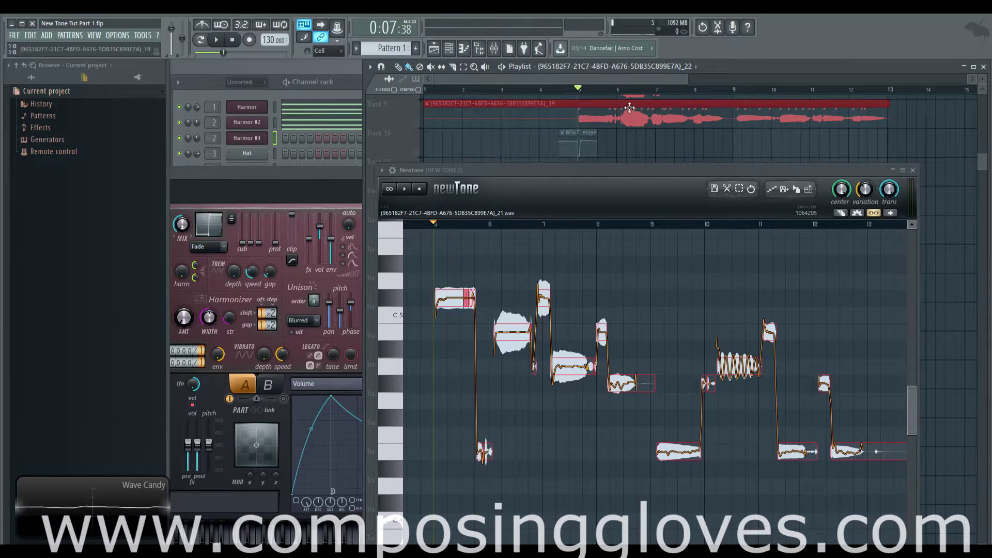
key(space)
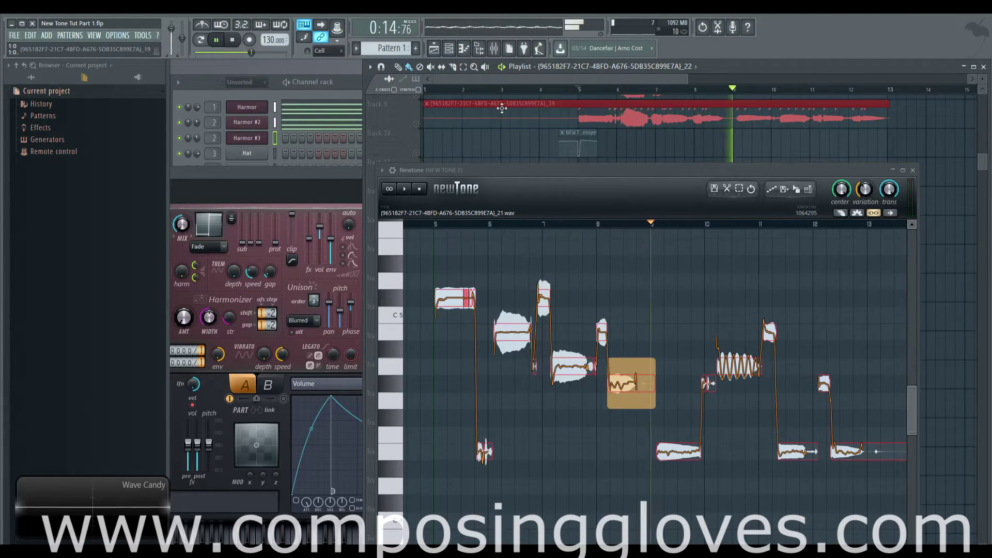
key(space)
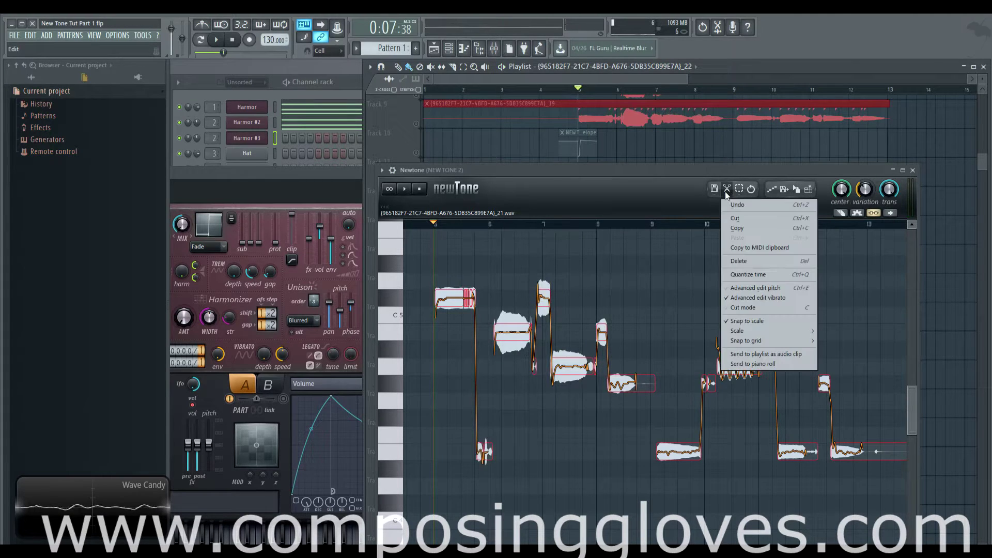
Zoom in on the notes around bar 8 and set the vocal's grid snapping to 1/2 beat.
click(727, 189)
mouse_move(807, 333)
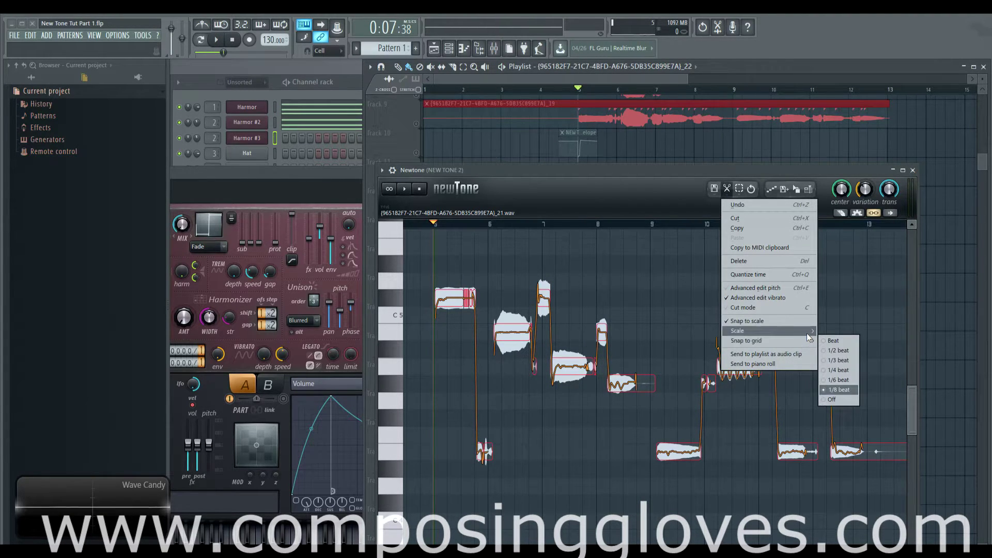
click(834, 365)
scroll(593, 231, up, 4)
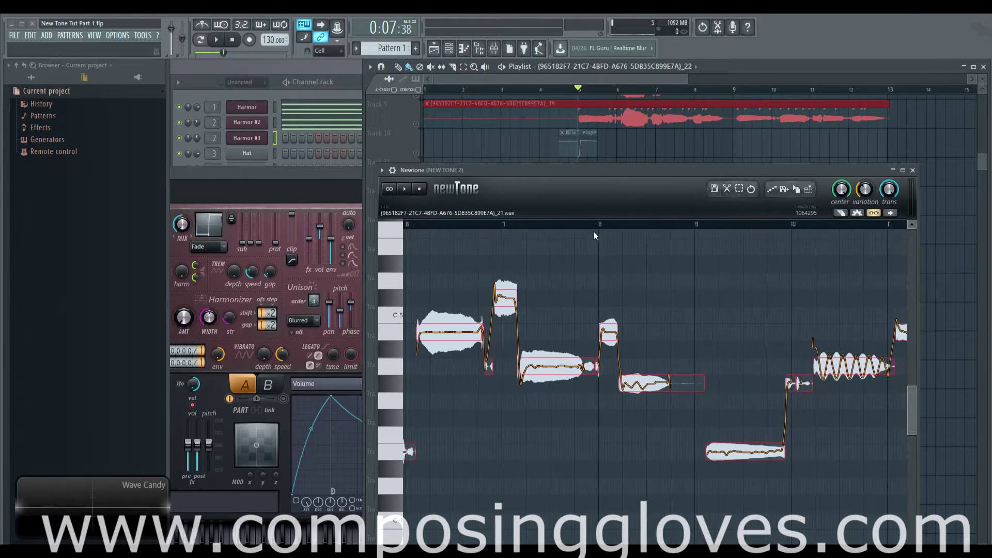
scroll(605, 251, up, 2)
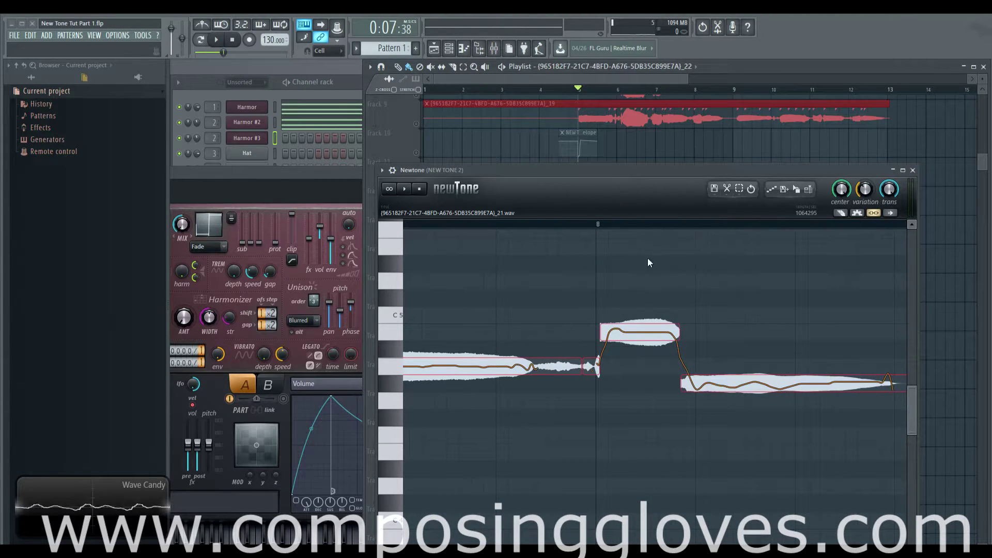
click(727, 189)
mouse_move(795, 341)
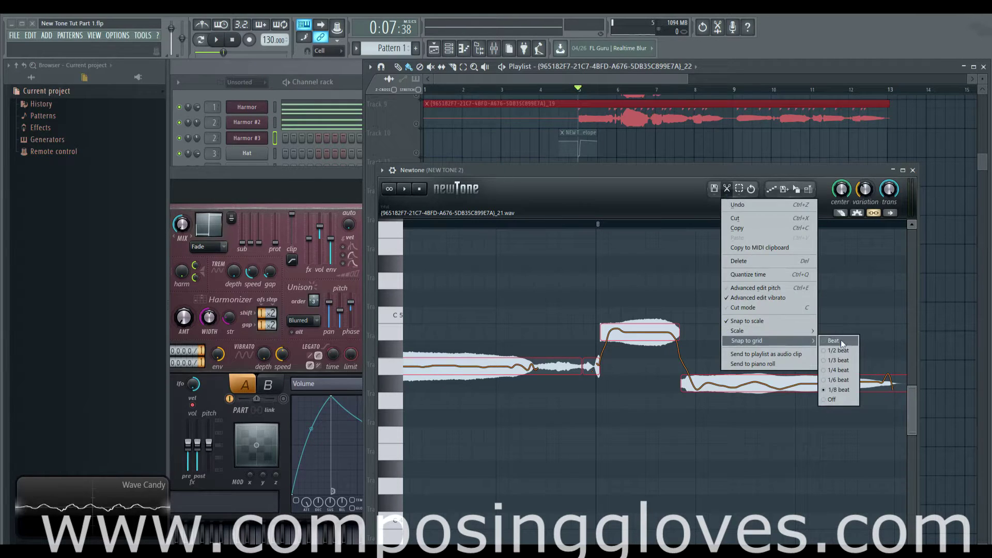
click(842, 350)
click(844, 353)
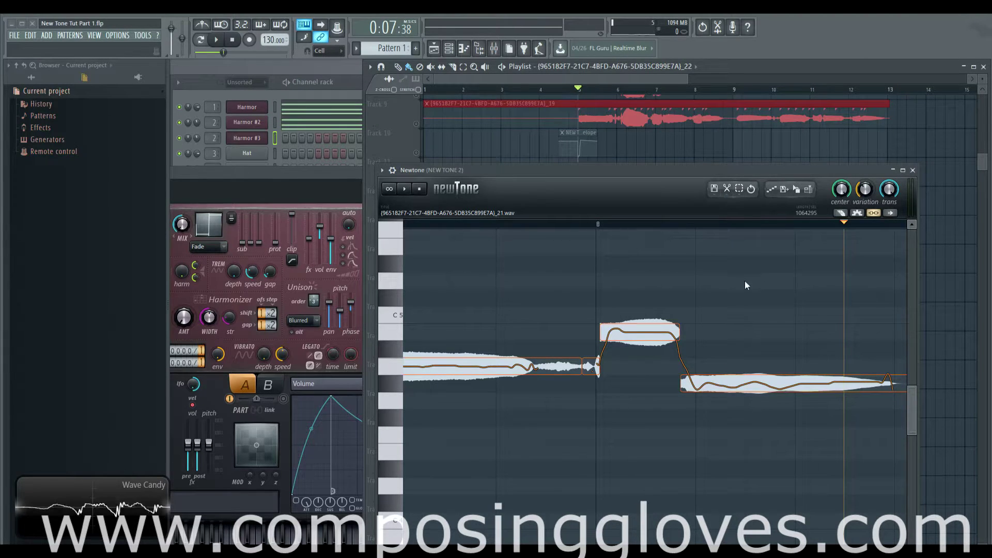
Examine the Slave to host playback options and the sample's tempo properties, leaving them unchanged.
click(716, 190)
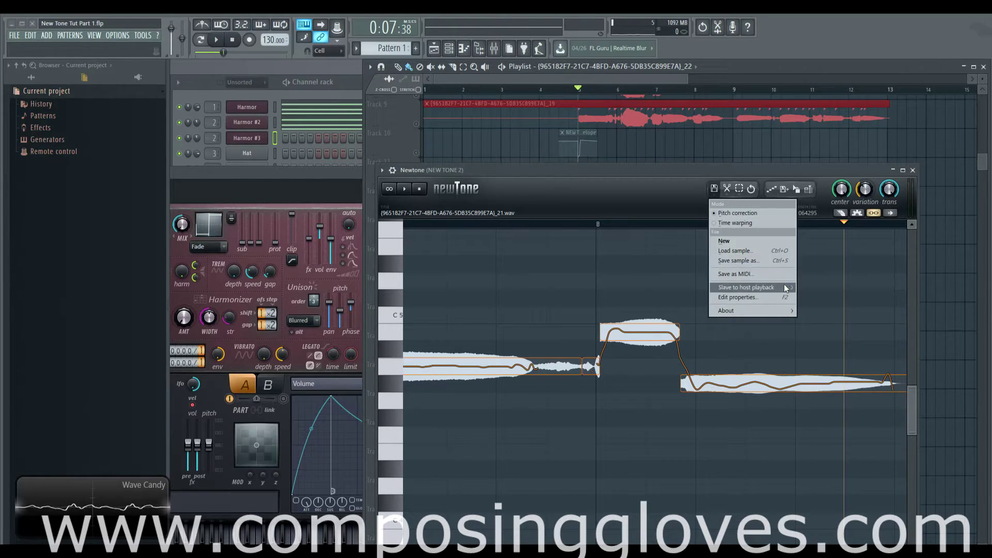
mouse_move(780, 288)
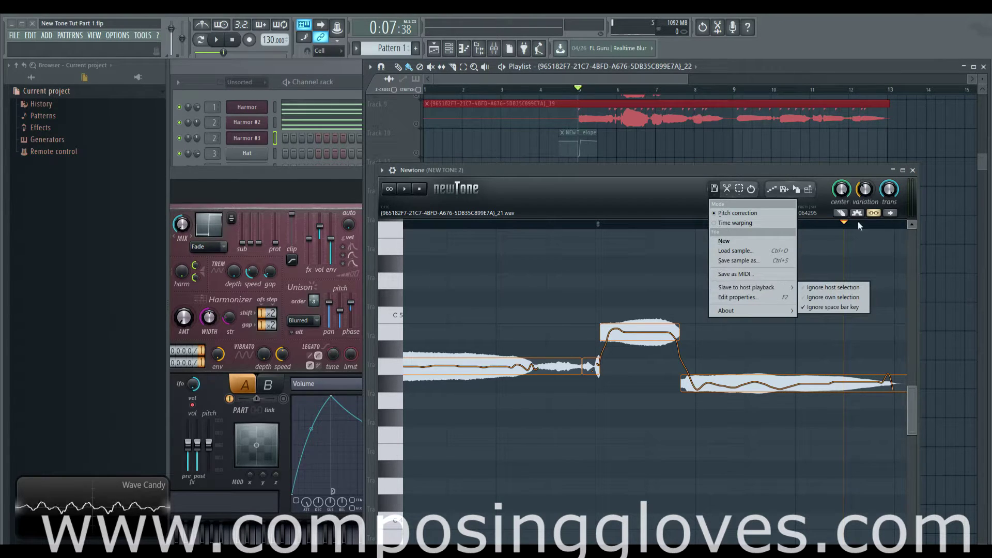
click(748, 297)
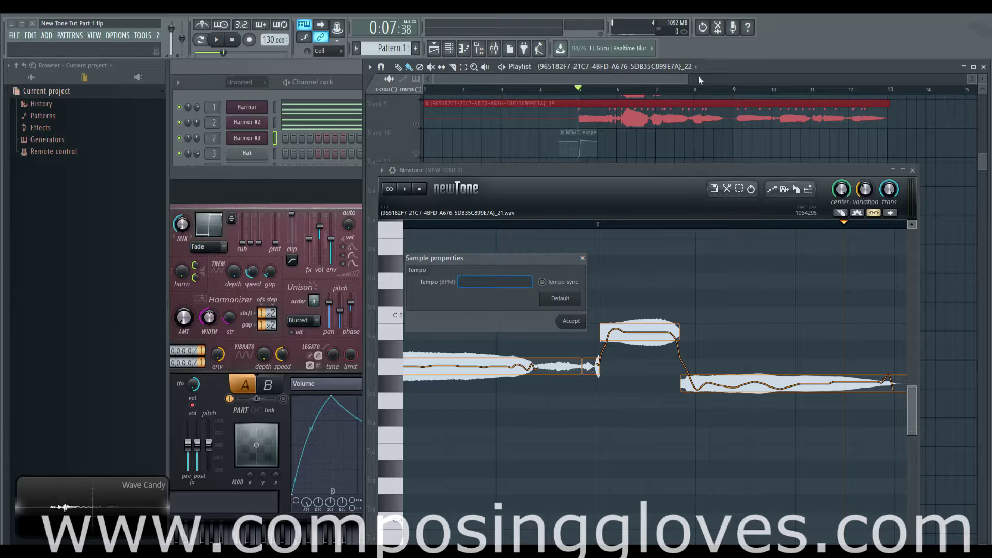
click(583, 258)
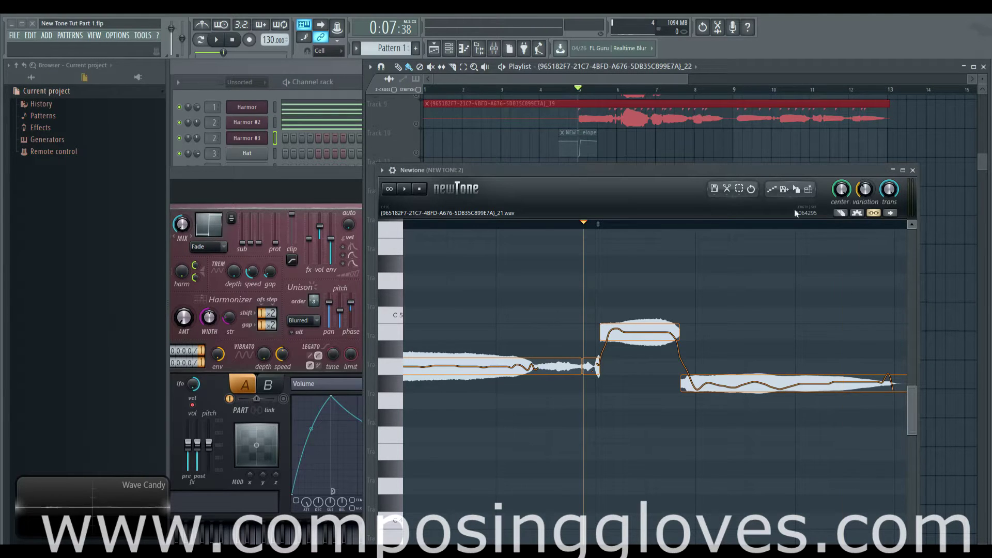
click(726, 195)
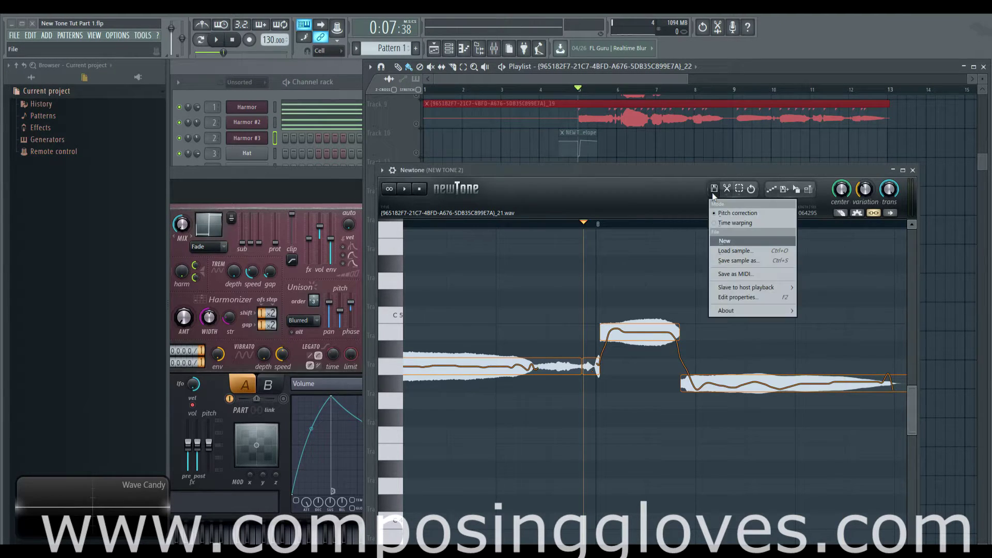
click(776, 311)
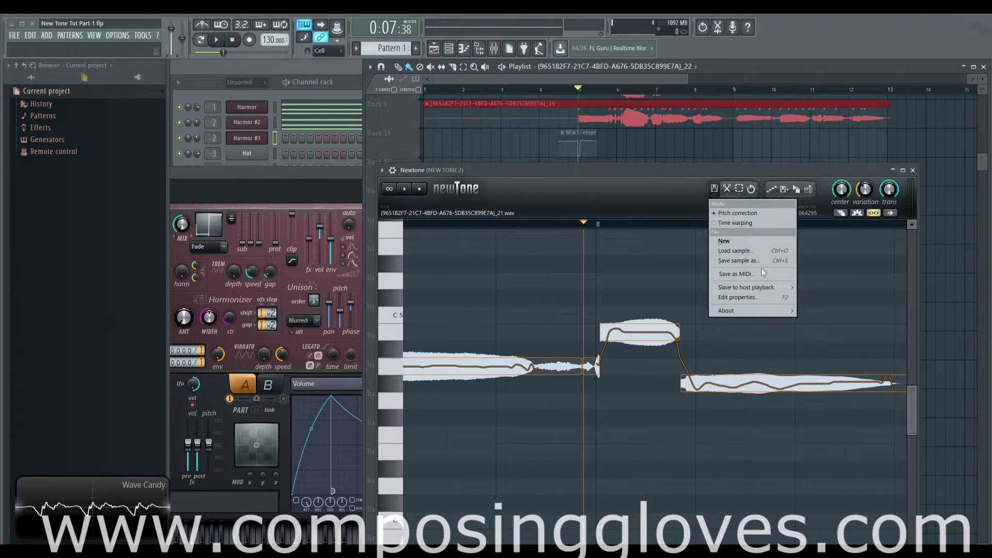
click(781, 220)
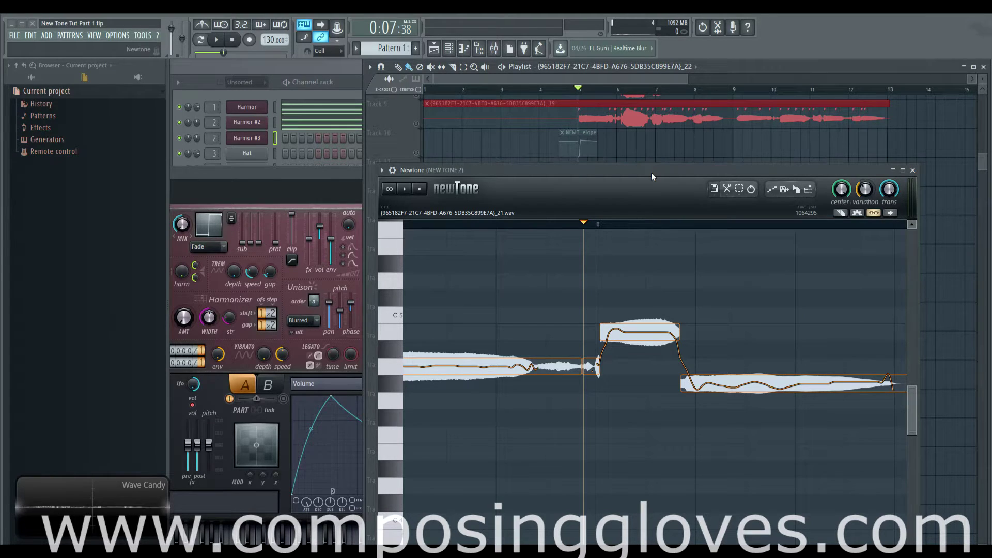
Switch the vocal from pitch correction to time warping mode without saving the sample's changes.
drag(651, 173, 626, 115)
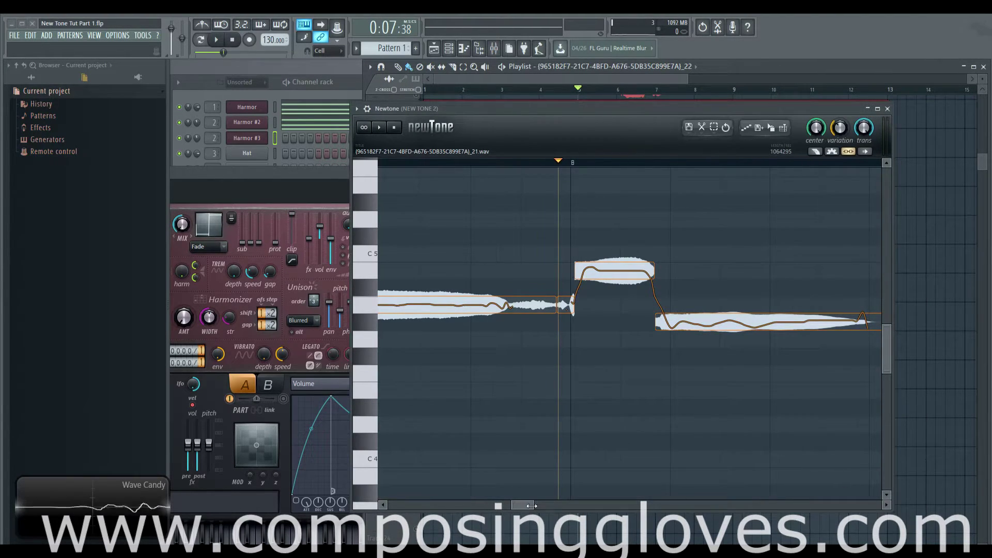
drag(531, 506, 861, 419)
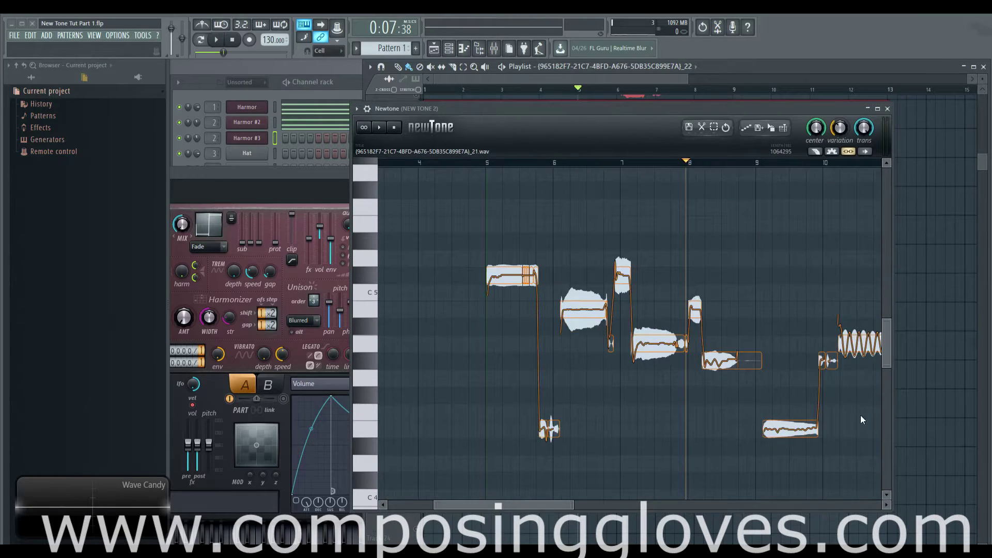
click(689, 126)
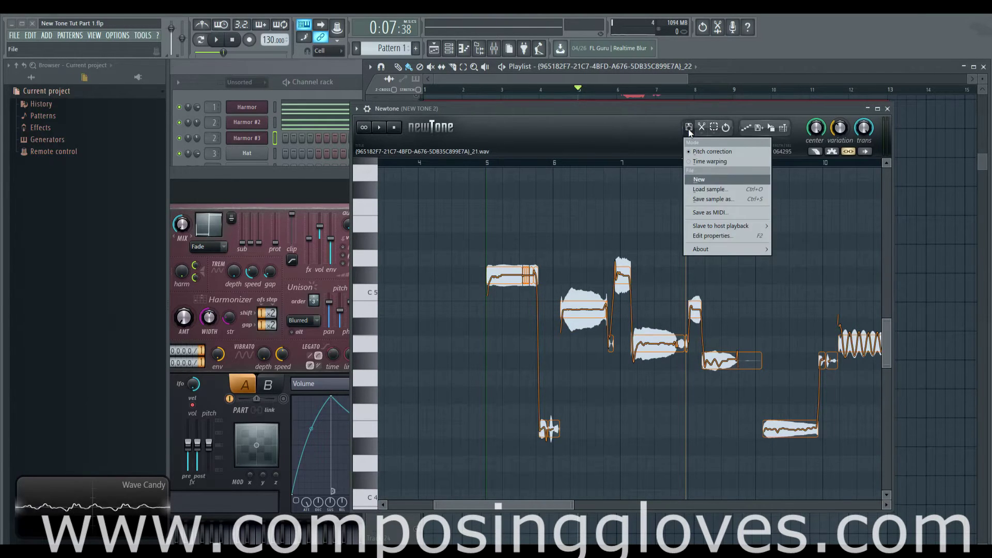
click(706, 161)
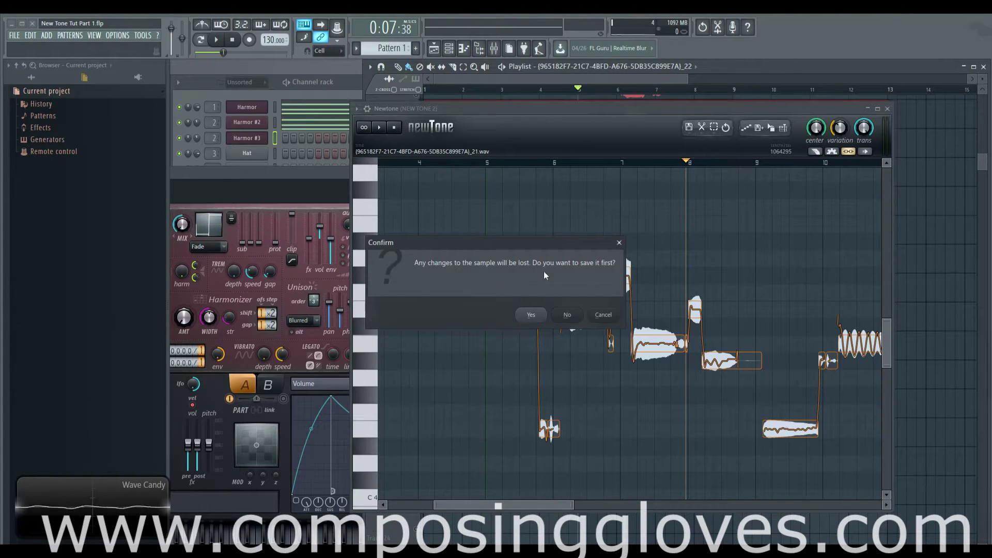
click(567, 315)
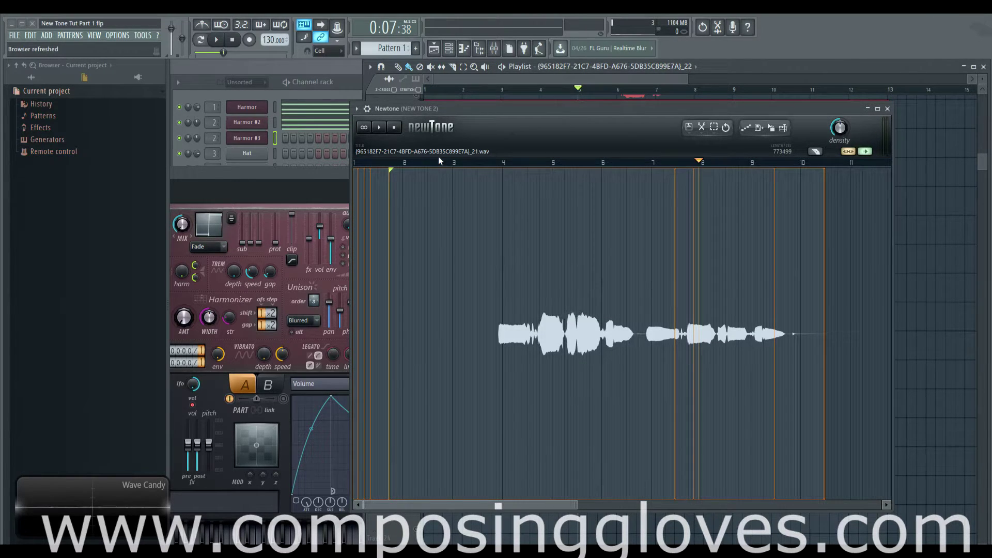
Play the vocal in time warping mode, restarting the playlist from between bars 3 and 4.
key(space)
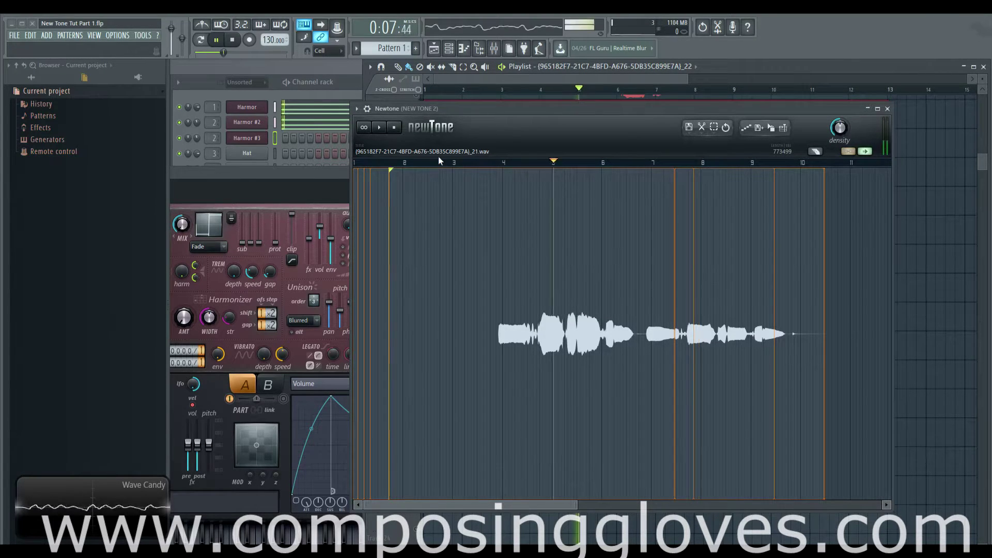
click(476, 160)
key(space)
drag(575, 90, 529, 90)
key(space)
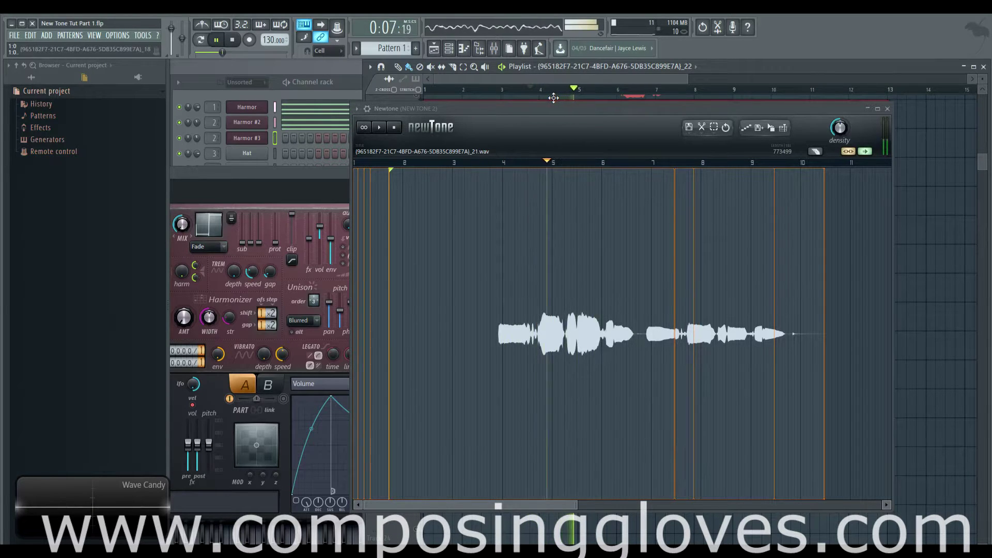
key(space)
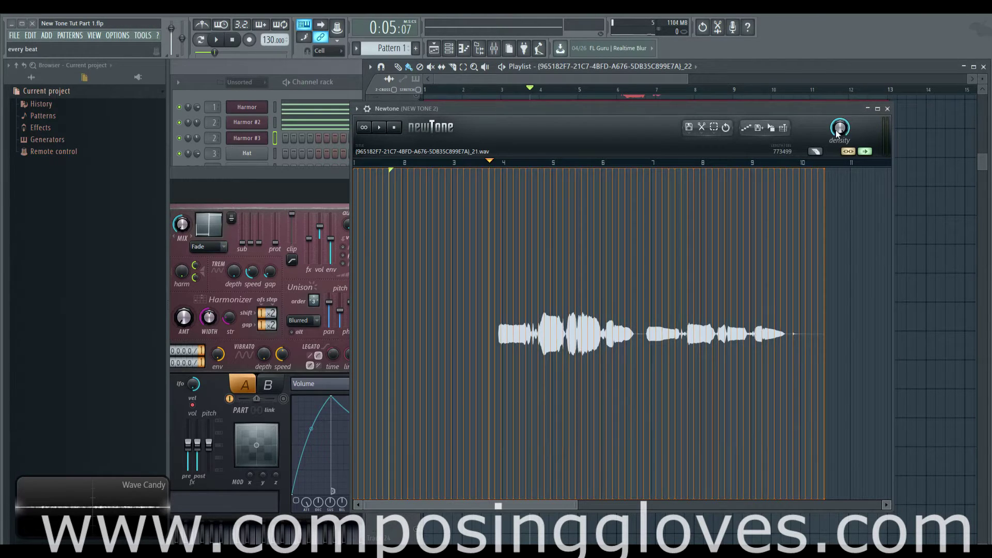
Try a lower marker density on the vocal and load the drum loop Lev_Drumloop_128_015 in its place.
drag(839, 128, 837, 135)
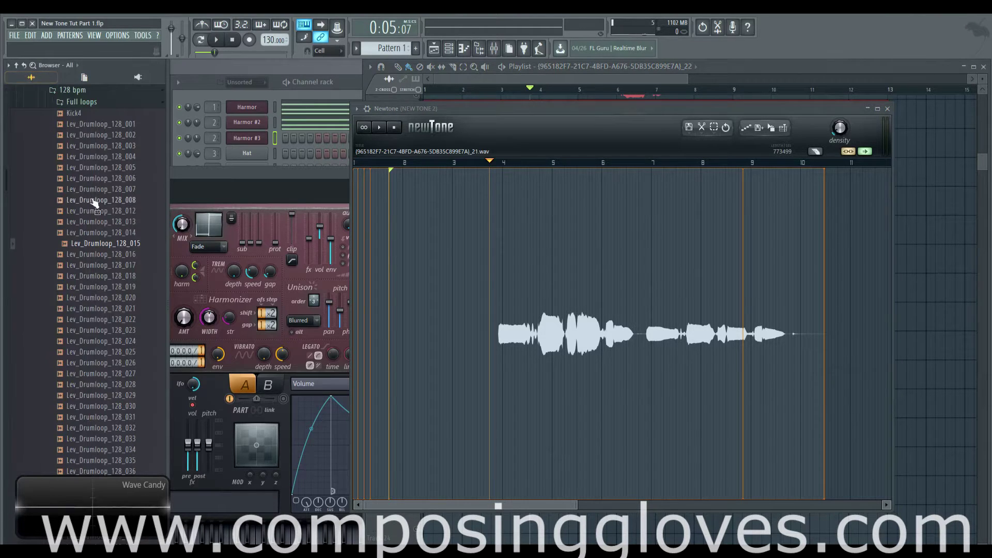
click(31, 77)
drag(102, 250, 495, 282)
click(232, 42)
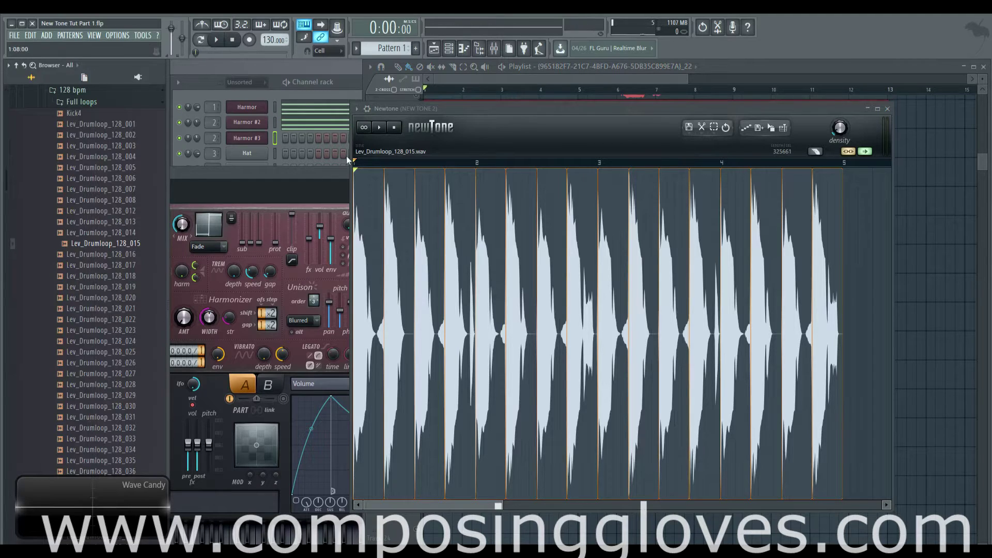
Find the 110 BPM Loops folder within Composing Gloves > Machine in the sample browser.
scroll(92, 168, up, 15)
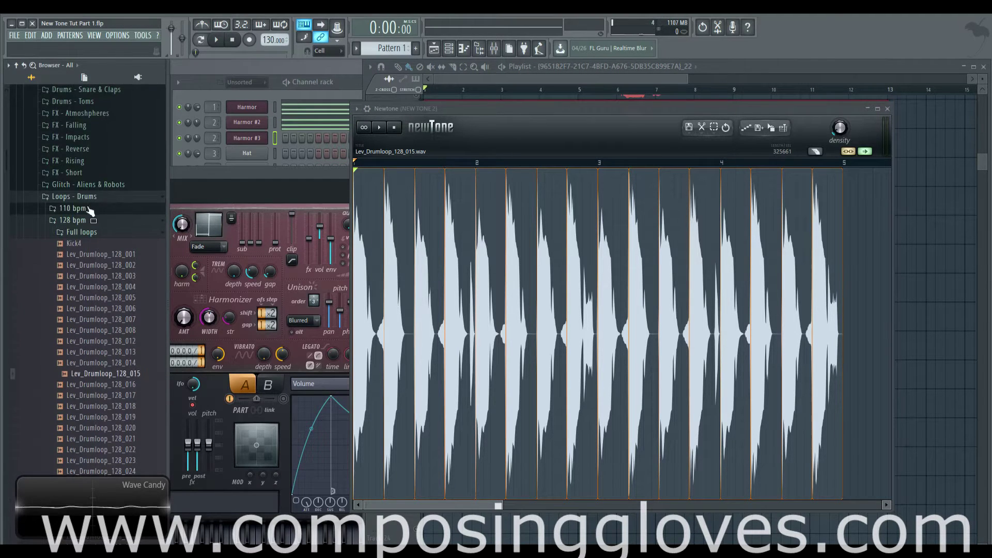
scroll(92, 168, up, 10)
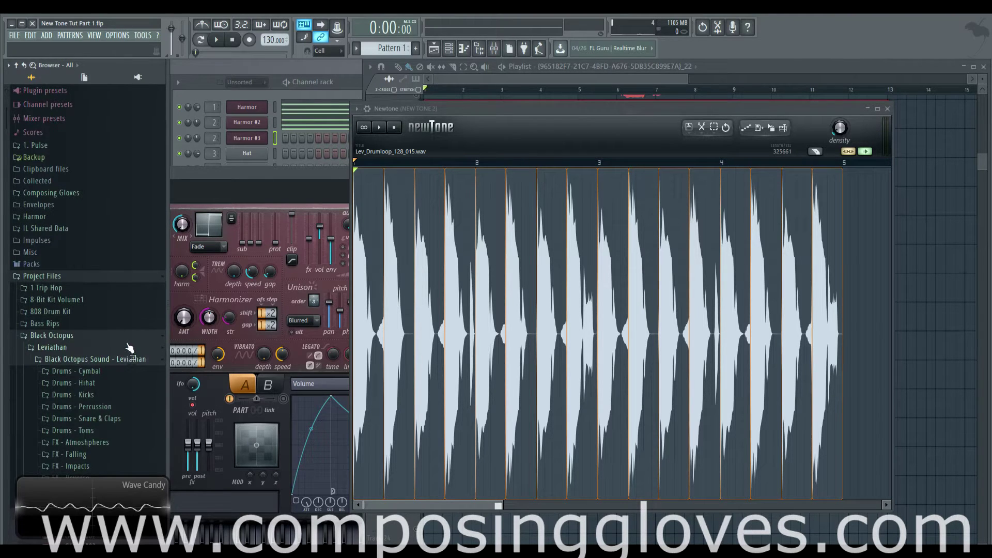
scroll(103, 321, down, 2)
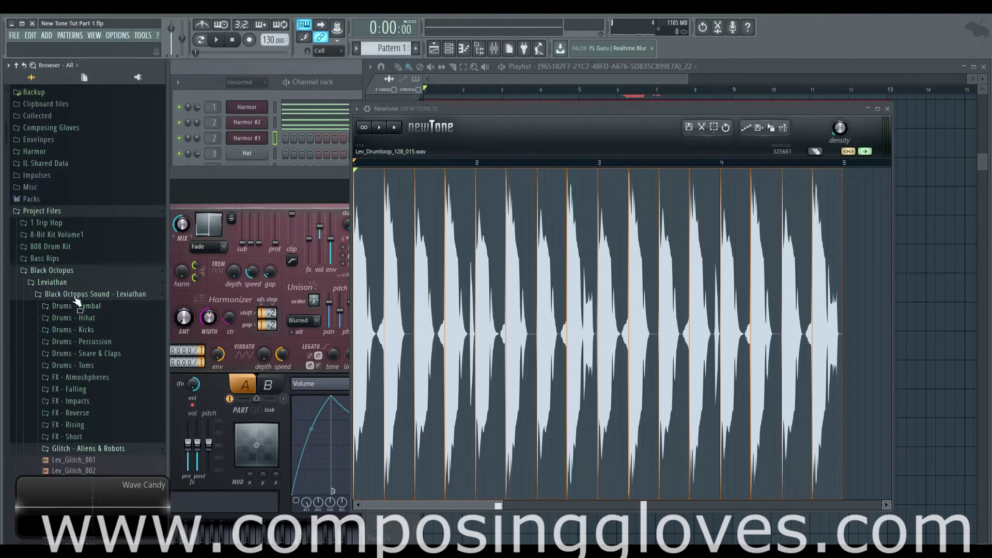
click(78, 129)
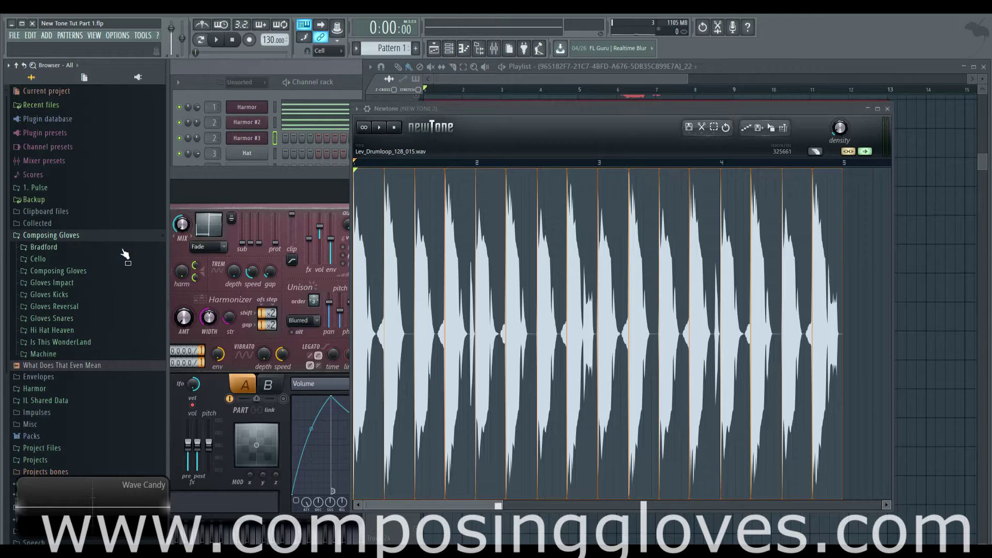
click(52, 354)
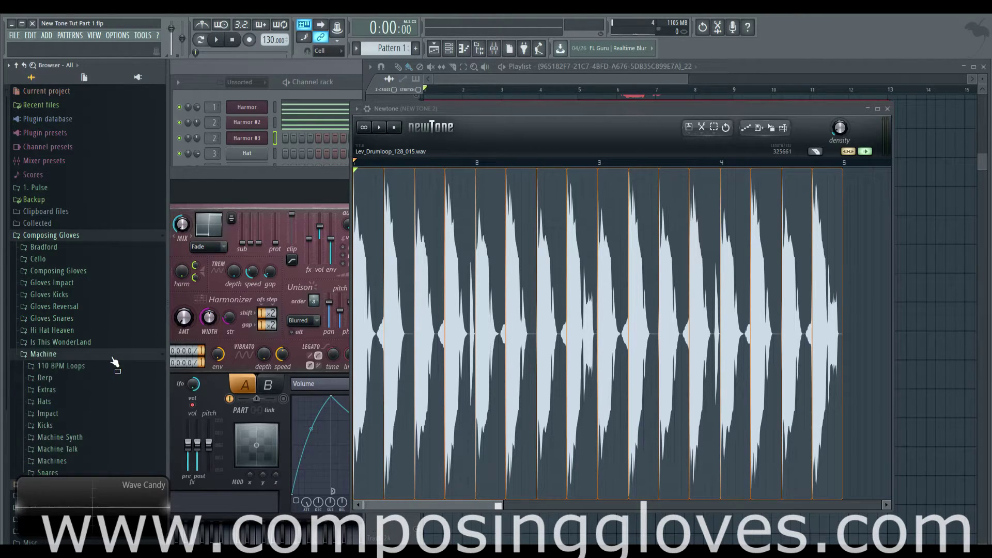
click(104, 365)
Audition Gloves Machine Loop 42 and Loop 46 (Chicken), and load Loop 46 (Chicken) for time warping.
scroll(109, 356, down, 10)
click(116, 370)
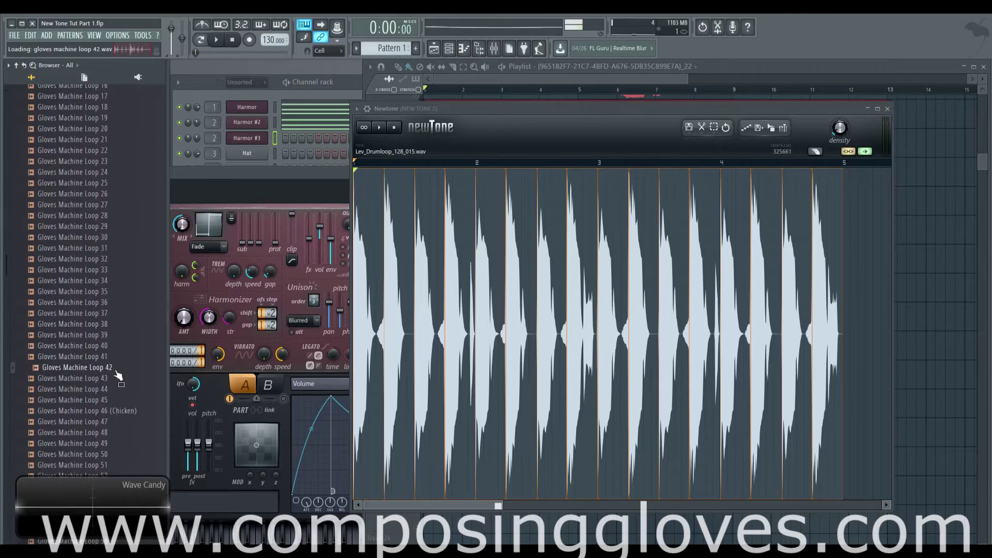
click(129, 412)
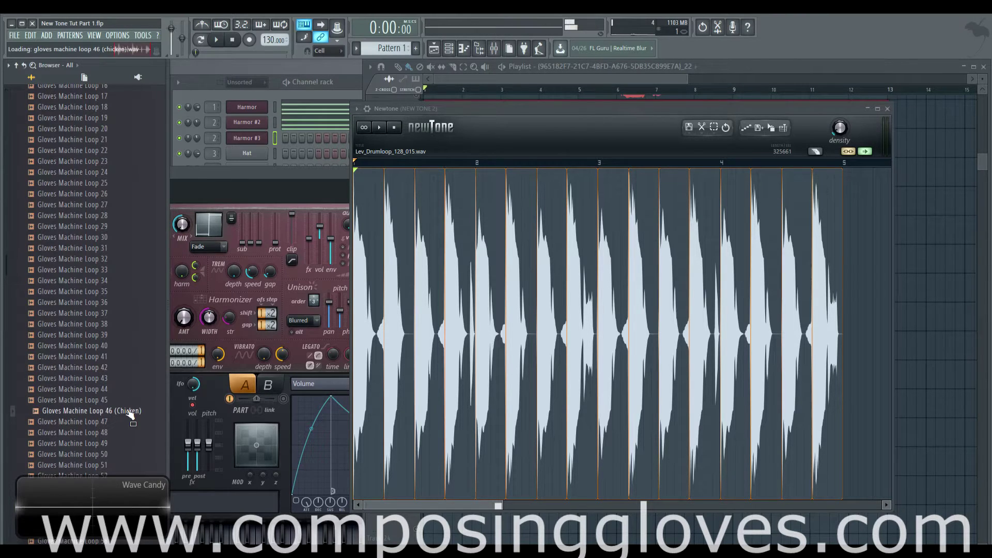
drag(129, 413, 588, 317)
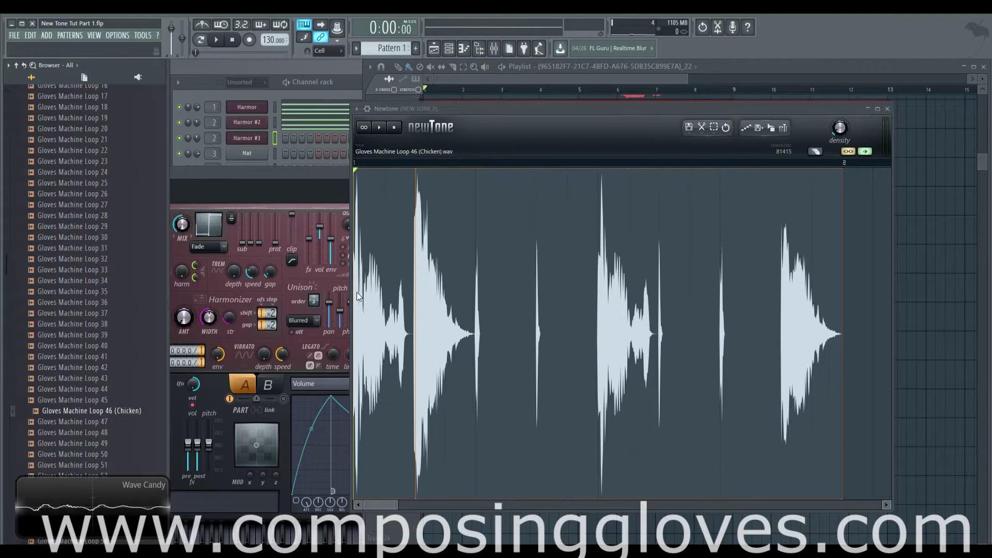
Adjust the marker density of the loaded loop to remove and restore the marker on its second hit.
click(425, 205)
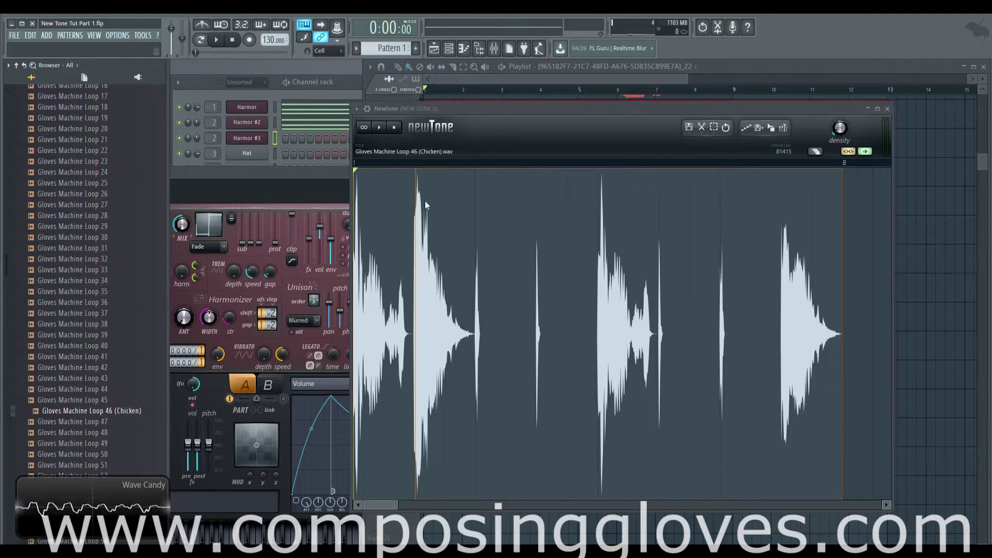
click(711, 249)
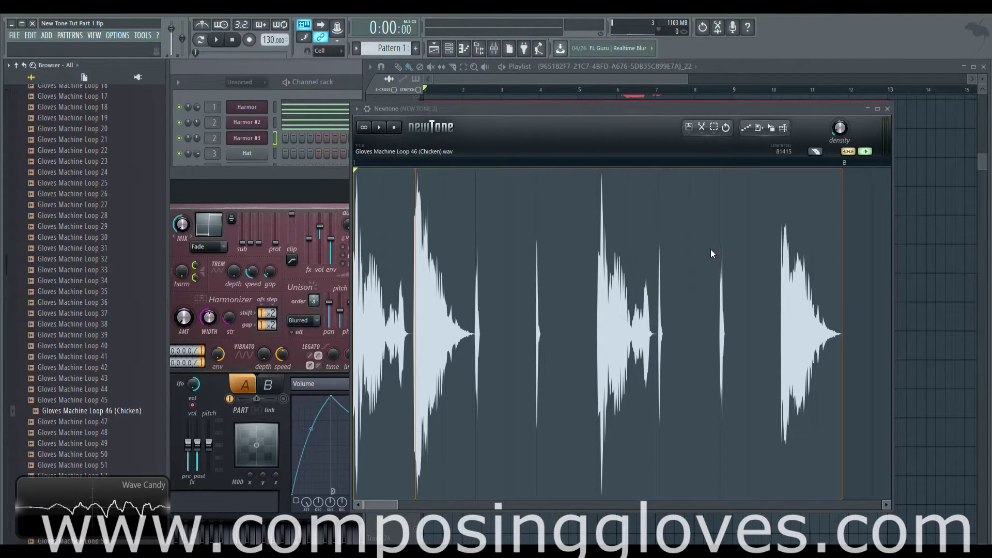
mouse_move(618, 120)
mouse_down()
mouse_move(636, 296)
mouse_move(599, 171)
mouse_move(616, 118)
mouse_up()
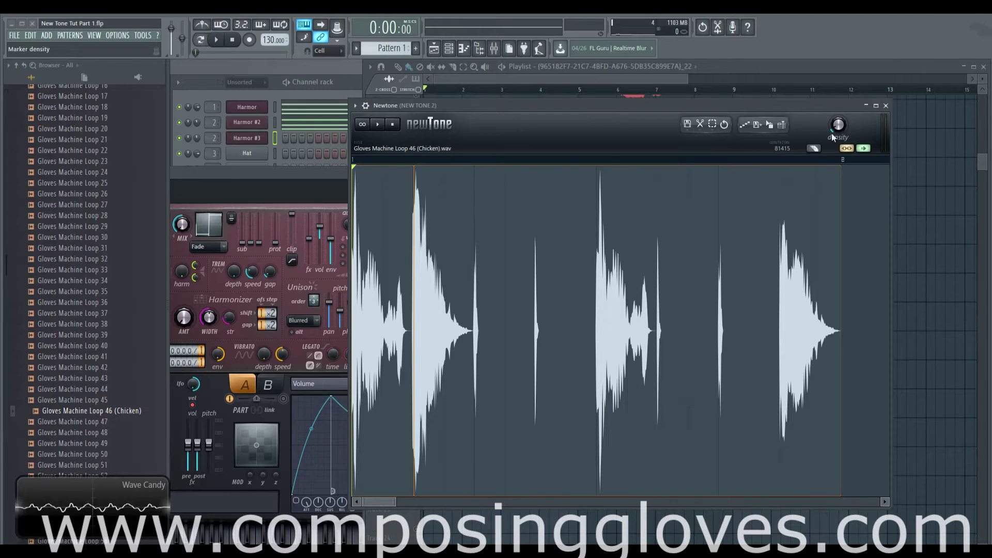
drag(841, 126, 841, 109)
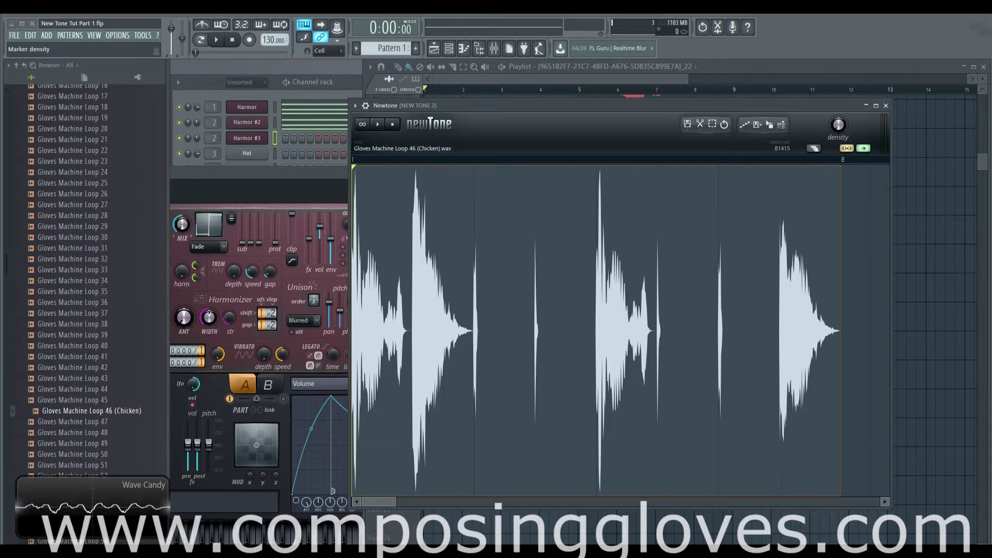
drag(838, 123, 838, 111)
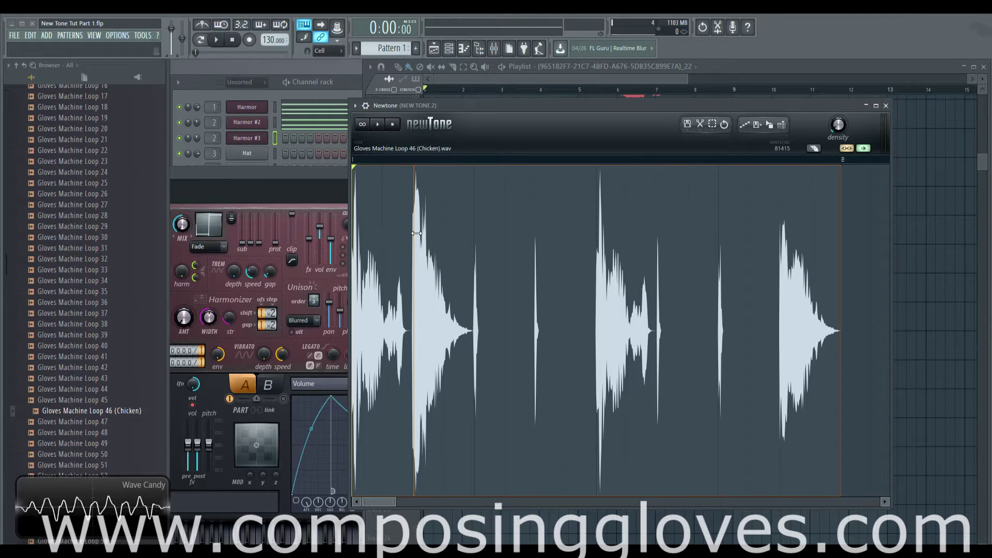
Try stretching the attack of the loop's second hit by moving its marker later, and undo the warp.
scroll(416, 223, up, 4)
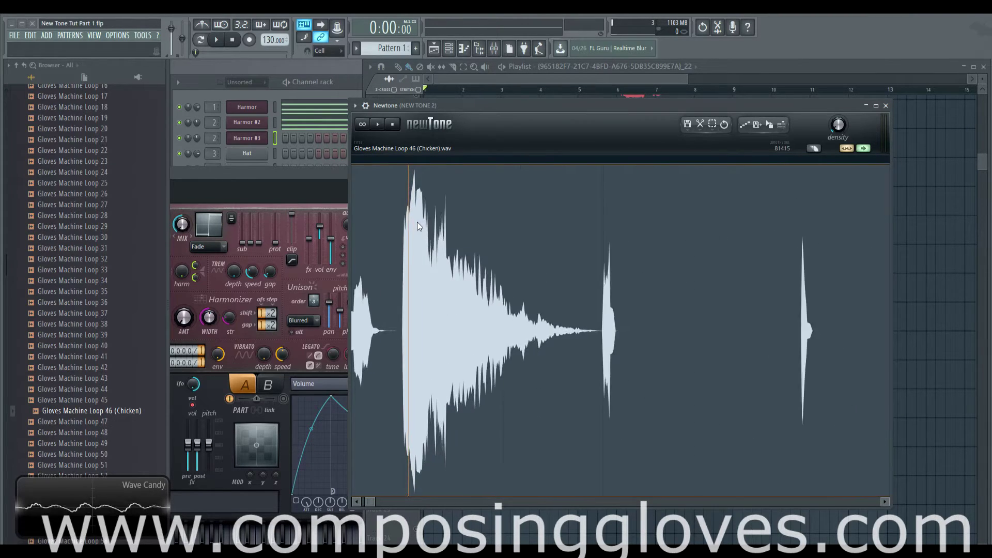
scroll(398, 221, up, 2)
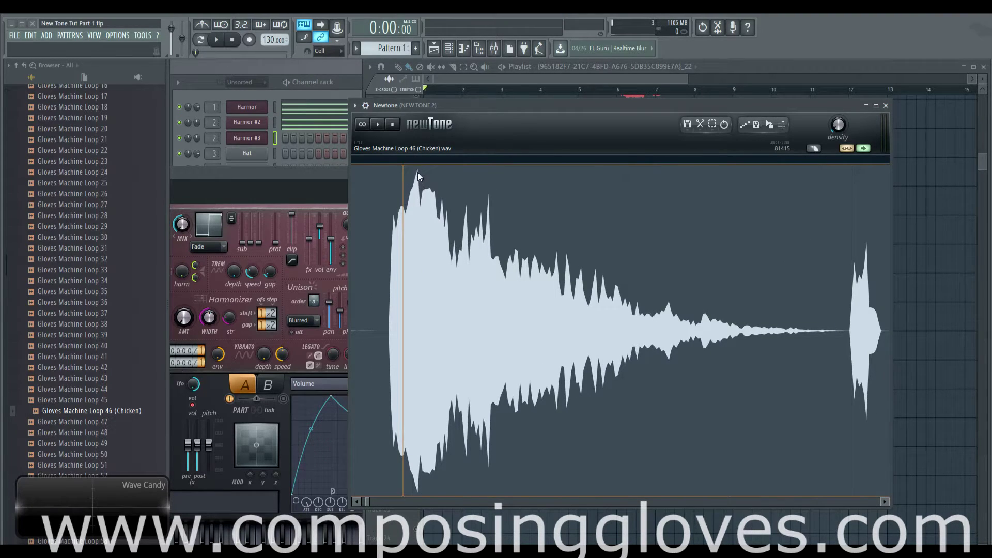
scroll(450, 178, down, 5)
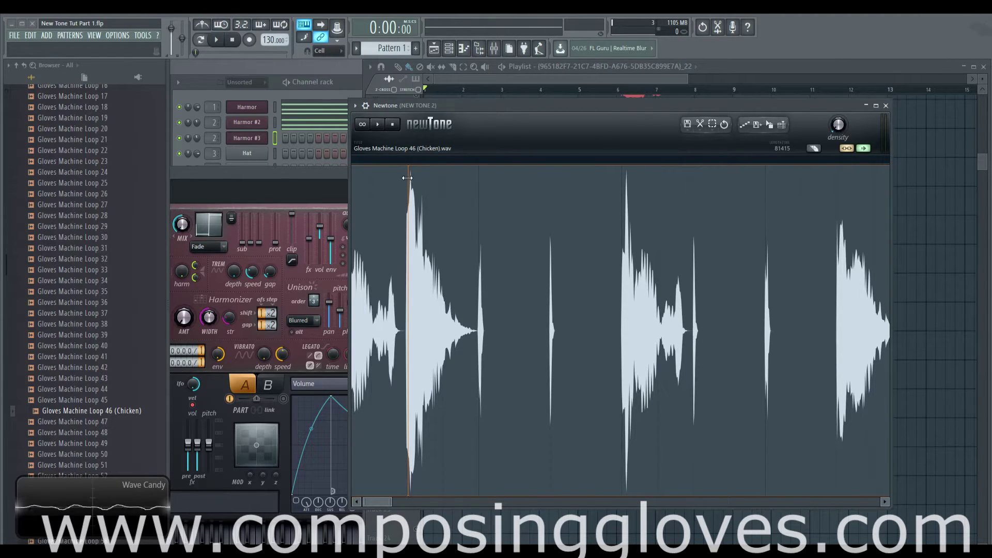
scroll(421, 173, up, 3)
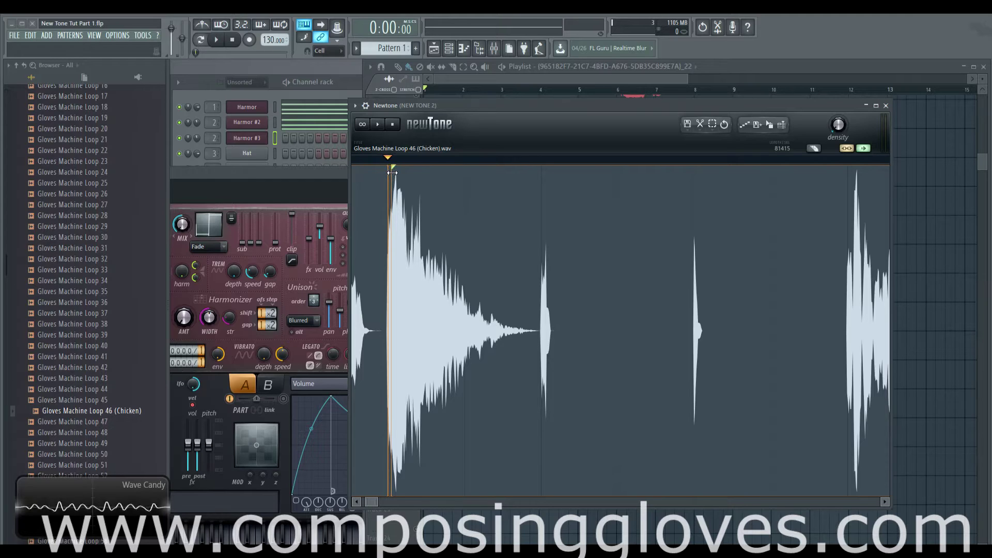
drag(392, 172, 452, 171)
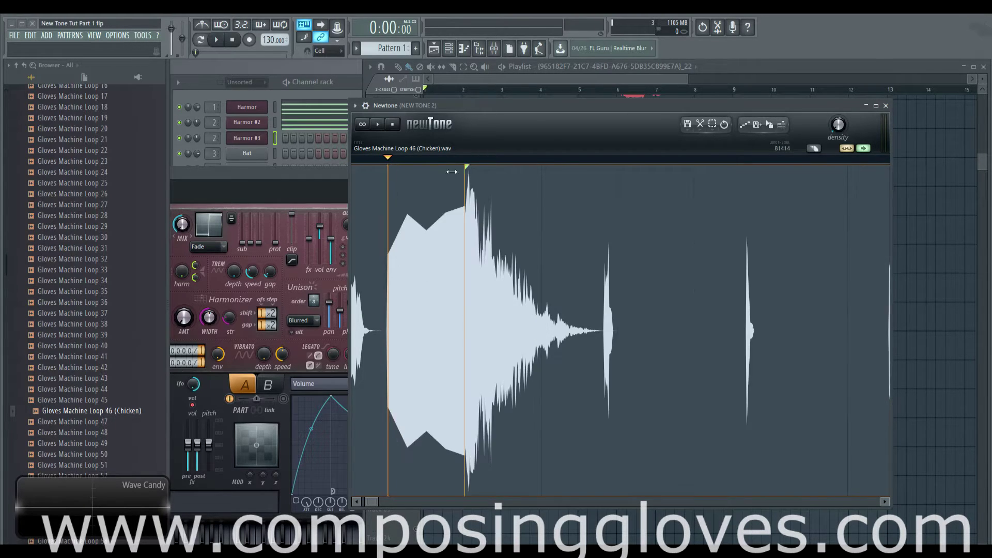
key(ctrl+z)
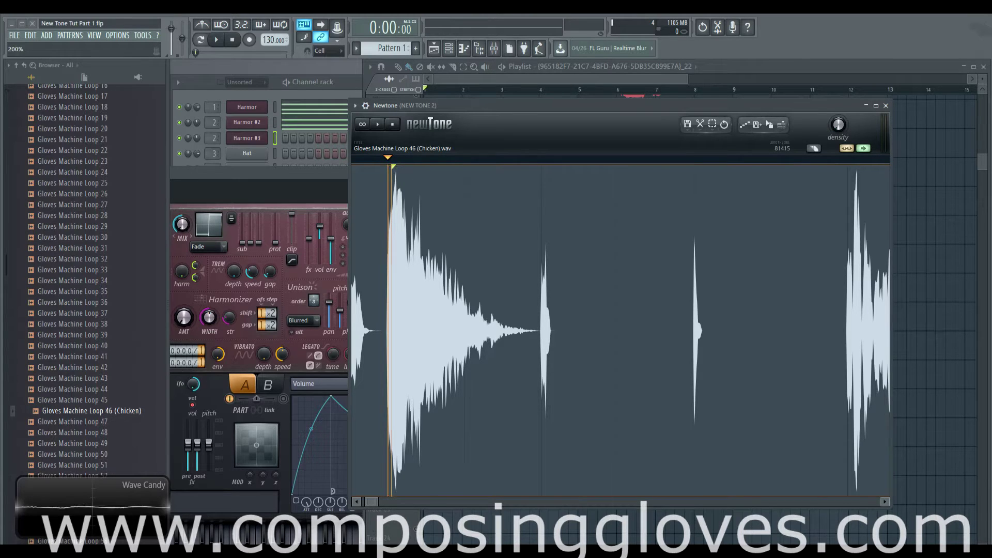
click(724, 124)
scroll(630, 238, down, 3)
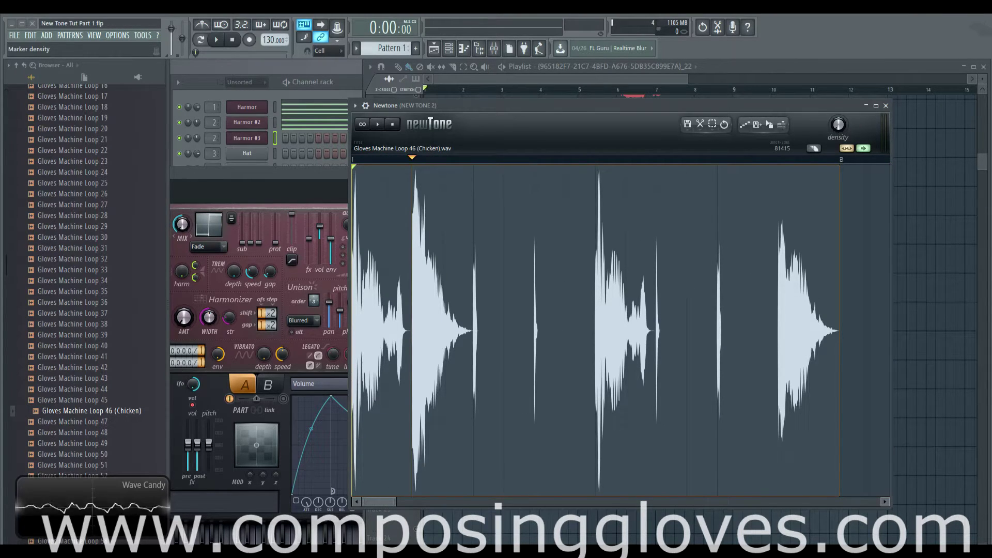
Raise the marker density until most of the loop's smaller hits have their own warp markers, and audition the slices.
drag(837, 125, 838, 113)
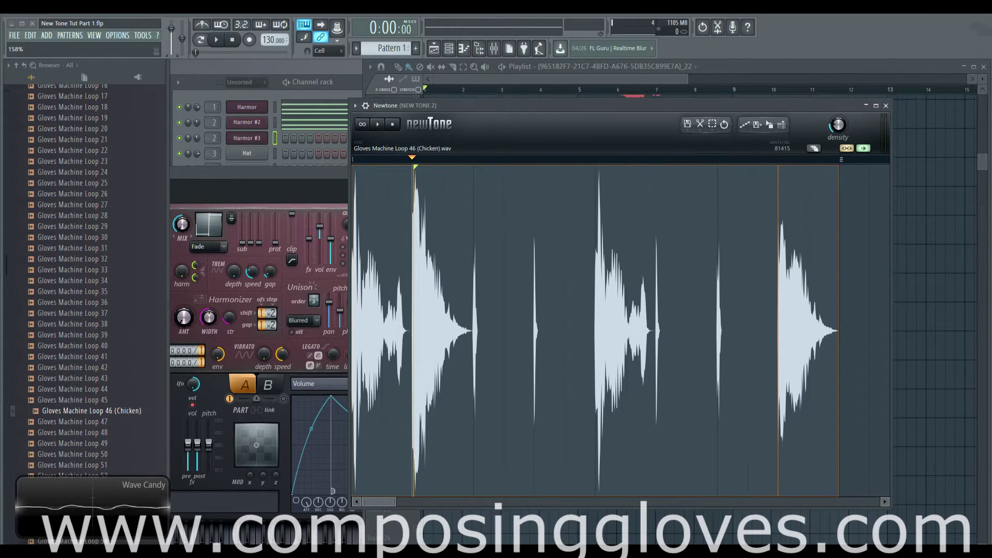
drag(840, 132, 840, 129)
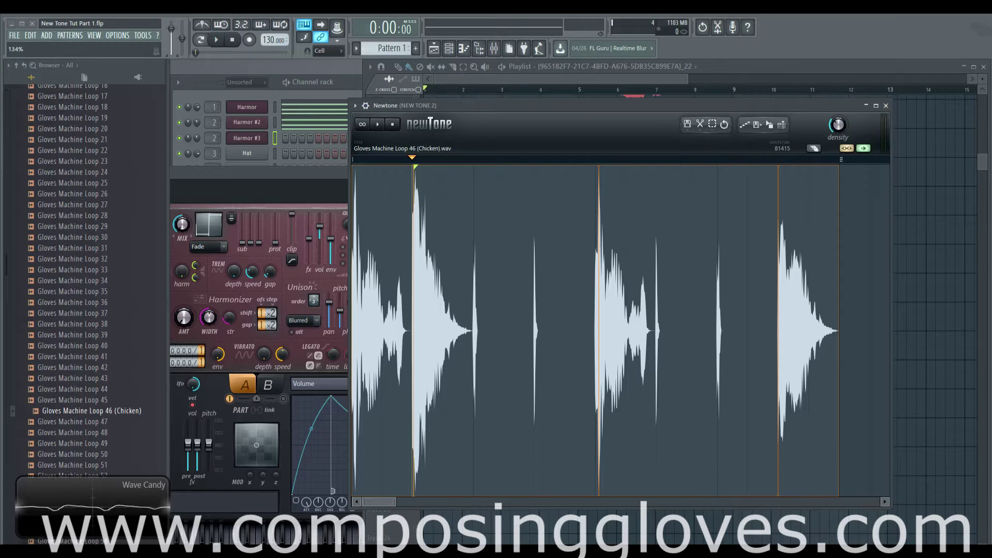
drag(838, 125, 838, 116)
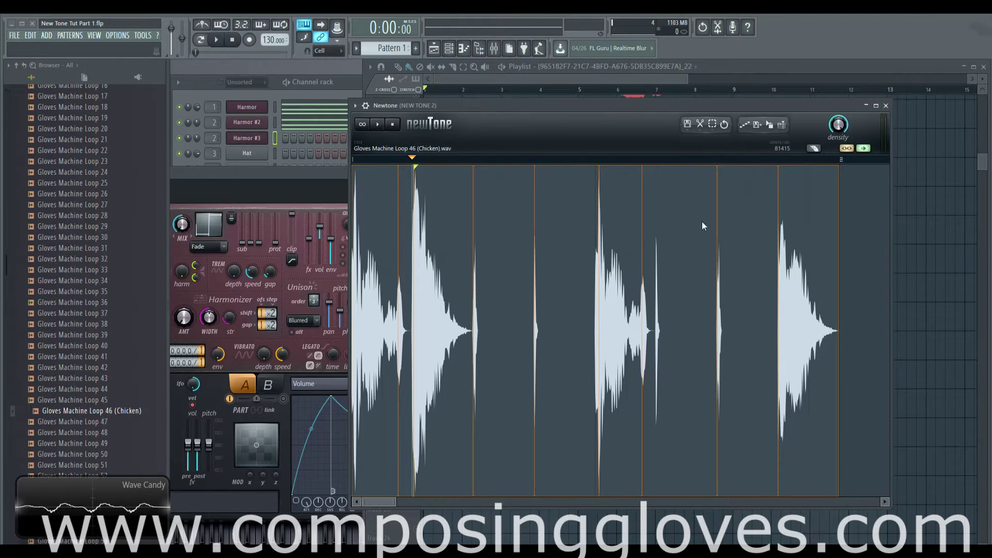
click(464, 268)
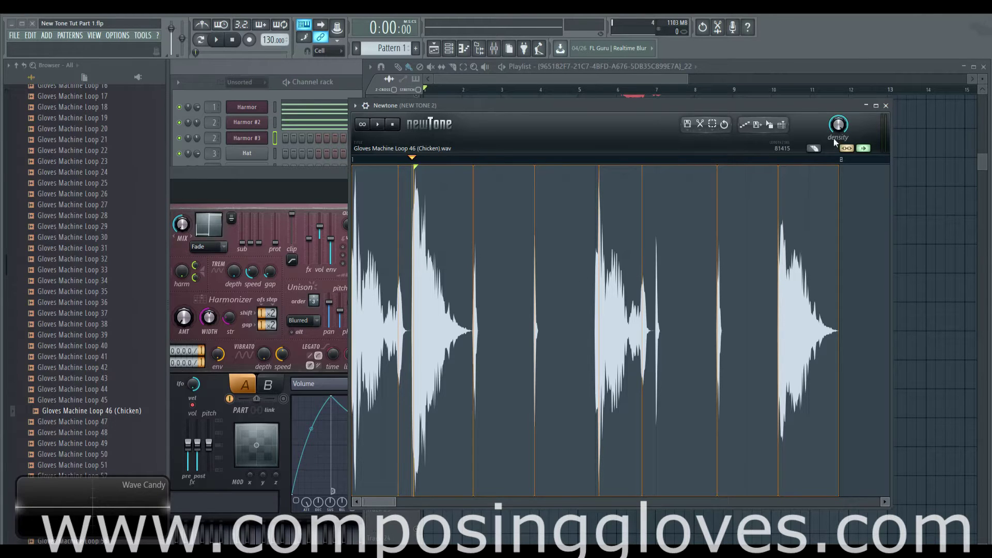
click(479, 286)
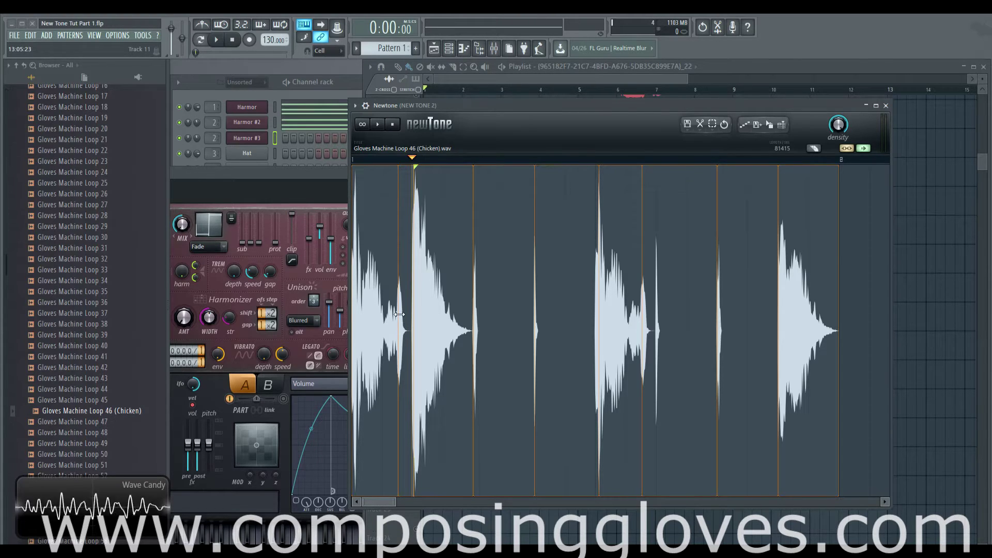
Move the marker at the tail of the first hit earlier, move it later up to the second hit, and audition the stretched slice.
mouse_move(398, 314)
mouse_down()
mouse_move(361, 315)
mouse_move(405, 317)
mouse_move(396, 314)
mouse_up()
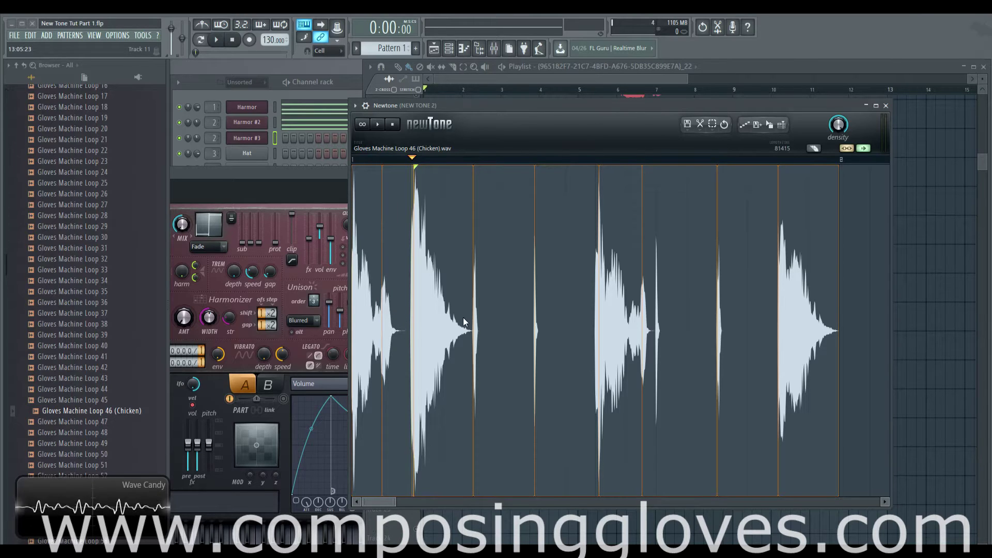
scroll(387, 318, up, 3)
scroll(413, 323, left, 2)
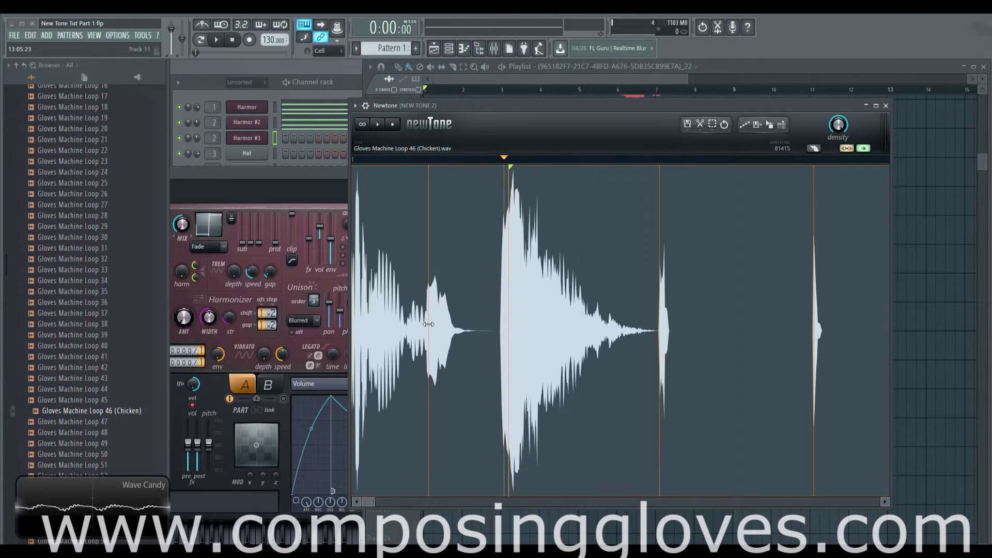
drag(428, 324, 502, 325)
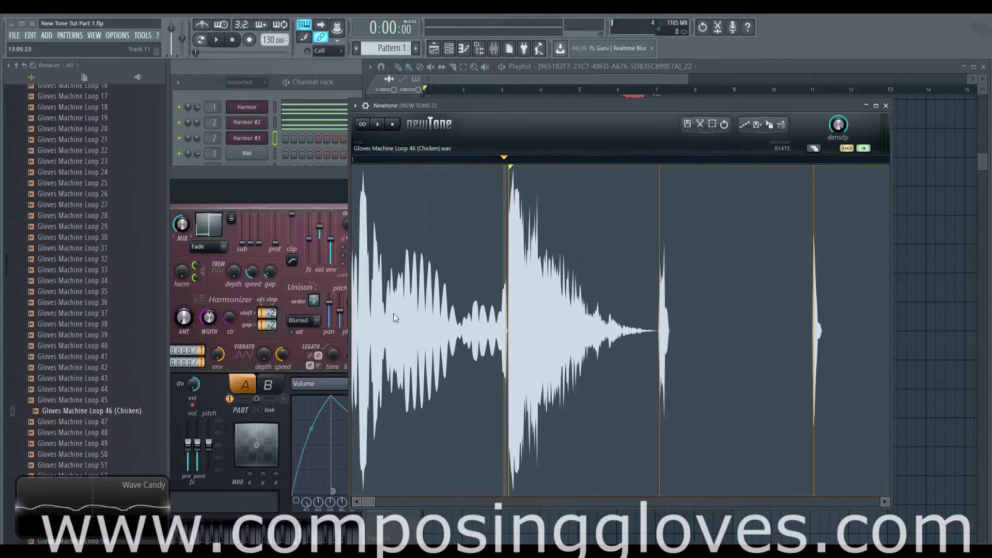
click(492, 324)
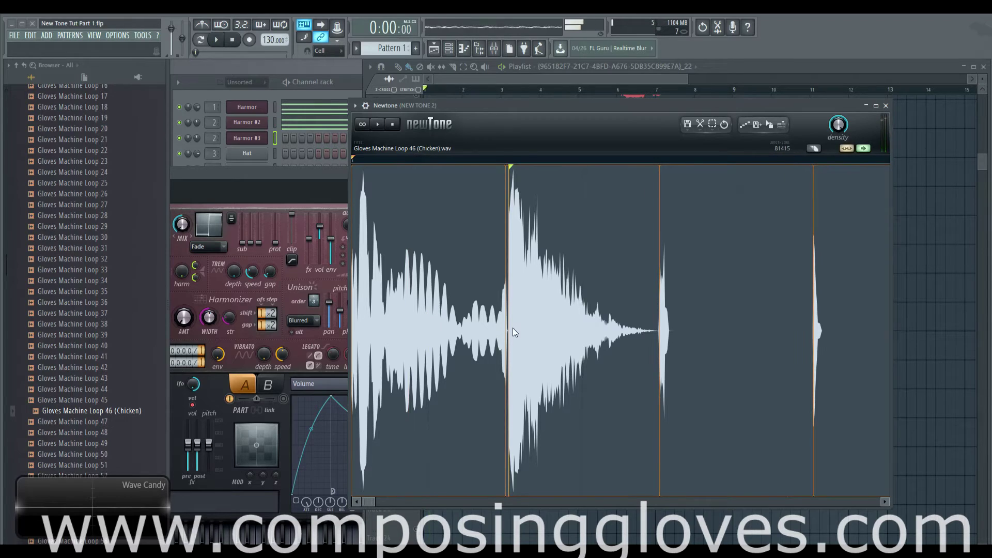
Shift the second hit's marker later and the middle large hit's marker earlier, playing back the loop after each warp.
drag(513, 327, 583, 328)
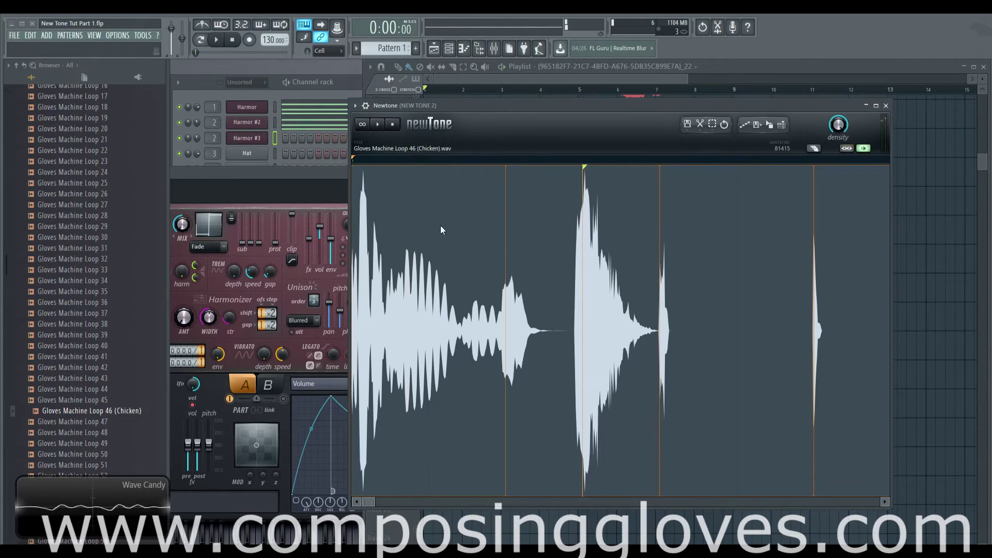
click(377, 124)
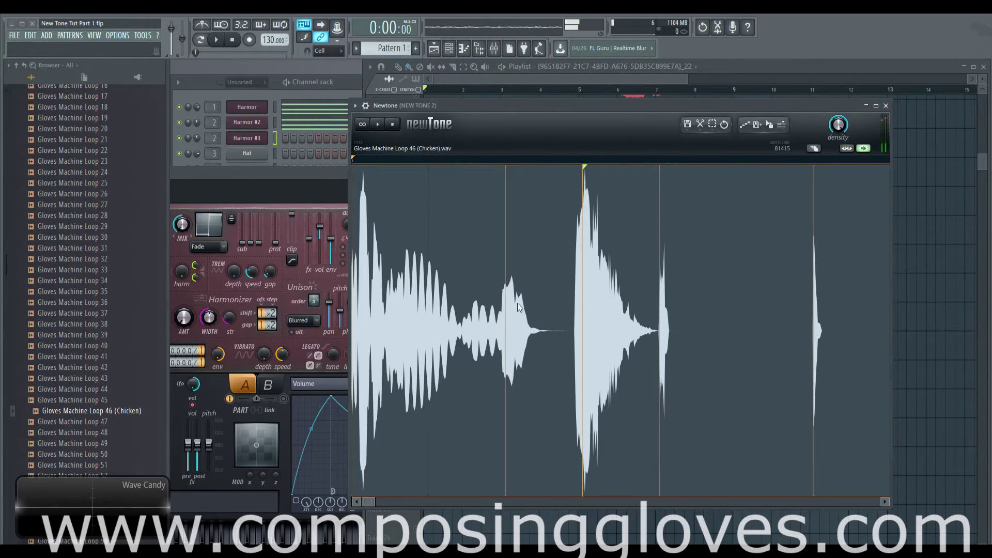
scroll(519, 299, down, 3)
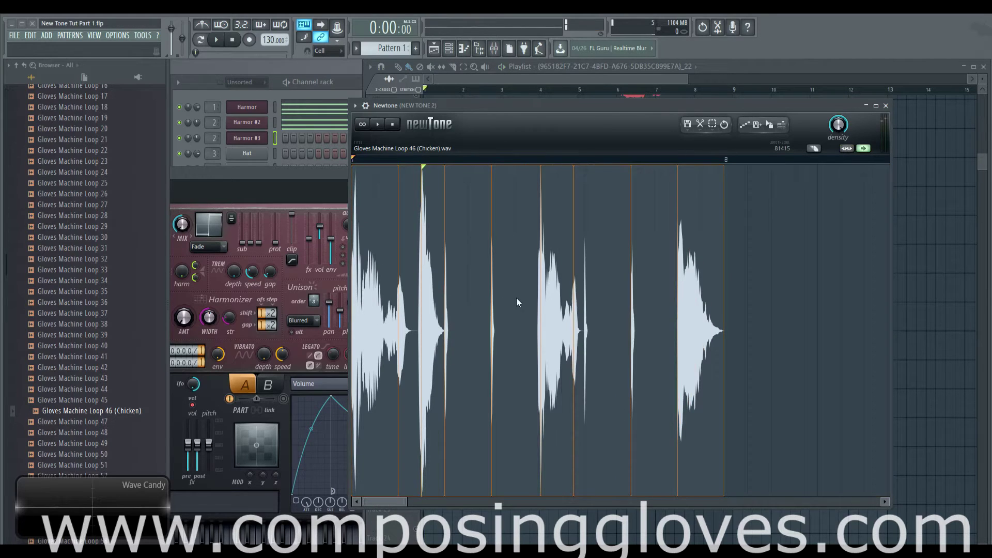
drag(541, 302, 486, 304)
key(space)
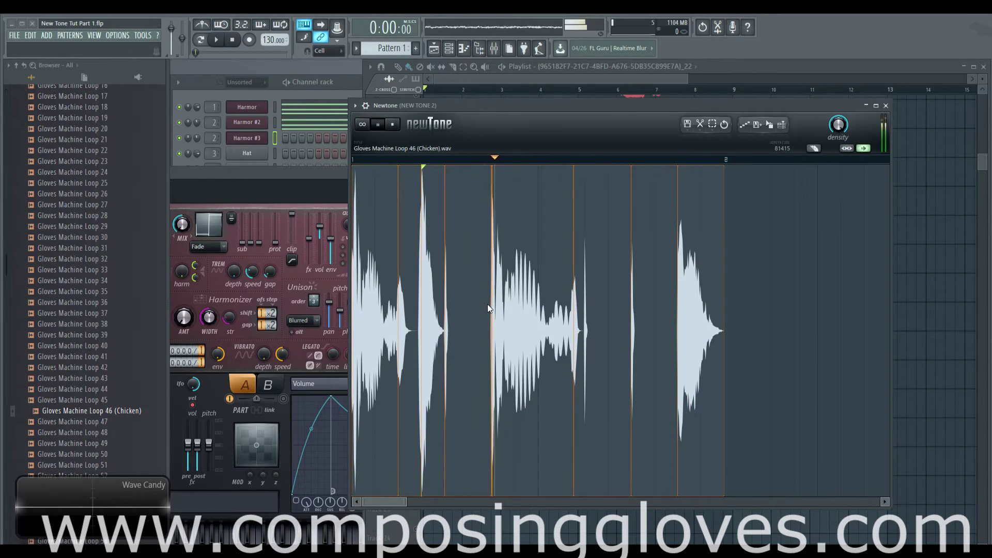
Stretch the middle hit's tail later and move the short hit after it up to the final hit's marker, playing back each change.
drag(573, 311, 646, 302)
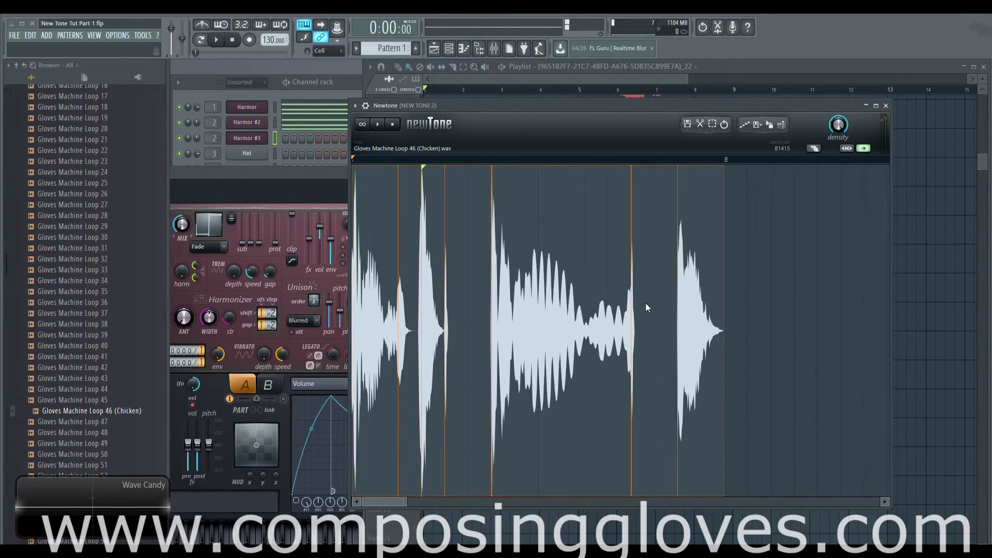
key(space)
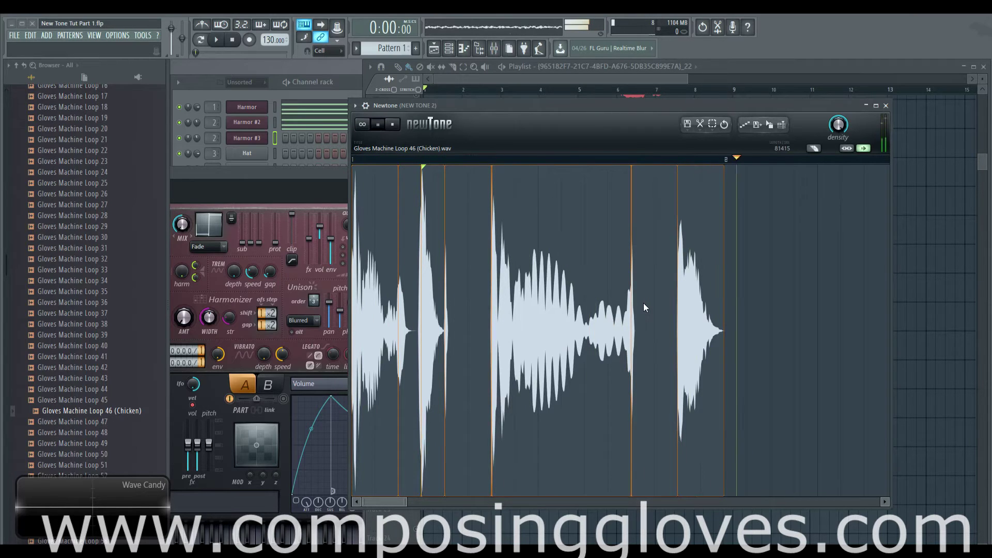
scroll(483, 319, down, 1)
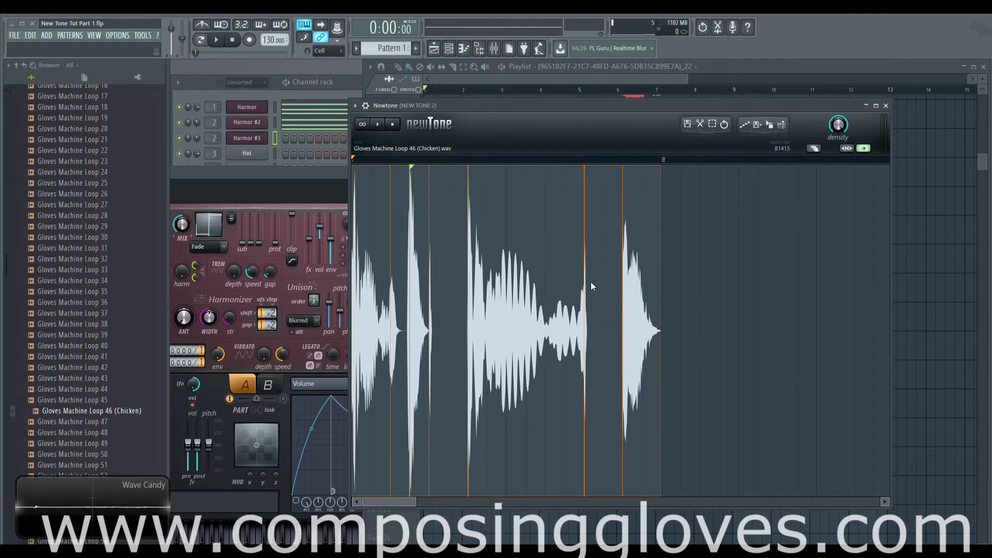
drag(585, 272, 615, 266)
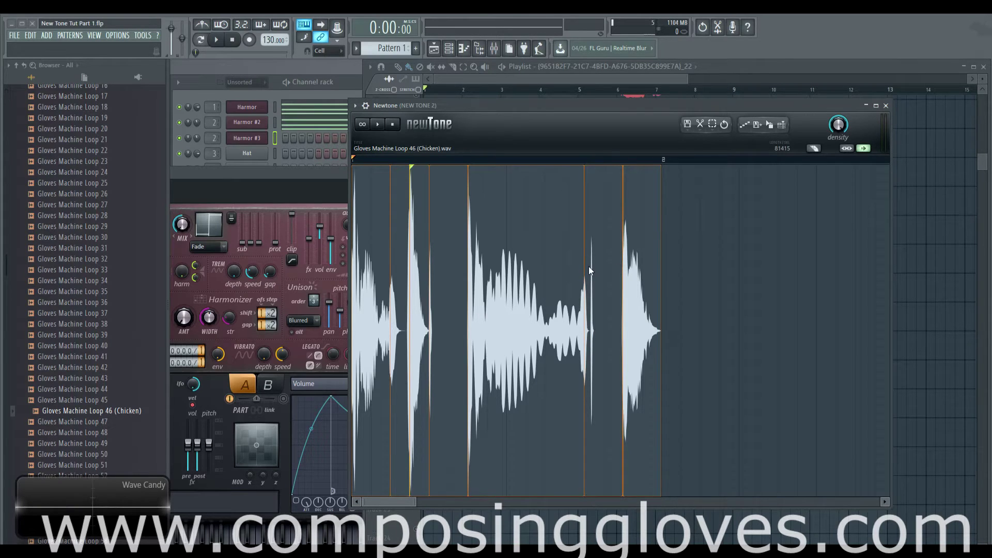
key(space)
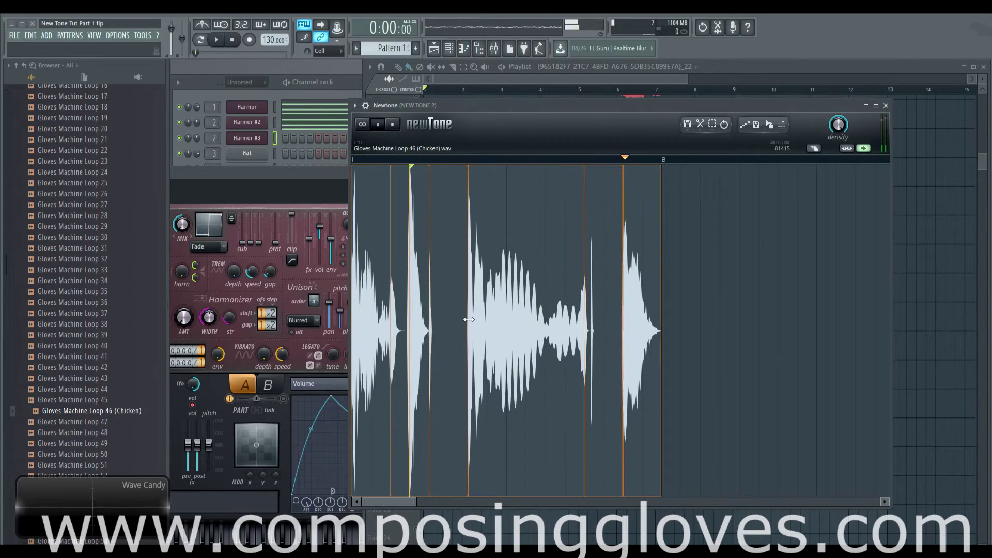
Move the short hit after the second hit, the final hit and the first hit's tail later, playing back the loop between warps.
drag(430, 326, 475, 324)
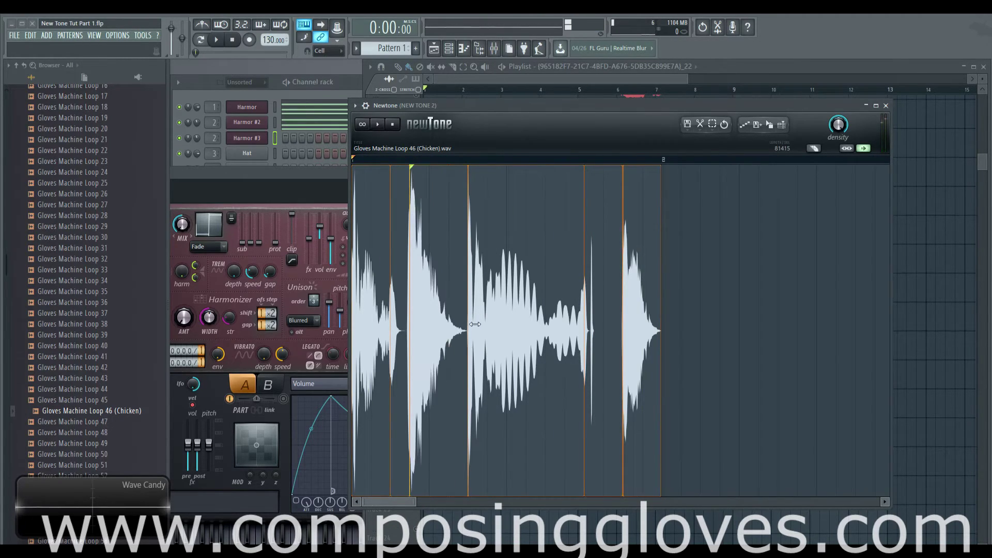
key(space)
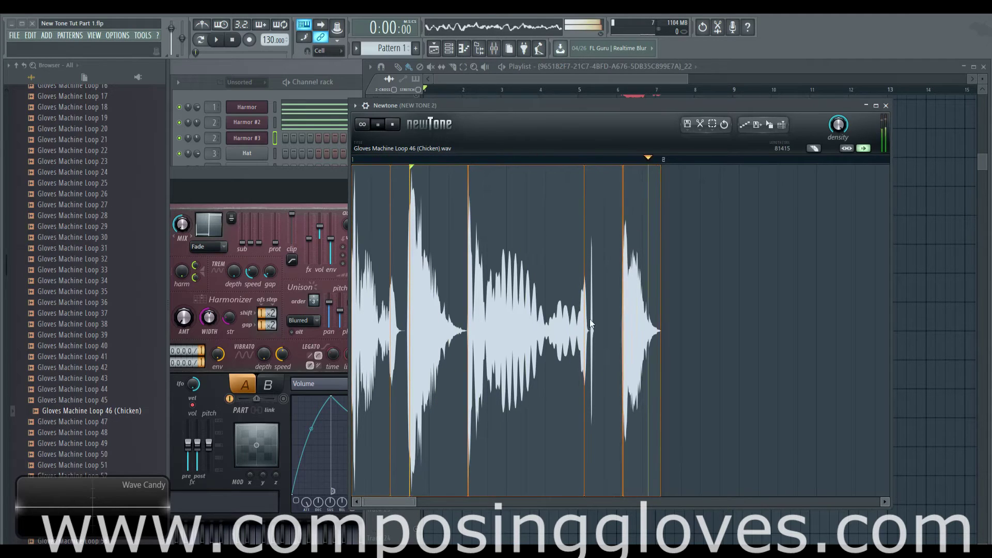
drag(623, 323, 642, 323)
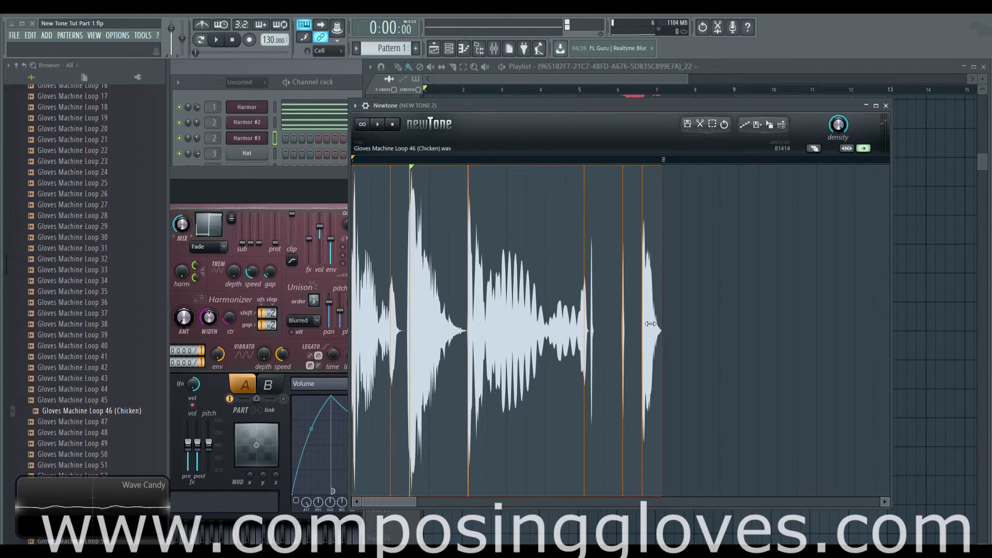
key(space)
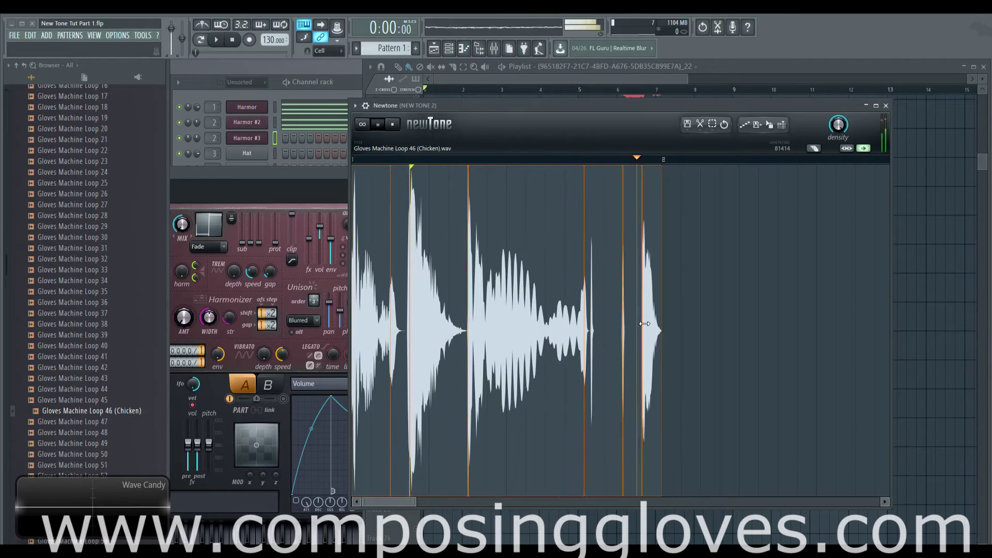
drag(389, 324, 406, 324)
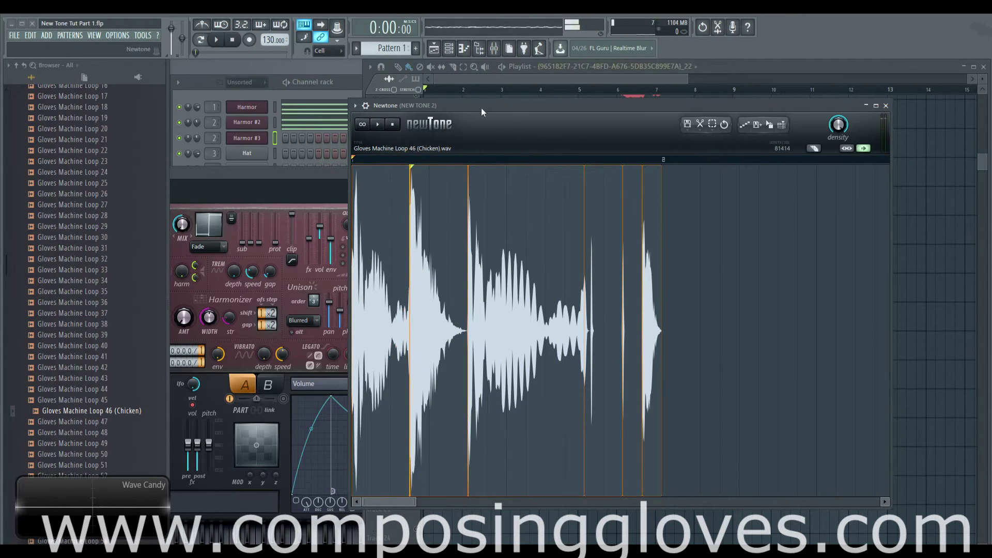
Disable the Newtone, Fruity parametric EQ 2 and Fruity Reeverb 2 effects on the NEW TONE 2 mixer track.
click(494, 48)
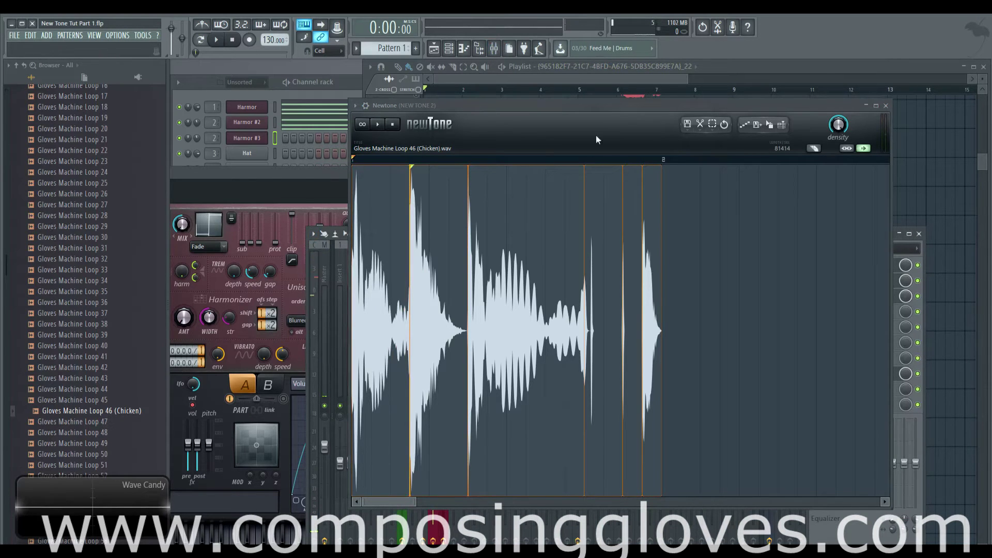
drag(552, 104, 457, 448)
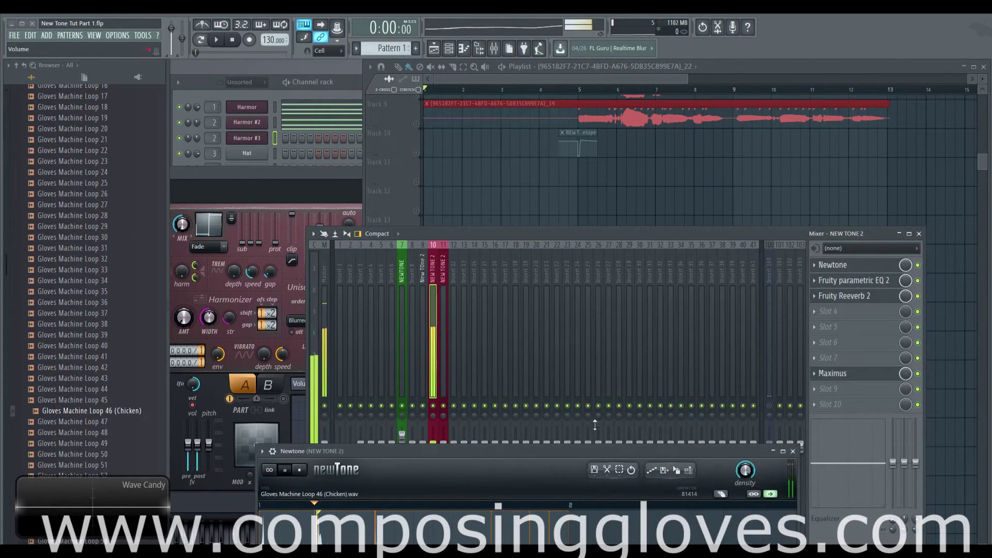
click(917, 265)
click(918, 280)
click(918, 295)
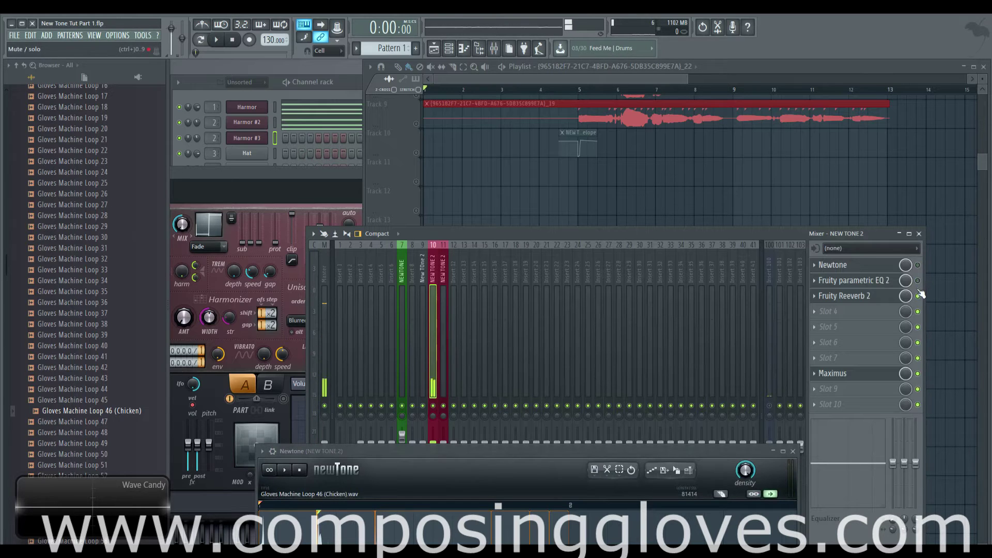
Bring the full NewTone window back into view over the mixer and start the project's playback.
drag(687, 452, 674, 116)
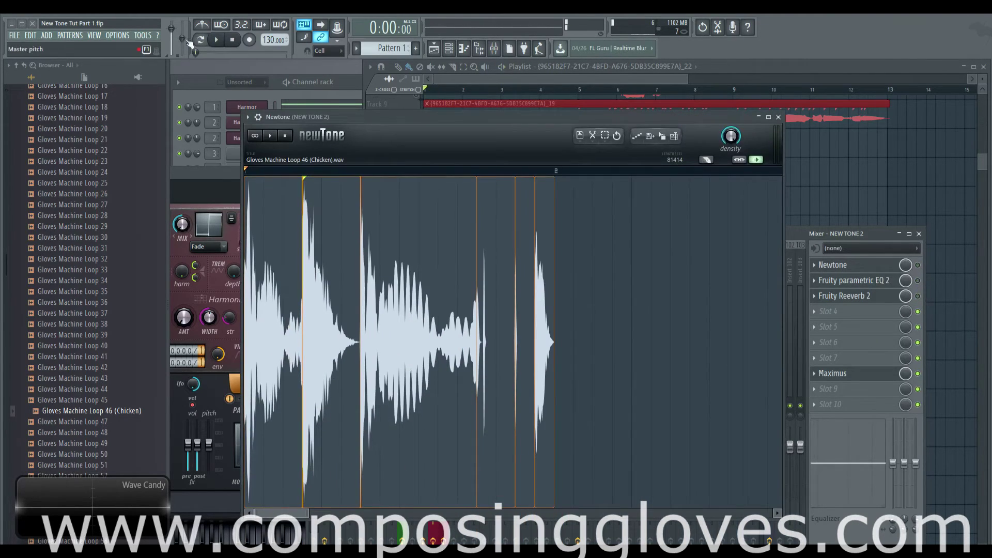
click(217, 40)
click(217, 40)
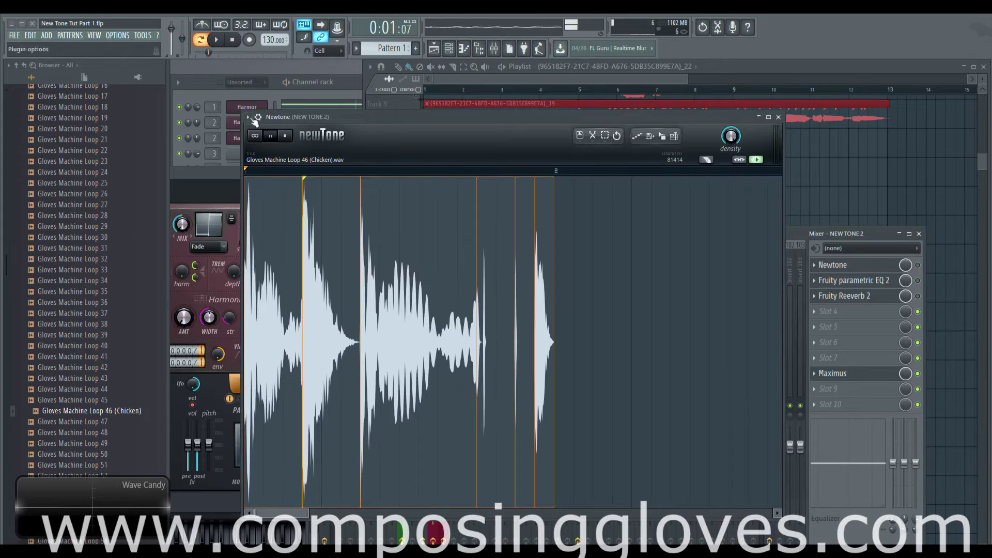
Re-enable the Newtone effect on the mixer track and play the warped drum loop from its start.
click(246, 169)
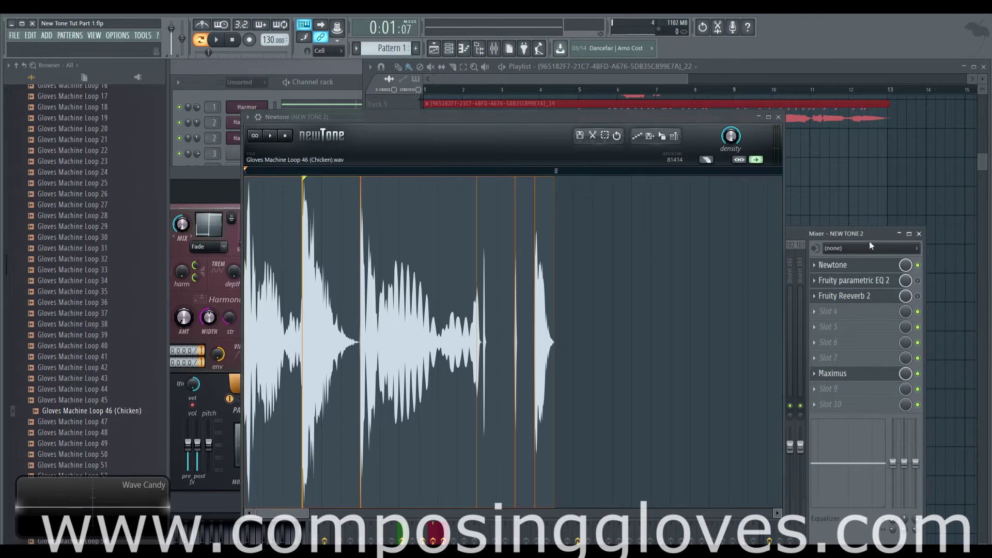
drag(463, 121, 547, 116)
key(space)
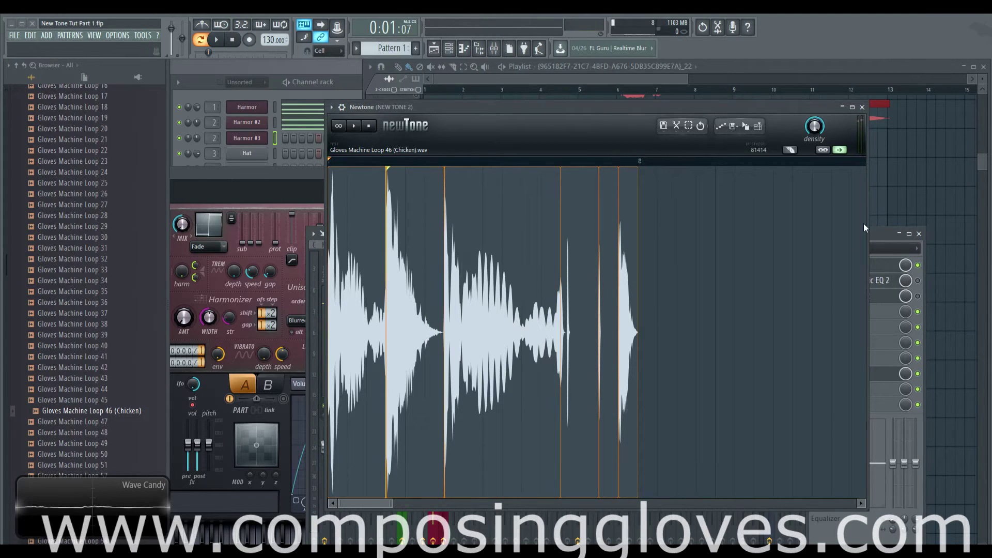
click(354, 158)
click(390, 167)
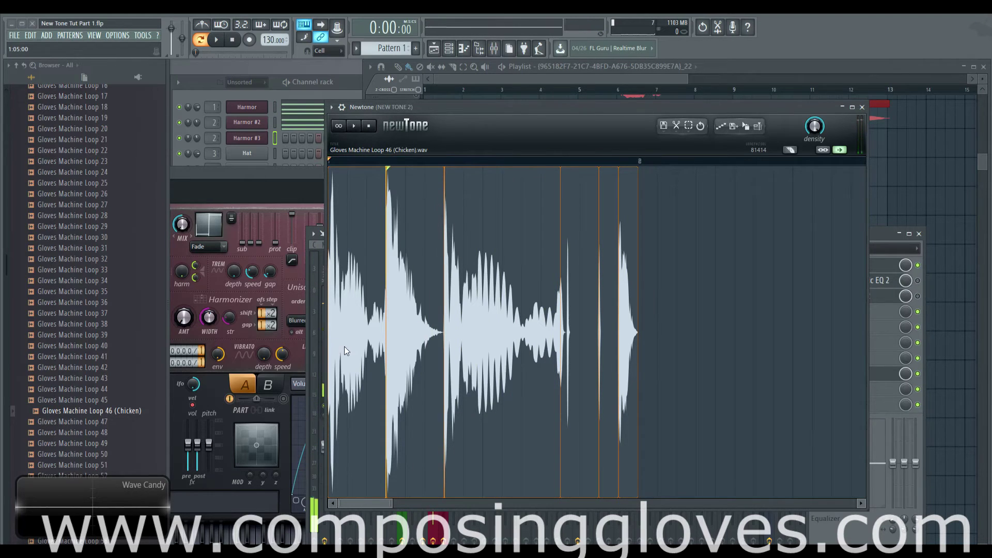
Add a warp marker partway through the third hit's tail, shift it slightly earlier and remove it.
double_click(513, 228)
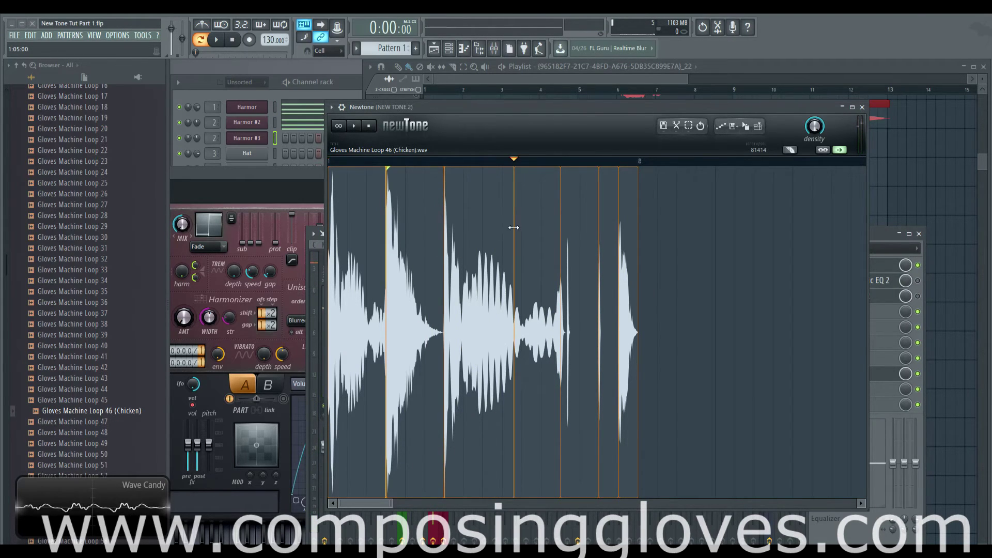
drag(513, 229, 499, 234)
click(500, 231)
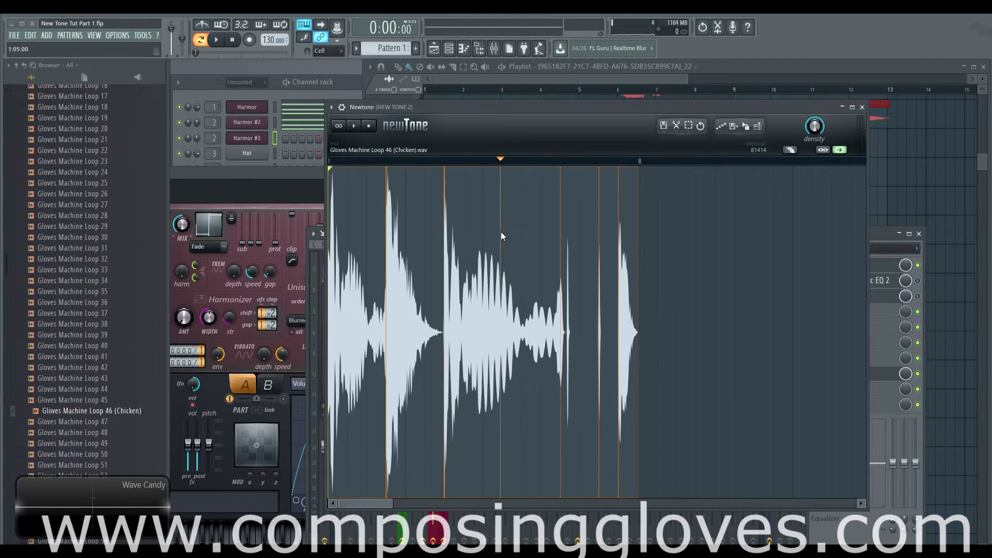
Delete the loop's moved warp markers to reset its timing, and redetect markers on the hits using the density control.
click(562, 235)
click(598, 228)
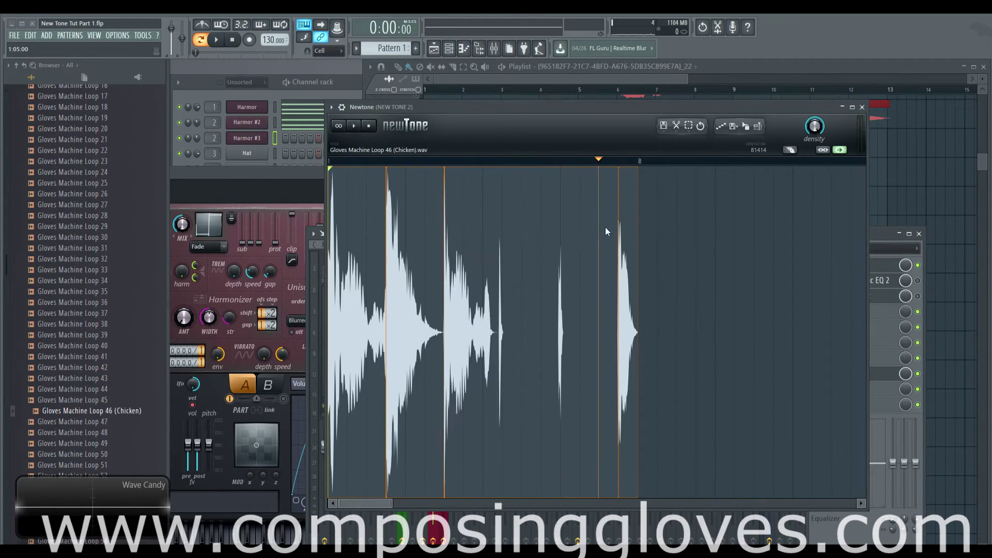
drag(620, 221, 621, 226)
click(443, 199)
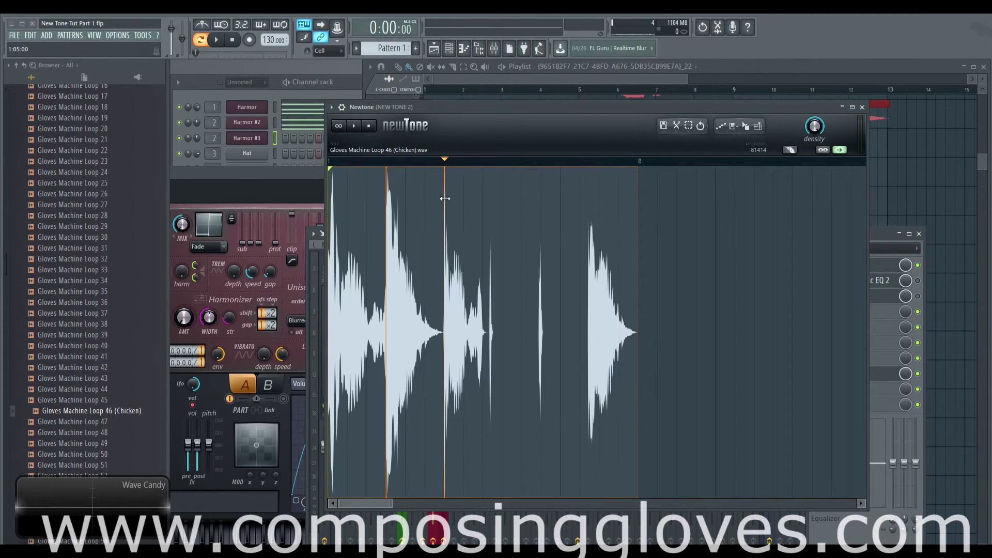
double_click(557, 224)
drag(814, 126, 806, 150)
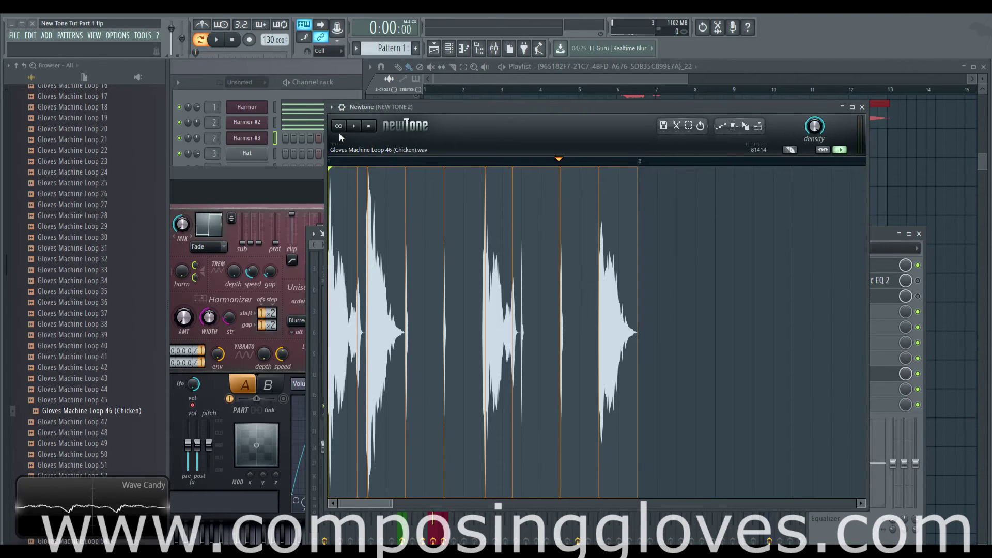
Stop the sample's playback and turn on NewTone's loop mode, switching it off and on again.
click(369, 128)
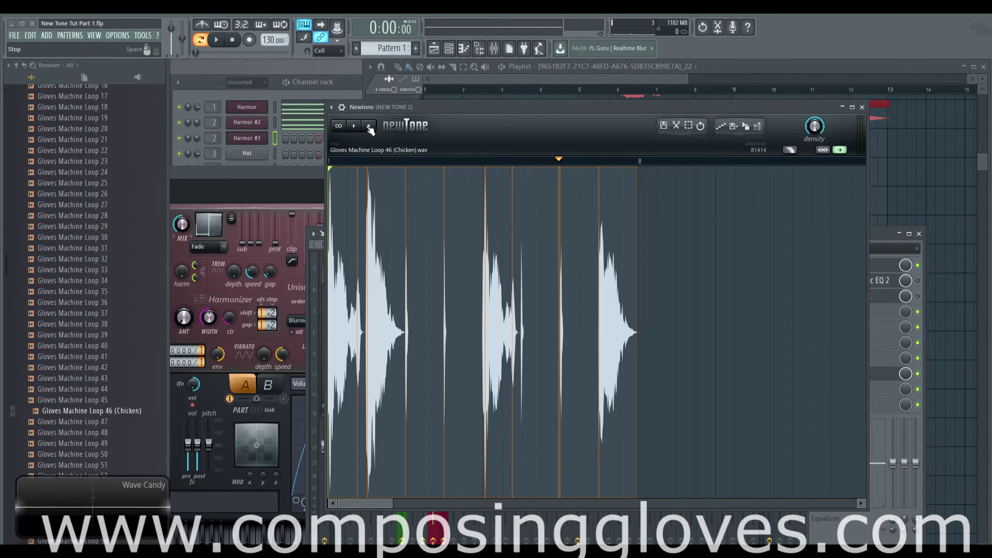
click(339, 127)
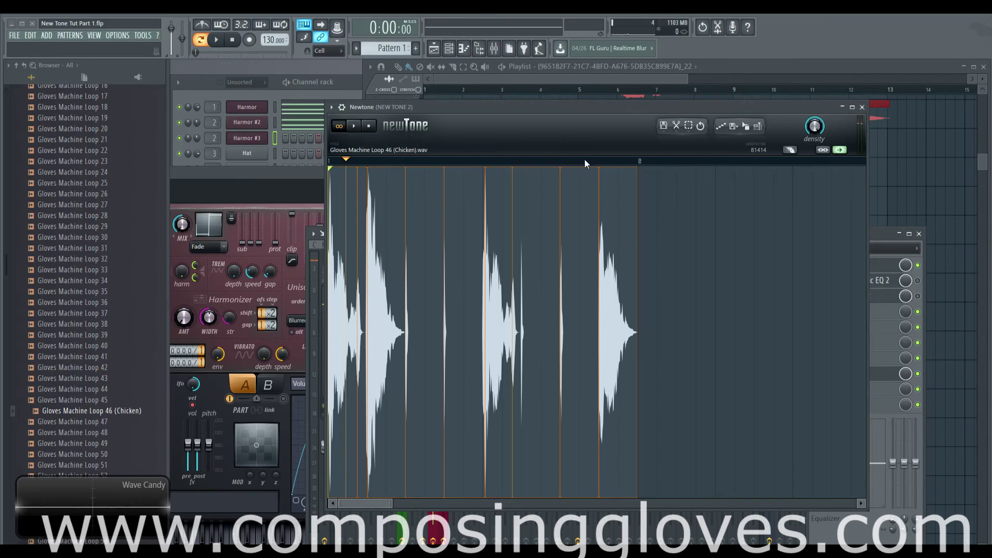
click(341, 127)
click(341, 127)
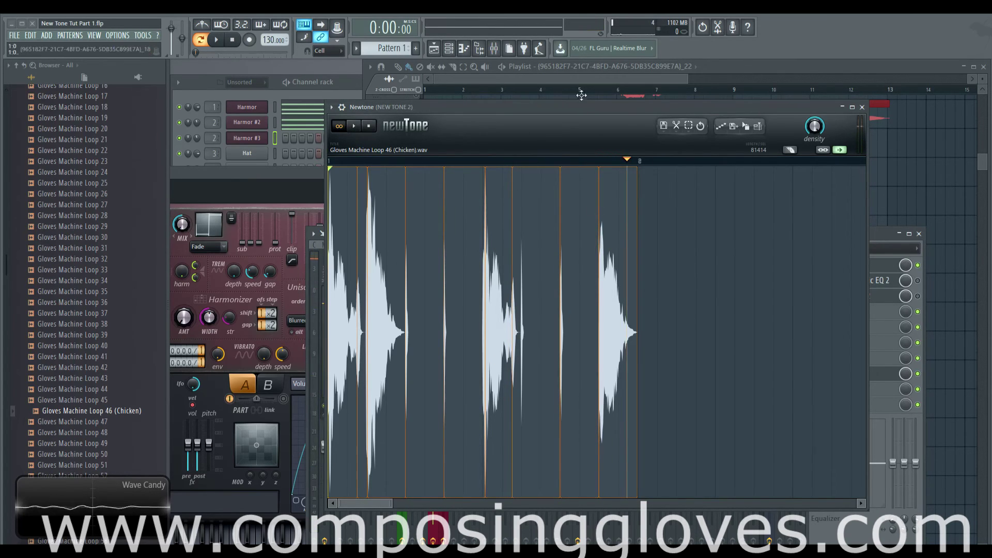
Move the NewTone window below the vocal and automation clips on playlist tracks 9 and 10 so they are uncovered.
drag(569, 110, 510, 96)
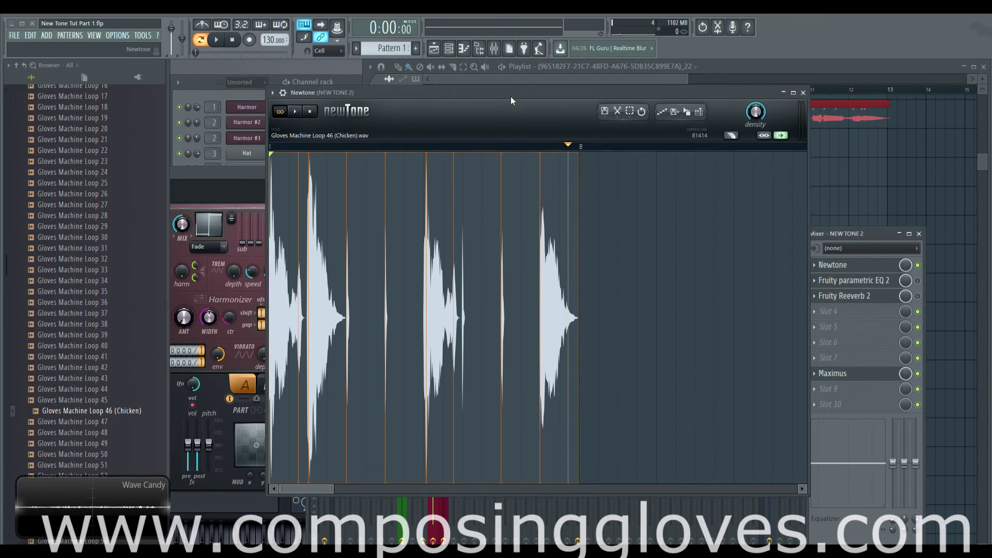
drag(605, 98, 600, 158)
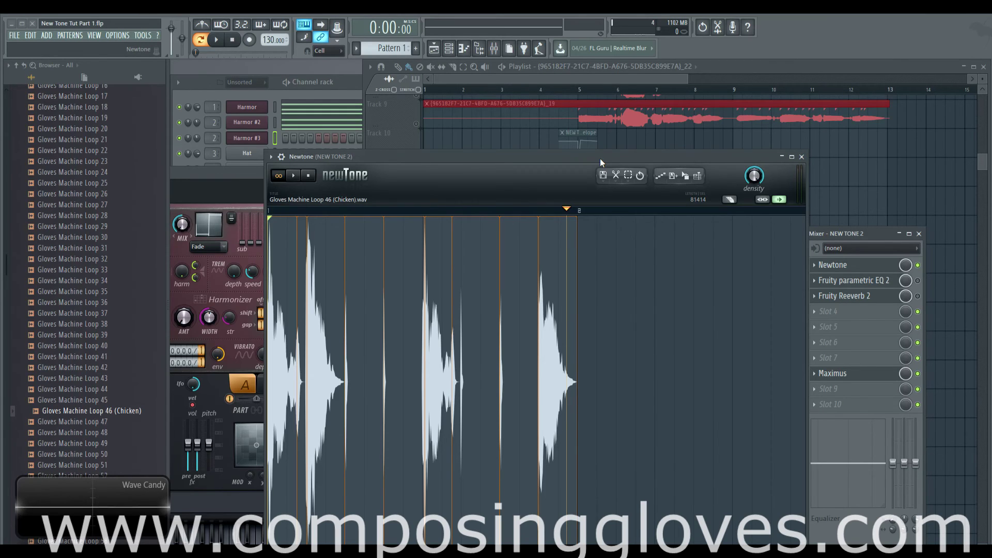
drag(600, 158, 524, 210)
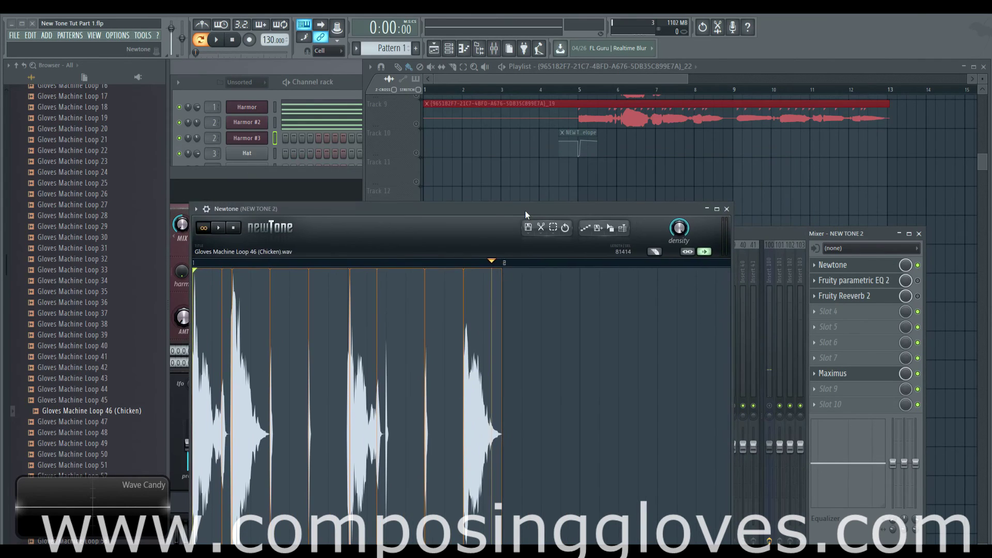